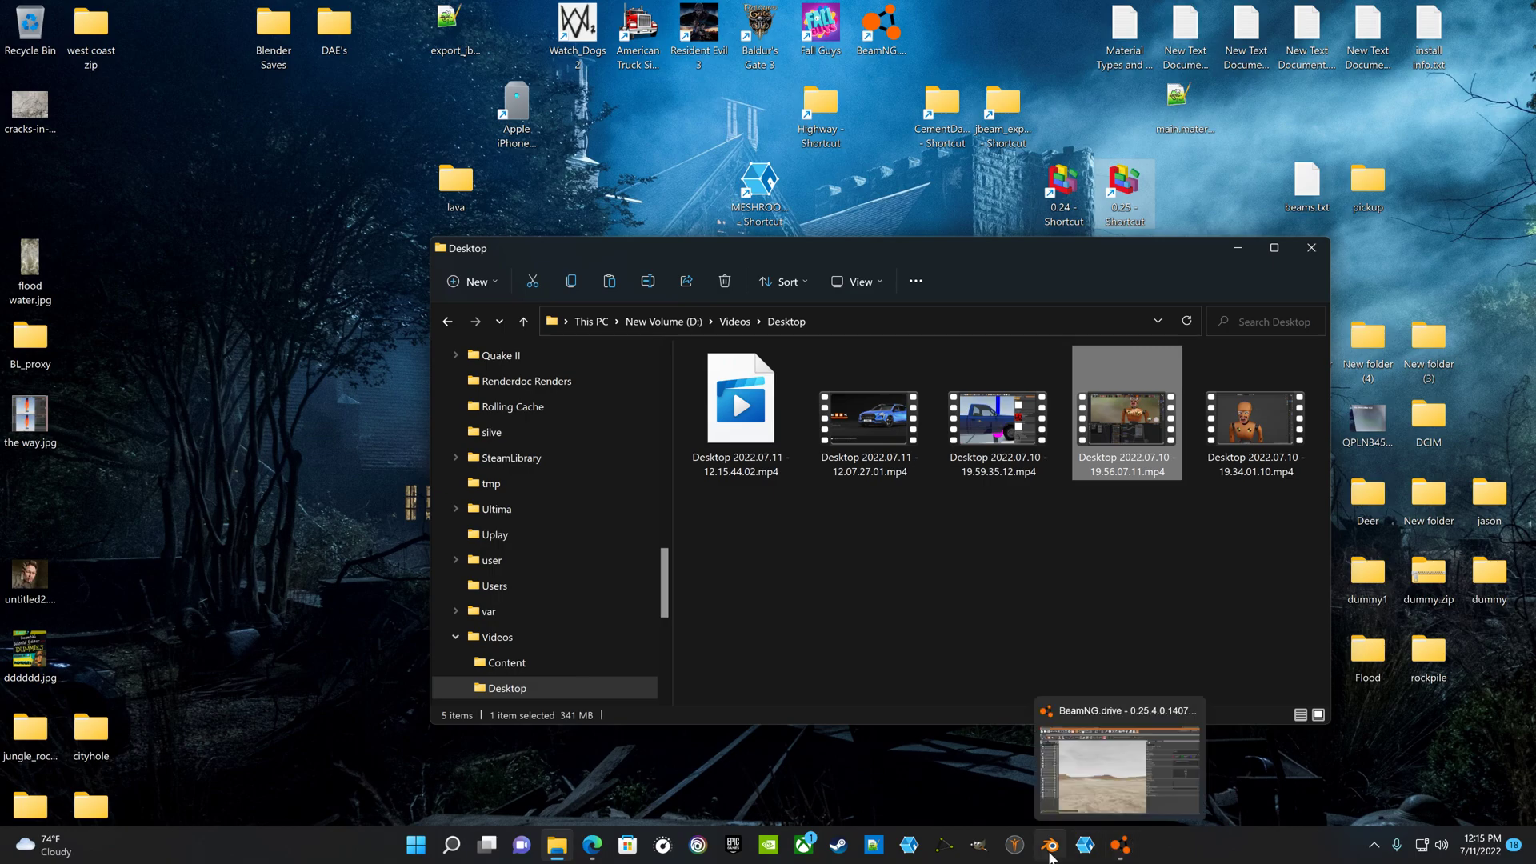
Launch Blender and delete the default cube from the new scene
{"action": "left_click", "coordinate": [1050, 853]}
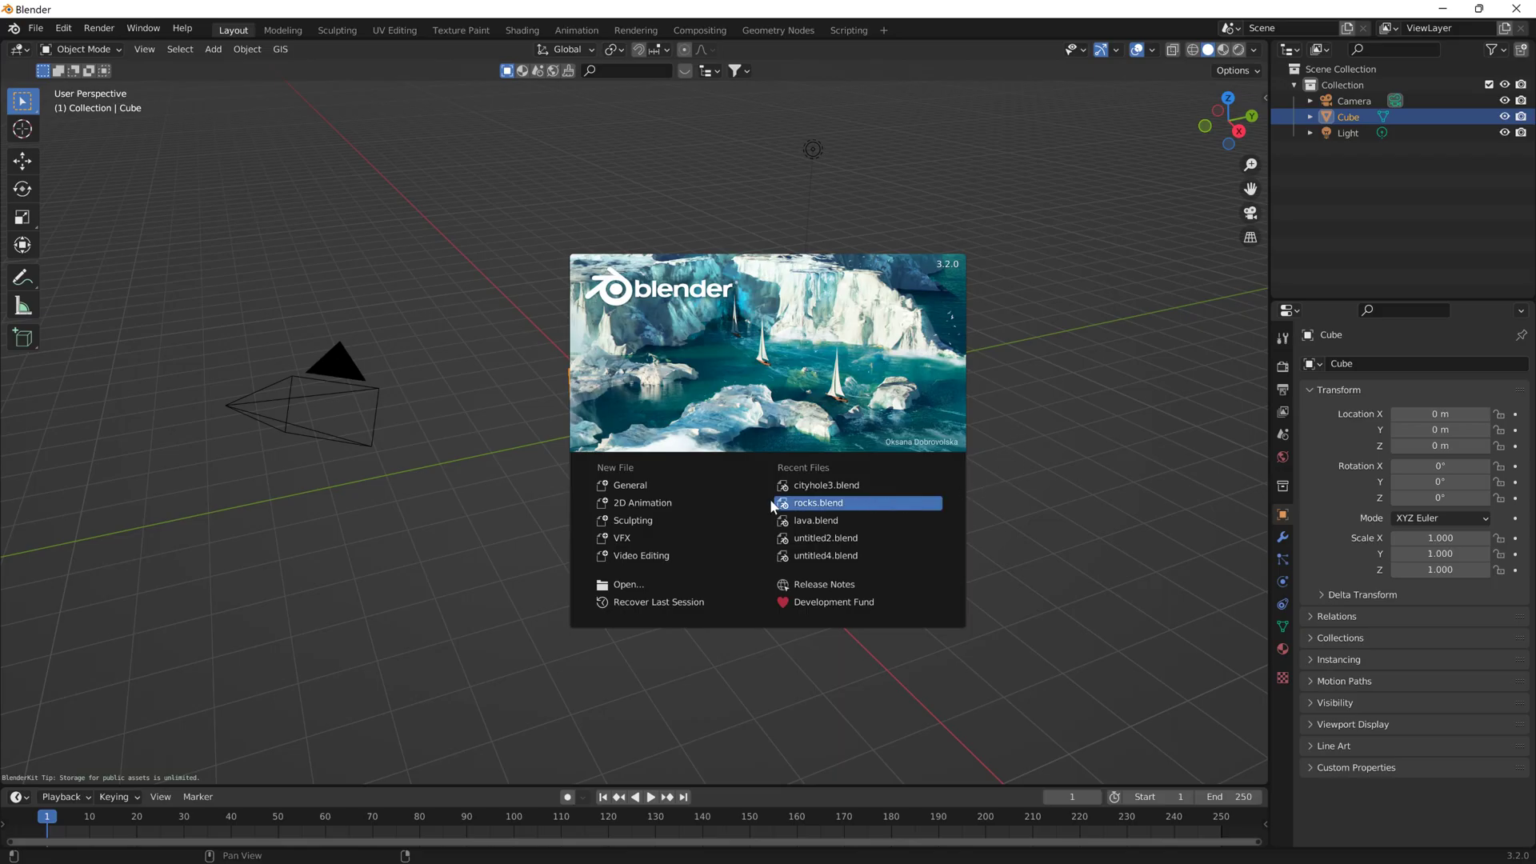
{"action": "left_click", "coordinate": [524, 476]}
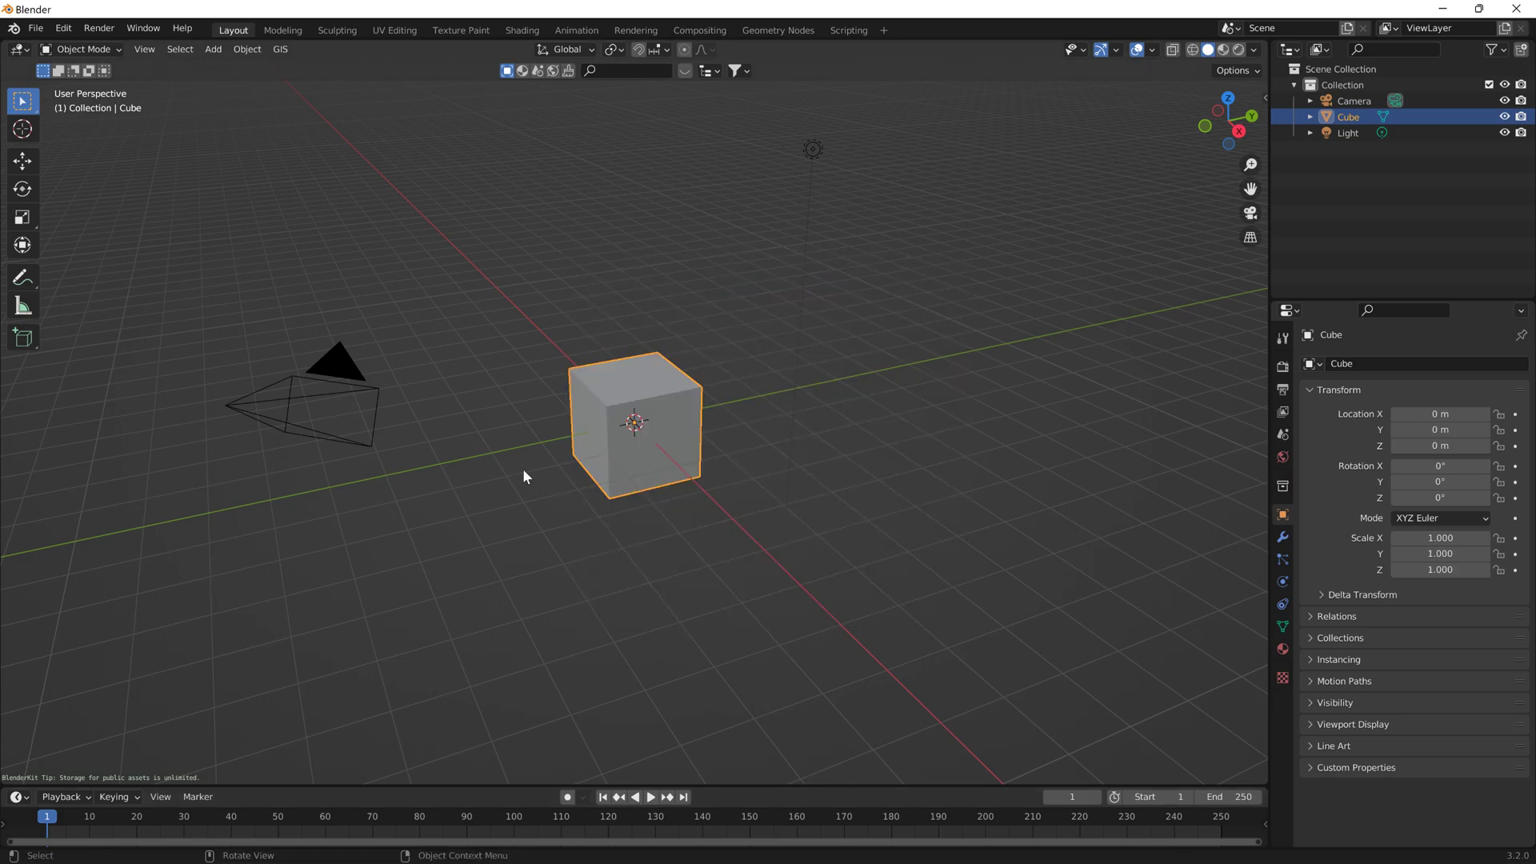
{"action": "key", "text": "Delete"}
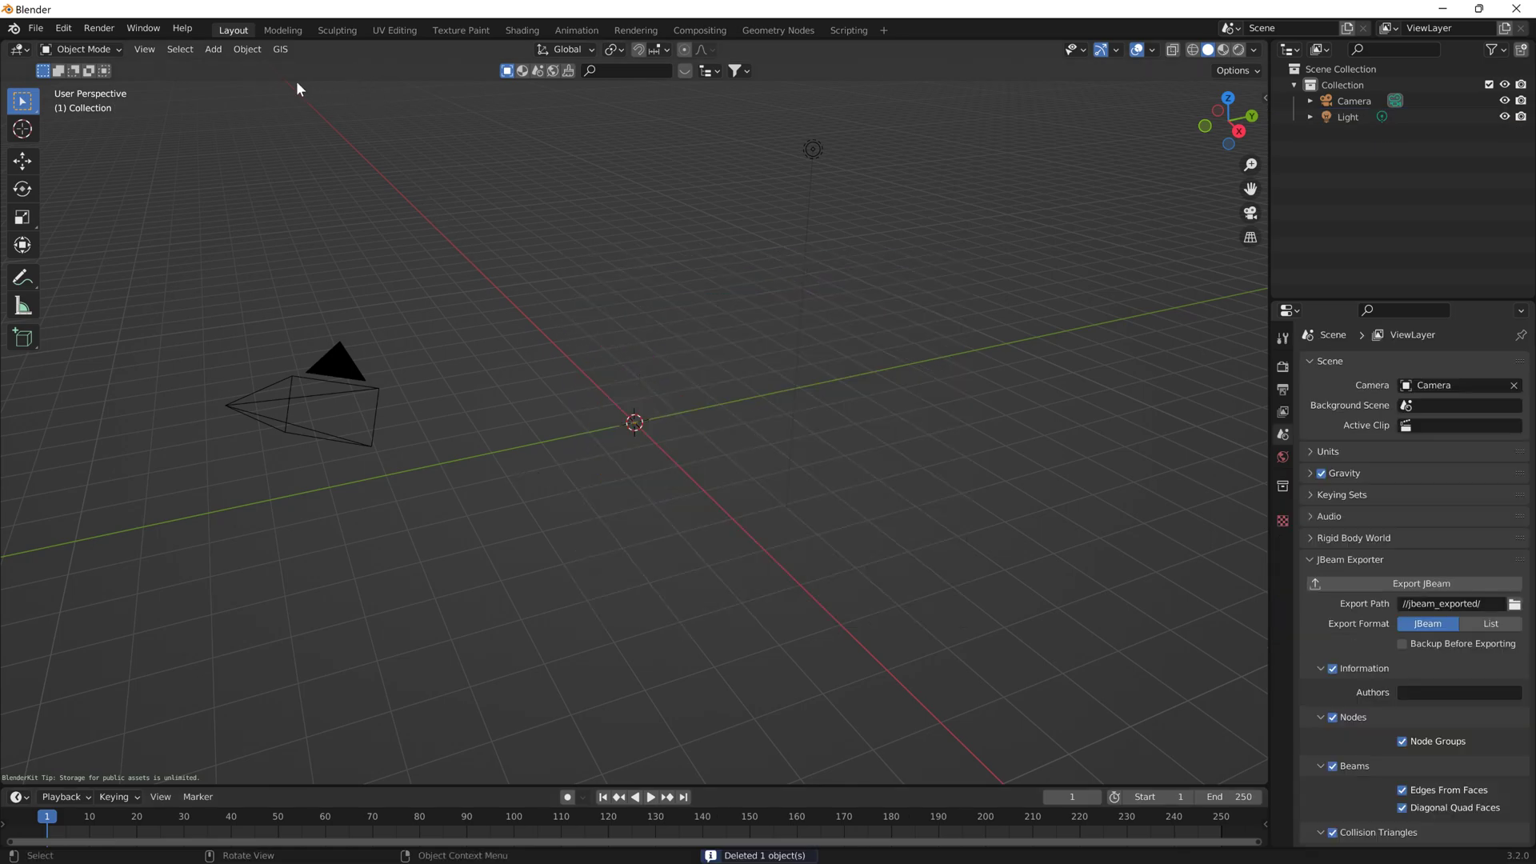
Import the Collada file dummy.dae from the recently used dummy folder
{"action": "left_click", "coordinate": [36, 28]}
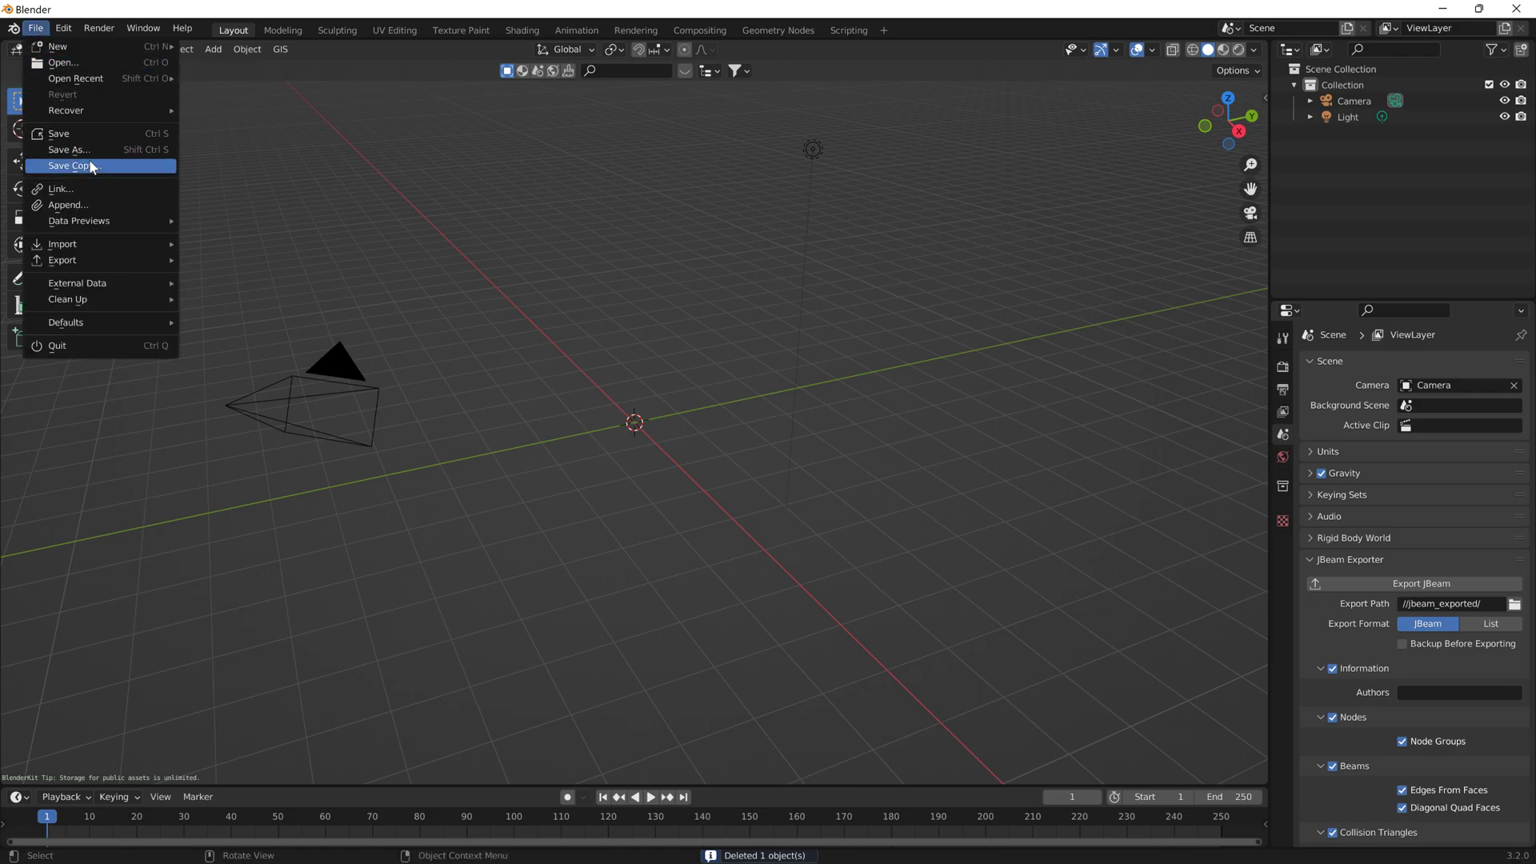
{"action": "mouse_move", "coordinate": [99, 243]}
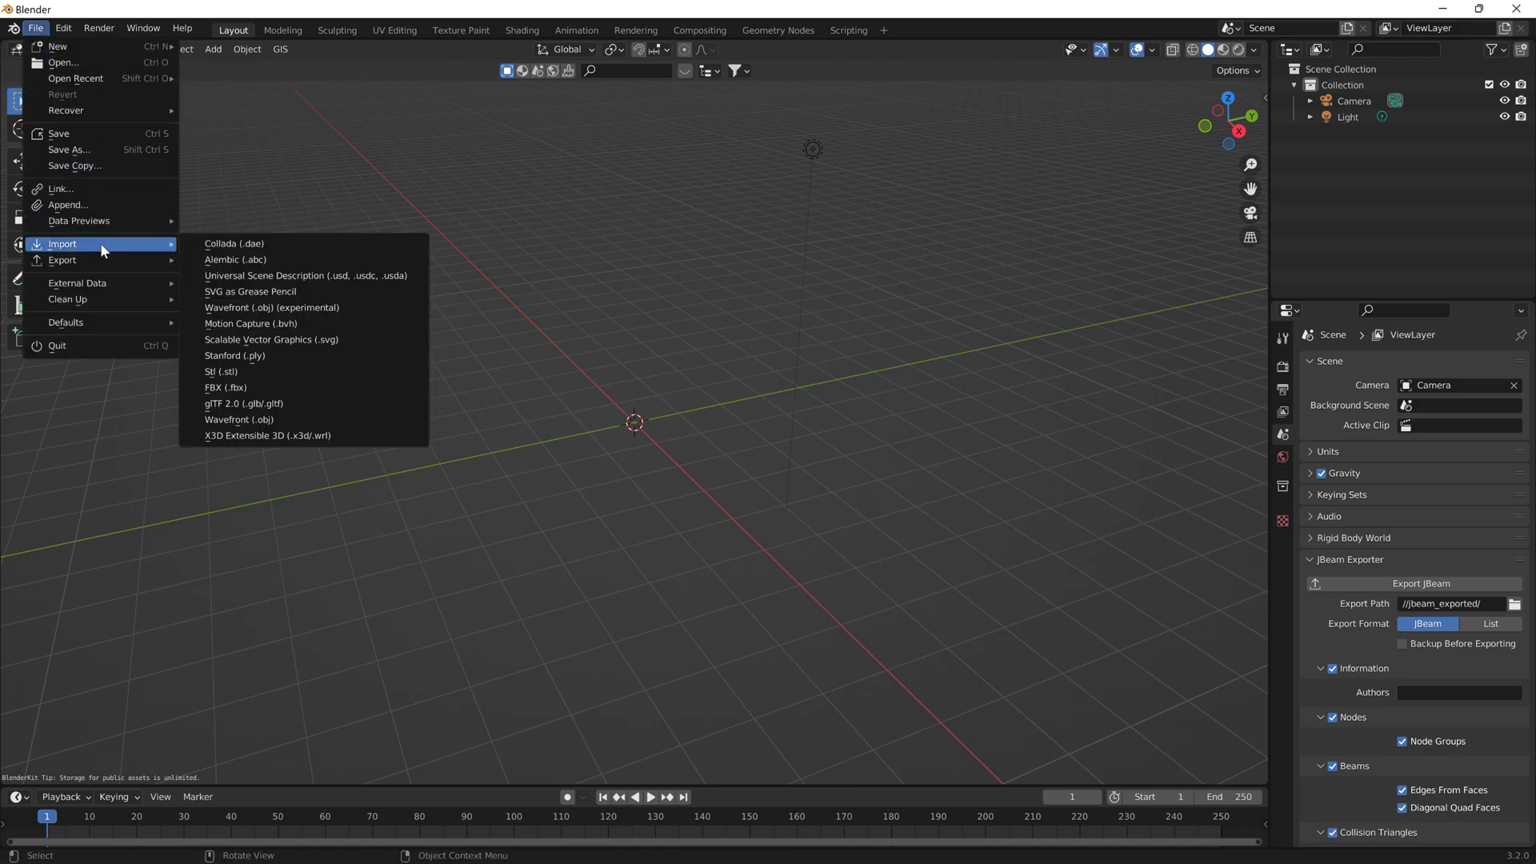
{"action": "left_click", "coordinate": [233, 243]}
{"action": "scroll", "coordinate": [437, 709], "scroll_direction": "down", "scroll_amount": 2}
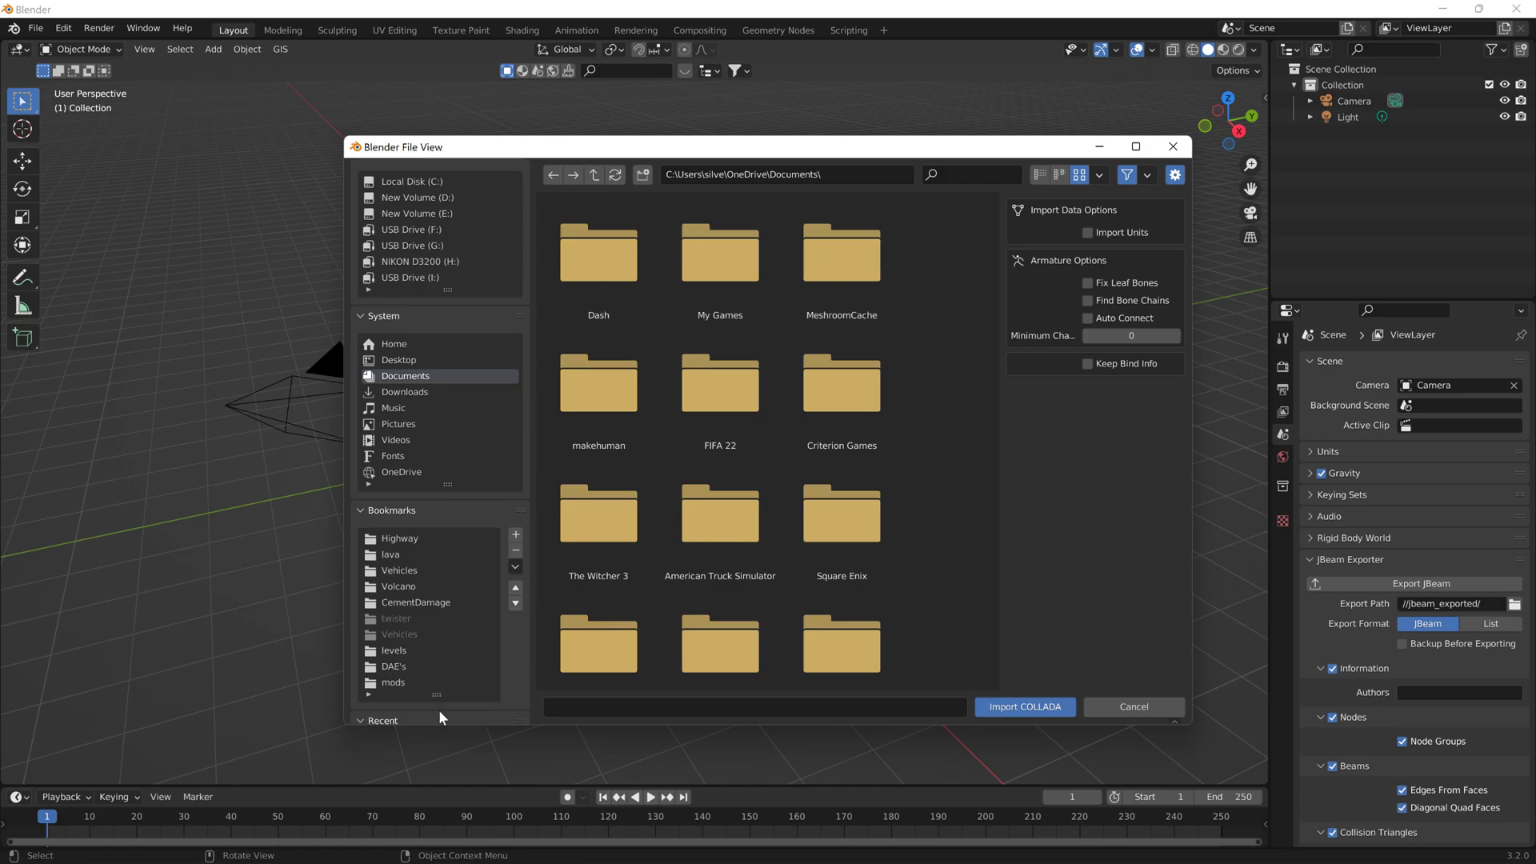
{"action": "left_click", "coordinate": [403, 703]}
{"action": "left_click", "coordinate": [565, 288]}
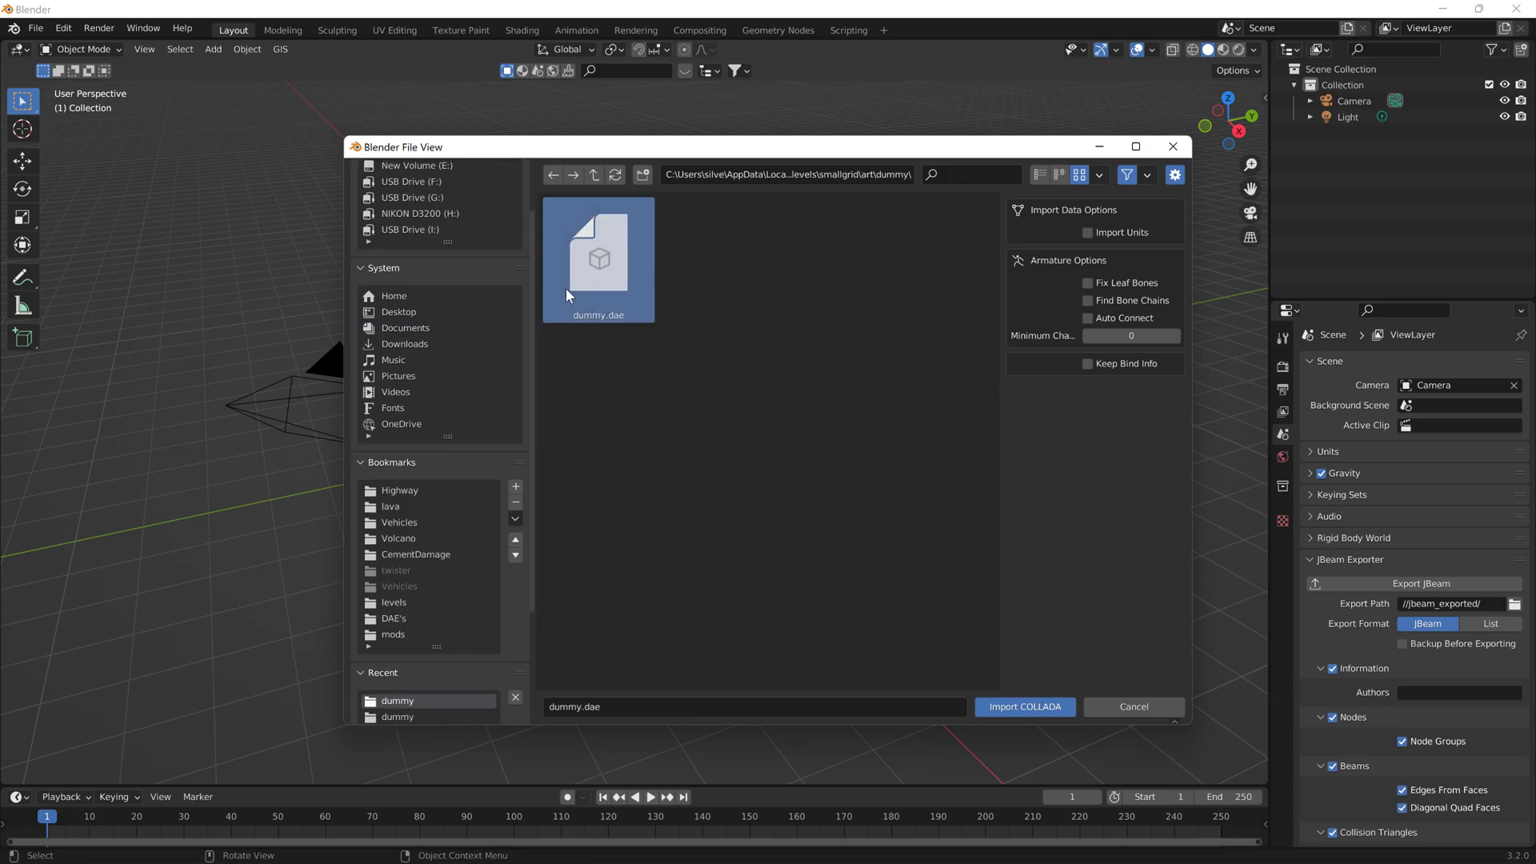
{"action": "left_click", "coordinate": [1050, 709]}
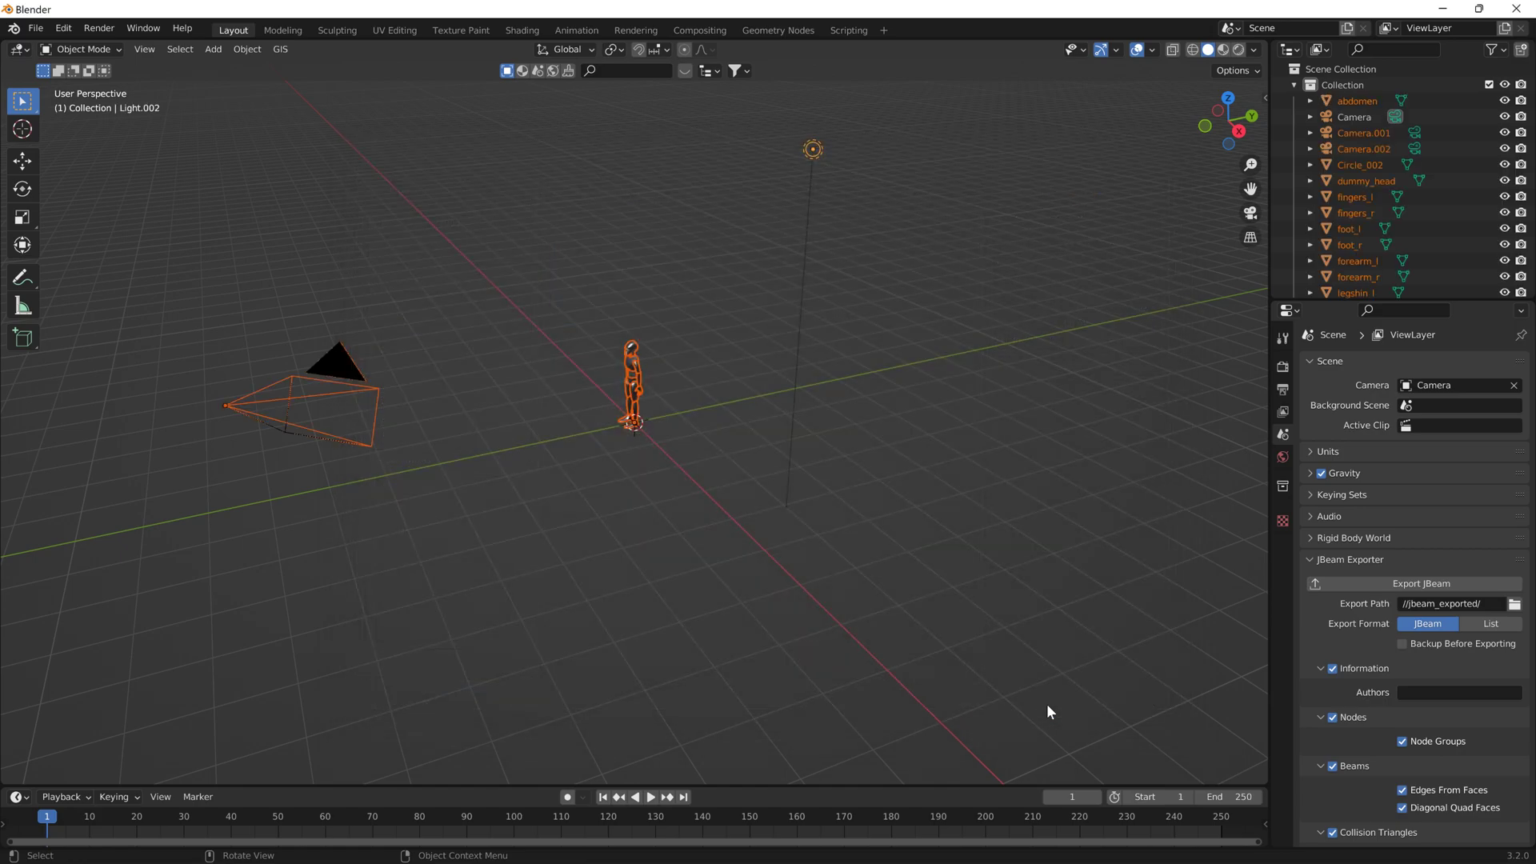
Switch the viewport to Material Preview shading and inspect the imported dummy's head and torso up close
{"action": "scroll", "coordinate": [818, 190], "scroll_direction": "up", "scroll_amount": 8}
{"action": "middle_click_drag", "start_coordinate": [759, 209], "coordinate": [832, 474]}
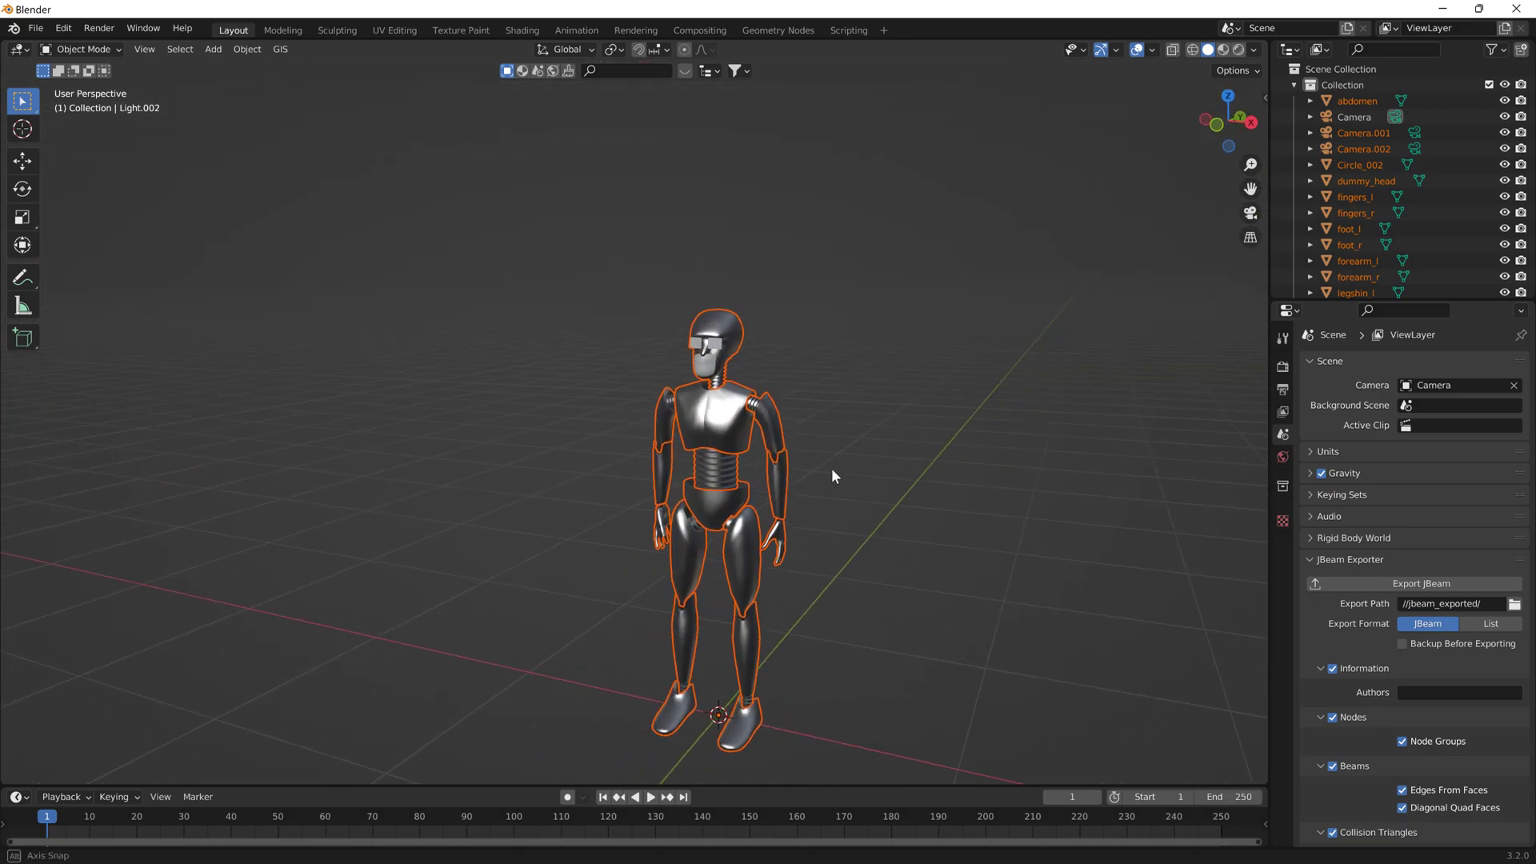
{"action": "scroll", "coordinate": [857, 400], "scroll_direction": "up", "scroll_amount": 2}
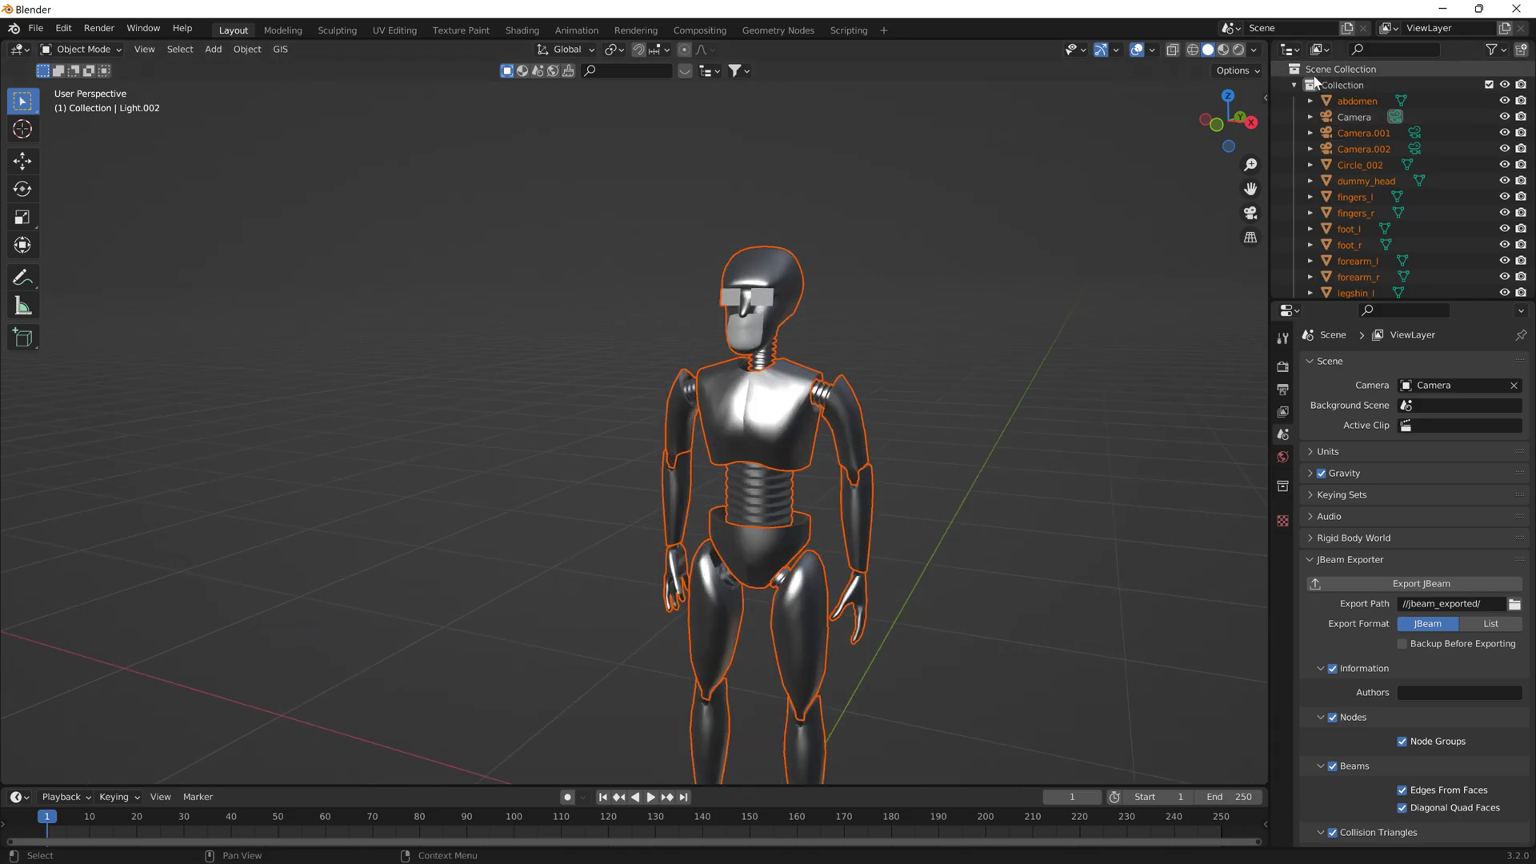
{"action": "left_click", "coordinate": [1224, 49]}
{"action": "middle_click_drag", "start_coordinate": [1107, 276], "coordinate": [792, 446]}
{"action": "scroll", "coordinate": [698, 453], "scroll_direction": "up", "scroll_amount": 3}
{"action": "middle_click_drag", "start_coordinate": [698, 453], "coordinate": [942, 438]}
{"action": "middle_click_drag", "start_coordinate": [812, 390], "coordinate": [845, 445], "text": "shift"}
{"action": "scroll", "coordinate": [847, 446], "scroll_direction": "up", "scroll_amount": 3}
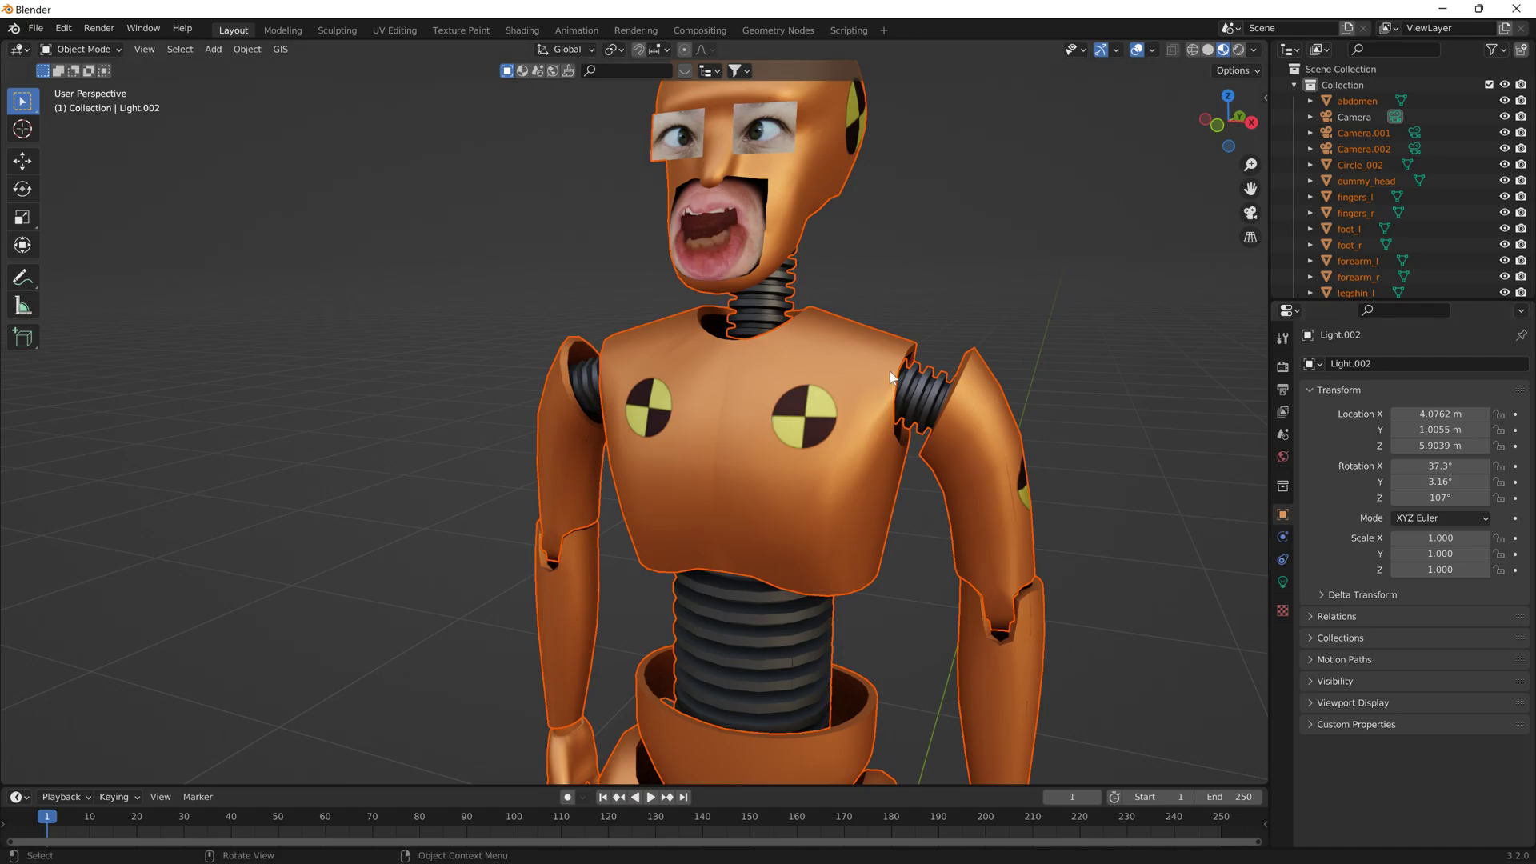
Set the thorax's Dummy material to Metallic 0, Specular 0.787 and Roughness 0
{"action": "left_click", "coordinate": [894, 378]}
{"action": "left_click", "coordinate": [1283, 648]}
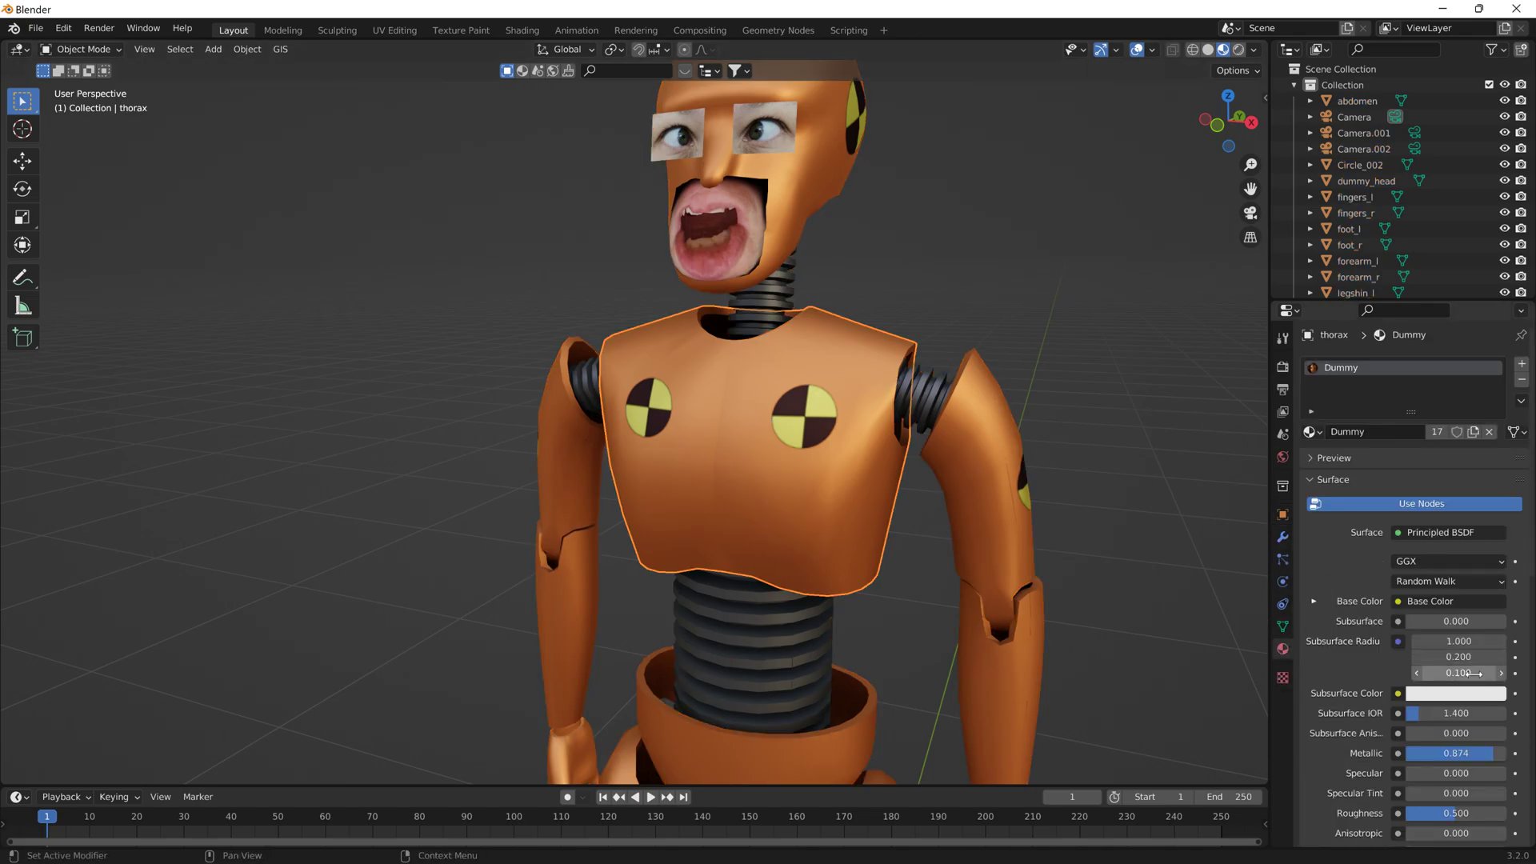
{"action": "scroll", "coordinate": [1482, 656], "scroll_direction": "down", "scroll_amount": 2}
{"action": "mouse_move", "coordinate": [1466, 692]}
{"action": "left_mouse_down"}
{"action": "mouse_move", "coordinate": [1377, 691]}
{"action": "mouse_move", "coordinate": [1531, 711]}
{"action": "mouse_move", "coordinate": [1484, 711]}
{"action": "mouse_move", "coordinate": [1409, 749]}
{"action": "left_mouse_up"}
{"action": "middle_click_drag", "start_coordinate": [961, 600], "coordinate": [769, 456]}
{"action": "scroll", "coordinate": [746, 449], "scroll_direction": "up", "scroll_amount": 3}
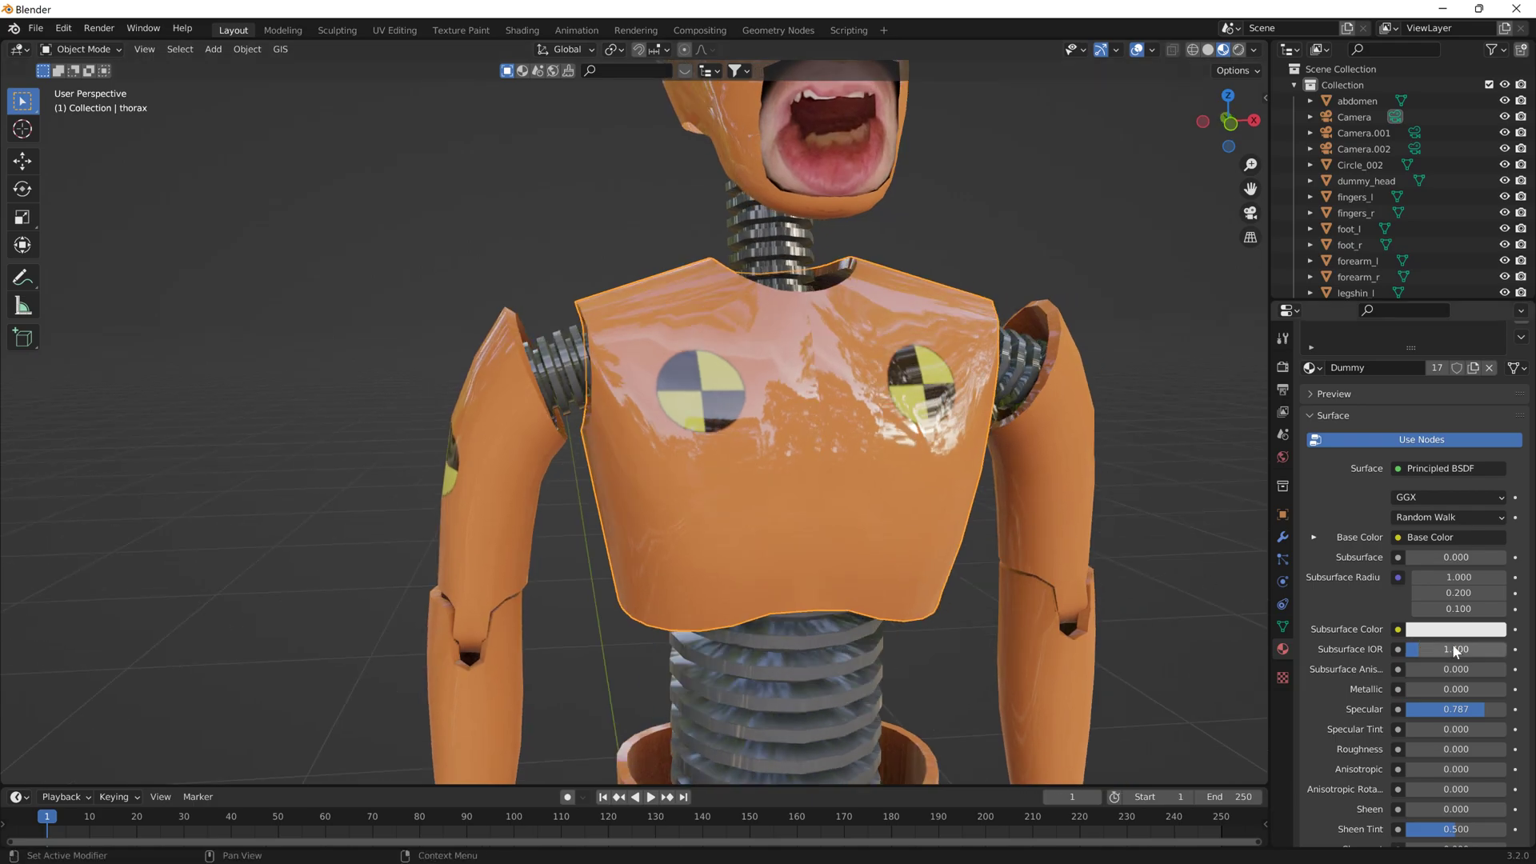
Raise the Dummy material's Metallic value to 1.000 and check the reflections on the body from several angles
{"action": "left_click_drag", "start_coordinate": [1447, 688], "coordinate": [1506, 689]}
{"action": "middle_click_drag", "start_coordinate": [688, 523], "coordinate": [786, 546]}
{"action": "scroll", "coordinate": [864, 528], "scroll_direction": "down", "scroll_amount": 2}
{"action": "scroll", "coordinate": [794, 473], "scroll_direction": "up", "scroll_amount": 2}
{"action": "middle_click_drag", "start_coordinate": [795, 480], "coordinate": [238, 464]}
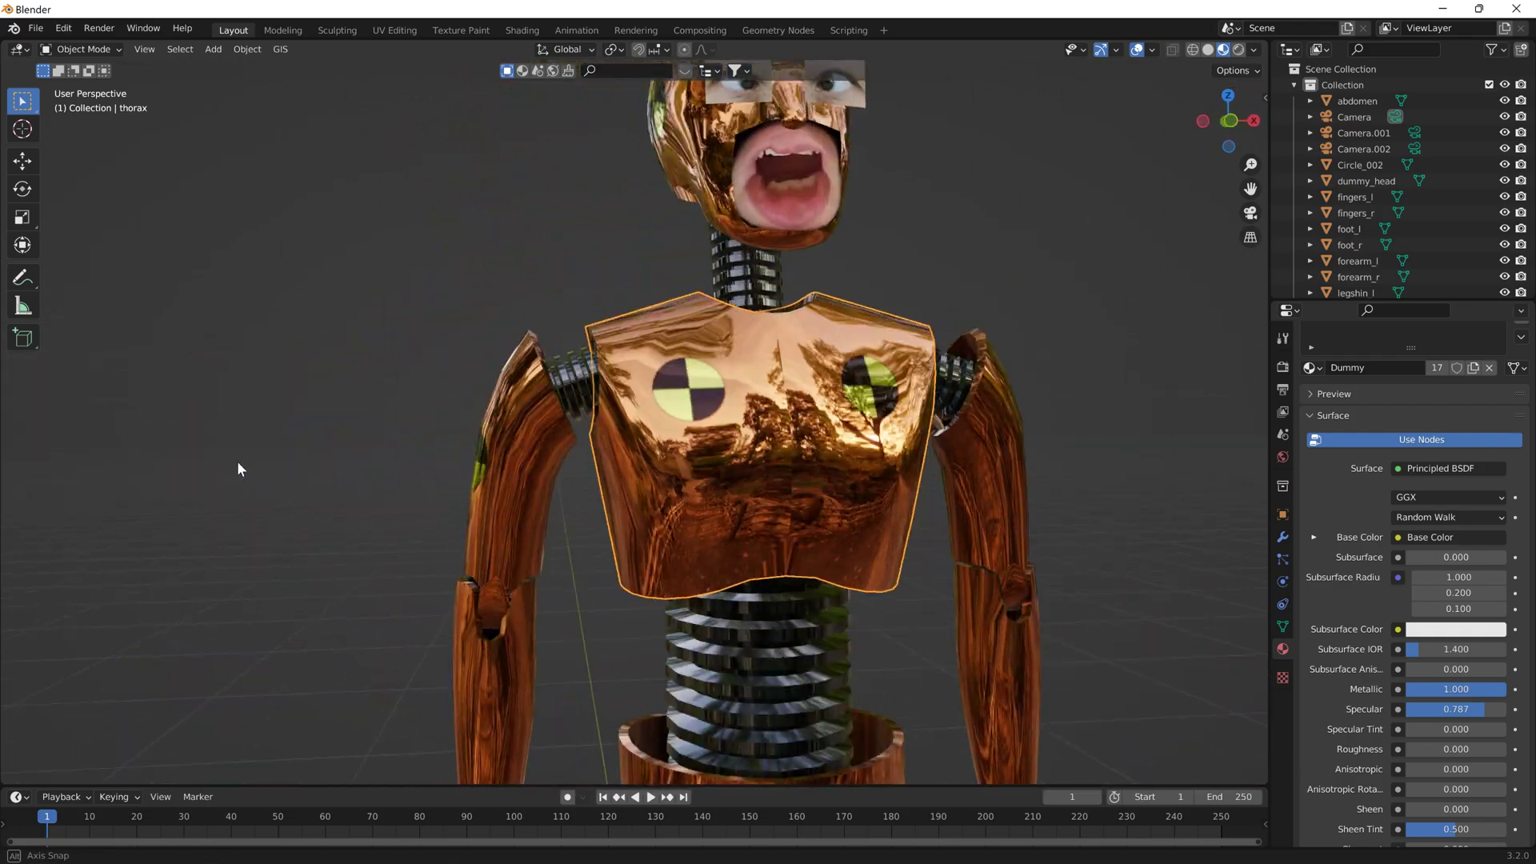
{"action": "middle_click_drag", "start_coordinate": [712, 454], "coordinate": [653, 463]}
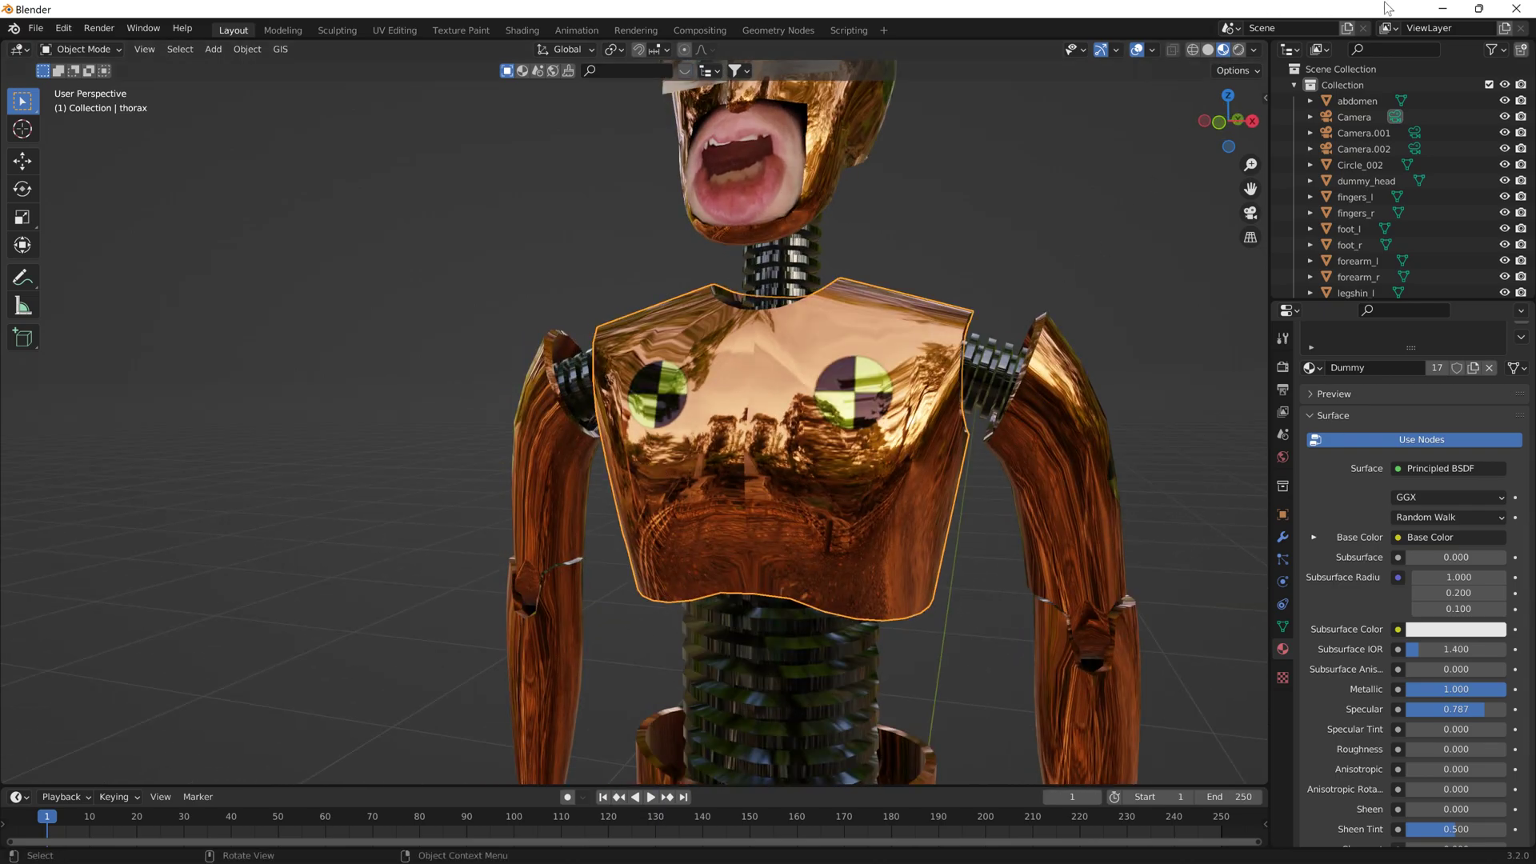
{"action": "scroll", "coordinate": [1063, 229], "scroll_direction": "down", "scroll_amount": 6}
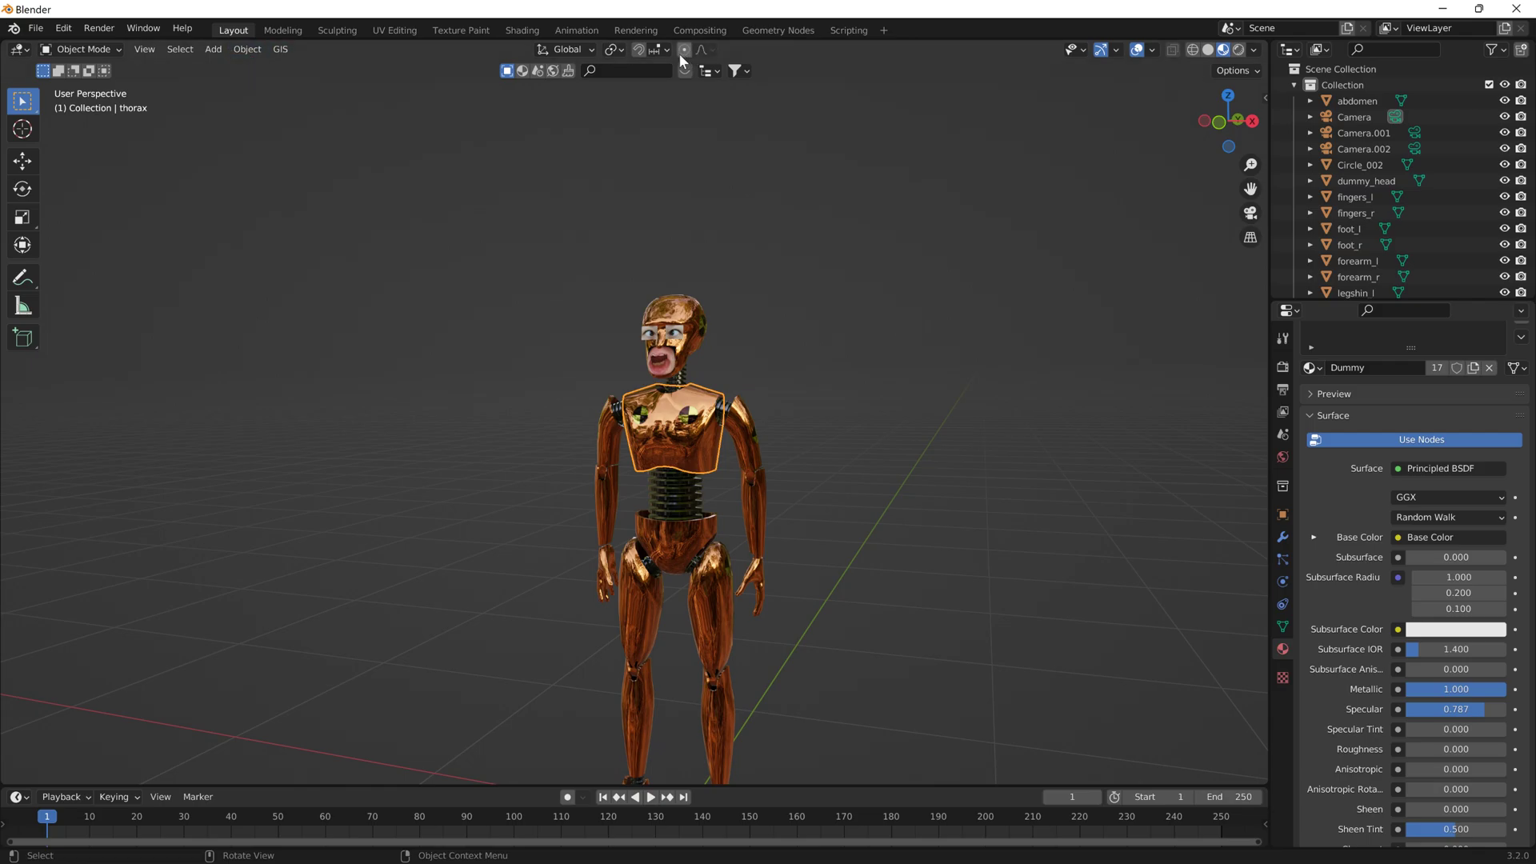
Browse the BlenderKit HDRs and download Nice Clouds at 1024 resolution
{"action": "left_click", "coordinate": [552, 71]}
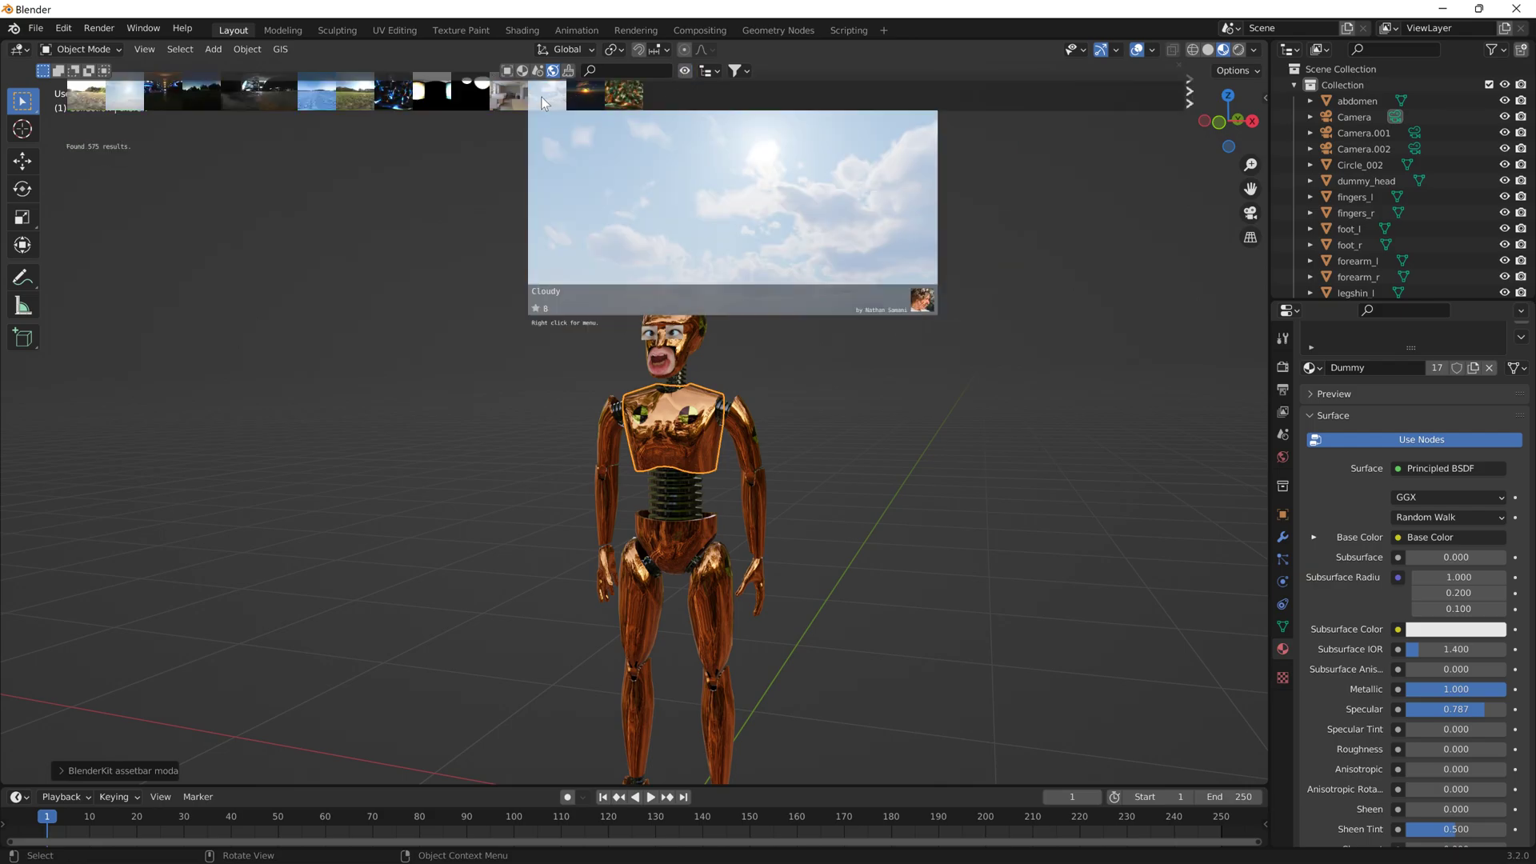
{"action": "mouse_move", "coordinate": [514, 98]}
{"action": "mouse_move", "coordinate": [882, 93]}
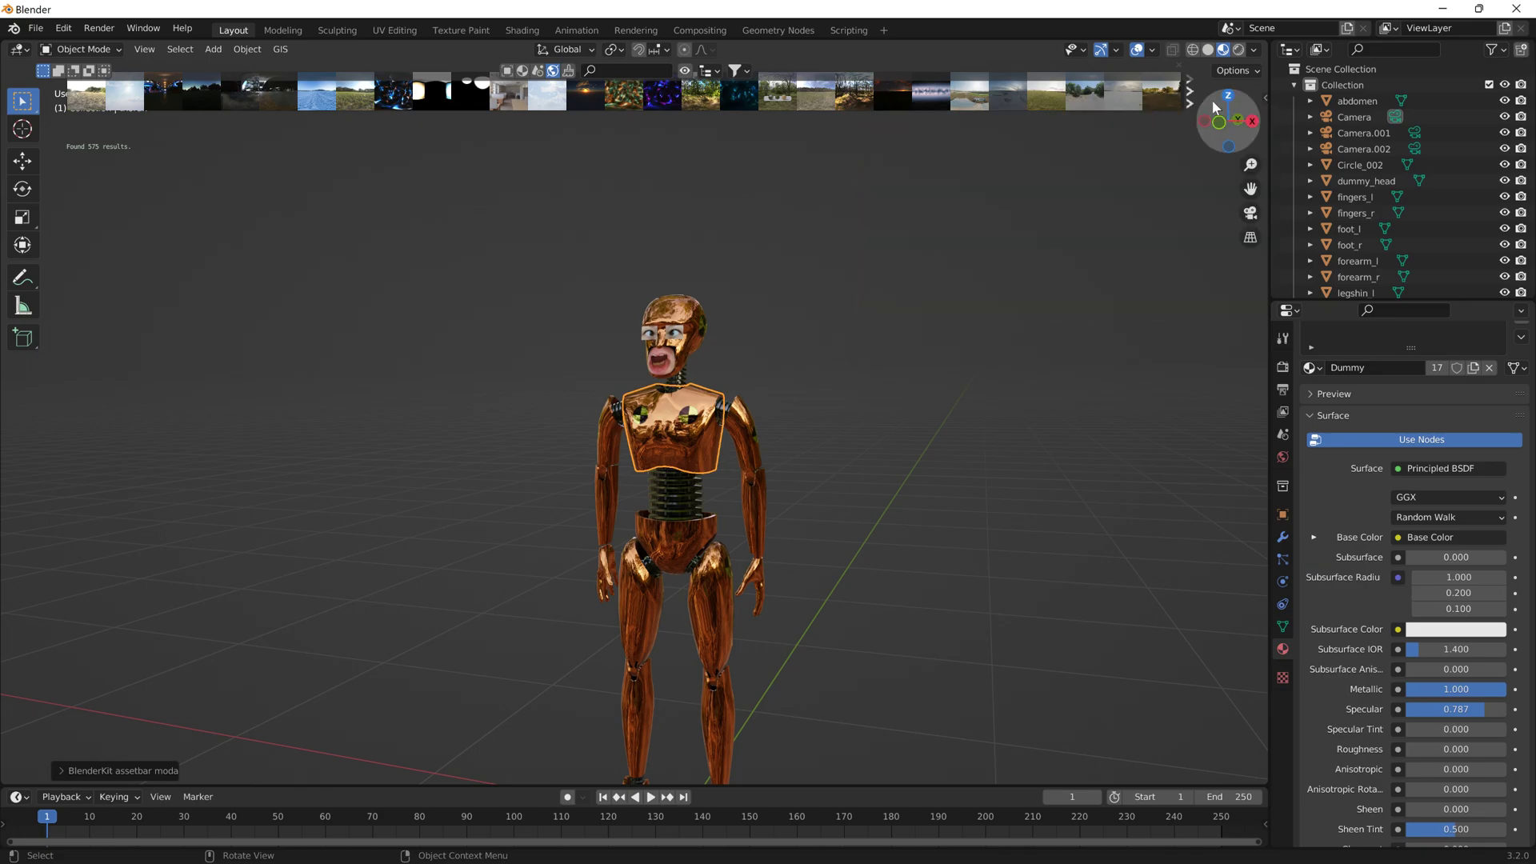
{"action": "left_click", "coordinate": [1191, 96]}
{"action": "left_click", "coordinate": [1191, 96]}
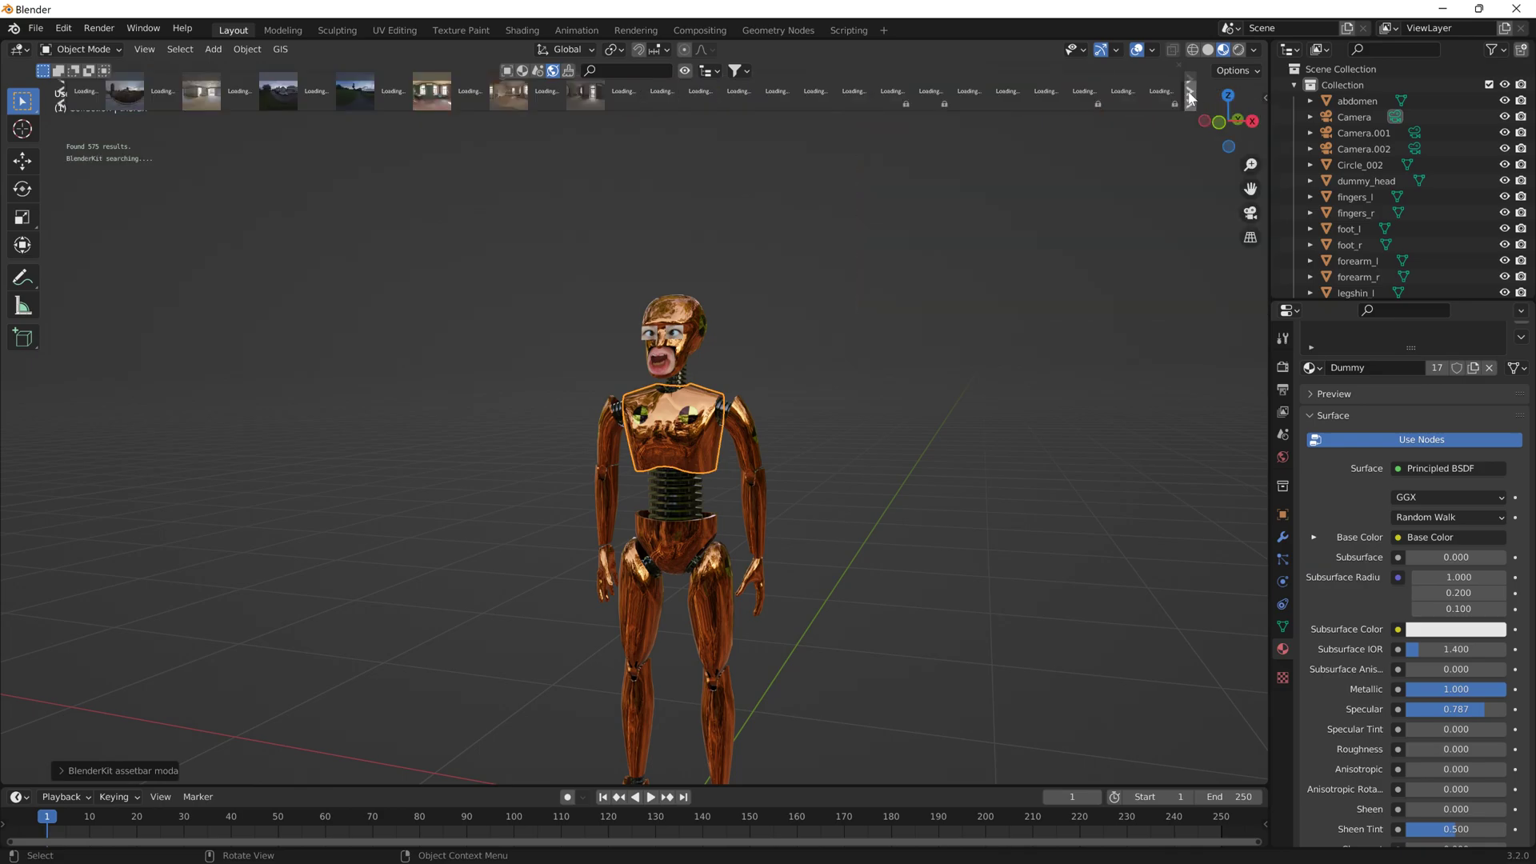
{"action": "left_click", "coordinate": [1191, 96]}
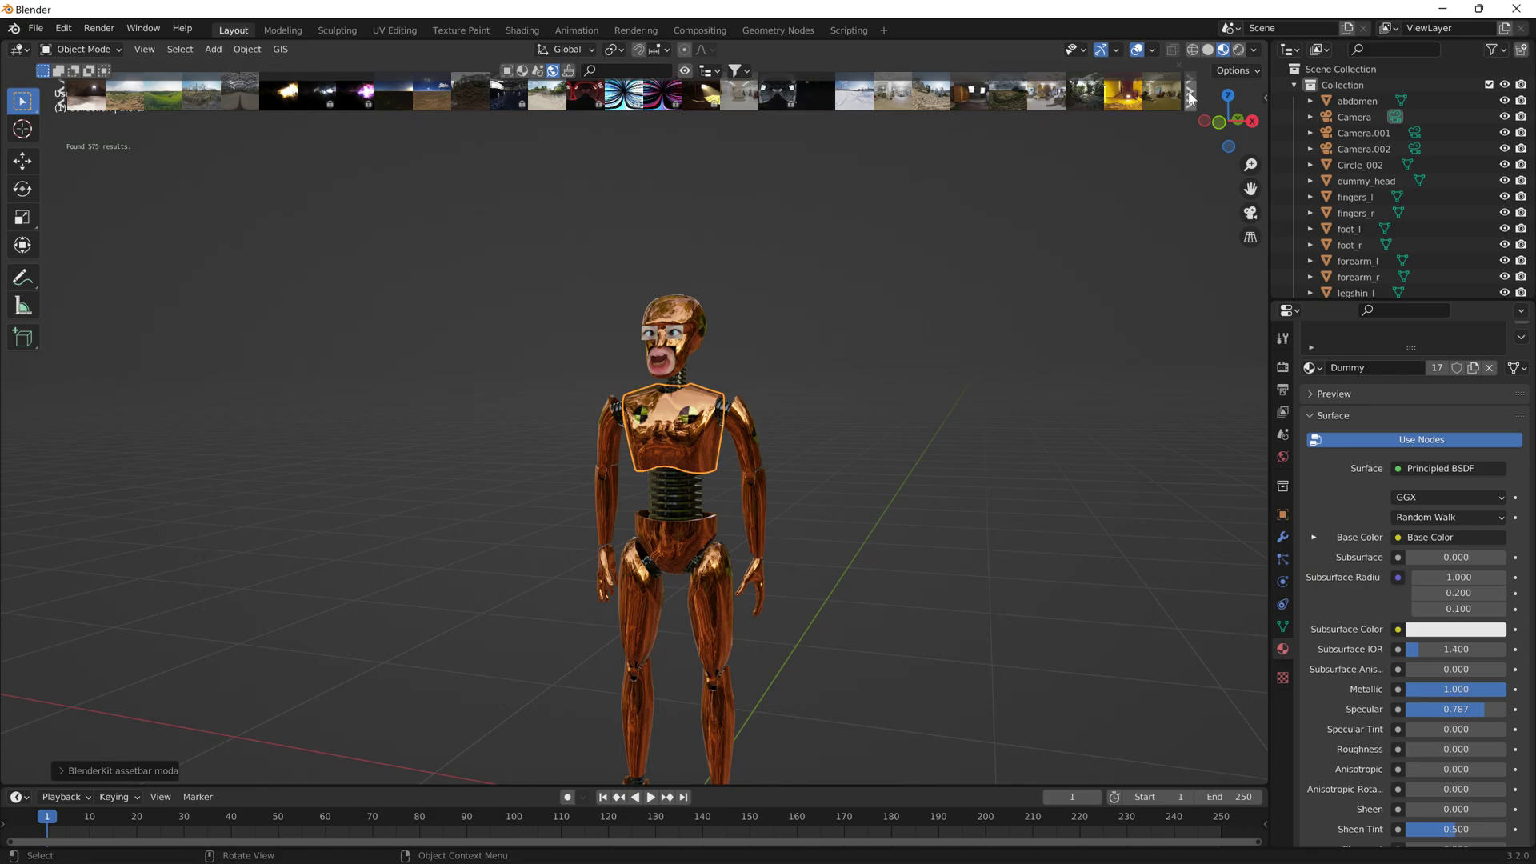
{"action": "left_click", "coordinate": [1021, 96]}
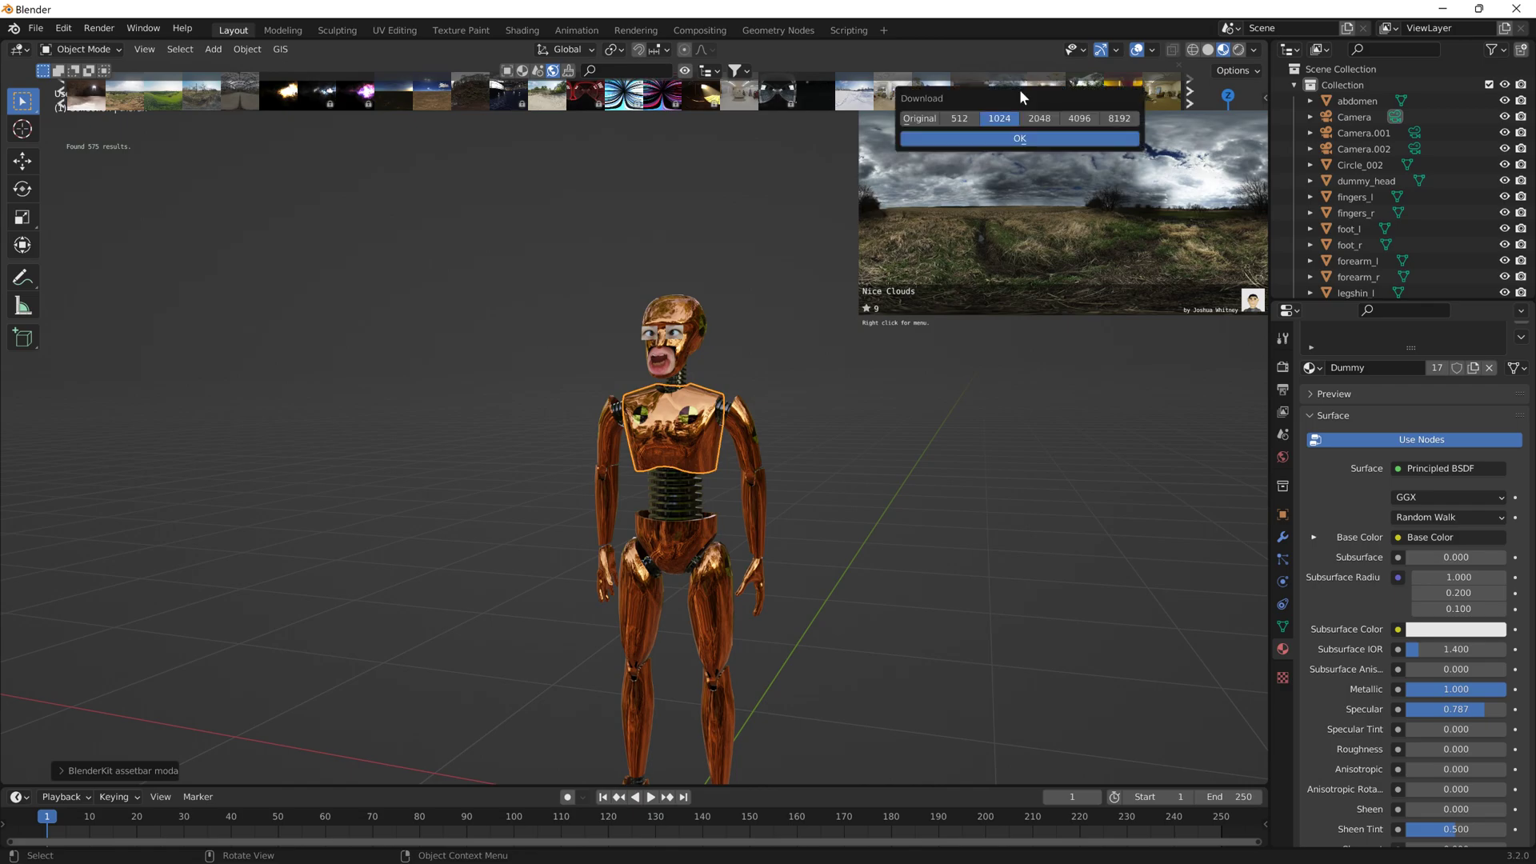
{"action": "left_click", "coordinate": [1056, 144]}
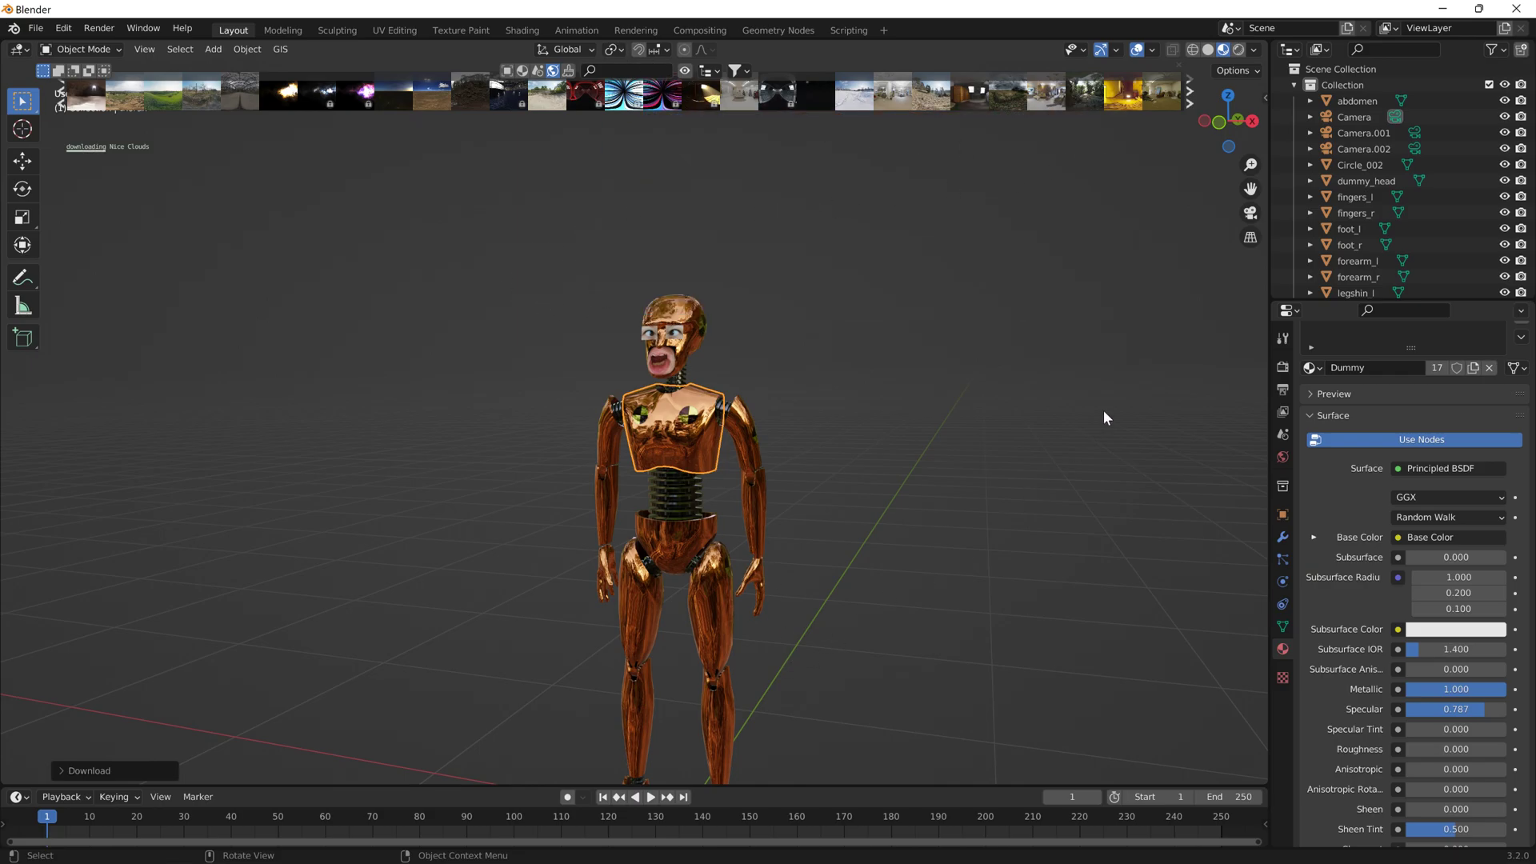
Switch the viewport to Rendered shading and inspect the dummy against the field environment from different angles
{"action": "left_click", "coordinate": [1238, 51]}
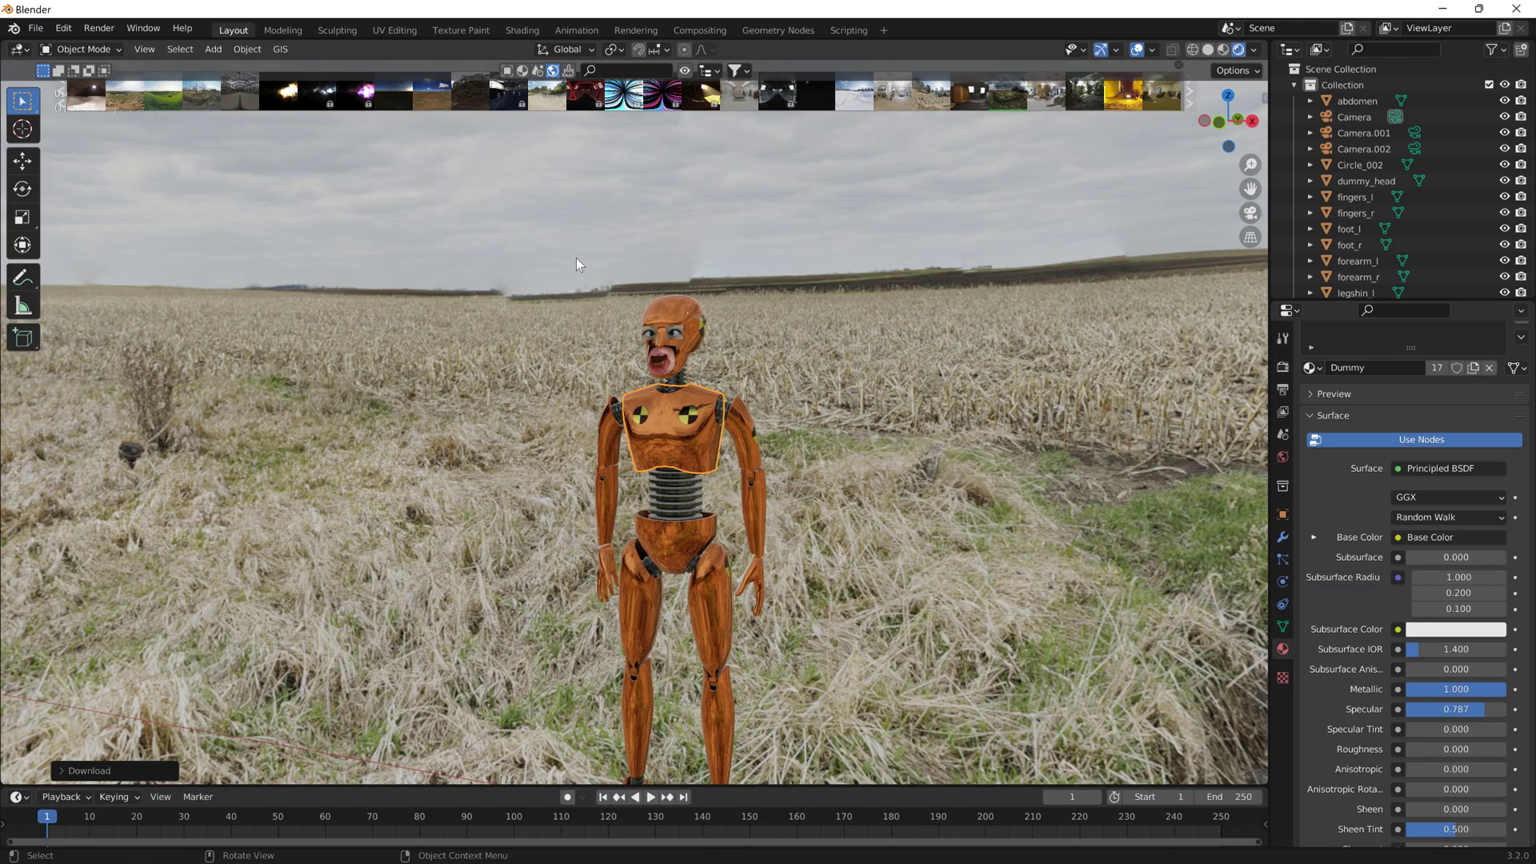
{"action": "middle_click_drag", "start_coordinate": [579, 264], "coordinate": [253, 502]}
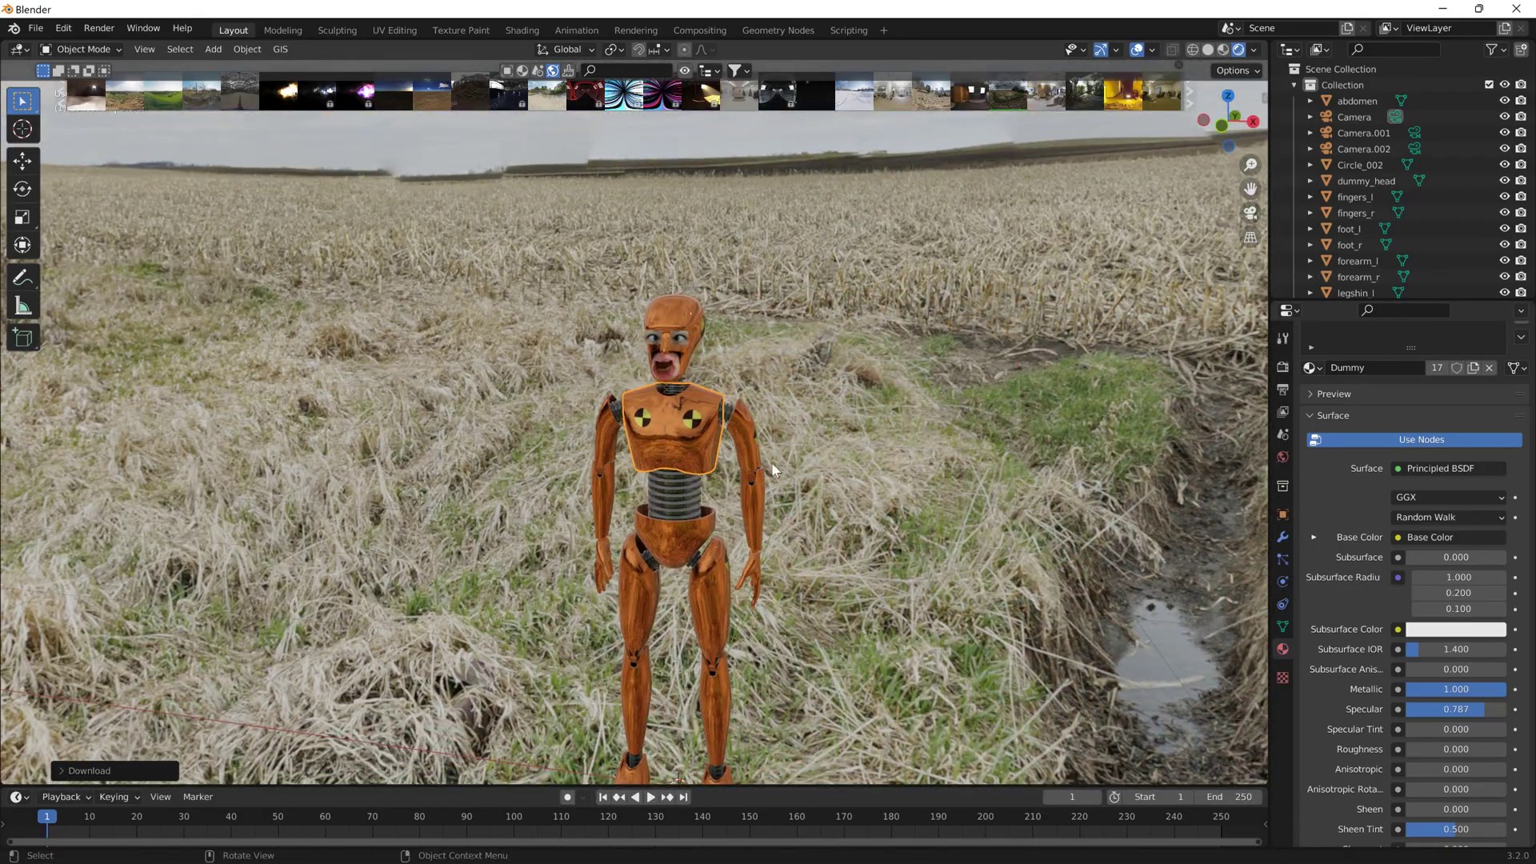
{"action": "scroll", "coordinate": [805, 337], "scroll_direction": "up", "scroll_amount": 2}
{"action": "middle_click_drag", "start_coordinate": [805, 337], "coordinate": [767, 314]}
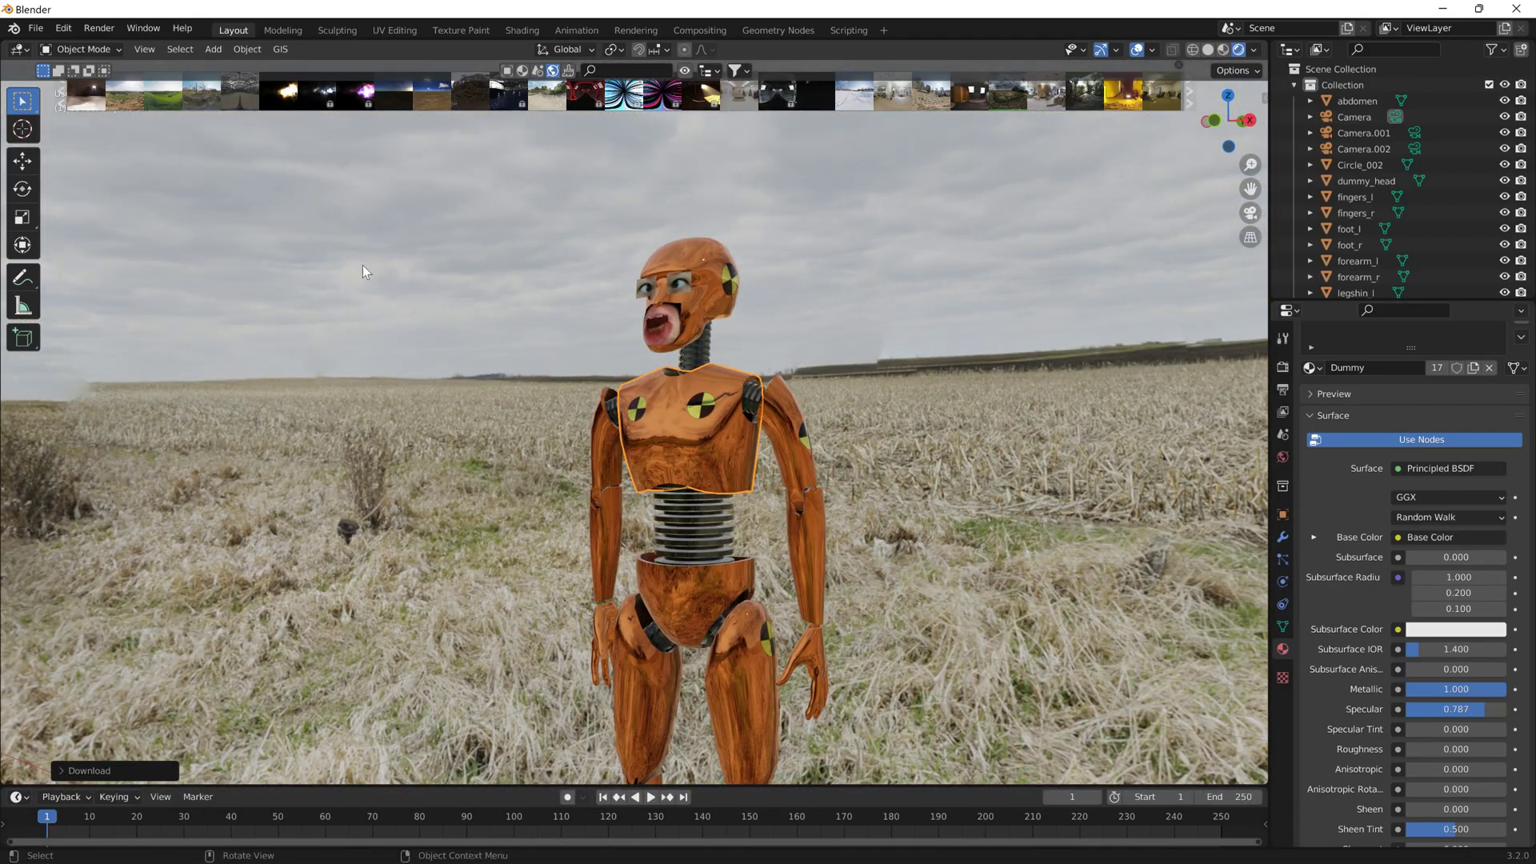
{"action": "middle_click_drag", "start_coordinate": [885, 455], "coordinate": [487, 463]}
{"action": "middle_click_drag", "start_coordinate": [898, 273], "coordinate": [676, 314]}
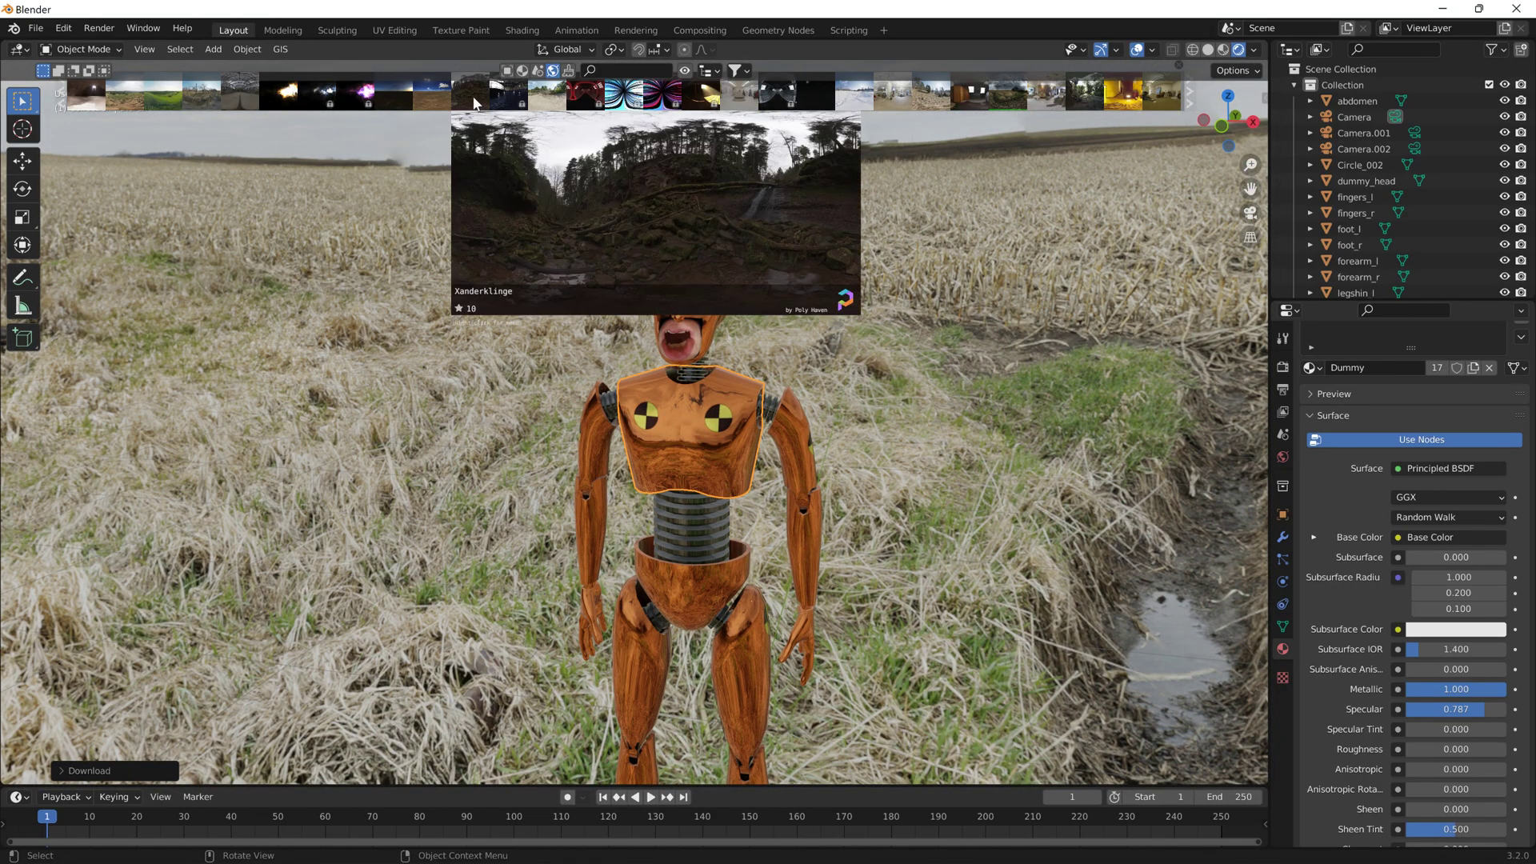
Replace the environment with a blue-sky HDR over barren ground from BlenderKit
{"action": "left_click", "coordinate": [442, 89]}
{"action": "left_click", "coordinate": [472, 142]}
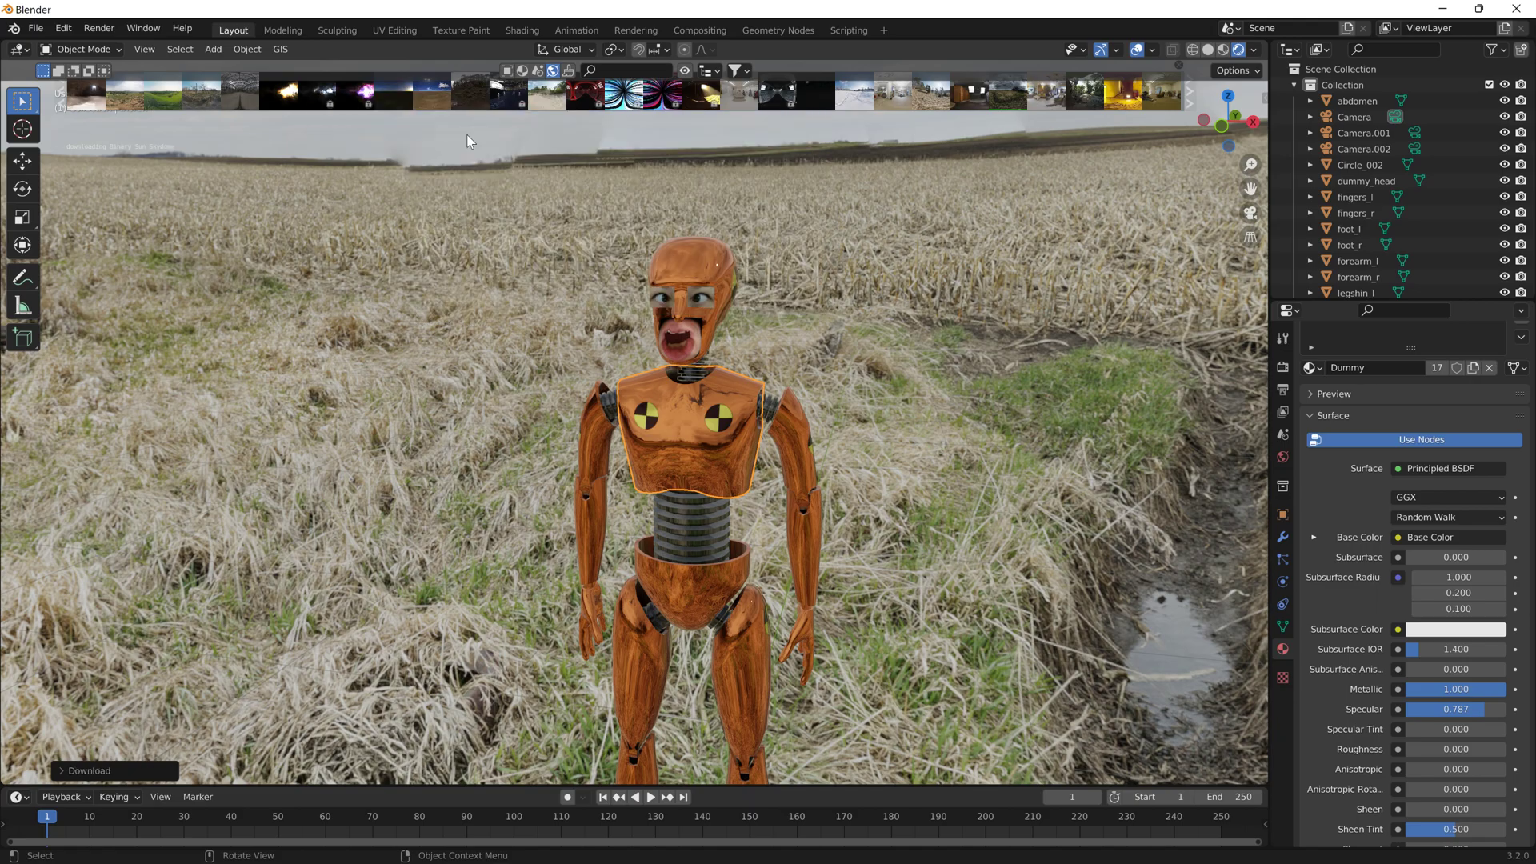
{"action": "middle_click_drag", "start_coordinate": [672, 414], "coordinate": [606, 387]}
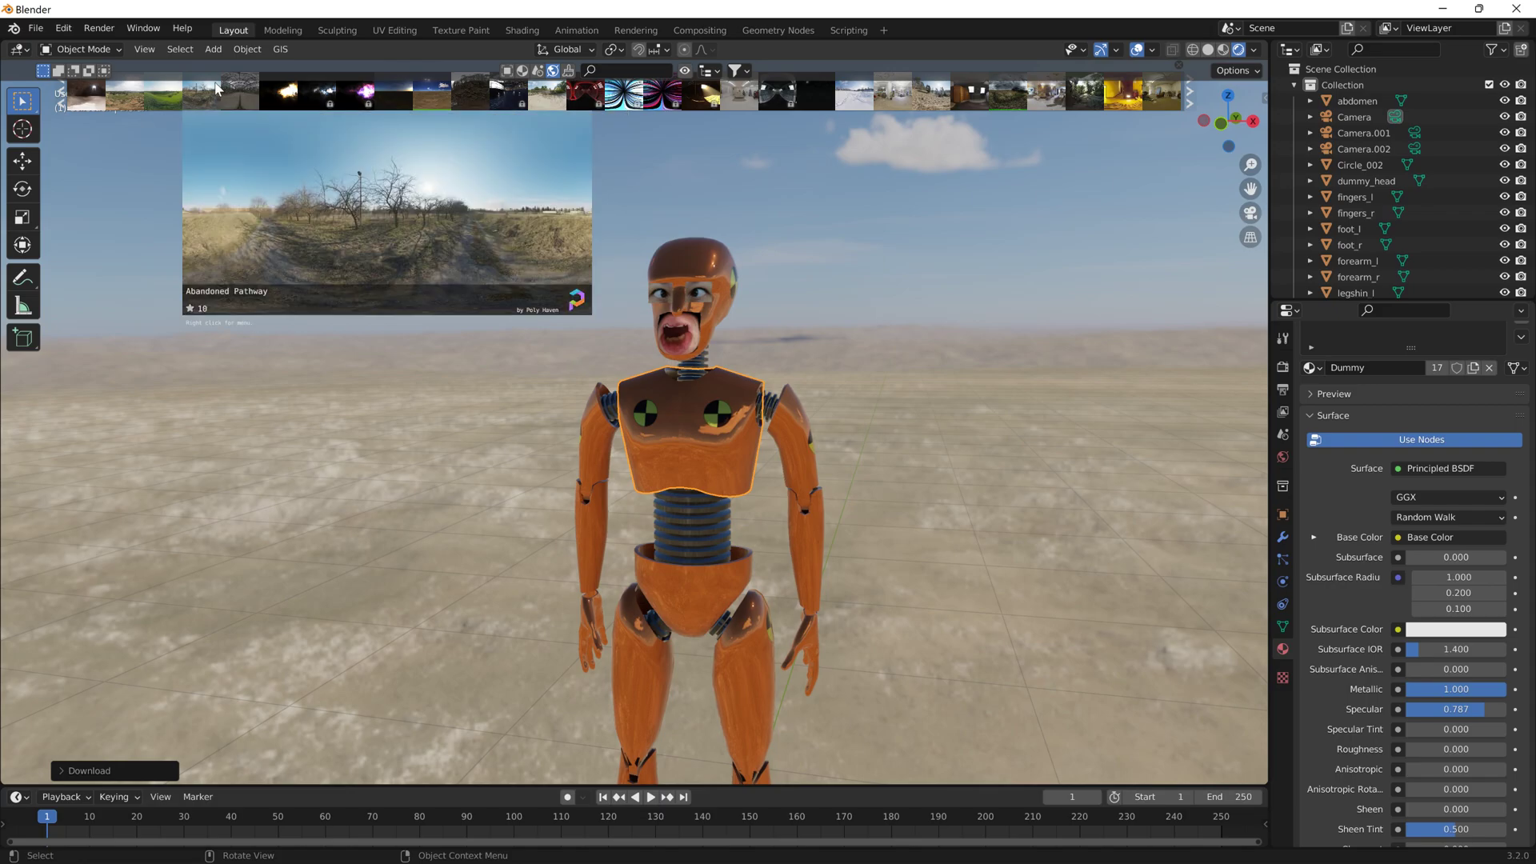
Download the Hilly Terrain 01 HDR as the environment and inspect its reflections on the dummy
{"action": "left_click", "coordinate": [179, 96]}
{"action": "left_click", "coordinate": [249, 146]}
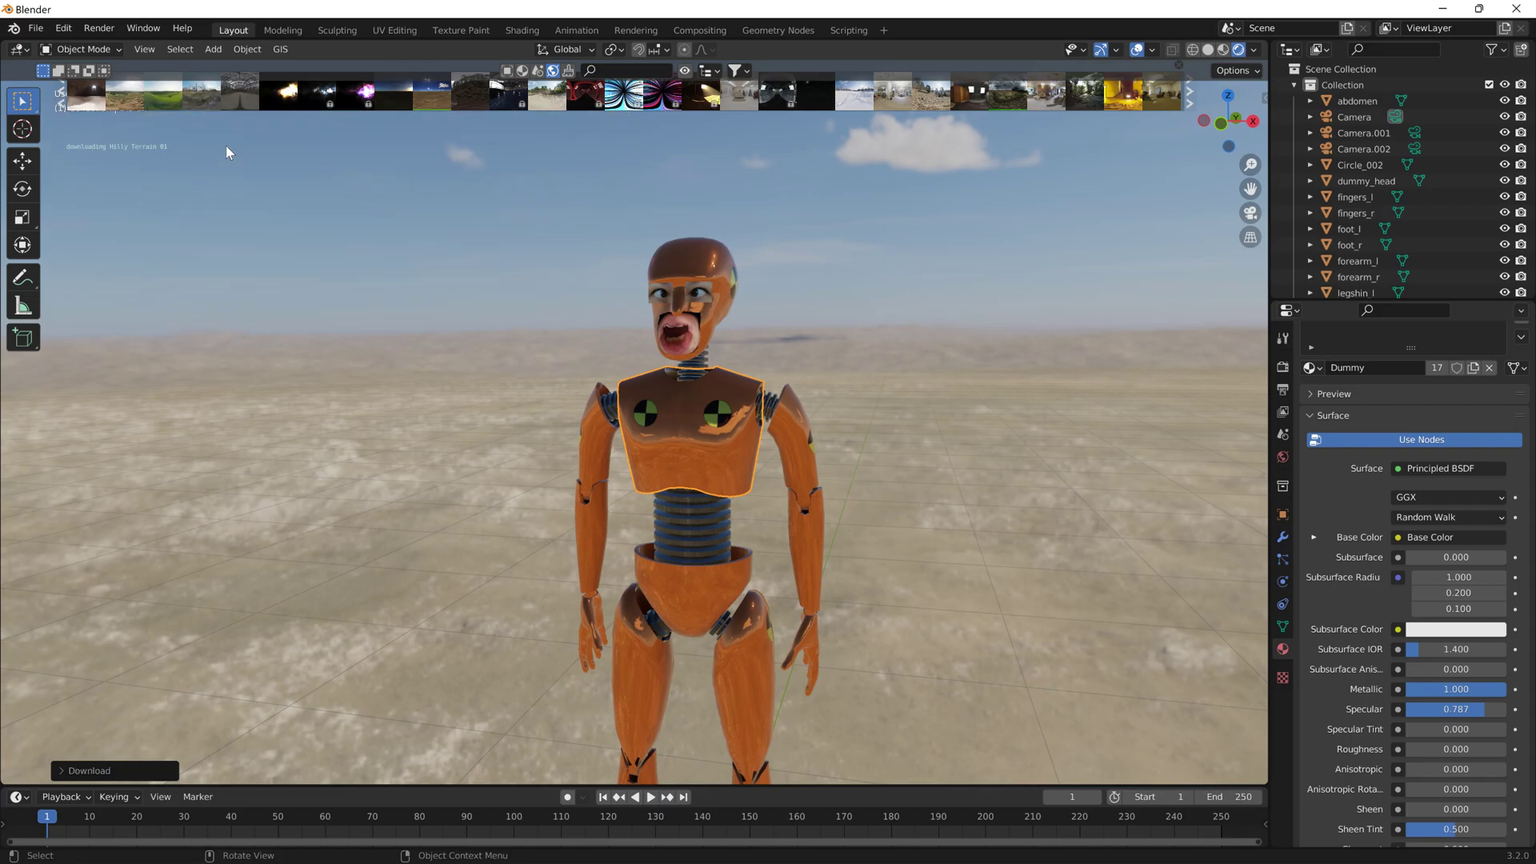
{"action": "middle_click_drag", "start_coordinate": [496, 373], "coordinate": [669, 381]}
{"action": "middle_click_drag", "start_coordinate": [844, 393], "coordinate": [695, 483]}
{"action": "mouse_move", "coordinate": [886, 424]}
{"action": "middle_mouse_down"}
{"action": "mouse_move", "coordinate": [830, 438]}
{"action": "mouse_move", "coordinate": [808, 396]}
{"action": "mouse_move", "coordinate": [858, 429]}
{"action": "middle_mouse_up"}
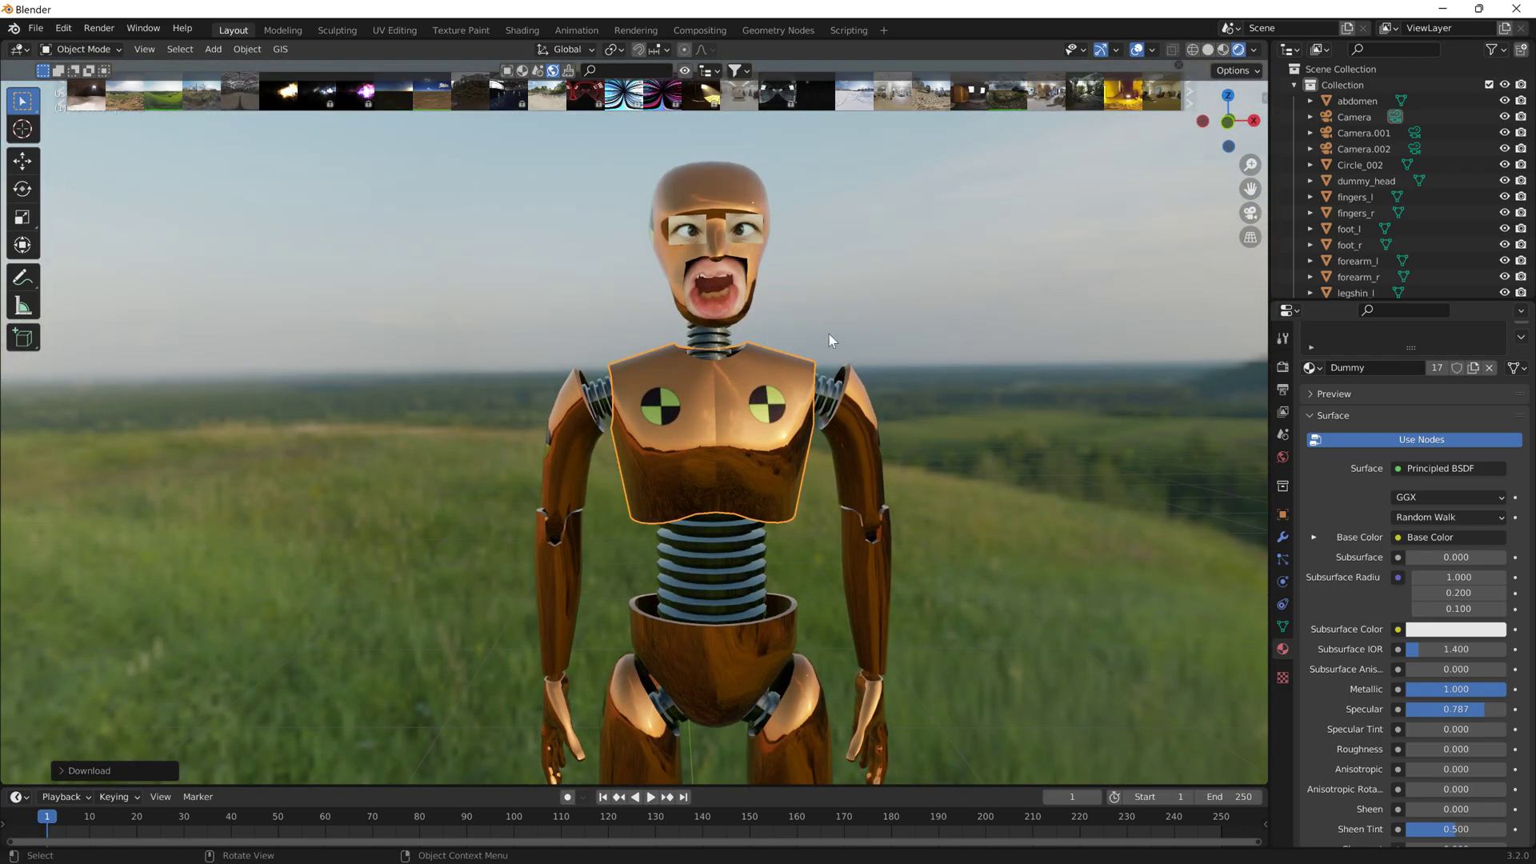
{"action": "middle_click_drag", "start_coordinate": [829, 333], "coordinate": [780, 353]}
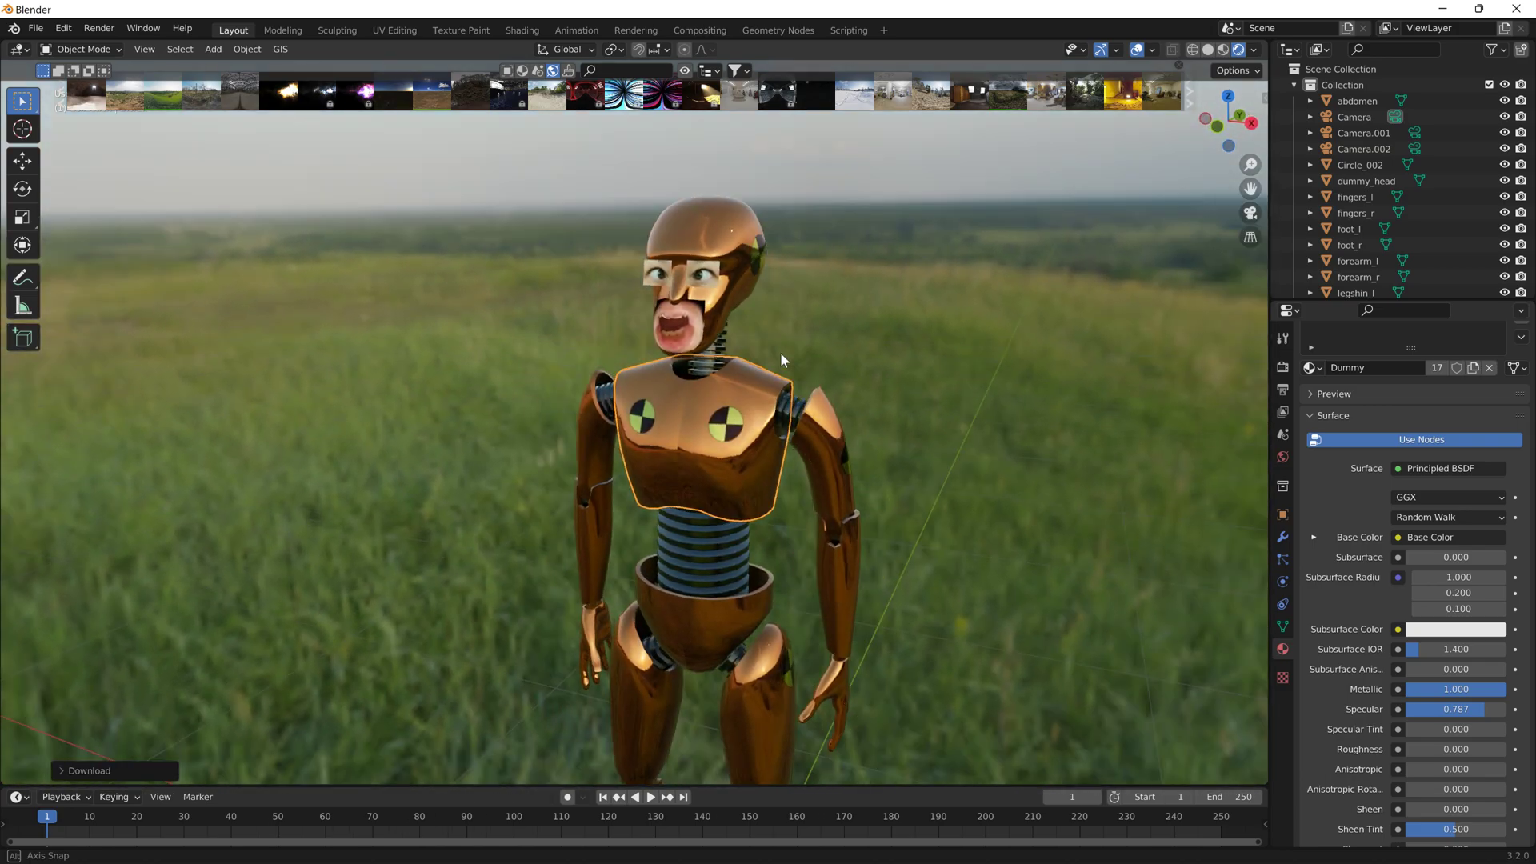
{"action": "middle_click_drag", "start_coordinate": [754, 411], "coordinate": [797, 421]}
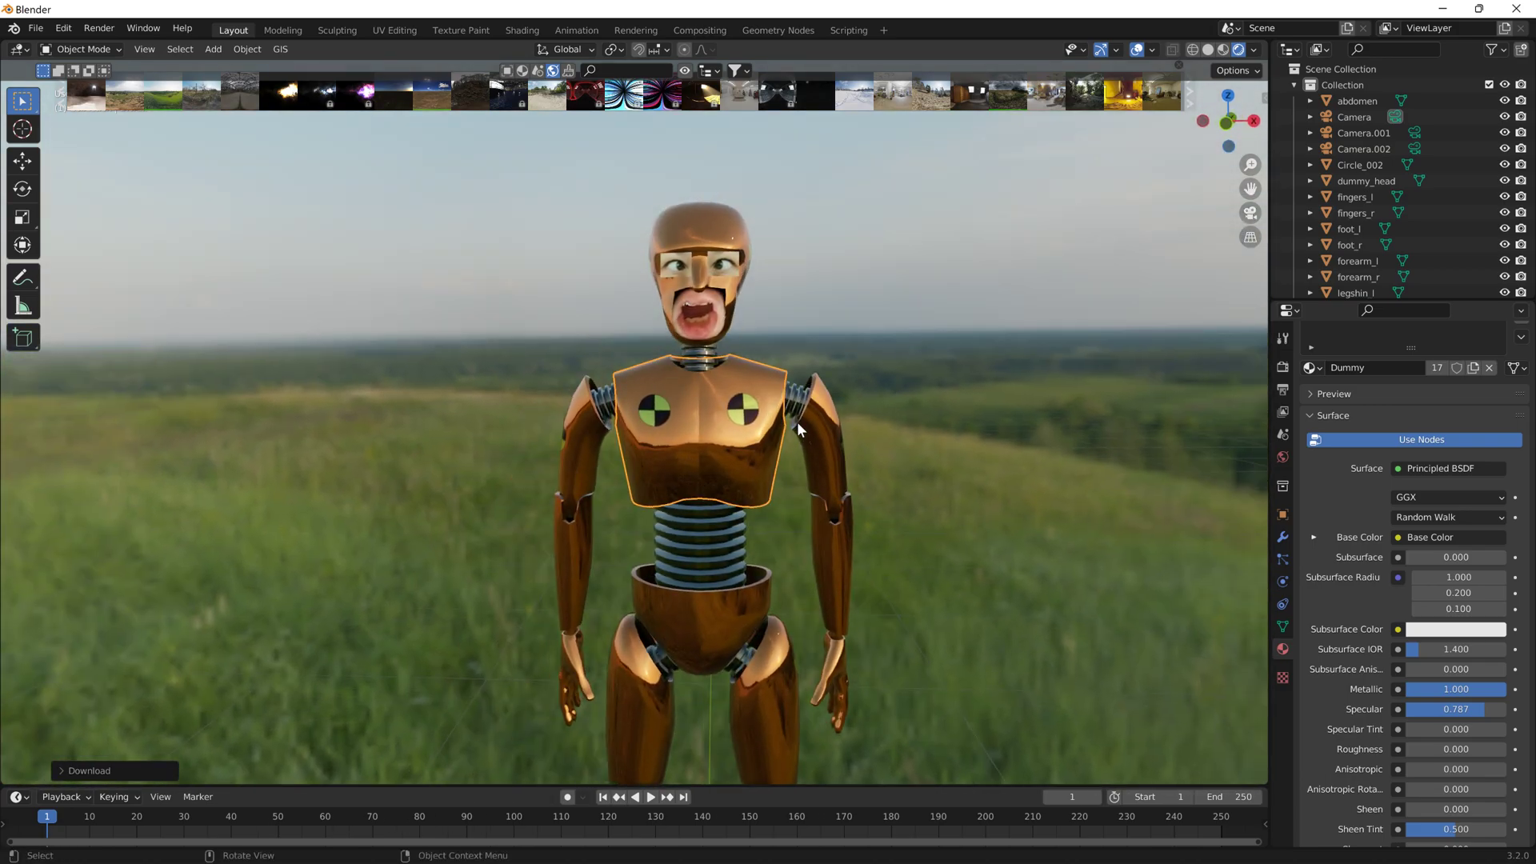
Select all of the dummy's body parts and delete them, keeping the environment, cameras and lights
{"action": "left_click_drag", "start_coordinate": [552, 324], "coordinate": [1039, 792]}
{"action": "scroll", "coordinate": [497, 348], "scroll_direction": "down", "scroll_amount": 4}
{"action": "left_click_drag", "start_coordinate": [497, 348], "coordinate": [914, 843]}
{"action": "key", "text": "Delete"}
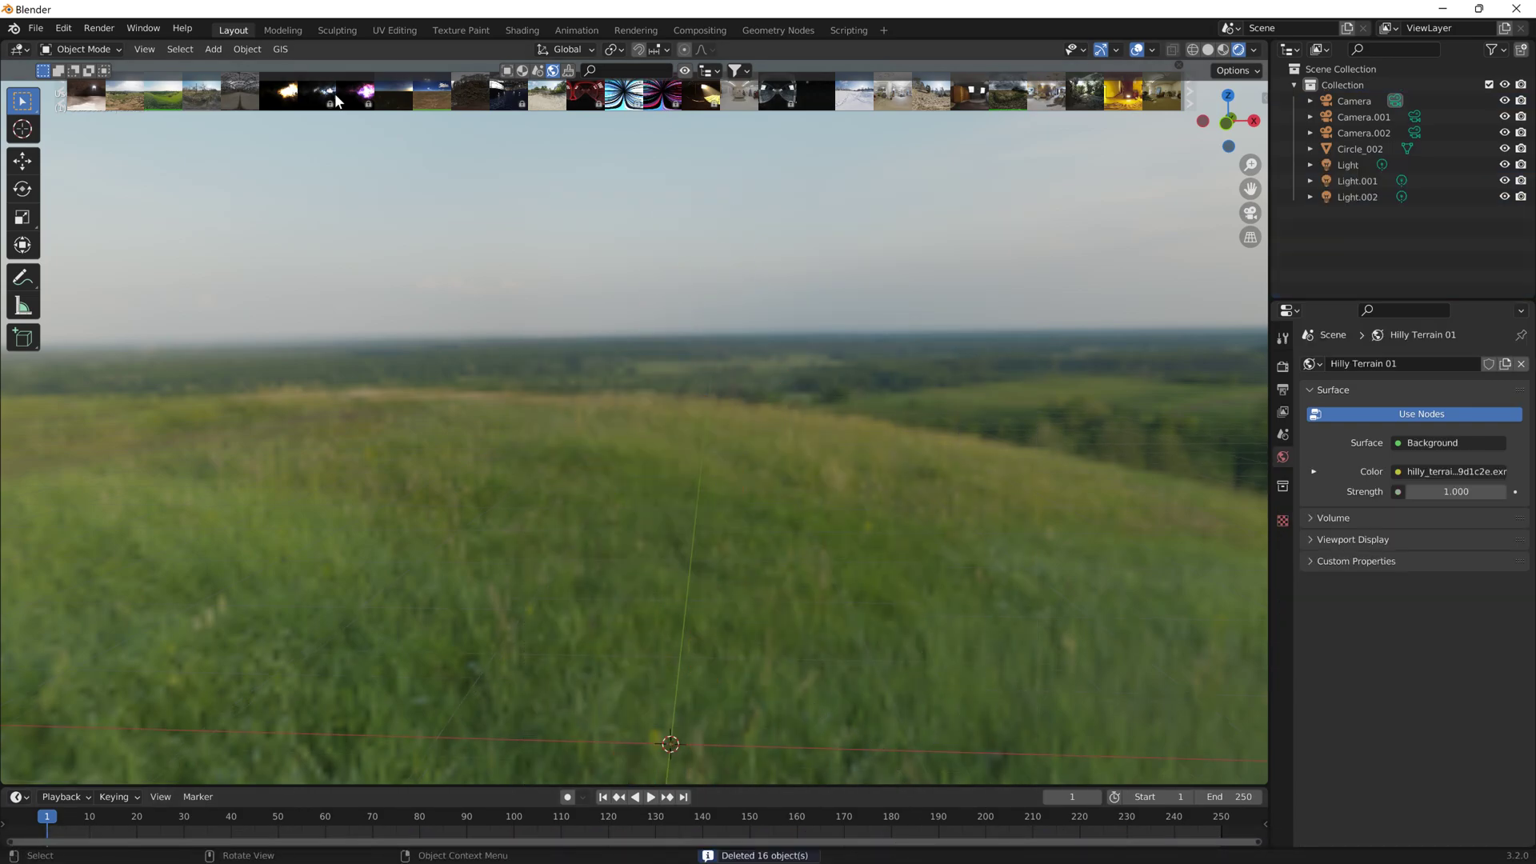
Open the add-ons section of the Blender preferences and search the add-ons for "cub"
{"action": "left_click", "coordinate": [98, 28]}
{"action": "mouse_move", "coordinate": [141, 30]}
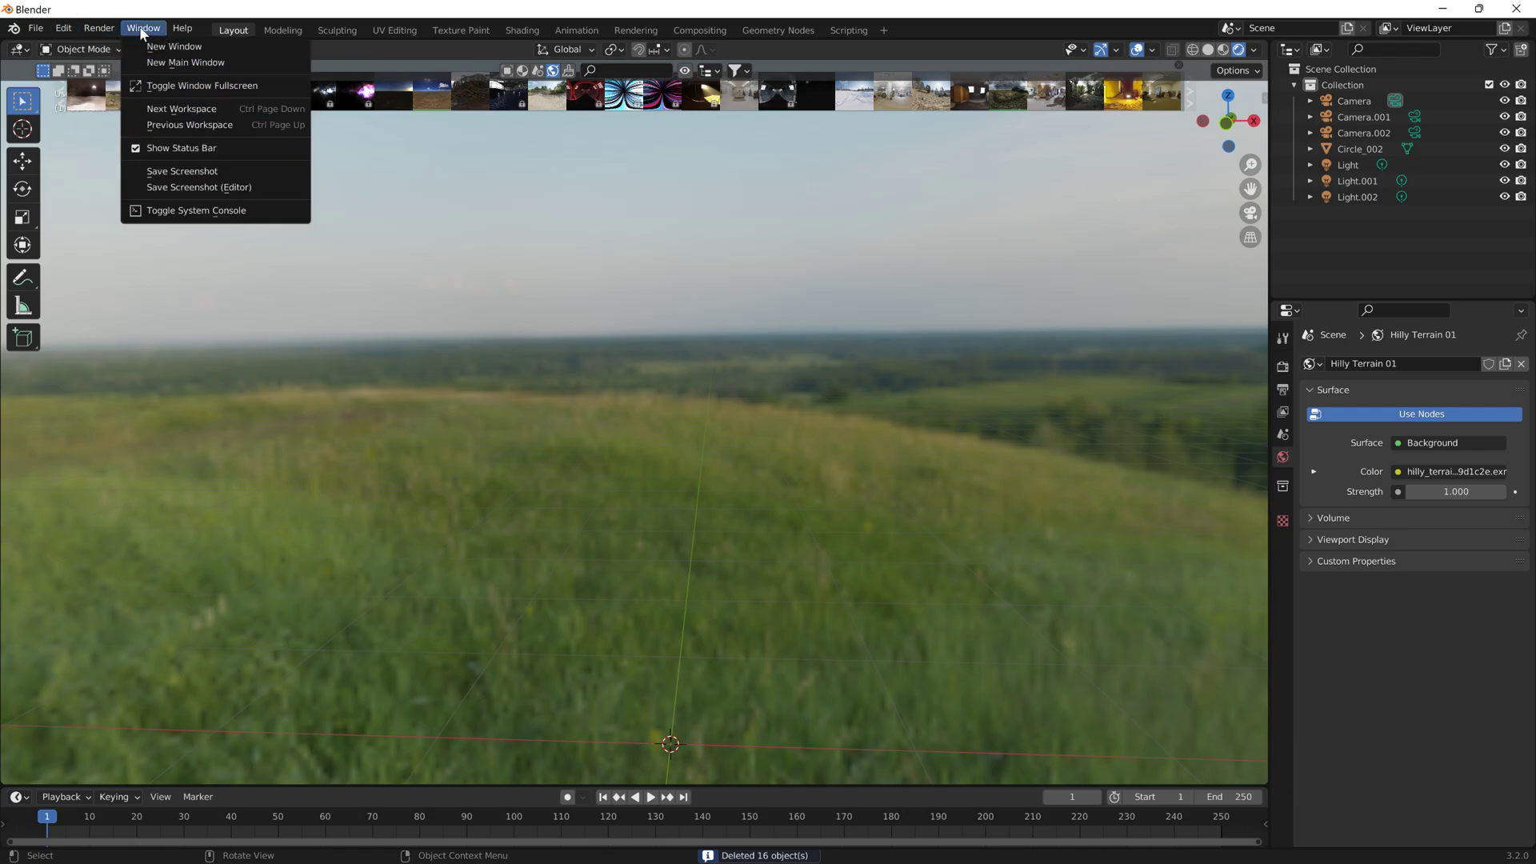
{"action": "mouse_move", "coordinate": [71, 27]}
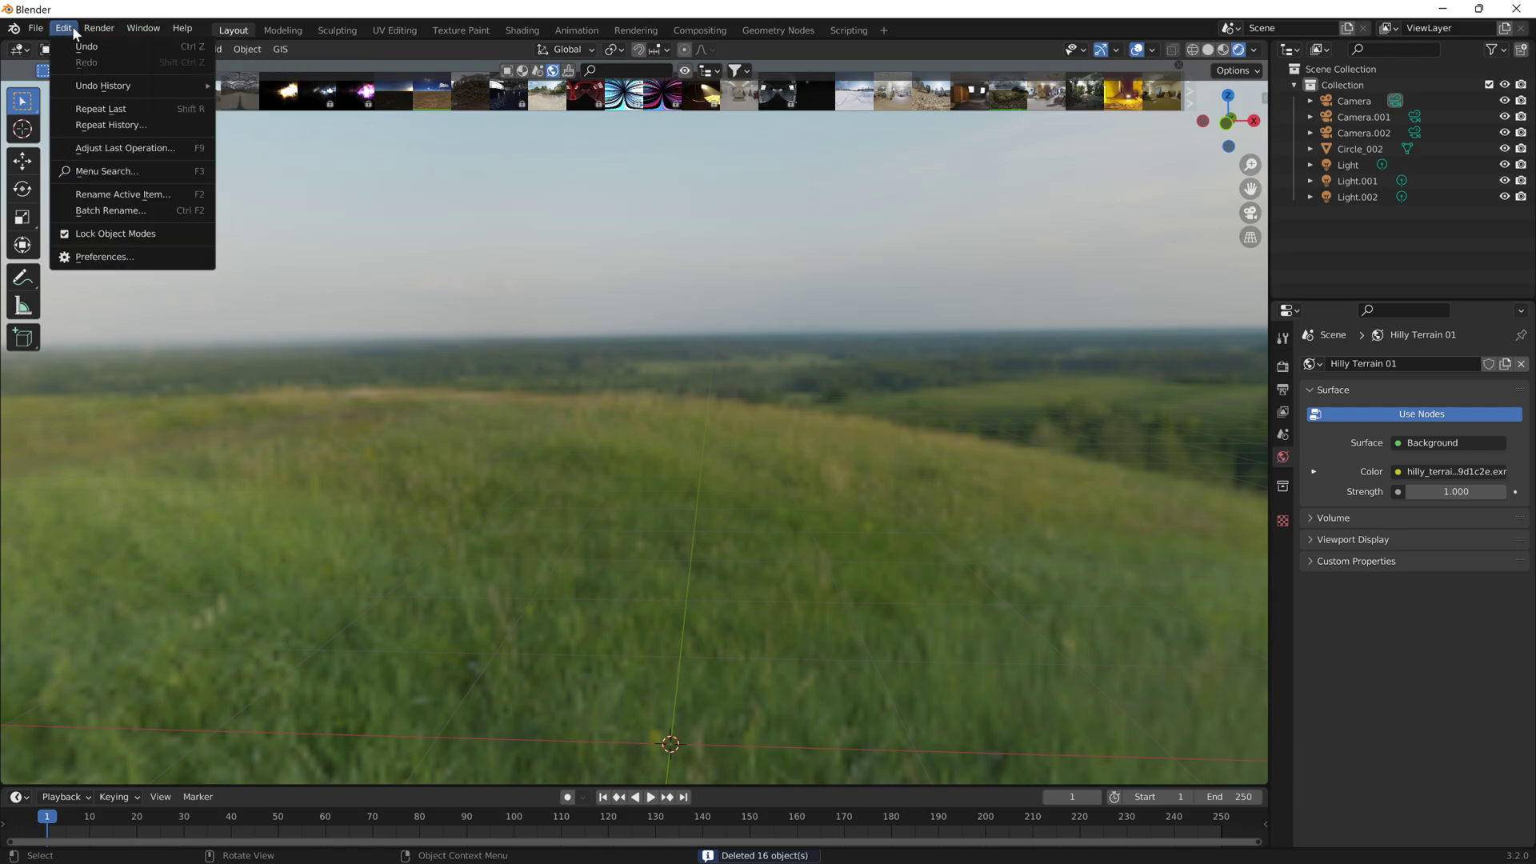
{"action": "left_click", "coordinate": [104, 258]}
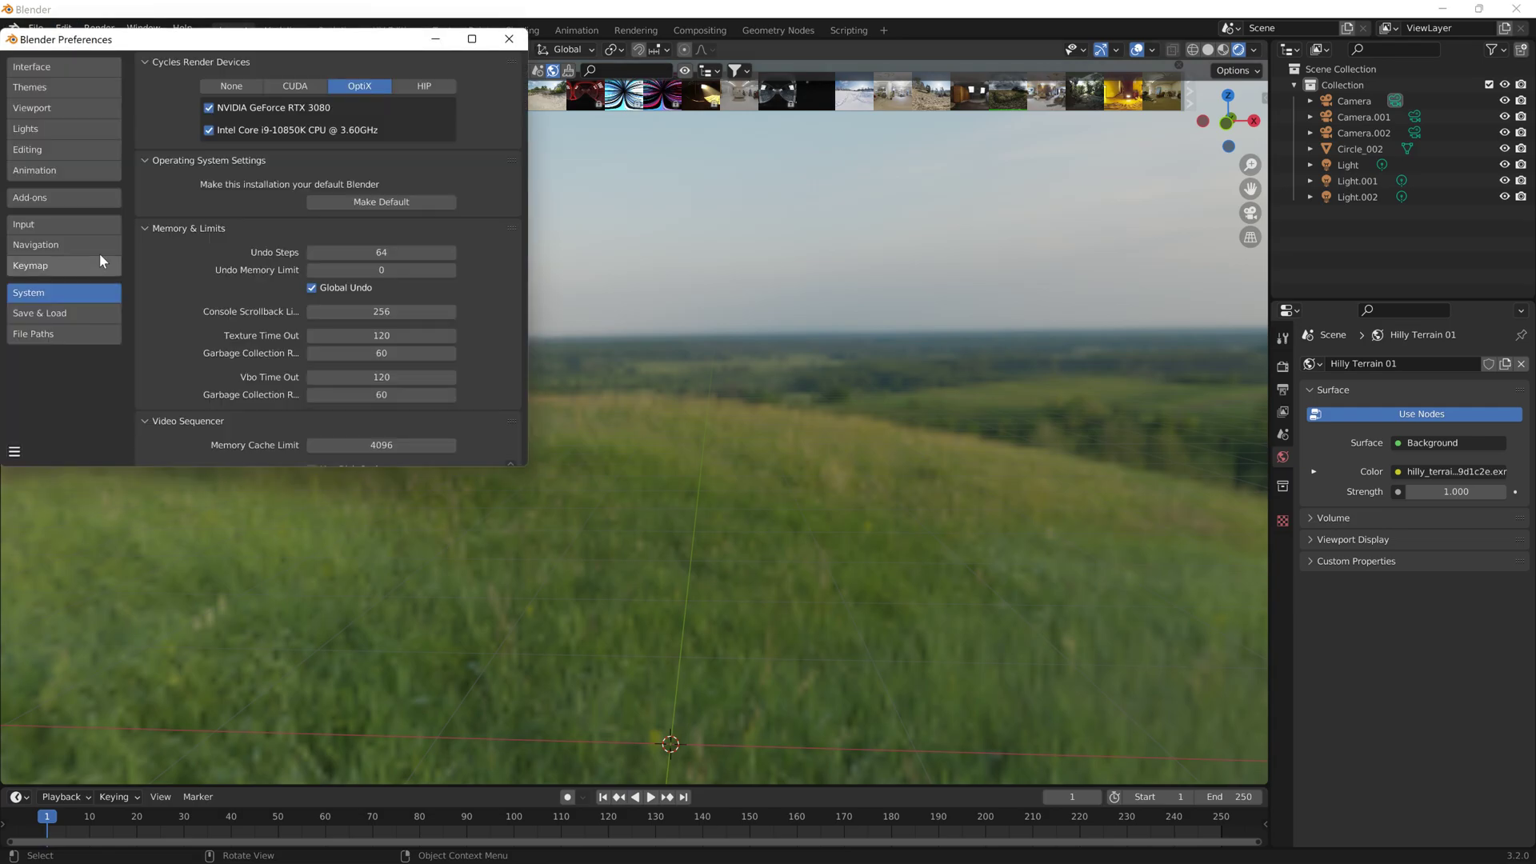
{"action": "left_click", "coordinate": [30, 198]}
{"action": "left_click", "coordinate": [416, 85]}
{"action": "type", "text": "cubn"}
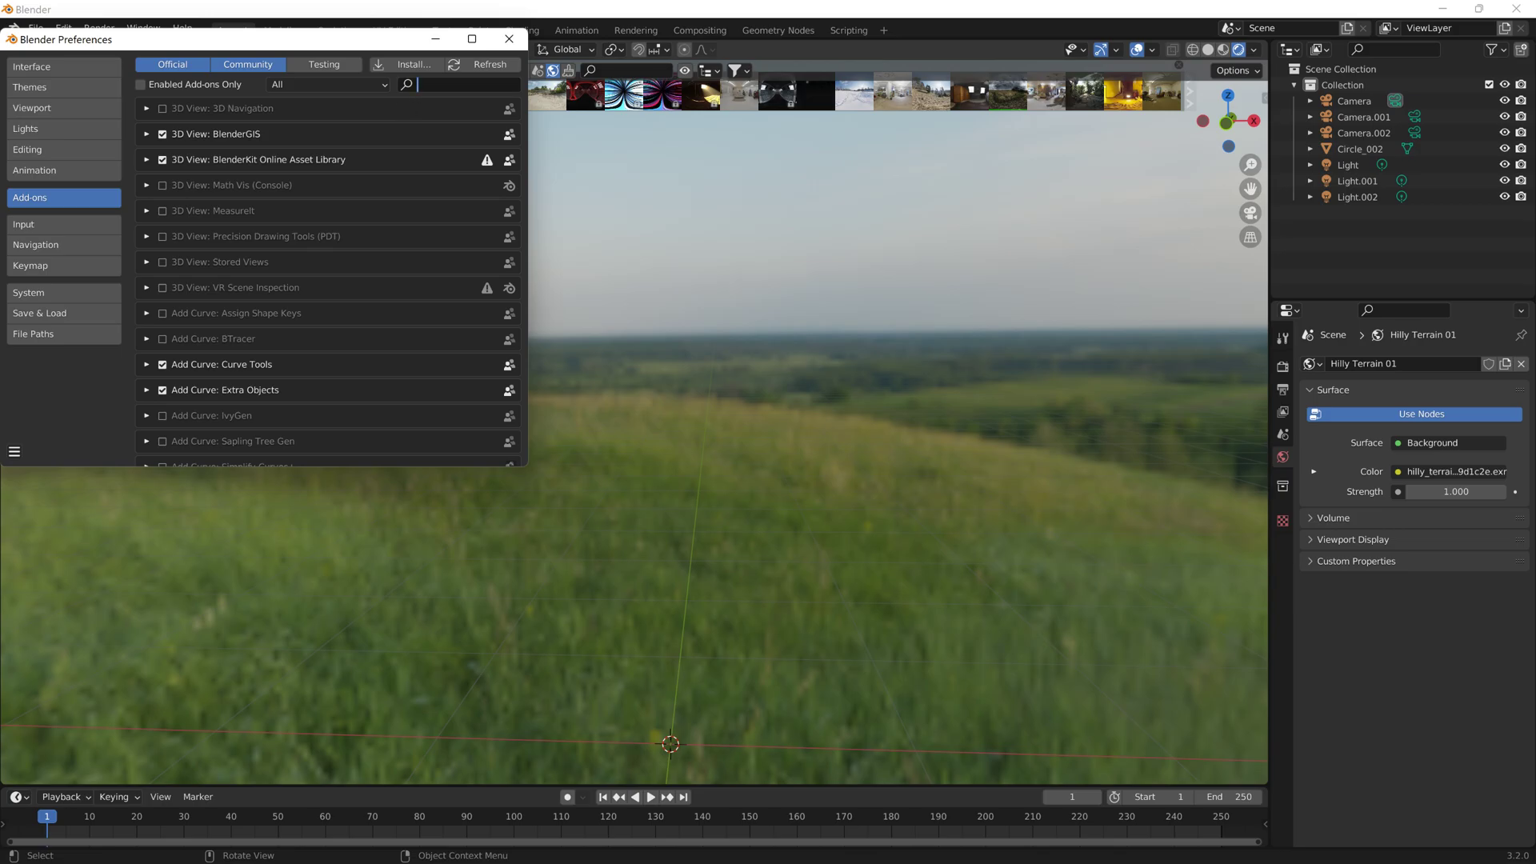
{"action": "key", "text": "BackSpace"}
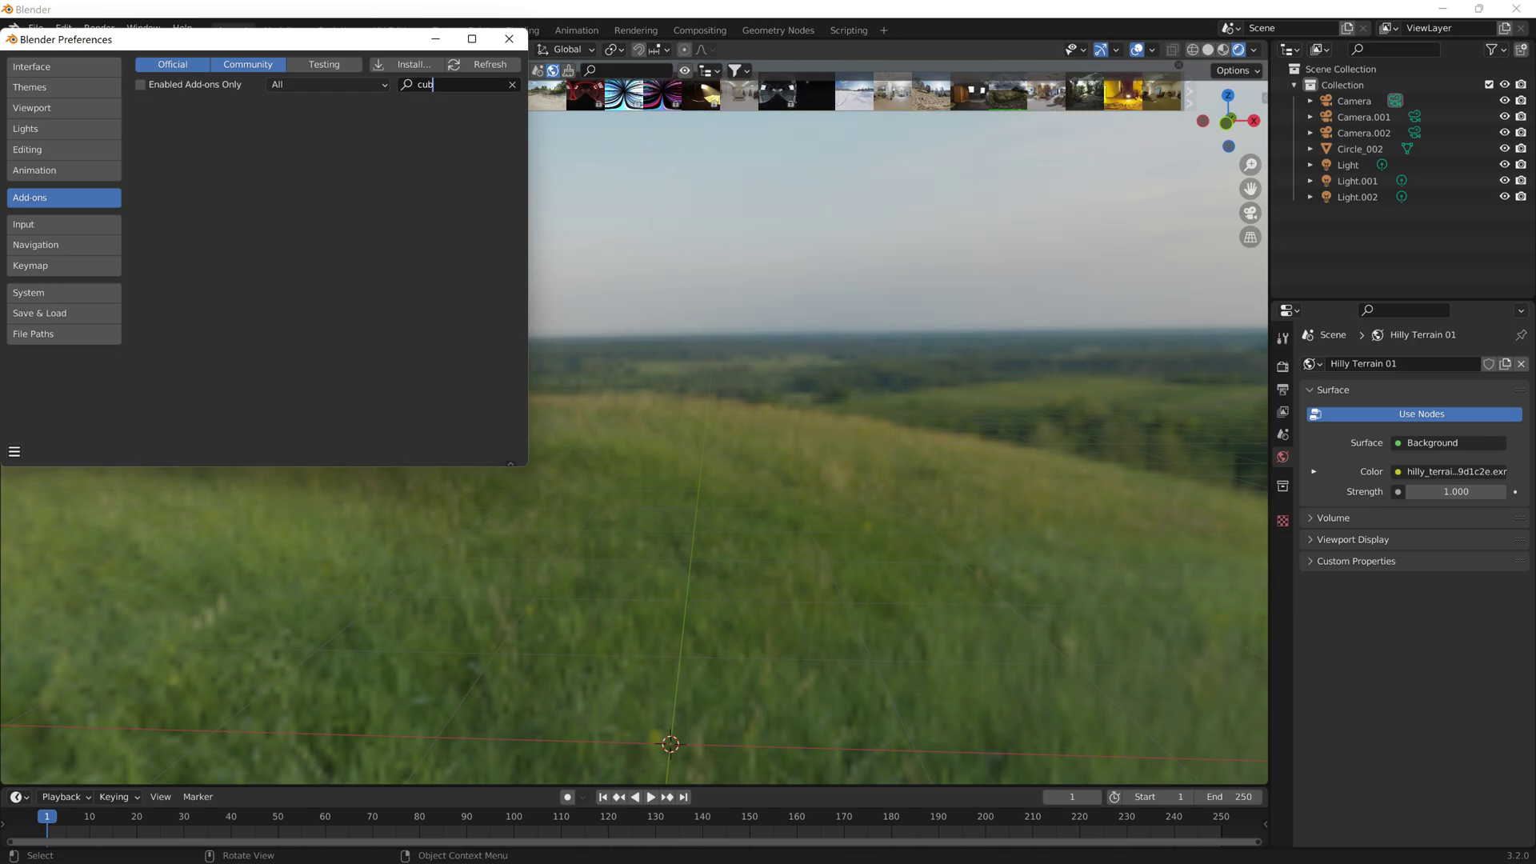
{"action": "key", "text": "BackSpace"}
{"action": "key", "text": "BackSpace"}
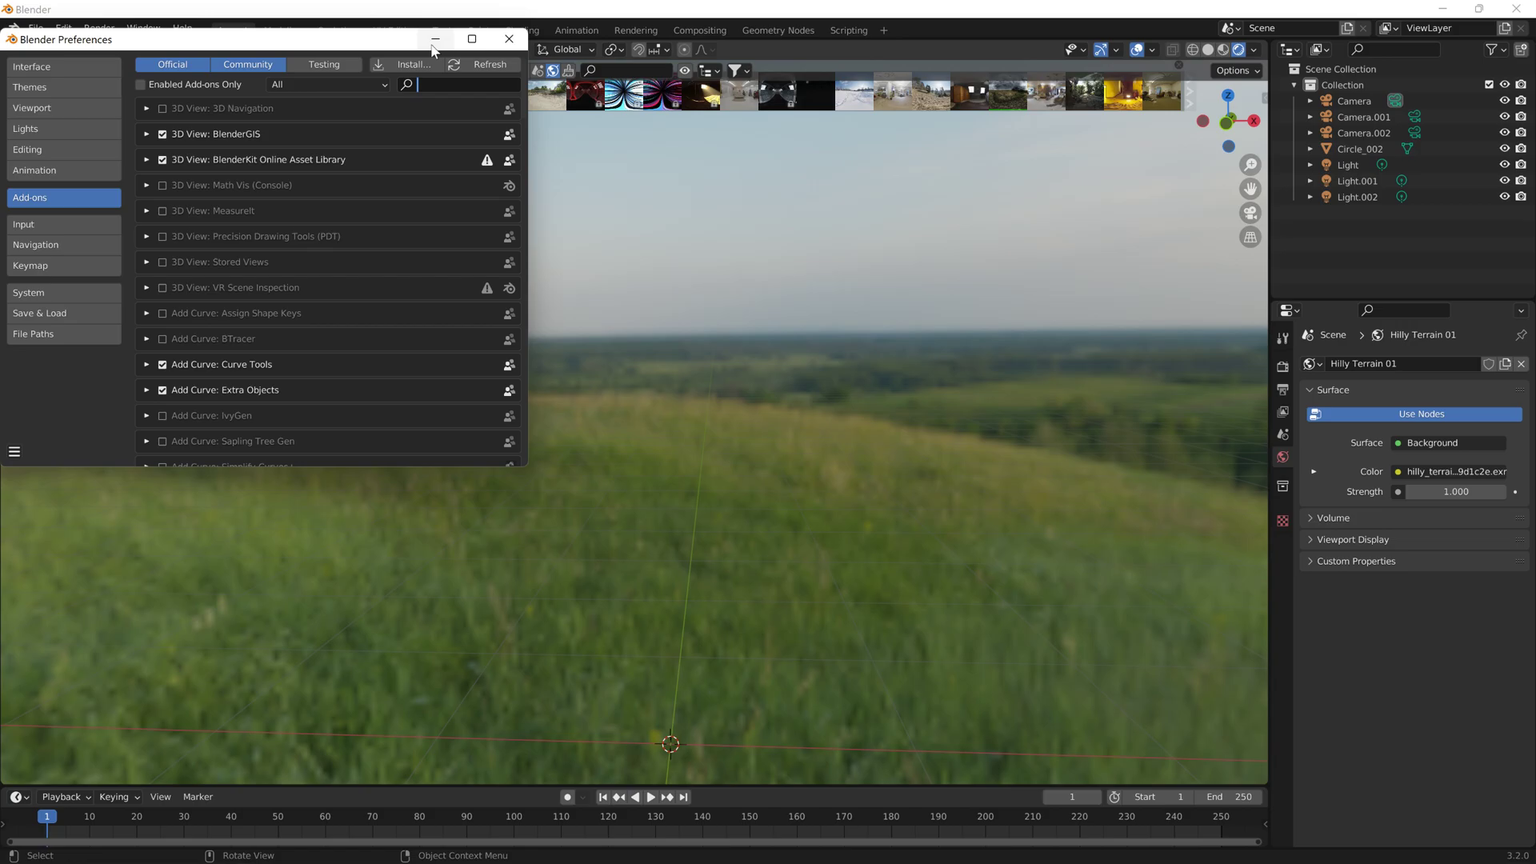
Search the Testing, Official and Community add-ons separately for "cub", and clear the search term
{"action": "left_click", "coordinate": [343, 70]}
{"action": "left_click", "coordinate": [424, 80]}
{"action": "type", "text": "cub"}
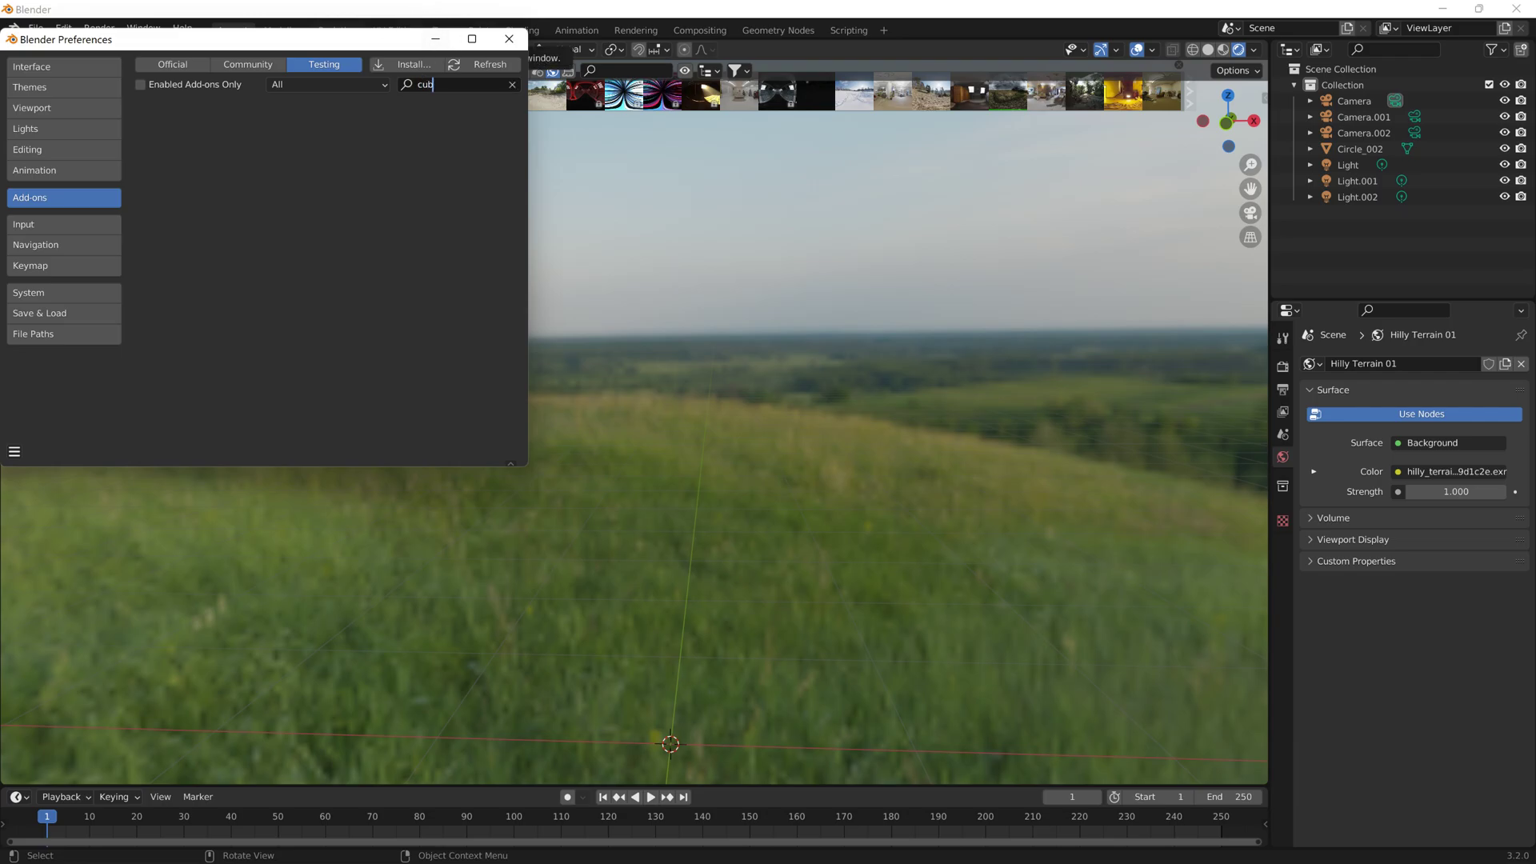
{"action": "left_click", "coordinate": [248, 64]}
{"action": "left_click", "coordinate": [192, 66]}
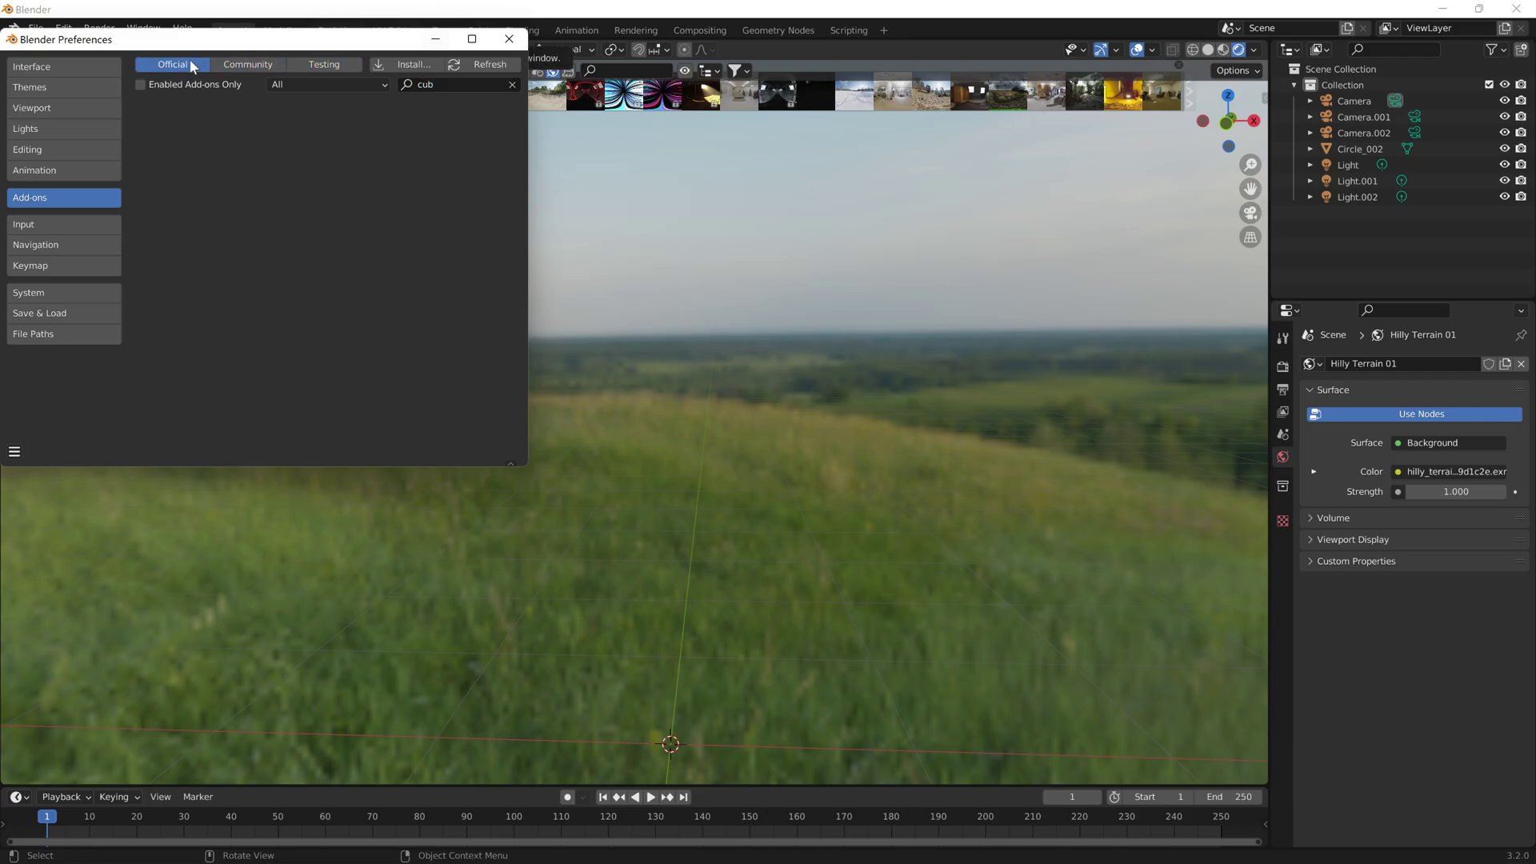
{"action": "left_click", "coordinate": [236, 64]}
{"action": "left_click", "coordinate": [424, 84]}
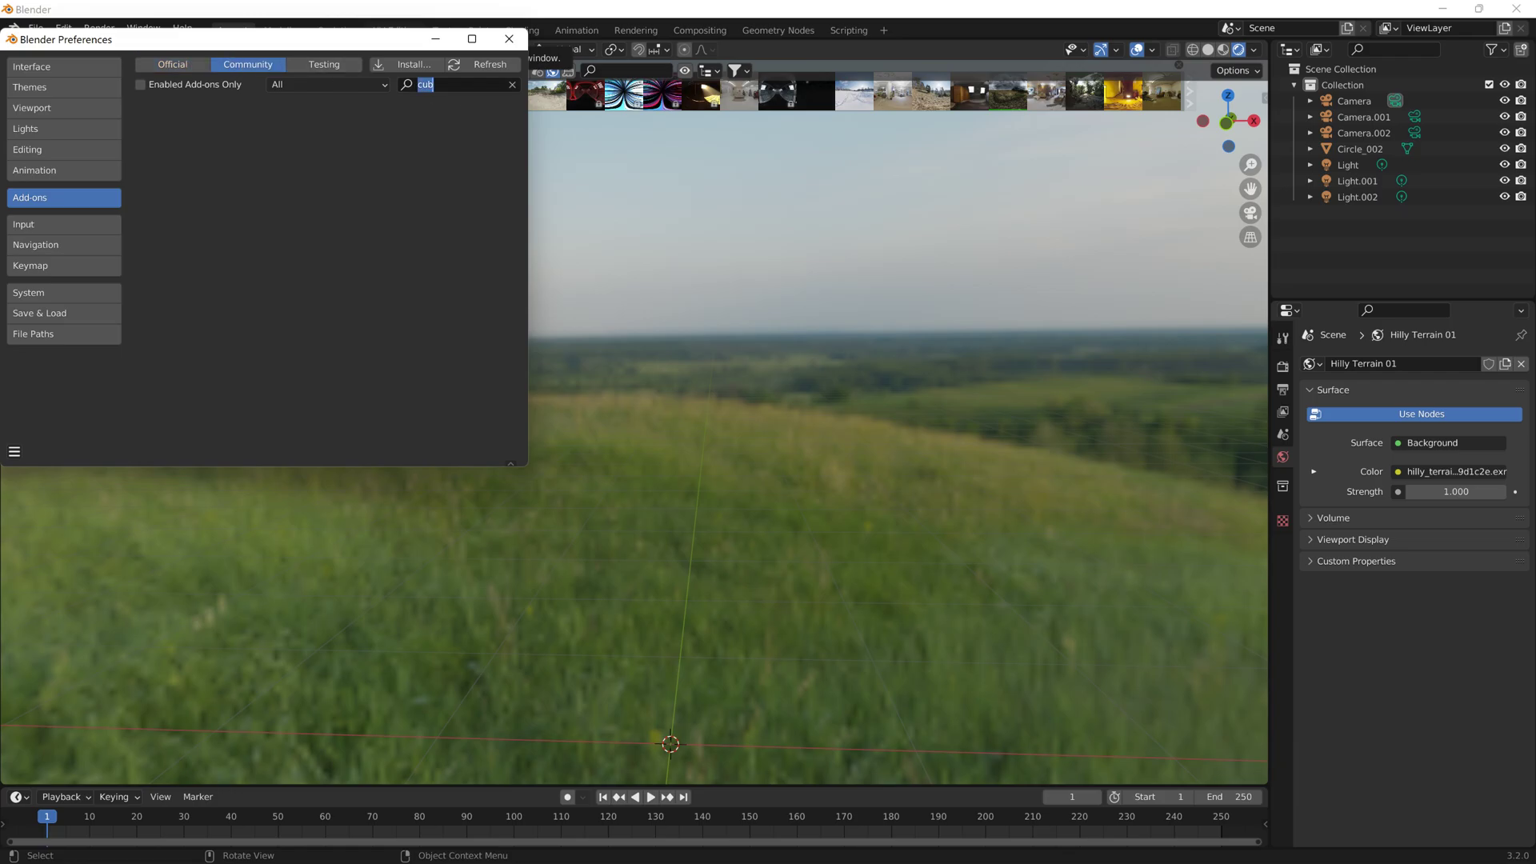
{"action": "key", "text": "BackSpace"}
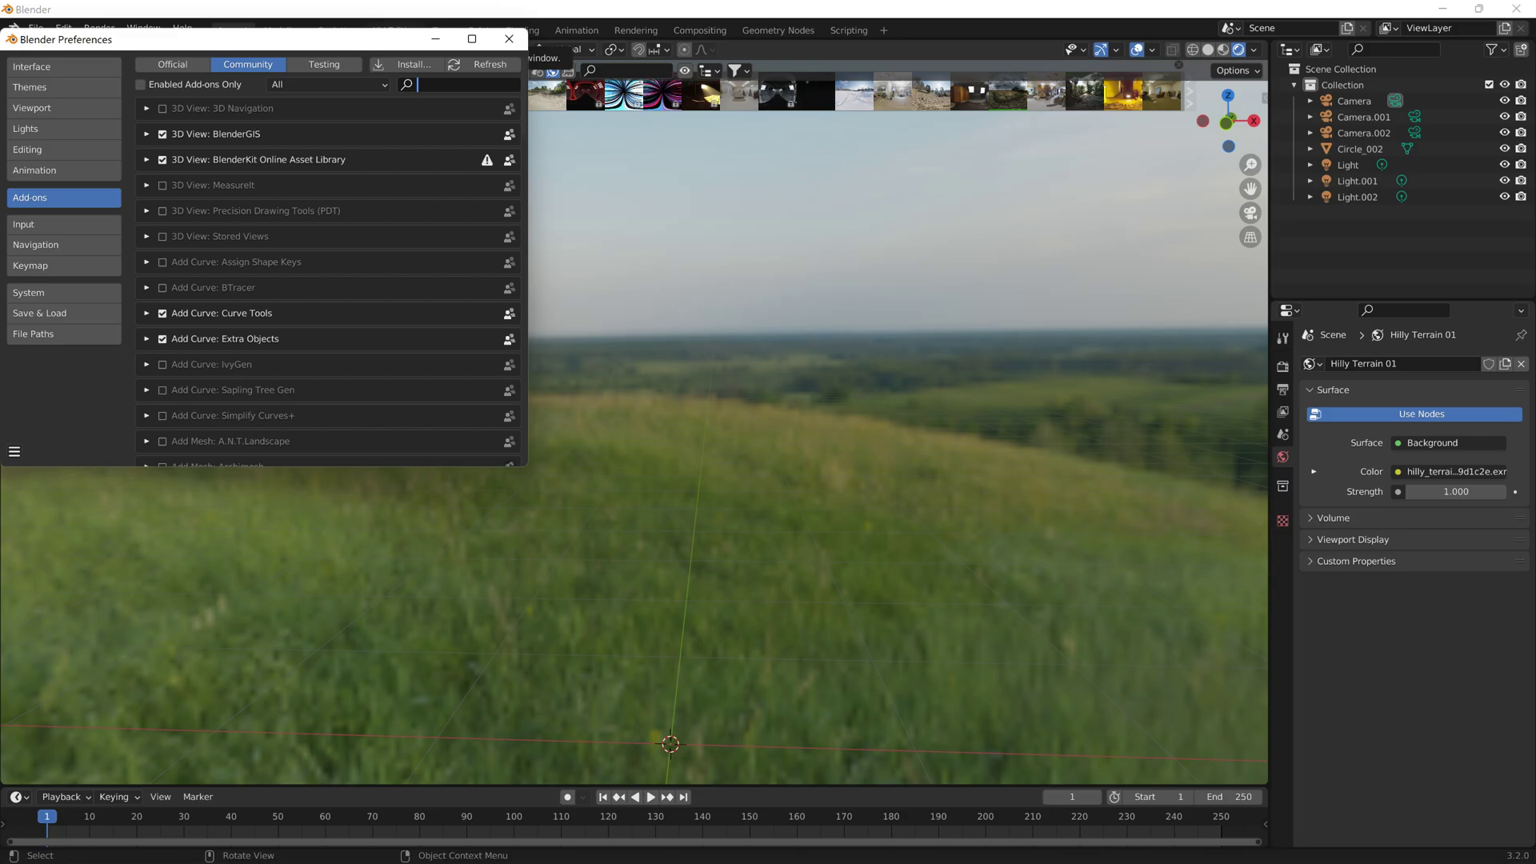
Search the Community add-ons for "ma" and for "camera"
{"action": "type", "text": "ma"}
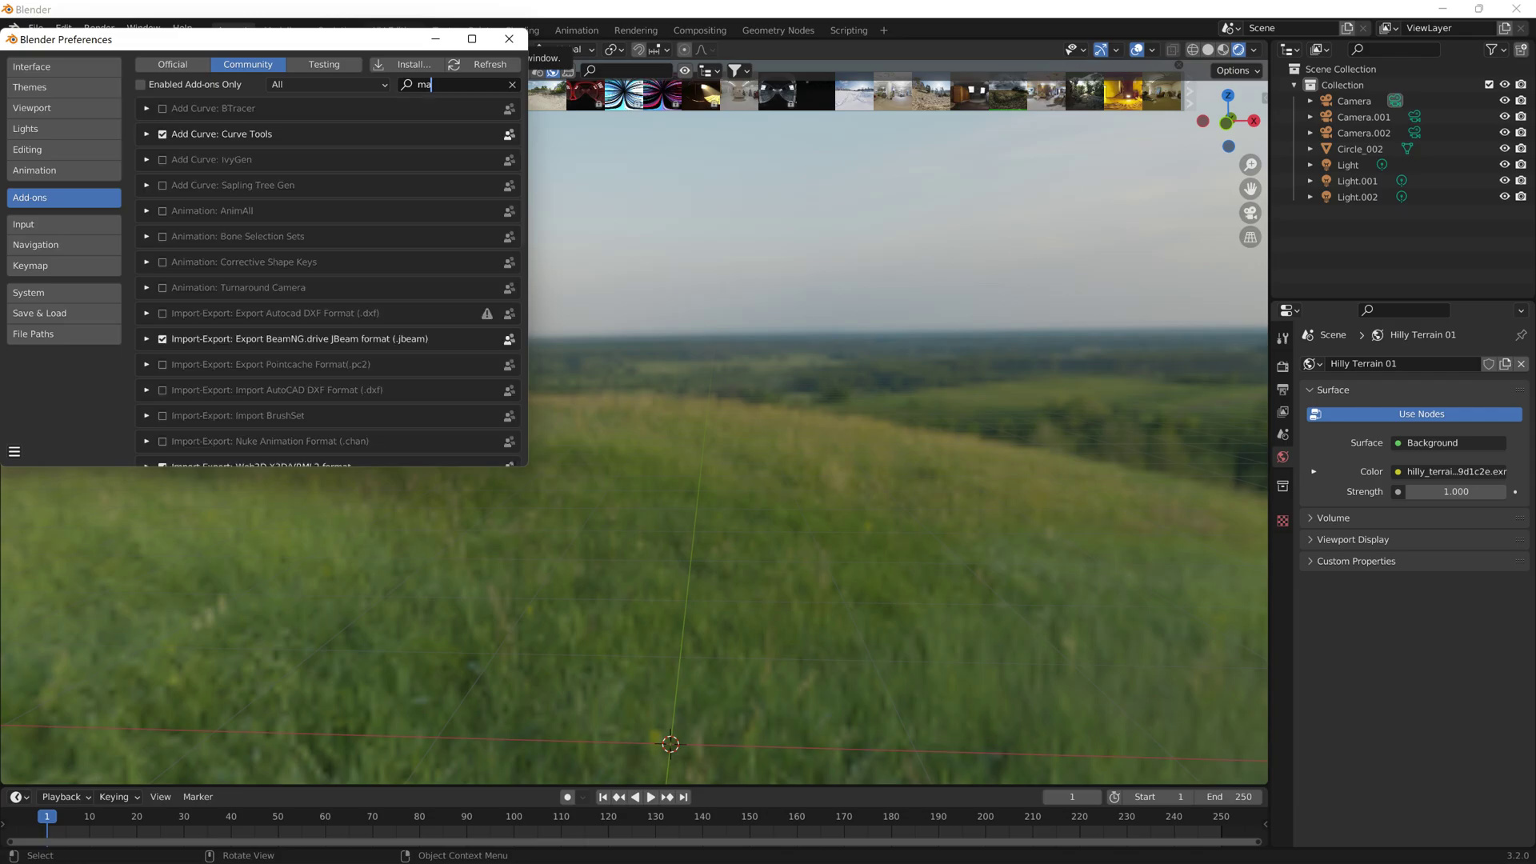
{"action": "key", "text": "BackSpace"}
{"action": "key", "text": "BackSpace"}
{"action": "type", "text": "camera"}
{"action": "key", "text": "BackSpace"}
{"action": "key", "text": "BackSpace"}
{"action": "key", "text": "BackSpace"}
{"action": "key", "text": "BackSpace"}
{"action": "key", "text": "BackSpace"}
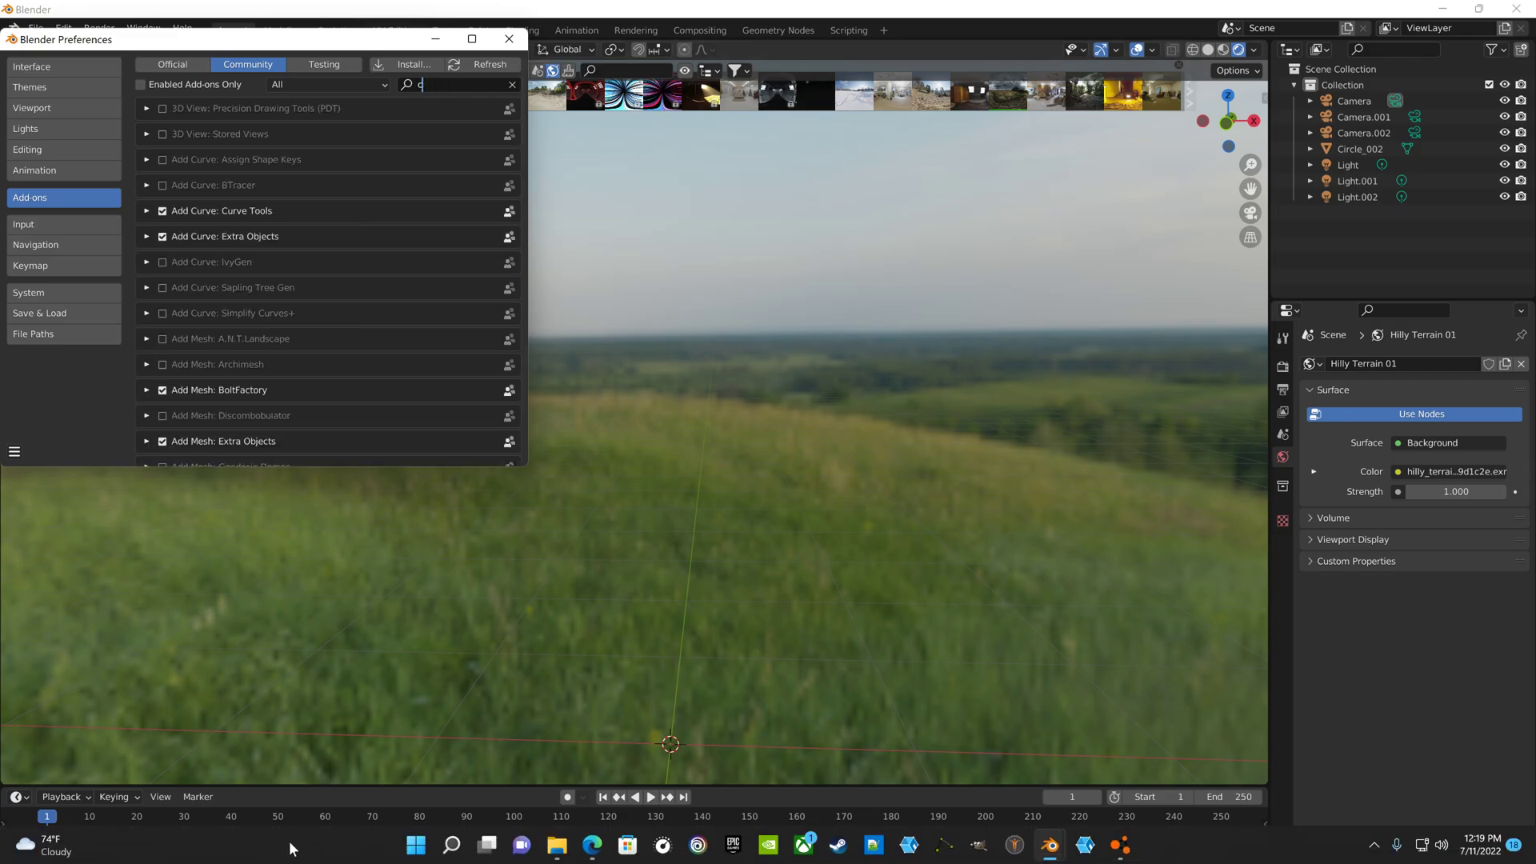
Switch to the web browser and search for "blender cube map" in a new tab, keeping the YouTube Studio page open
{"action": "mouse_move", "coordinate": [604, 858]}
{"action": "left_click", "coordinate": [598, 775]}
{"action": "left_click", "coordinate": [238, 14]}
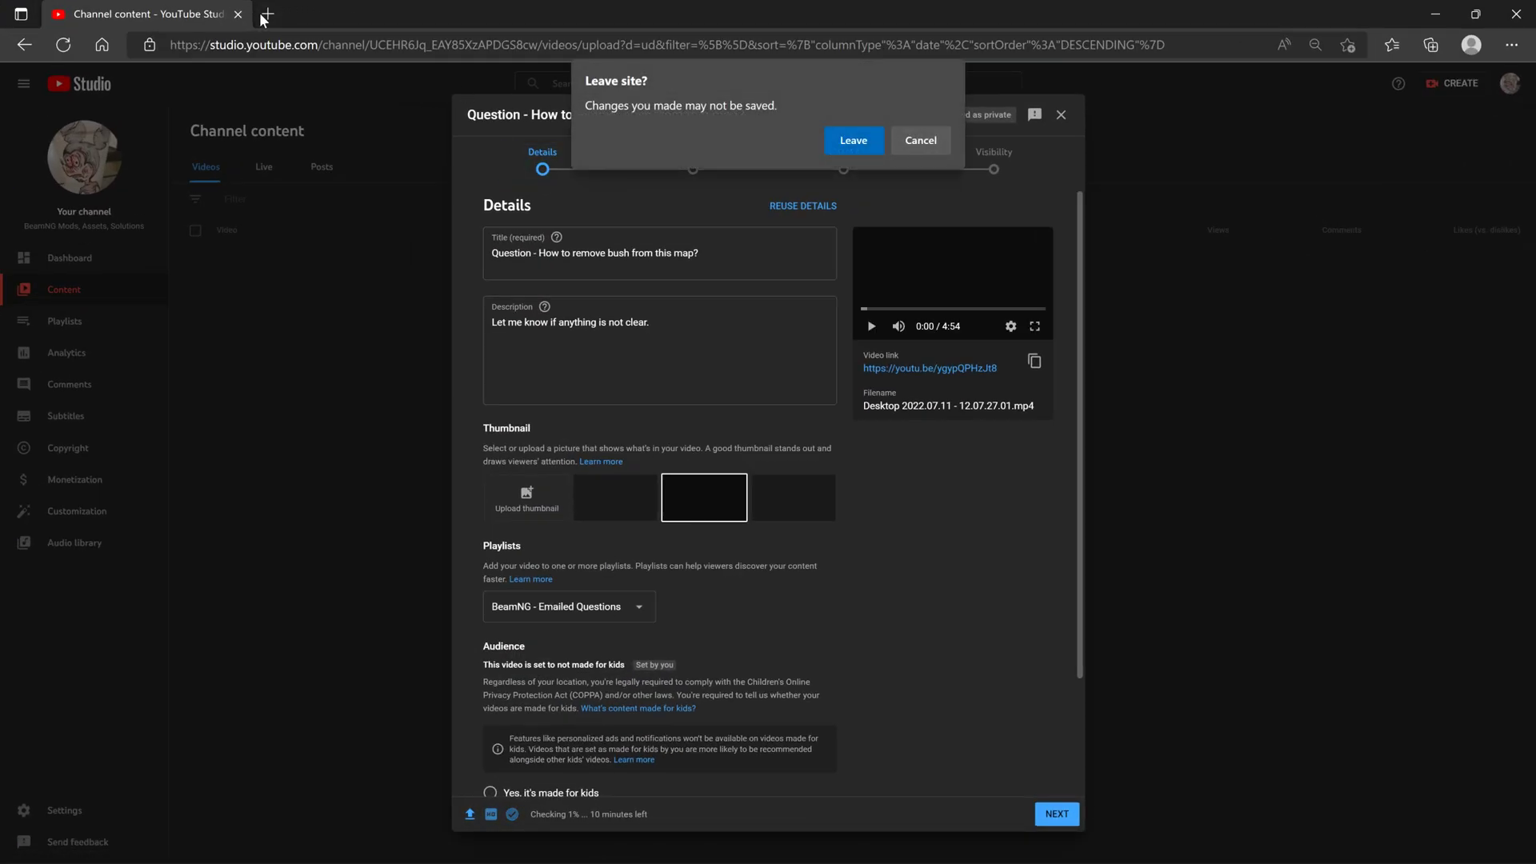
{"action": "left_click", "coordinate": [916, 141]}
{"action": "left_click", "coordinate": [272, 14]}
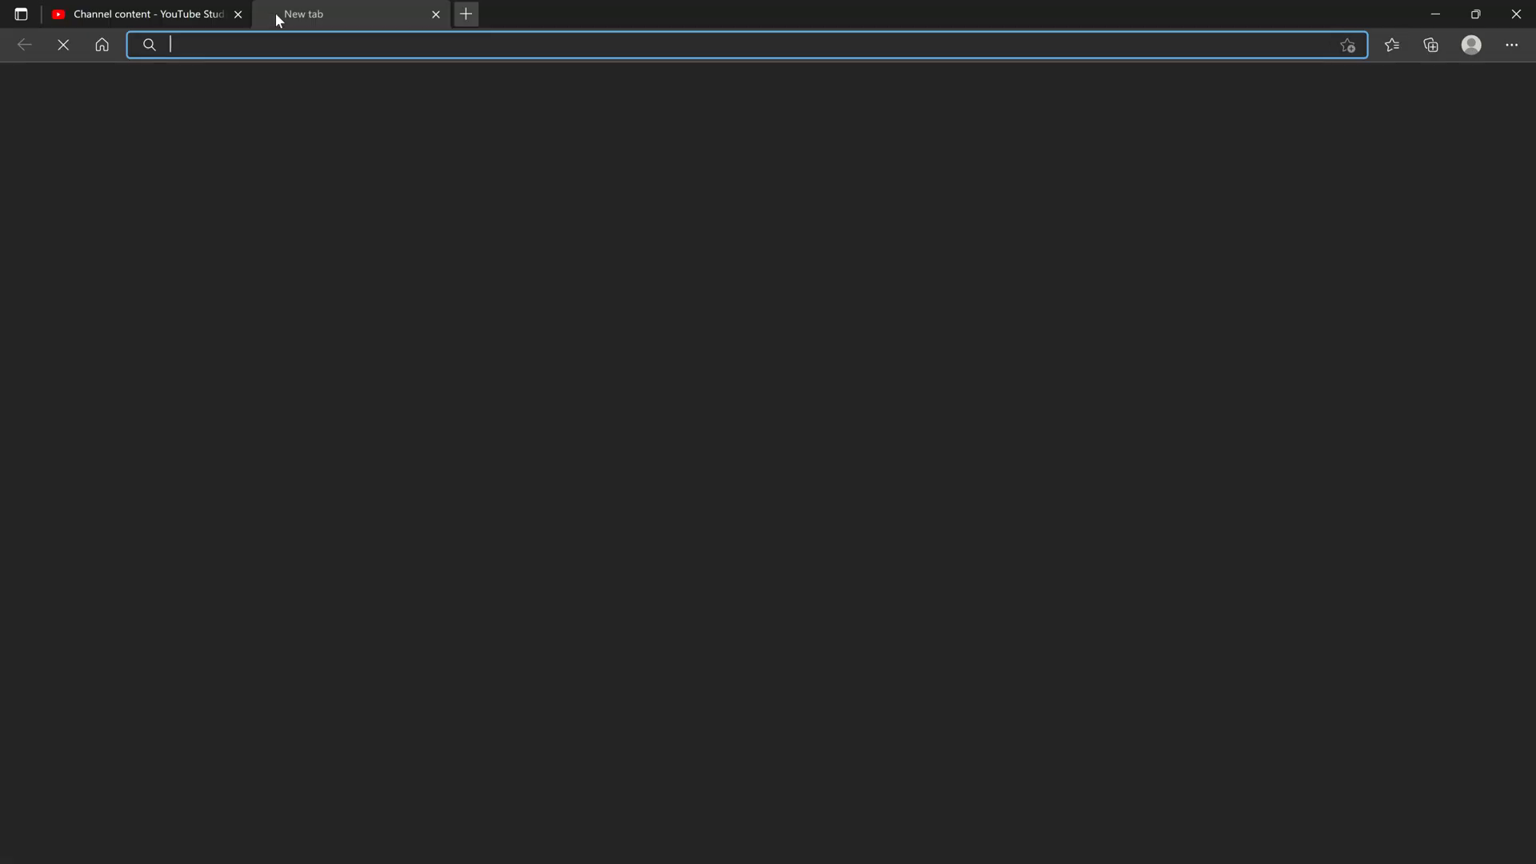
{"action": "left_click", "coordinate": [556, 163]}
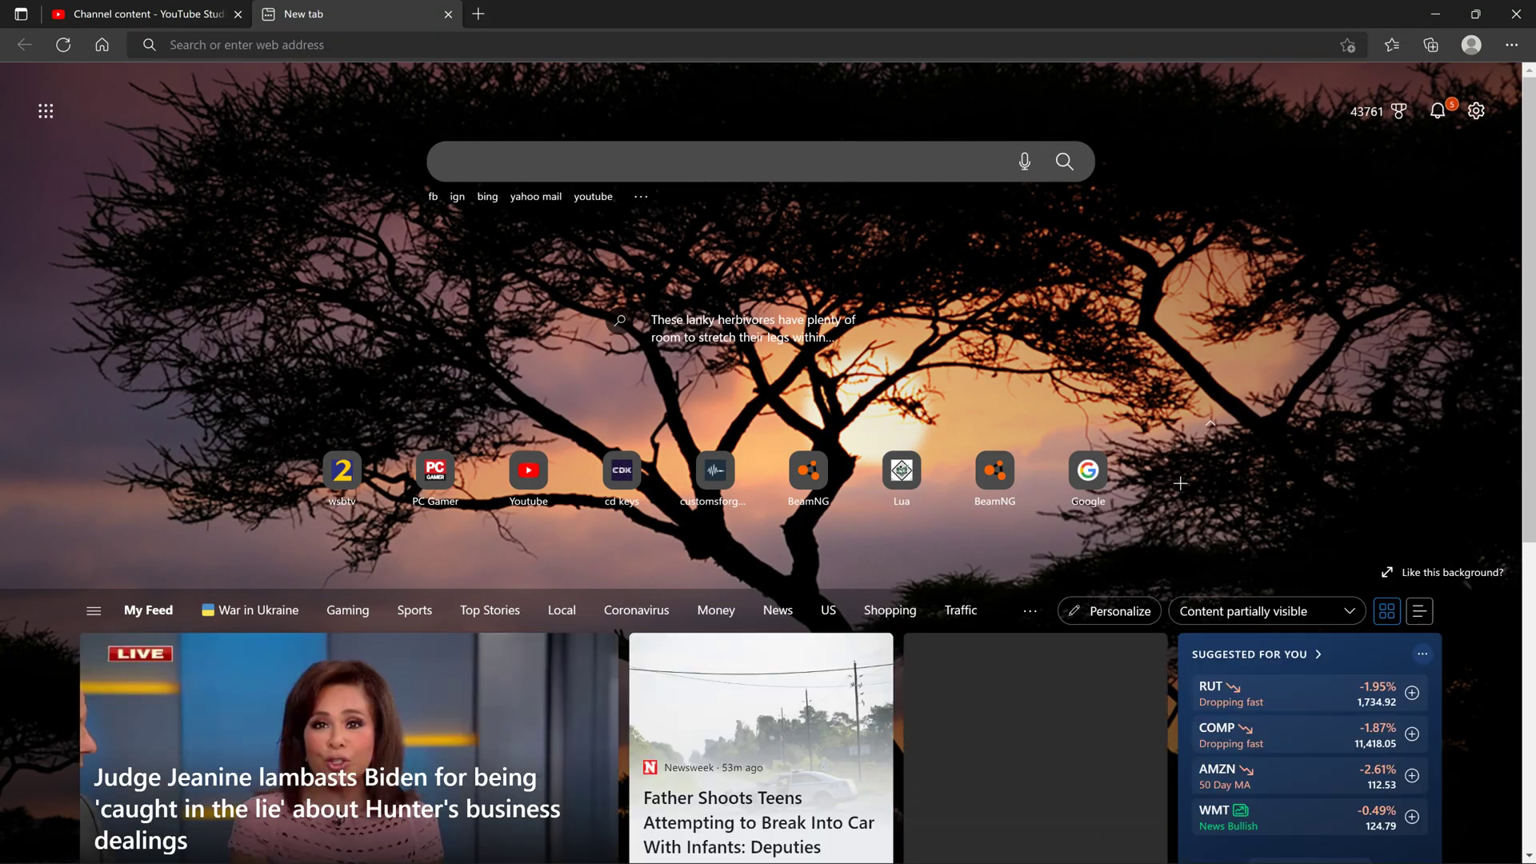
{"action": "type", "text": "ble"}
{"action": "type", "text": "nder"}
{"action": "key", "text": "BackSpace"}
{"action": "key", "text": "BackSpace"}
{"action": "key", "text": "BackSpace"}
{"action": "key", "text": "BackSpace"}
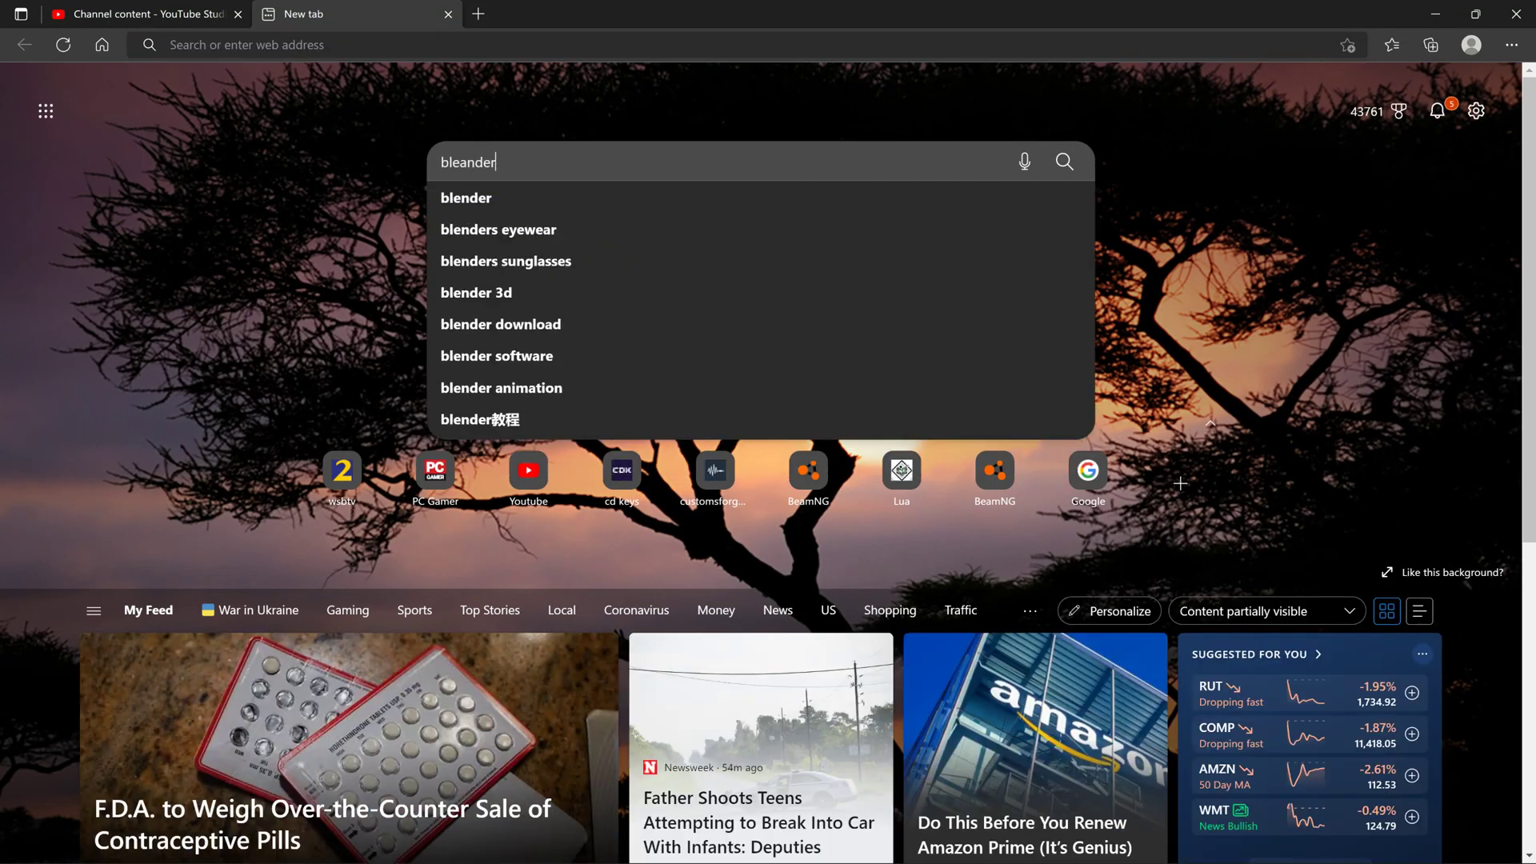
{"action": "type", "text": "a"}
{"action": "key", "text": "BackSpace"}
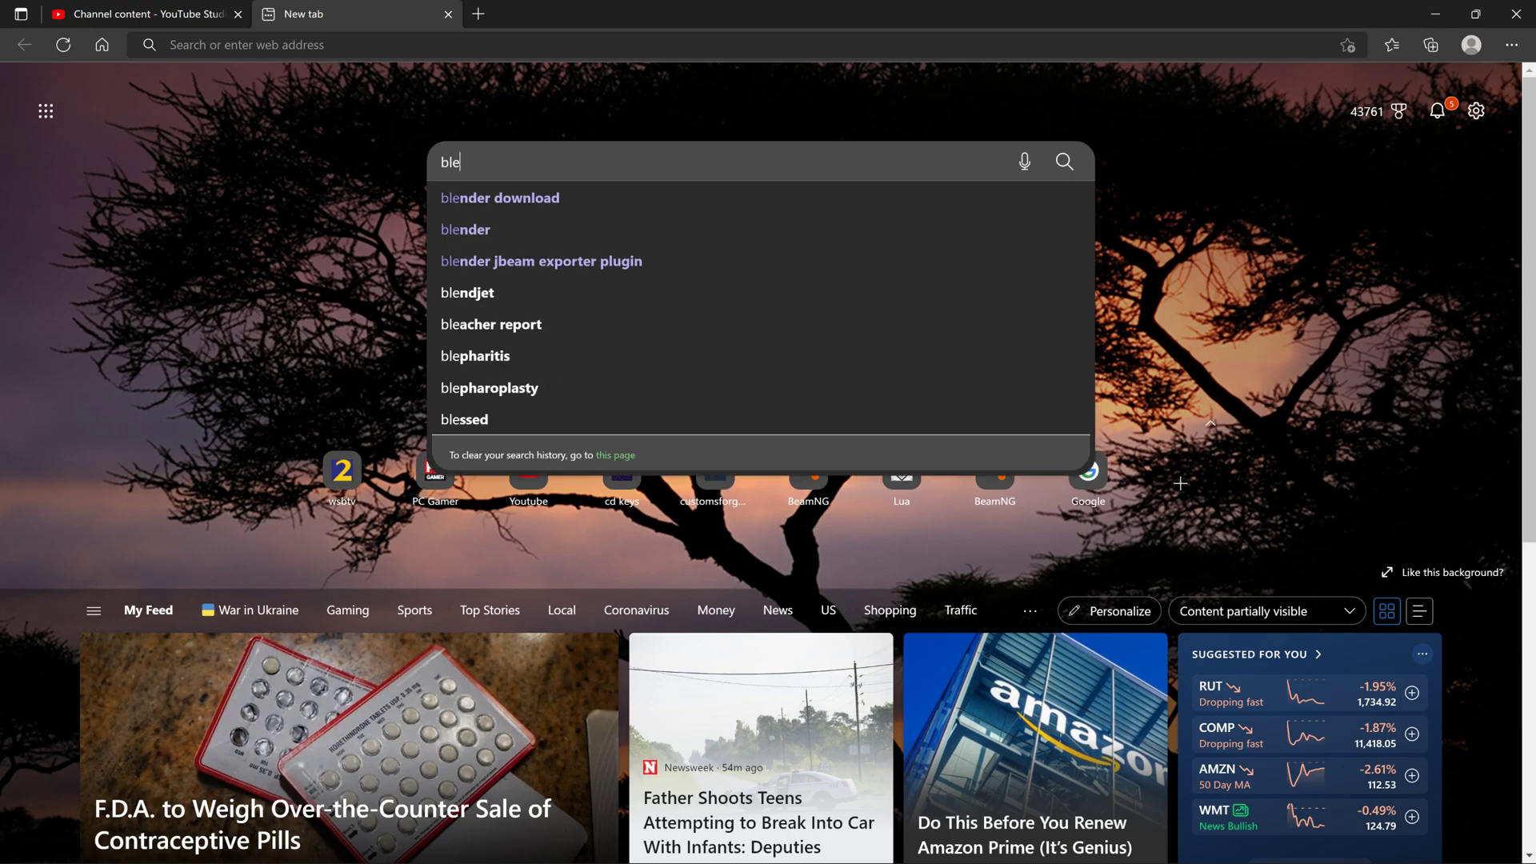
{"action": "type", "text": "nder cube map"}
{"action": "key", "text": "Return"}
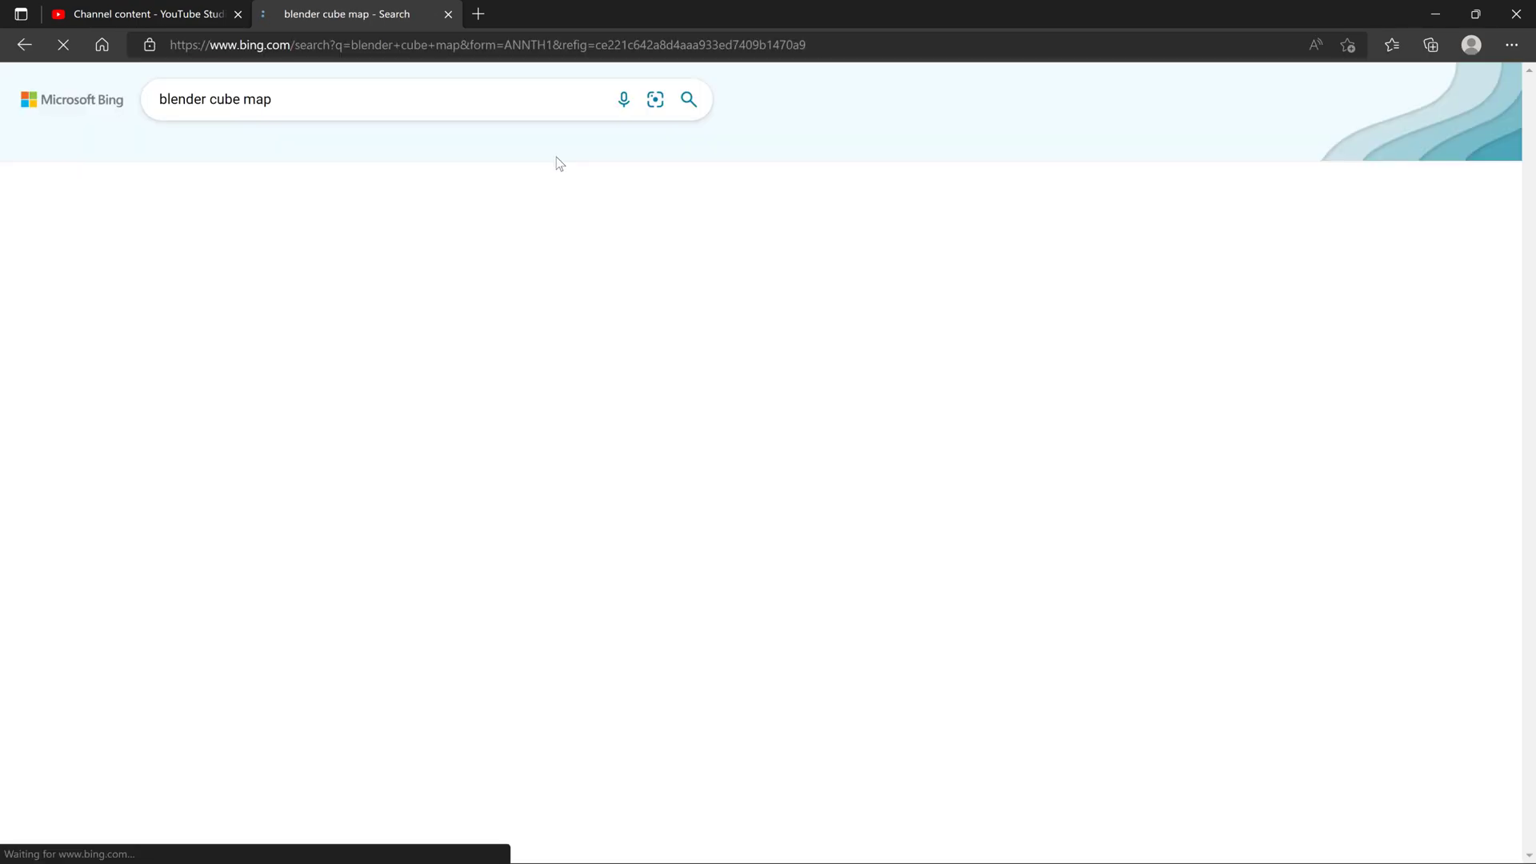
Open the Stack Exchange question on rendering an environment to a Cube Map in Cycles and read the "Cube Cam" setup instructions
{"action": "scroll", "coordinate": [485, 606], "scroll_direction": "down", "scroll_amount": 3}
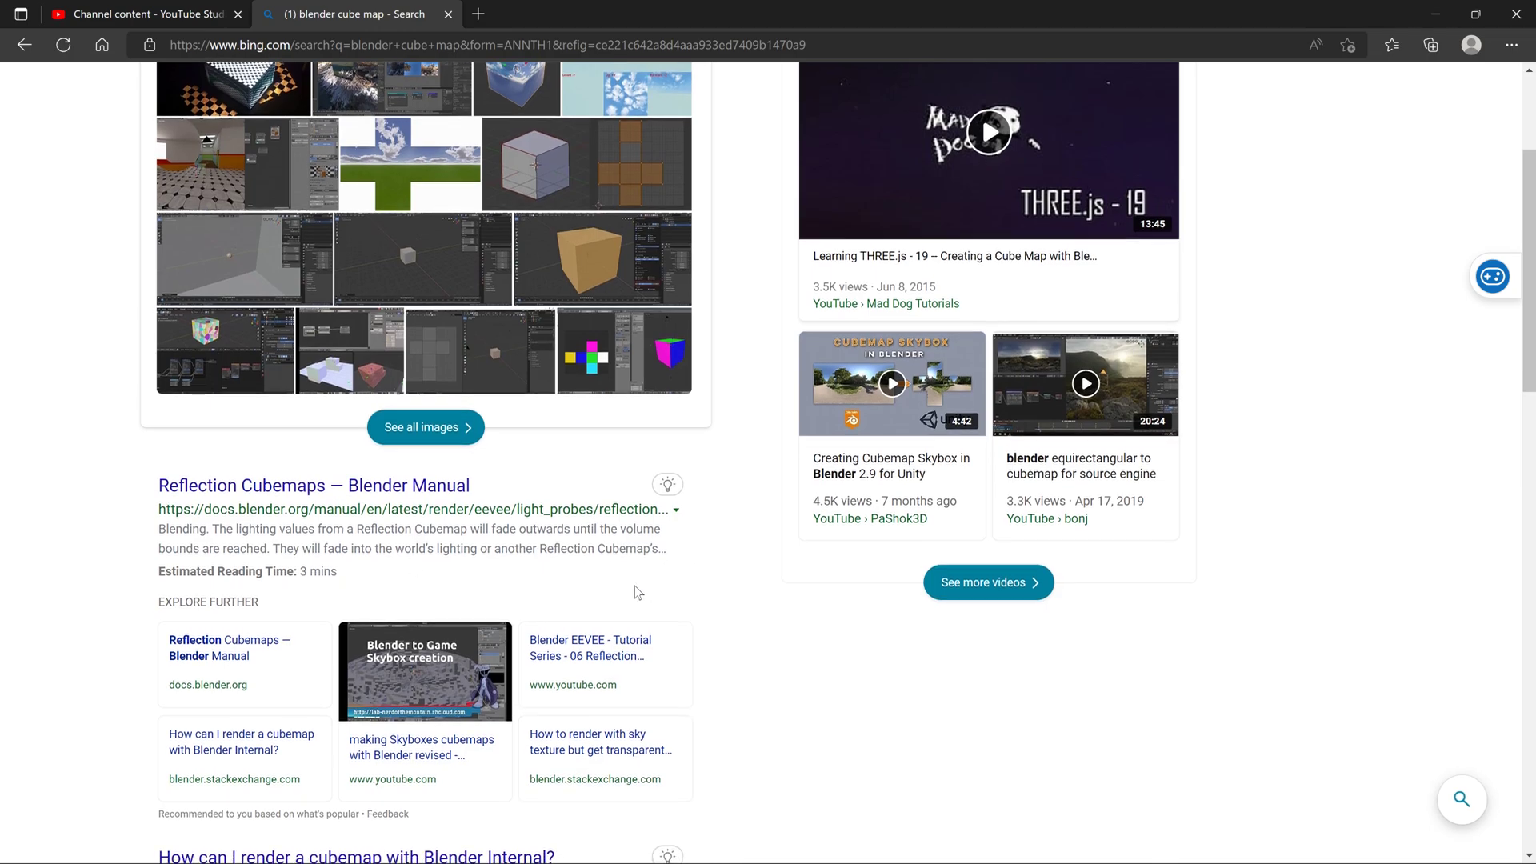
{"action": "scroll", "coordinate": [638, 592], "scroll_direction": "down", "scroll_amount": 3}
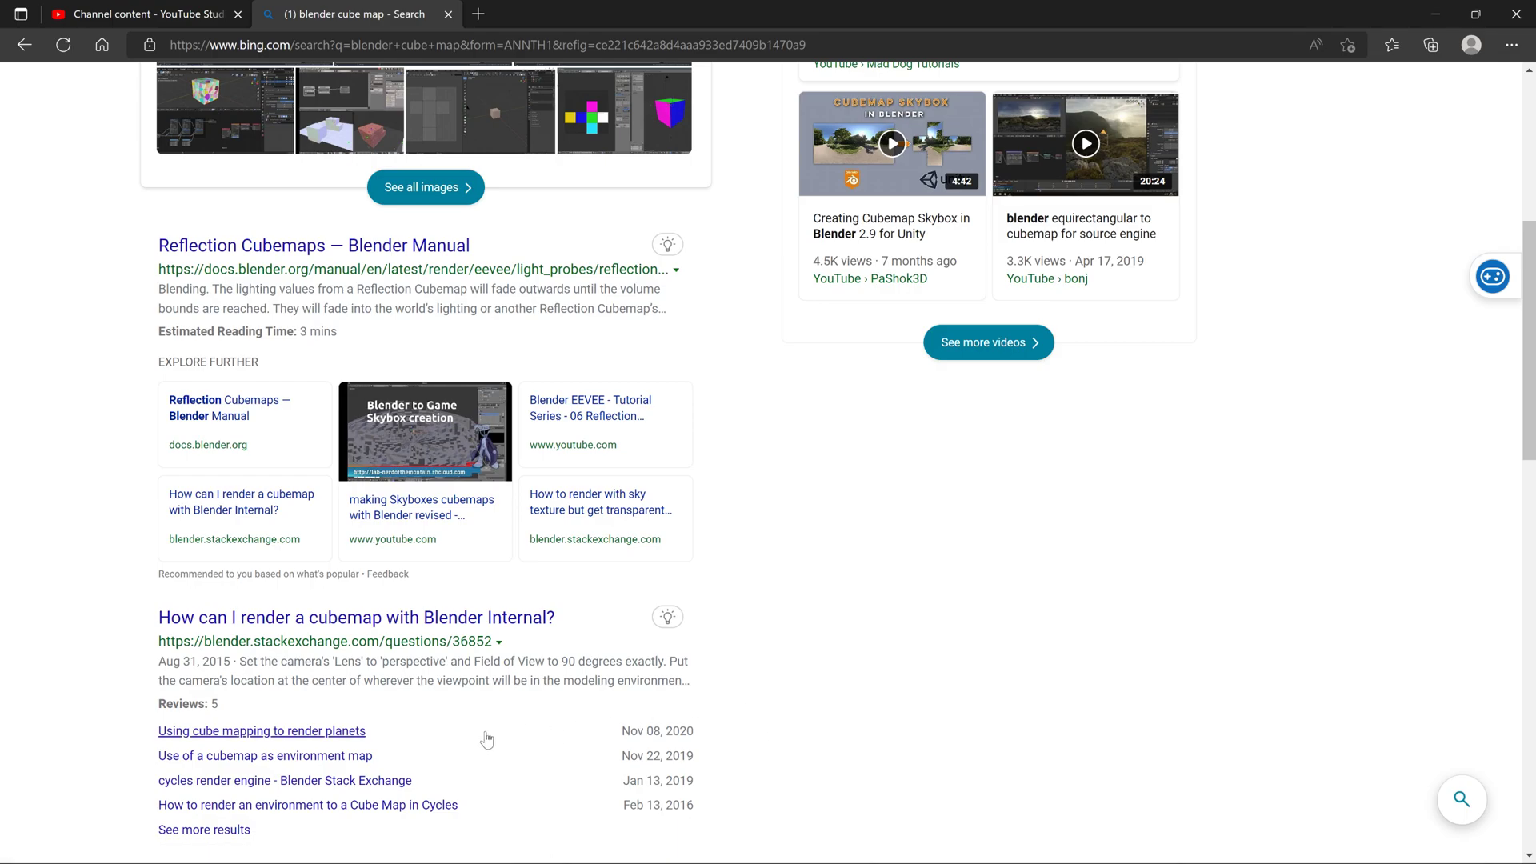
{"action": "left_click", "coordinate": [314, 805]}
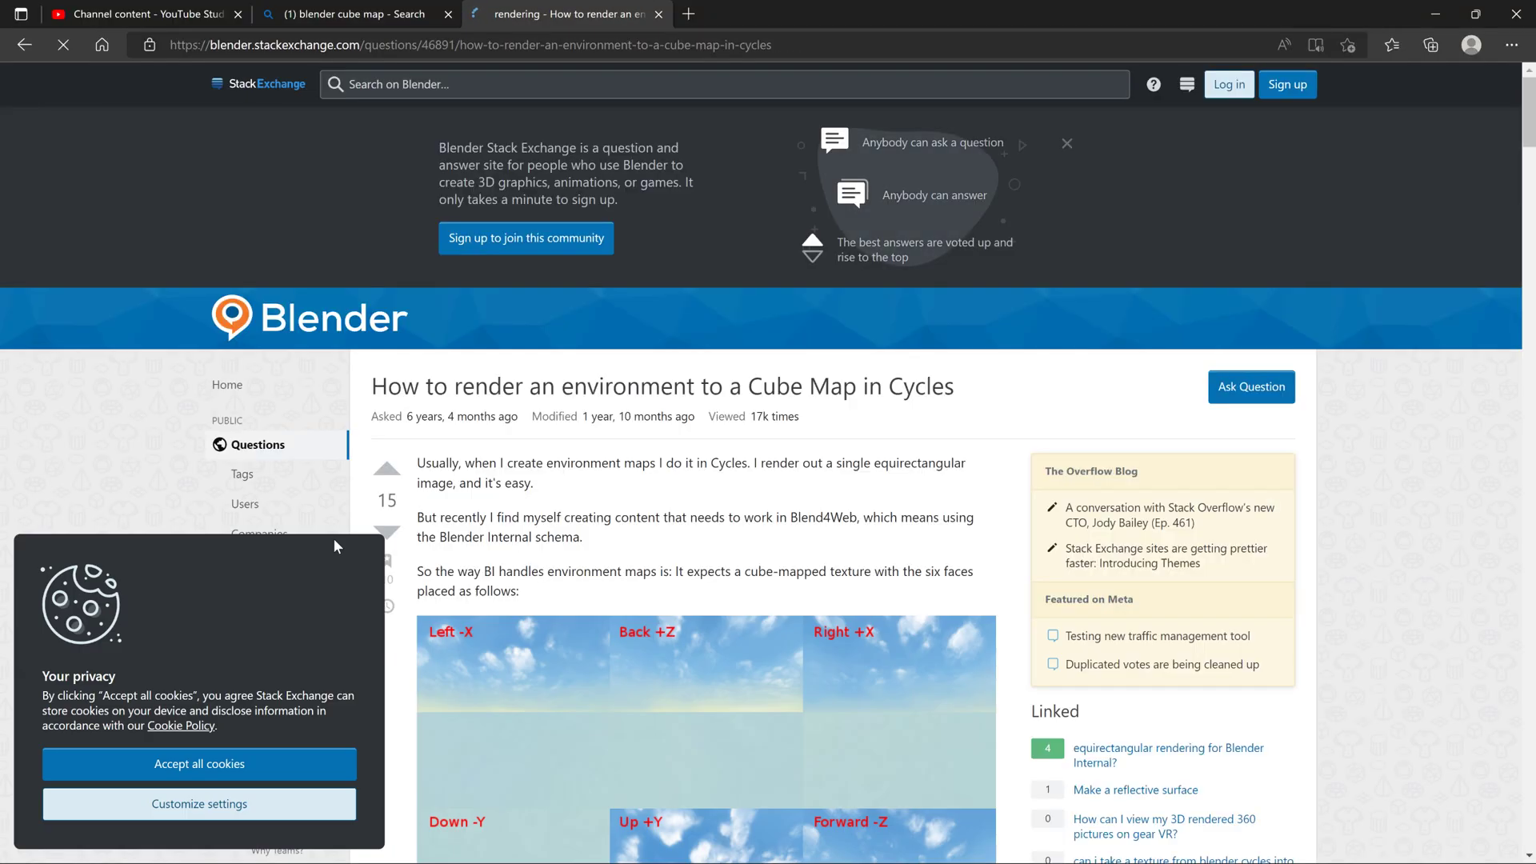
{"action": "scroll", "coordinate": [211, 554], "scroll_direction": "down", "scroll_amount": 1}
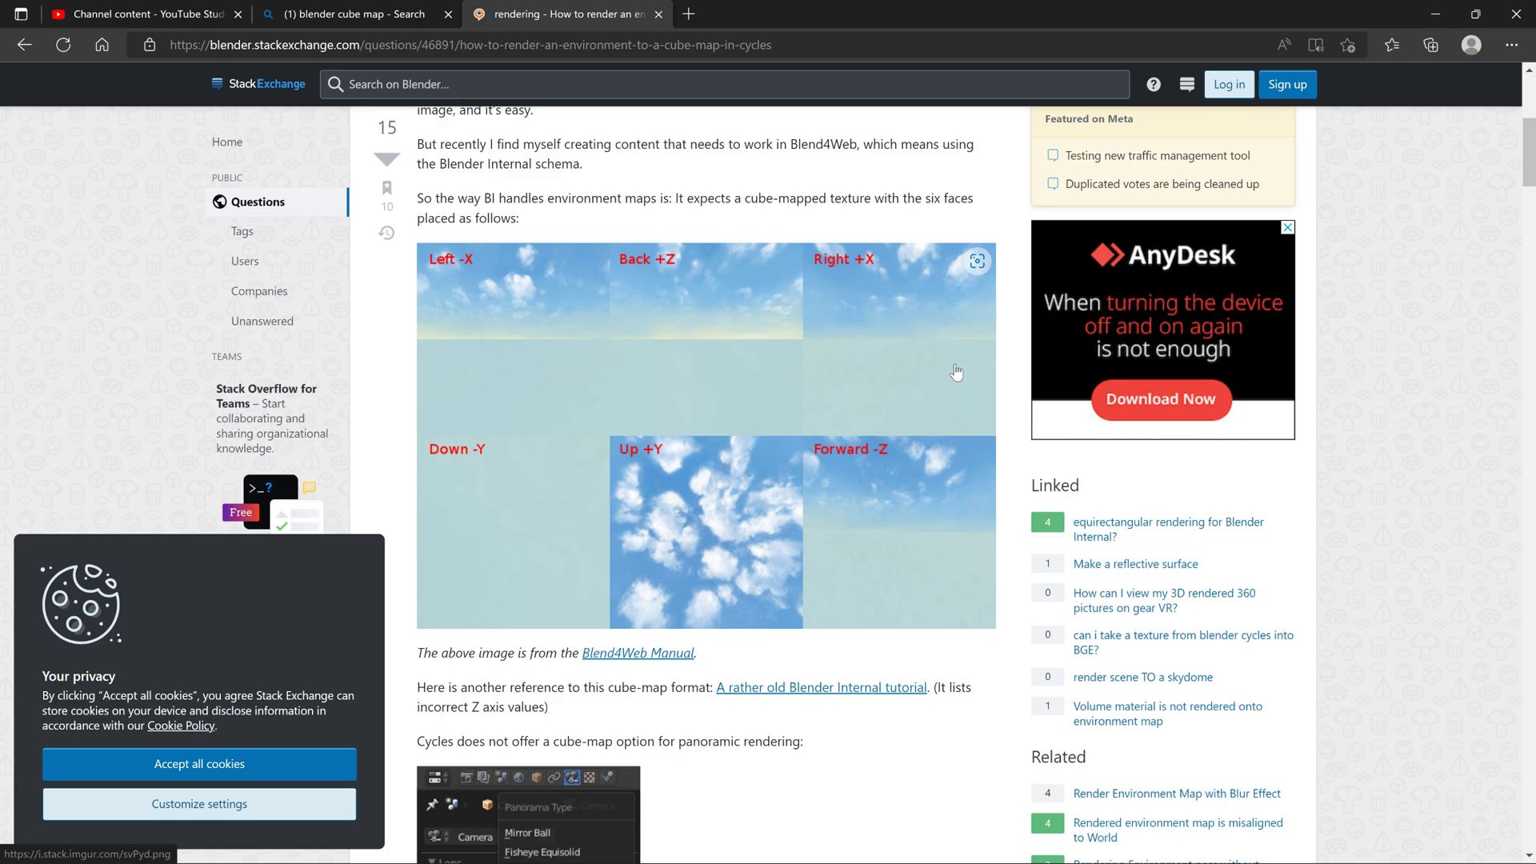
{"action": "scroll", "coordinate": [845, 565], "scroll_direction": "down", "scroll_amount": 3}
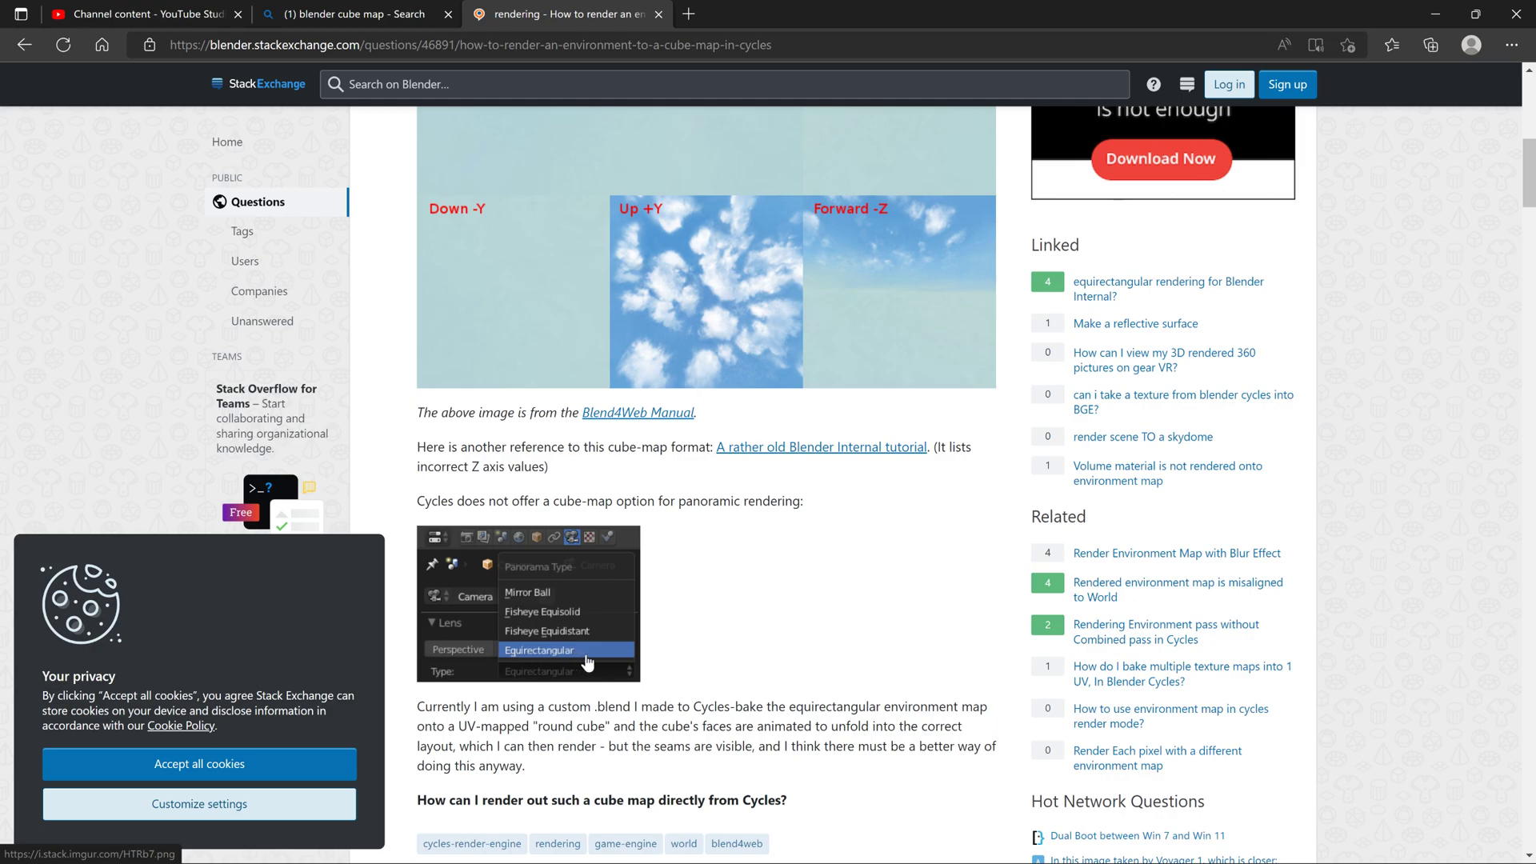
{"action": "scroll", "coordinate": [588, 663], "scroll_direction": "down", "scroll_amount": 12}
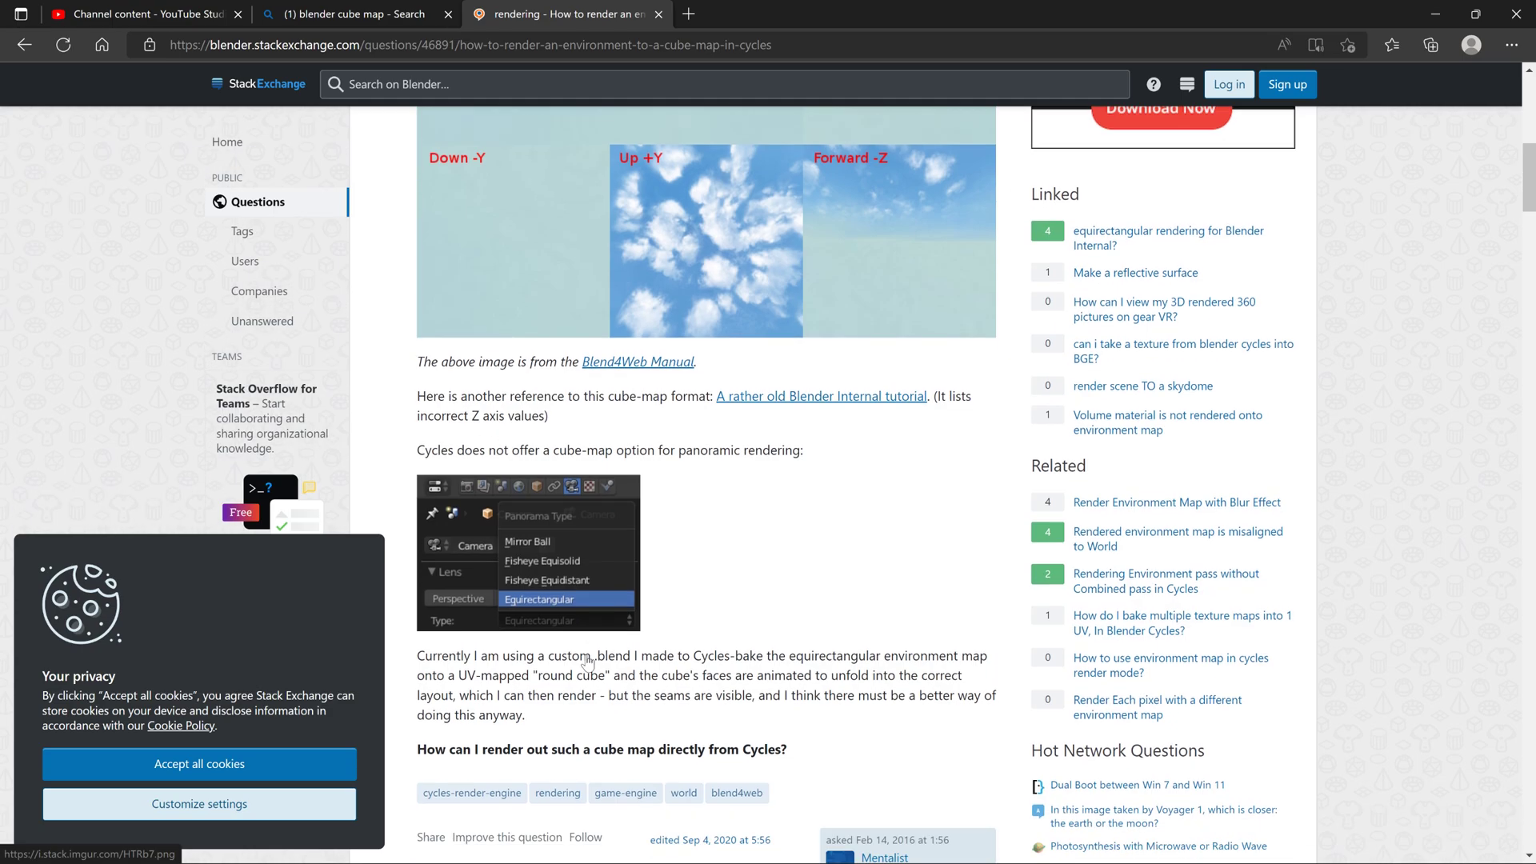
{"action": "scroll", "coordinate": [588, 661], "scroll_direction": "down", "scroll_amount": 3}
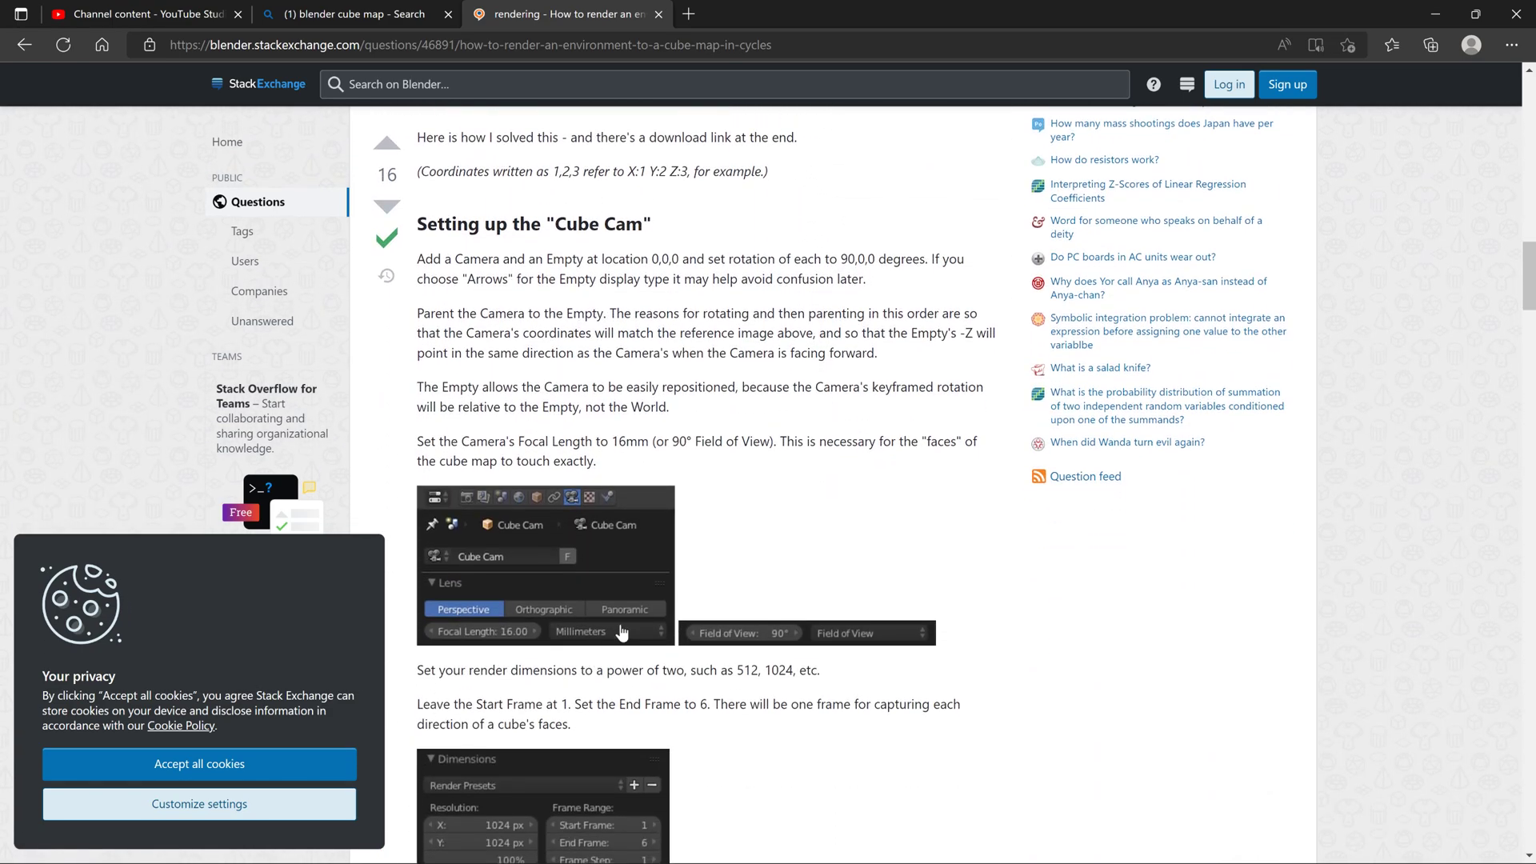
Switch back to Blender, close the preferences window and add a camera to the scene
{"action": "left_click", "coordinate": [1443, 8]}
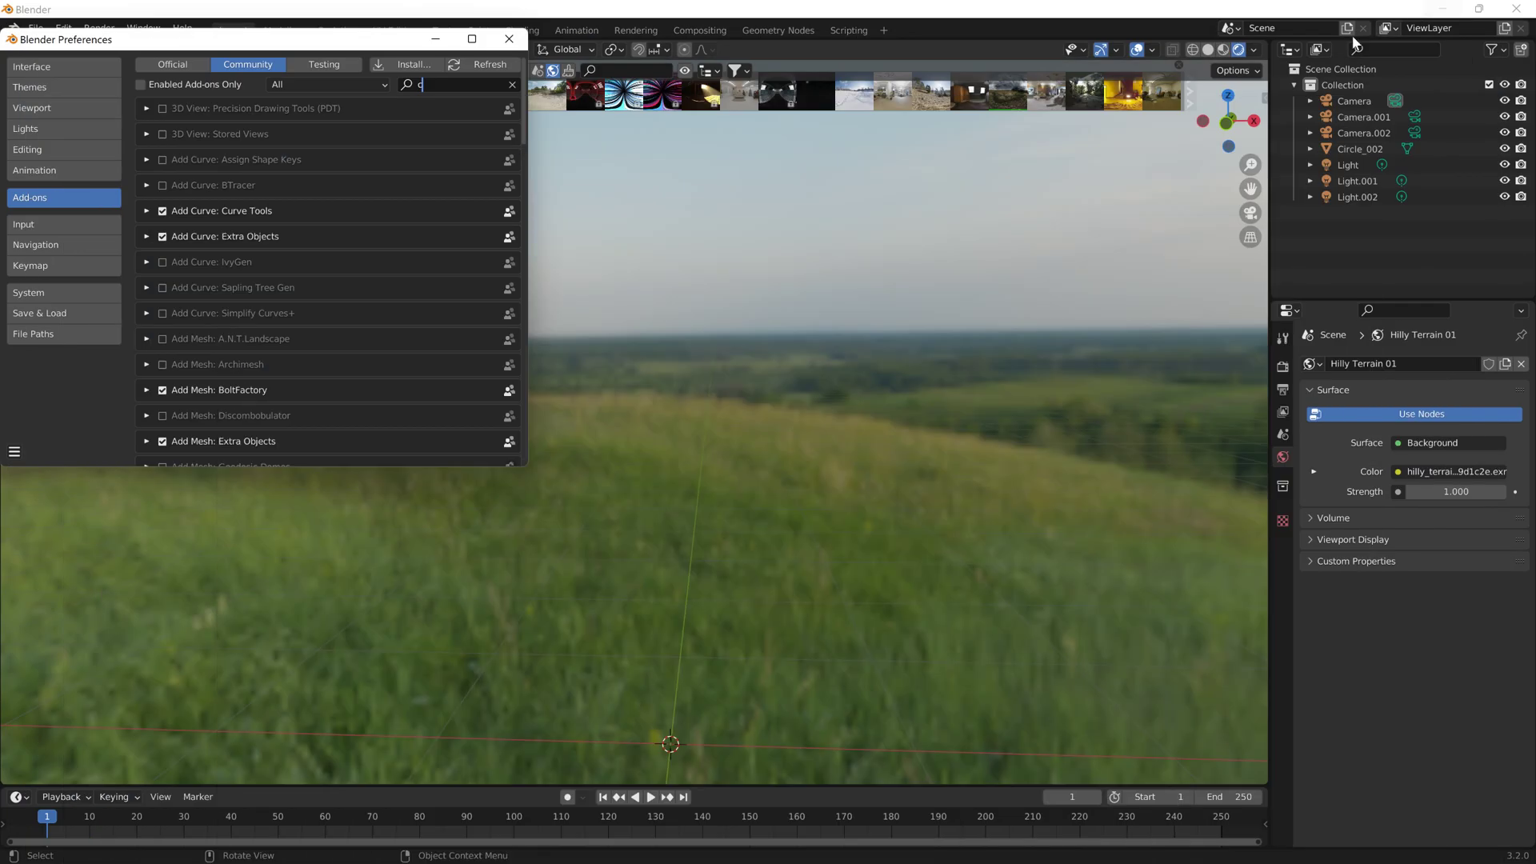
{"action": "left_click", "coordinate": [509, 38]}
{"action": "left_click", "coordinate": [213, 50]}
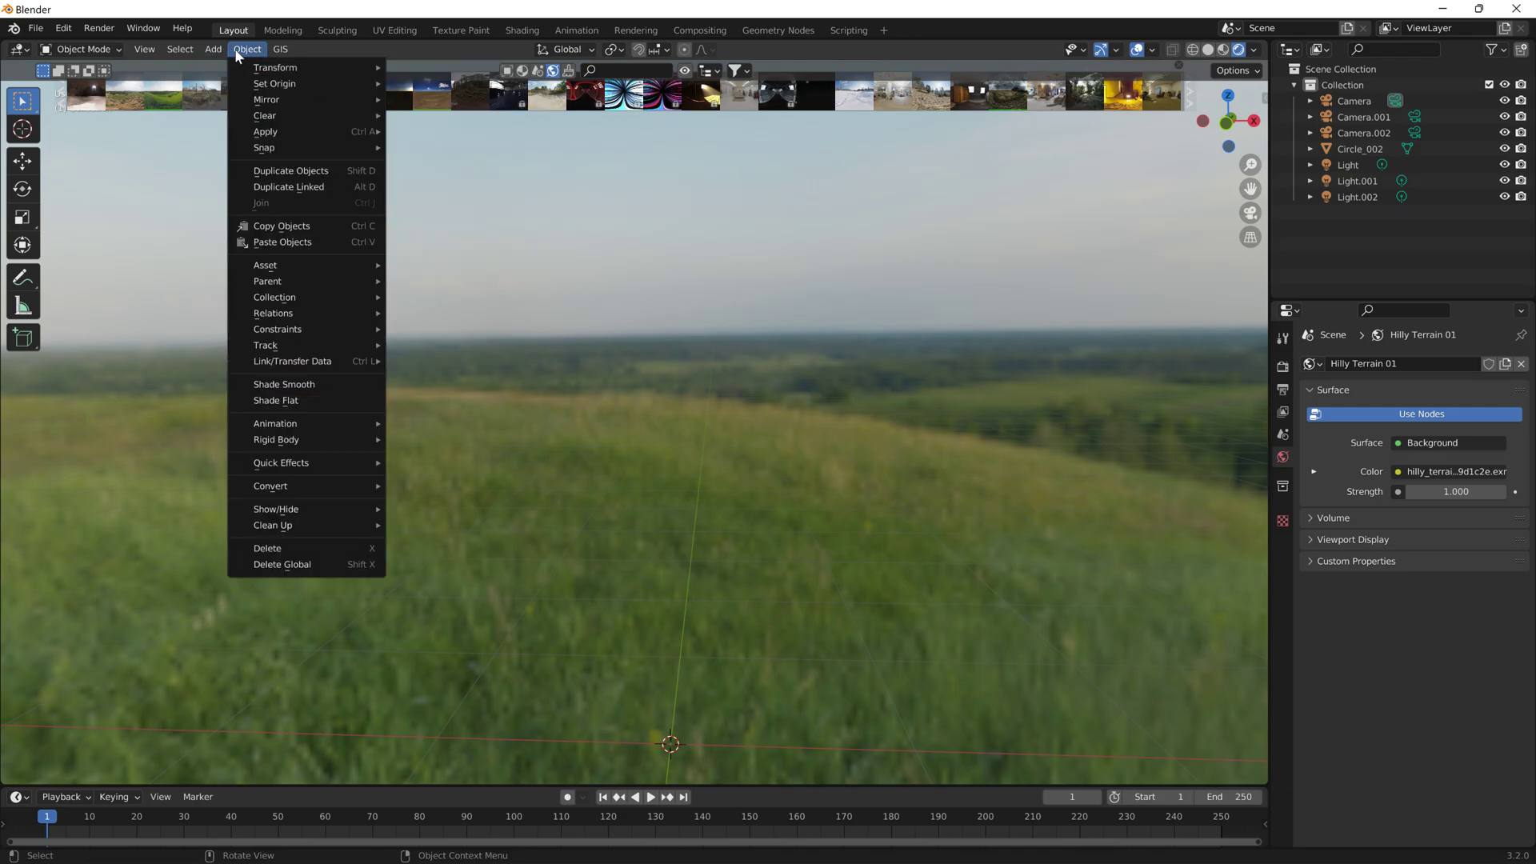
{"action": "left_click", "coordinate": [243, 305]}
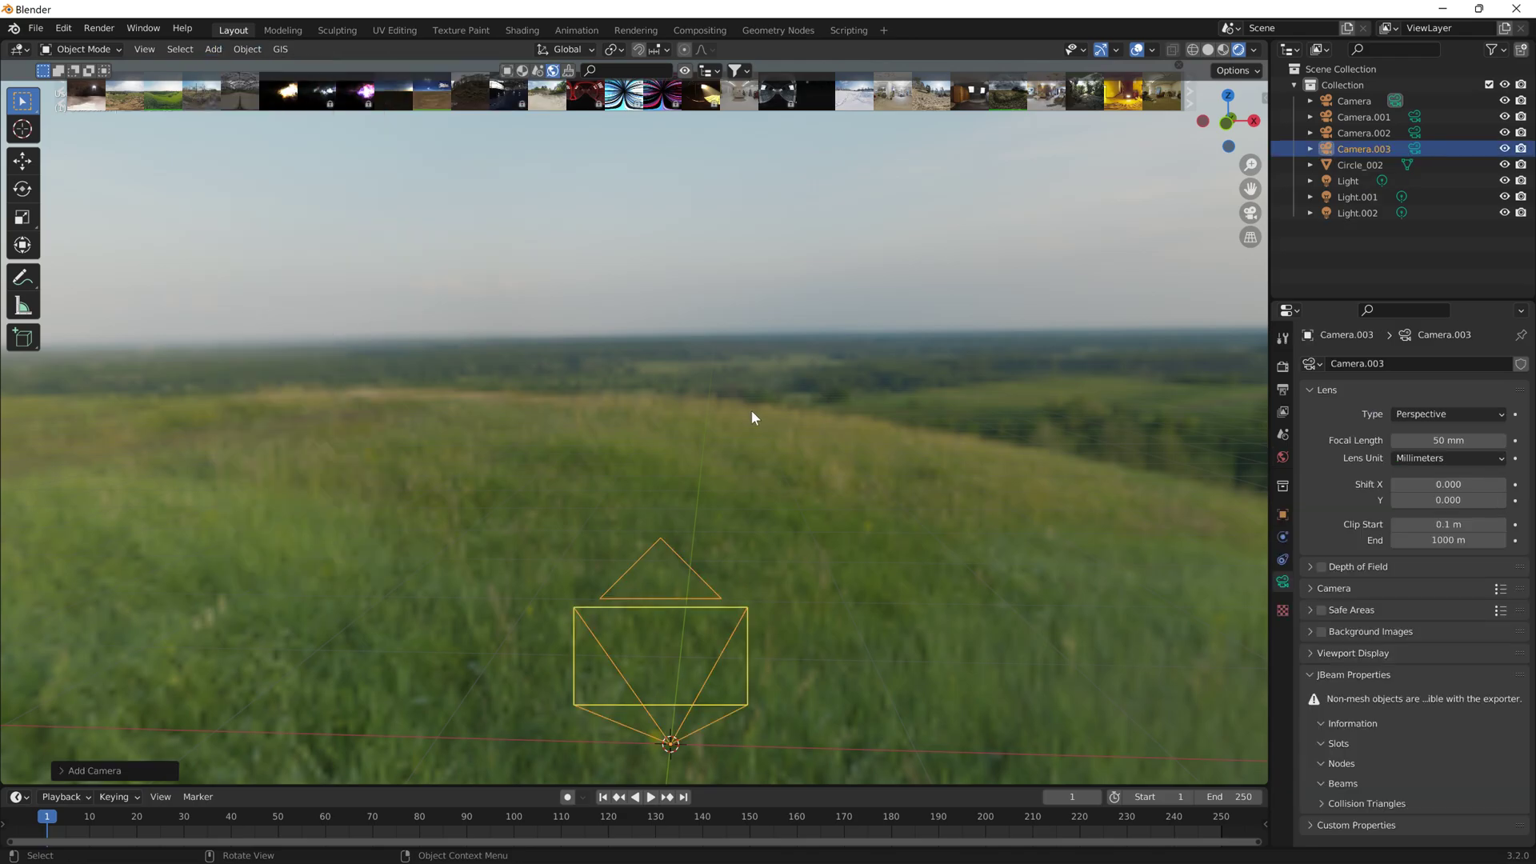
Examine the new camera's type, sensor, viewport display and transform settings, and delete the camera
{"action": "left_click", "coordinate": [1455, 414]}
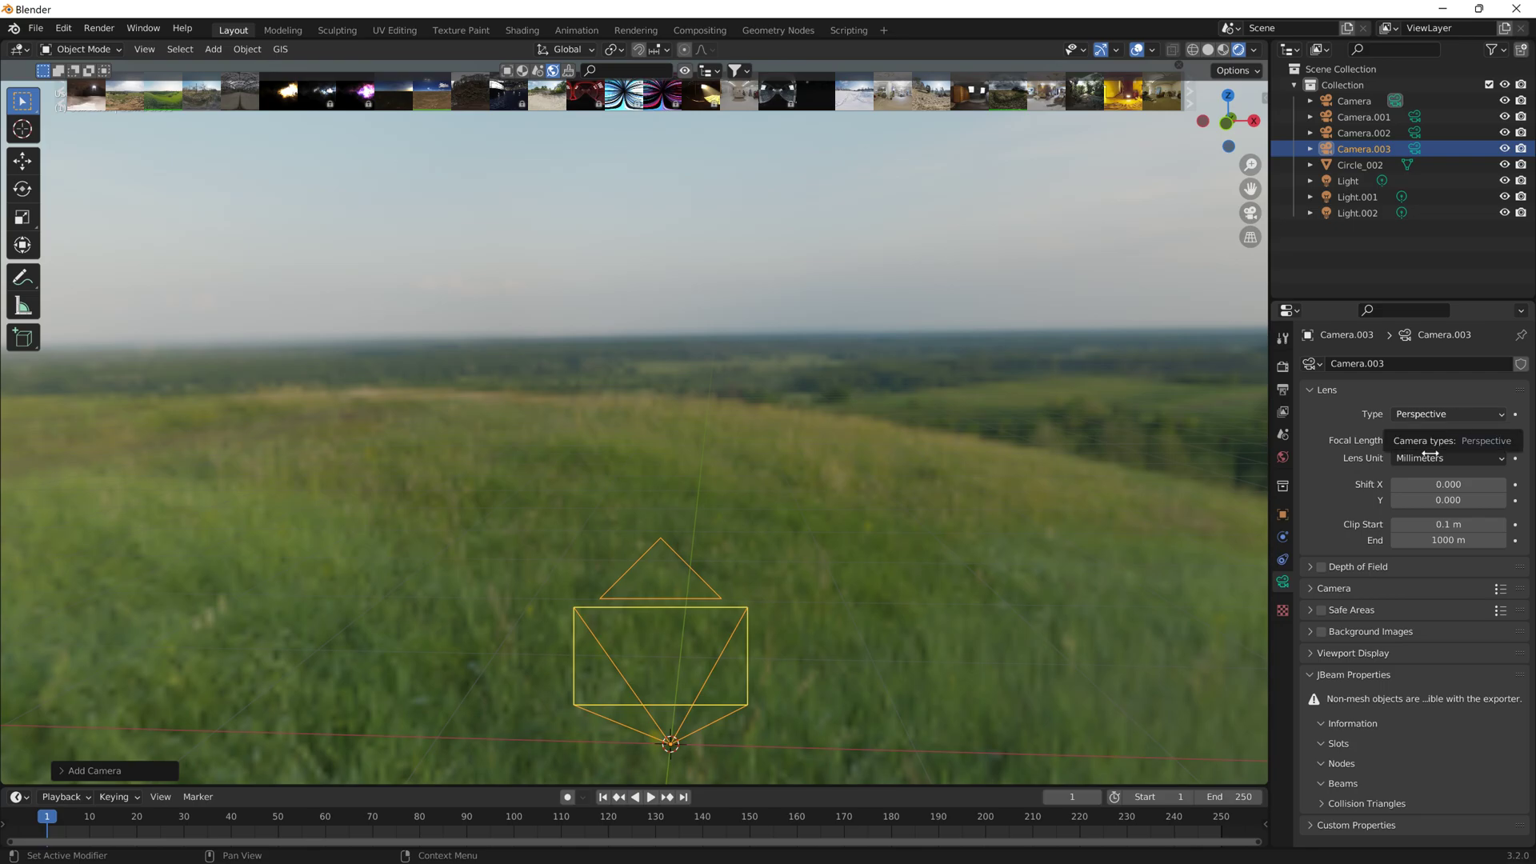
{"action": "left_click", "coordinate": [1342, 589]}
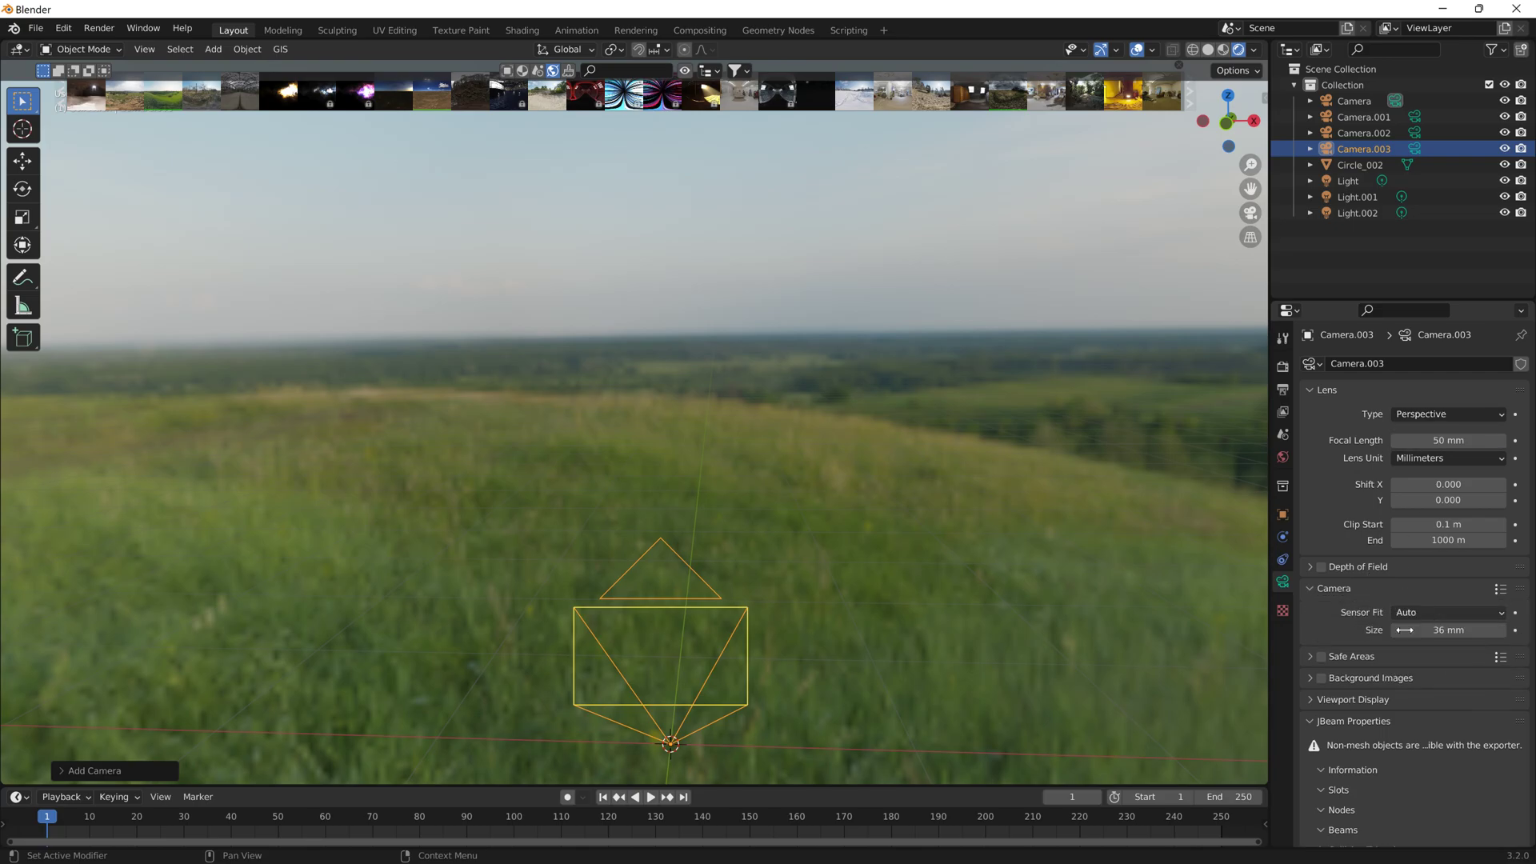
{"action": "scroll", "coordinate": [1375, 650], "scroll_direction": "down", "scroll_amount": 1}
{"action": "left_click", "coordinate": [1338, 666]}
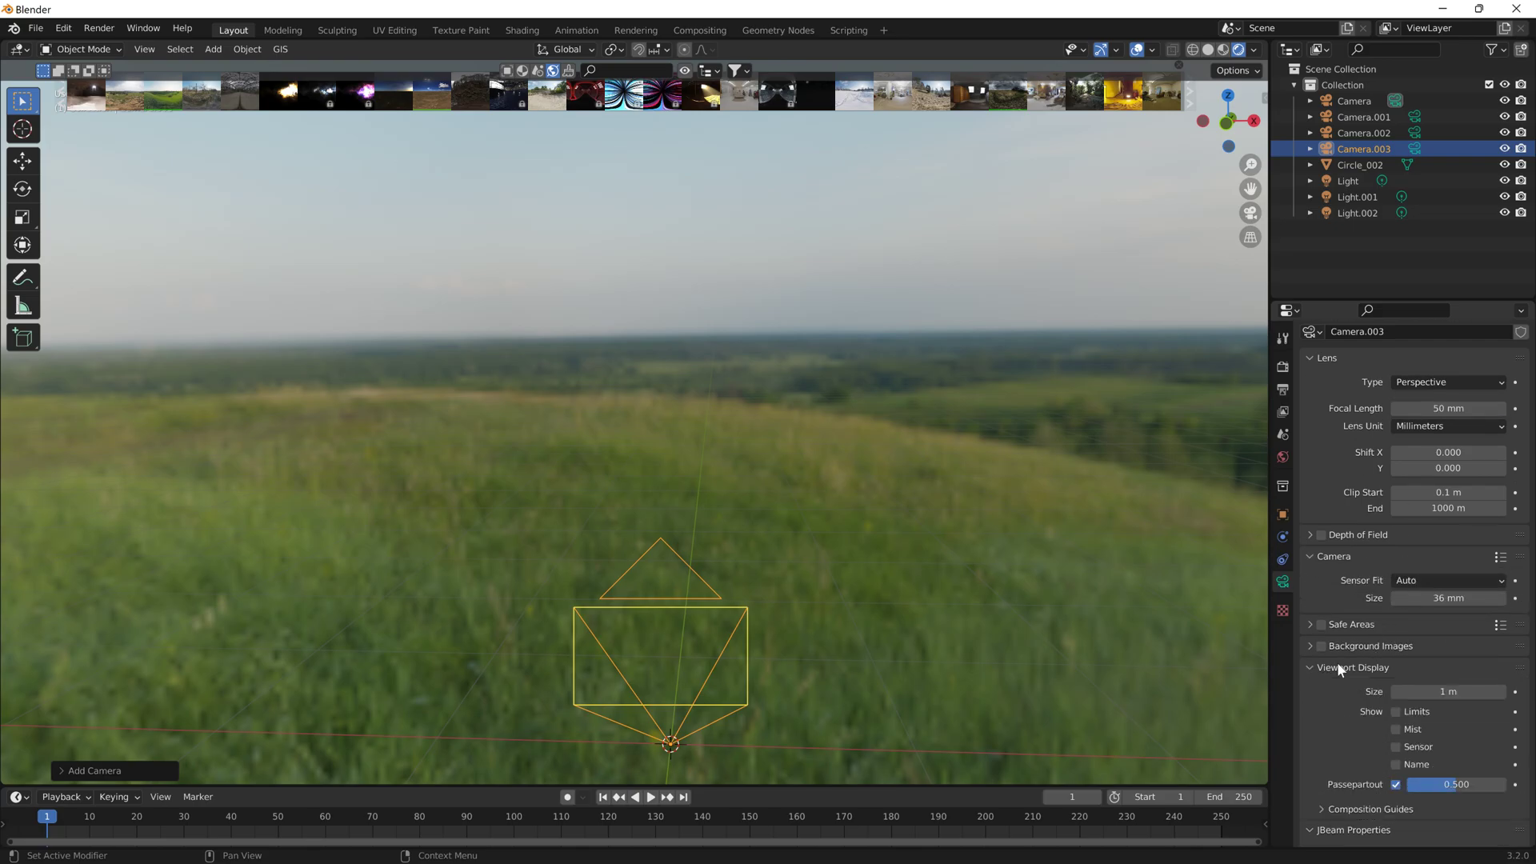
{"action": "left_click", "coordinate": [1338, 664]}
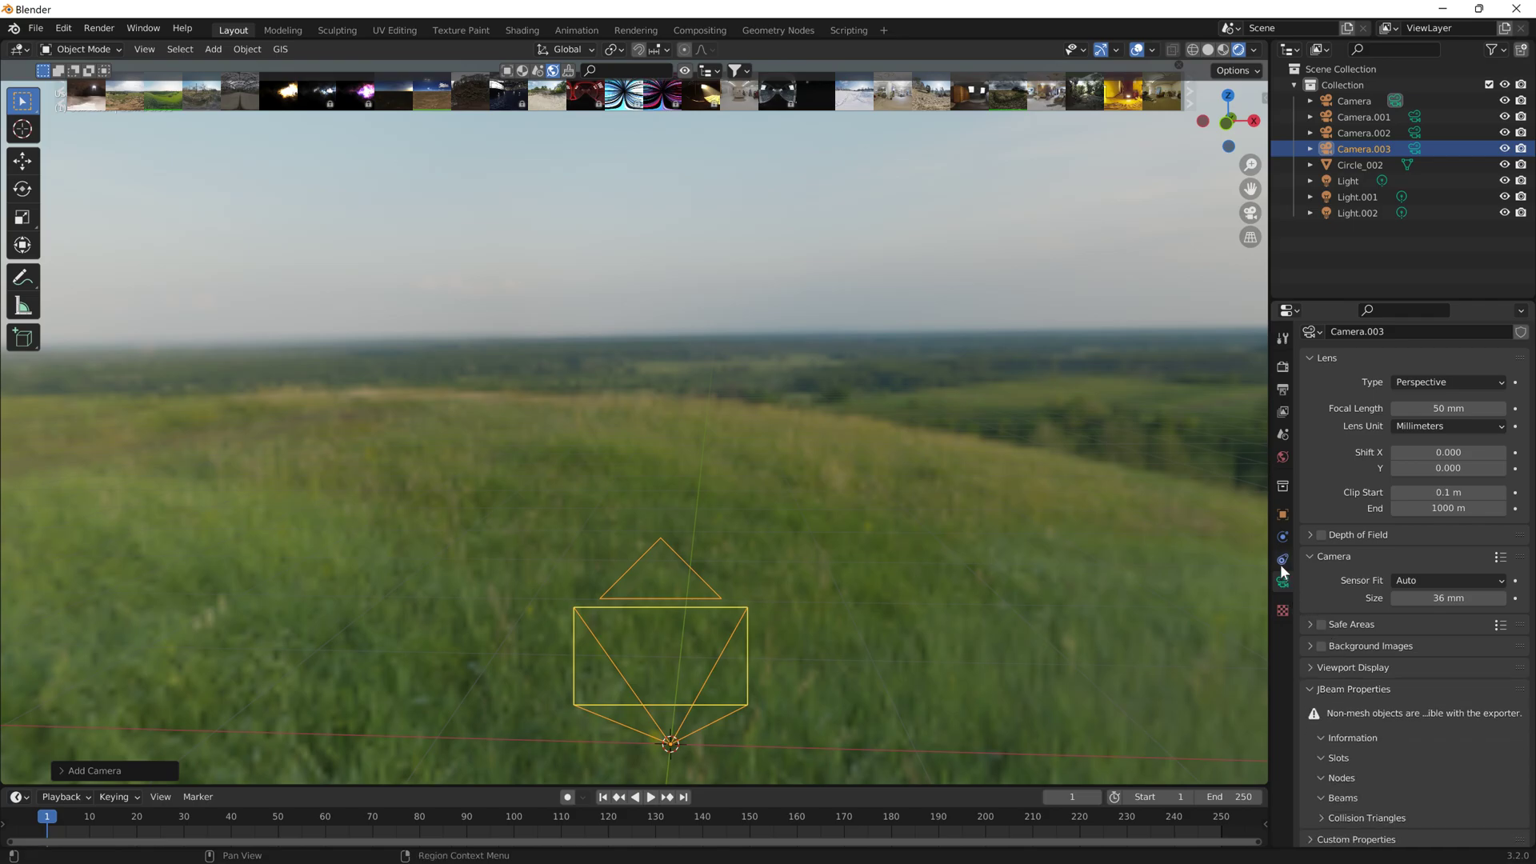
{"action": "left_click", "coordinate": [1282, 537]}
{"action": "left_click", "coordinate": [1282, 514]}
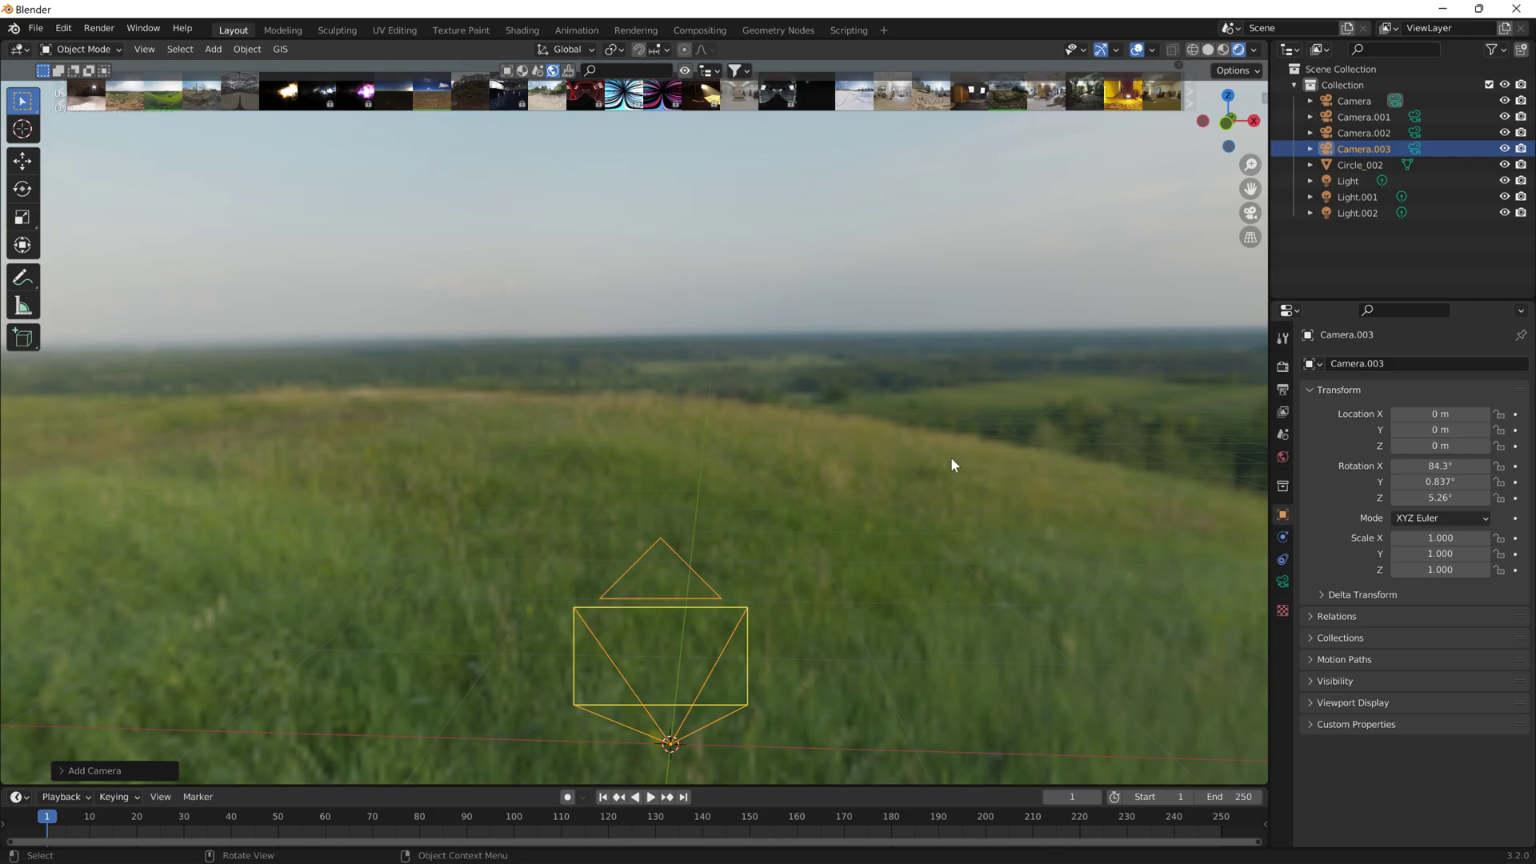
{"action": "key", "text": "Delete"}
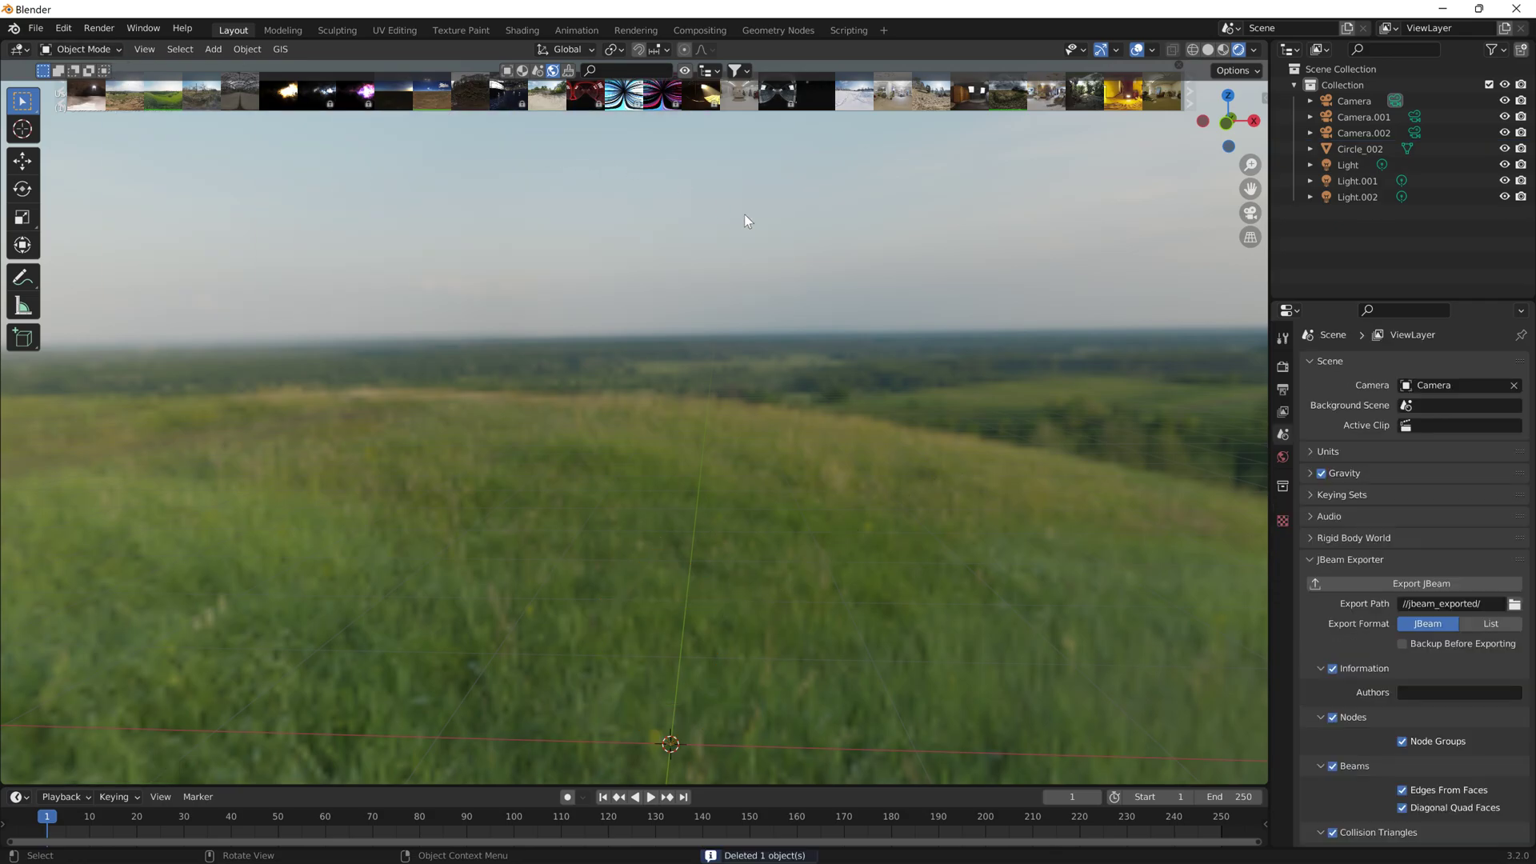
Download the "Nice Clouds" HDR from the BlenderKit assets at 1024 resolution and apply it as the scene environment
{"action": "left_click", "coordinate": [1032, 95]}
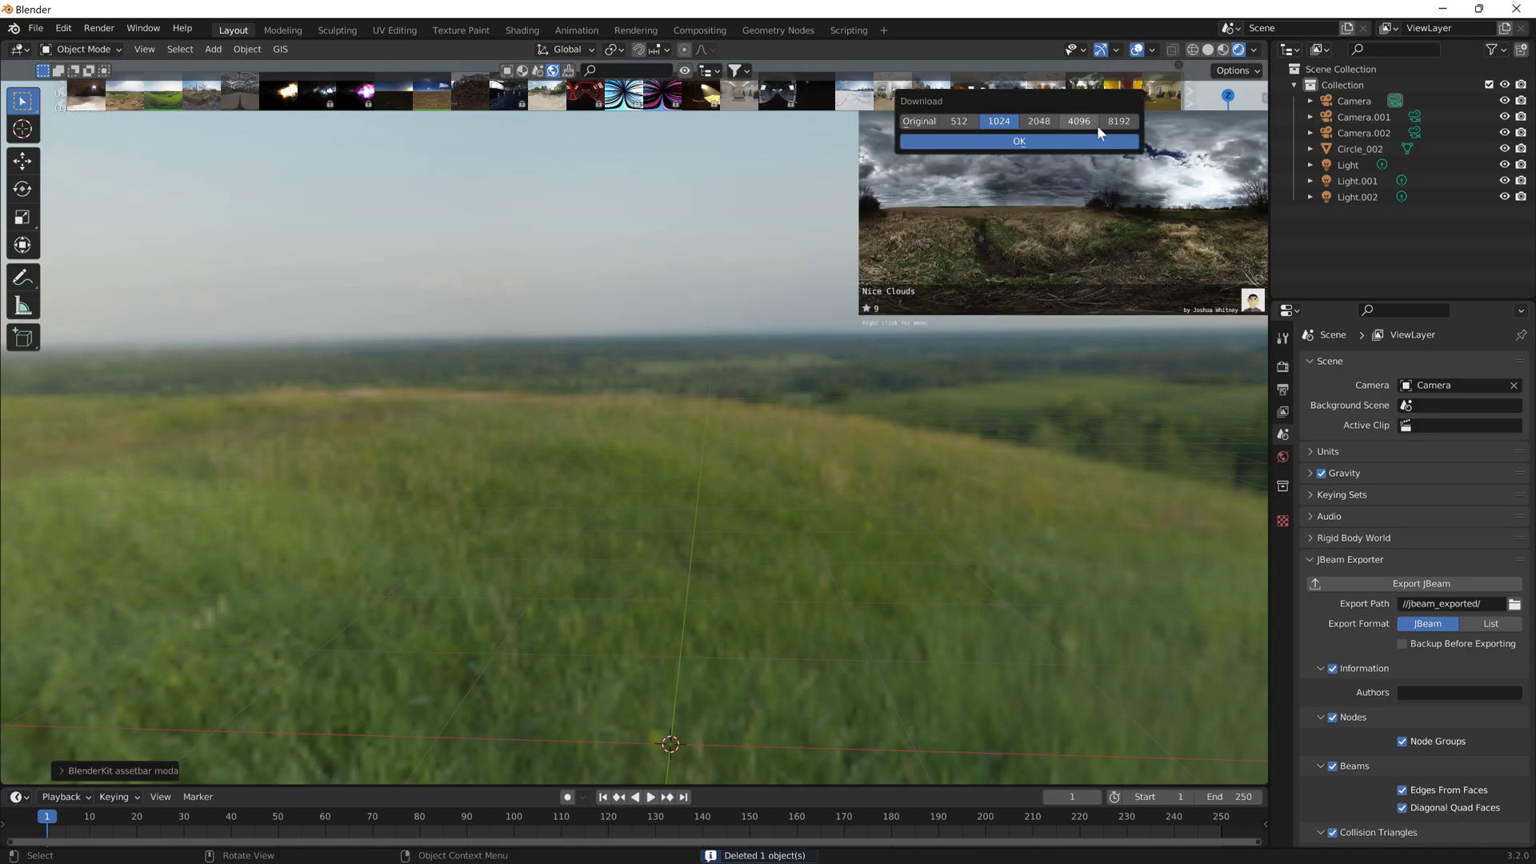
{"action": "left_click", "coordinate": [1040, 142]}
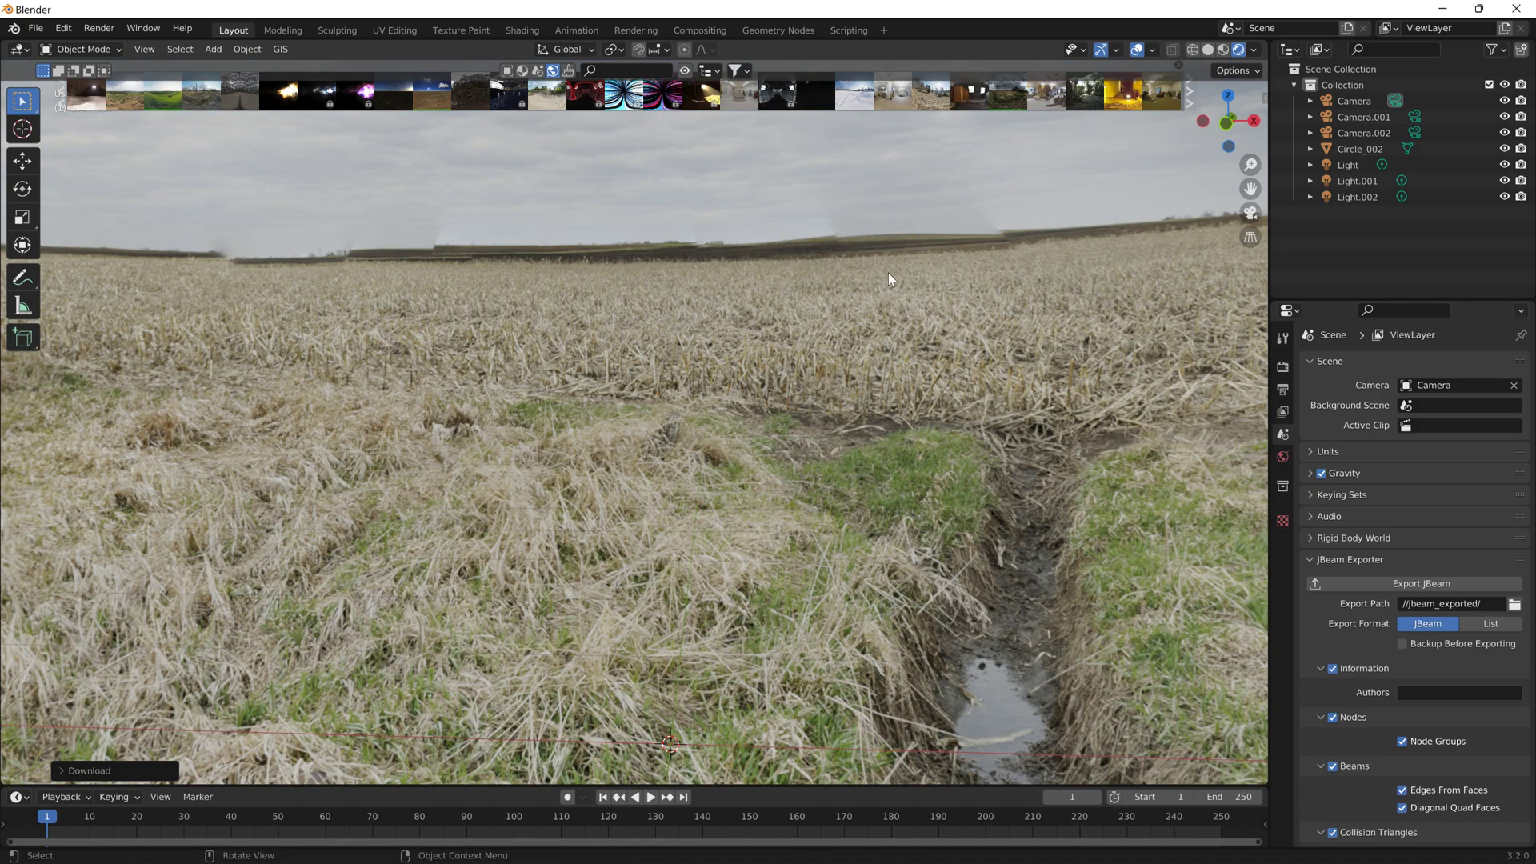
{"action": "middle_click_drag", "start_coordinate": [889, 272], "coordinate": [872, 299]}
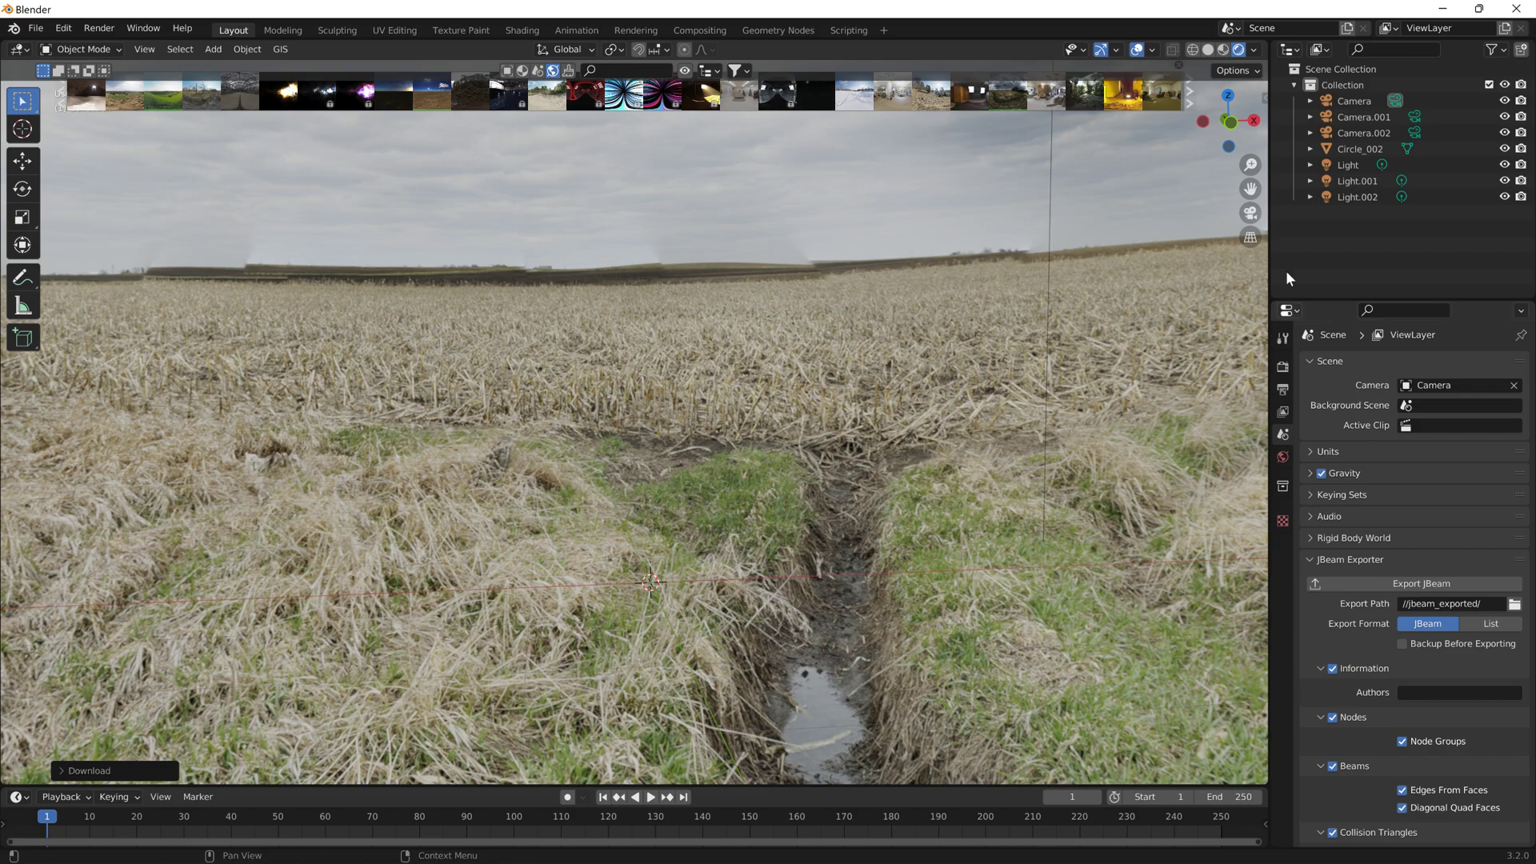
Set the focal length of Camera.002 to 54 mm and look through the scene's active camera
{"action": "left_click", "coordinate": [1349, 132]}
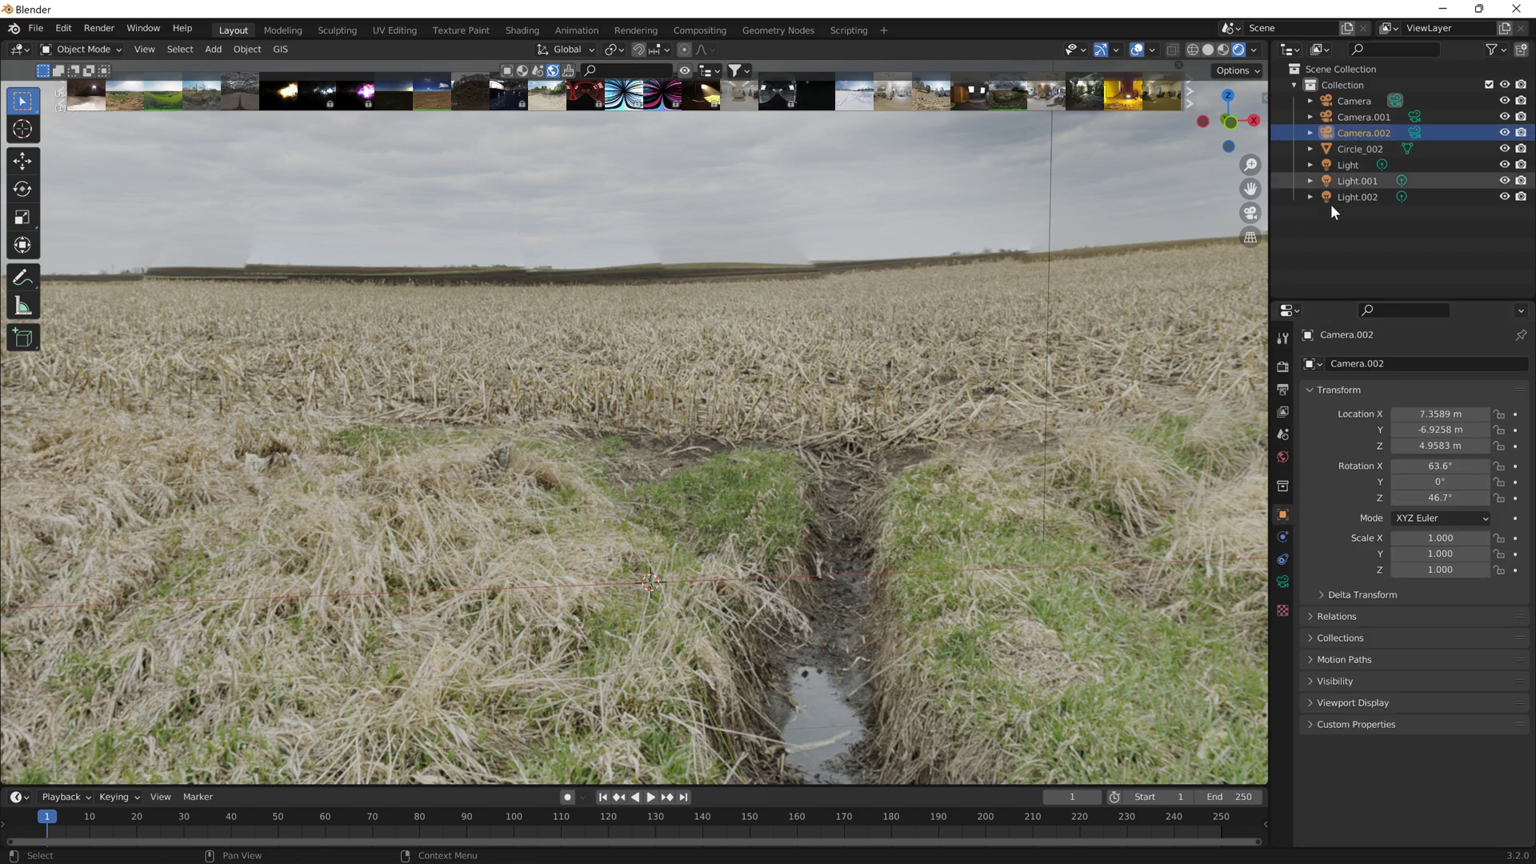
{"action": "left_click", "coordinate": [1283, 581]}
{"action": "left_click_drag", "start_coordinate": [1428, 440], "coordinate": [1490, 441]}
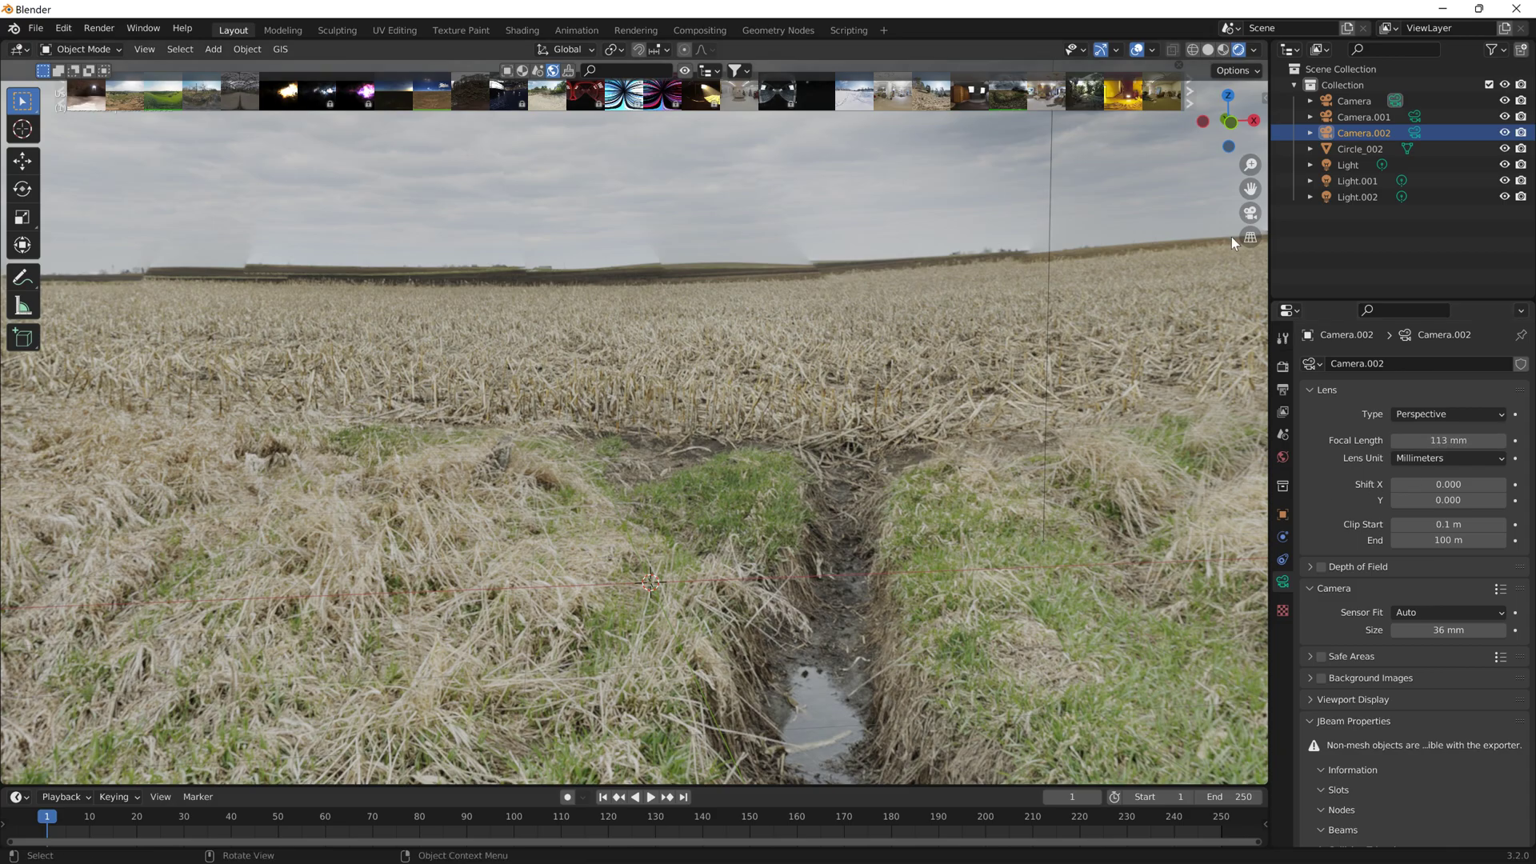
{"action": "key", "text": "KP_0"}
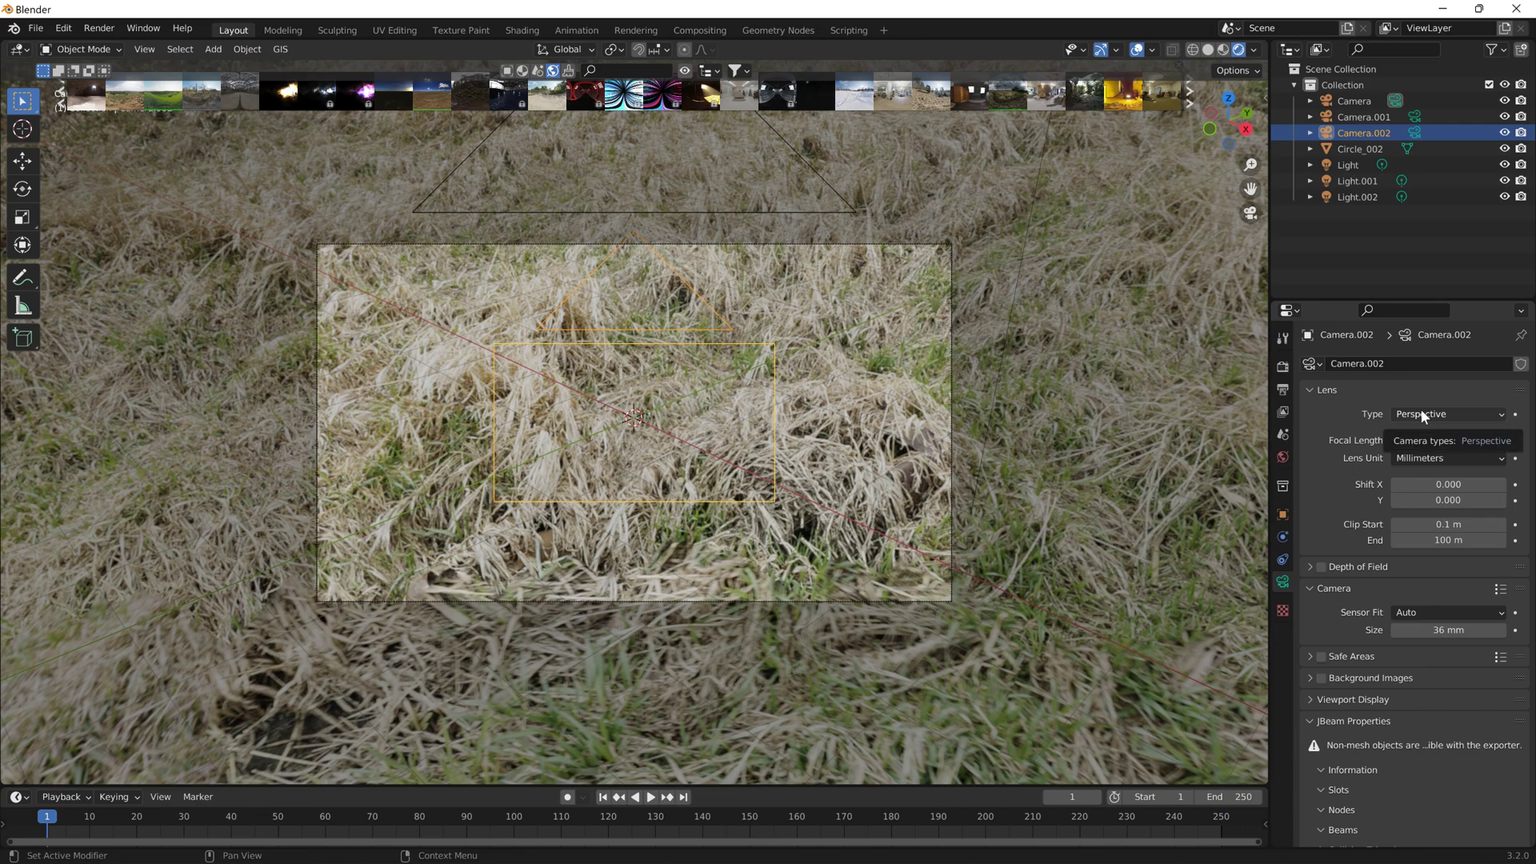
{"action": "left_click_drag", "start_coordinate": [1458, 440], "coordinate": [1372, 440]}
{"action": "left_click", "coordinate": [1252, 215]}
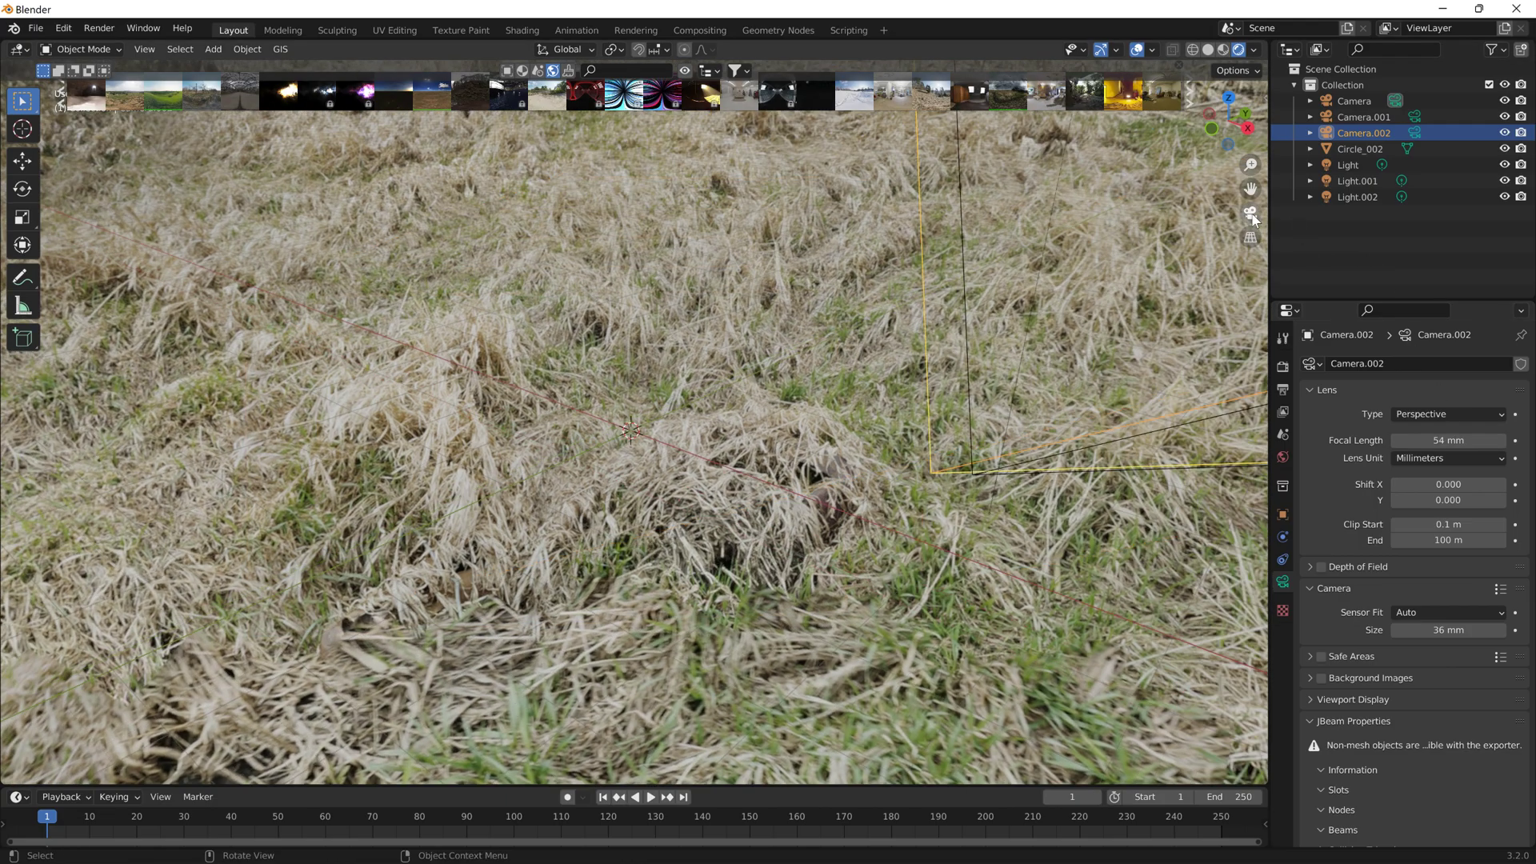
{"action": "left_click", "coordinate": [1252, 215]}
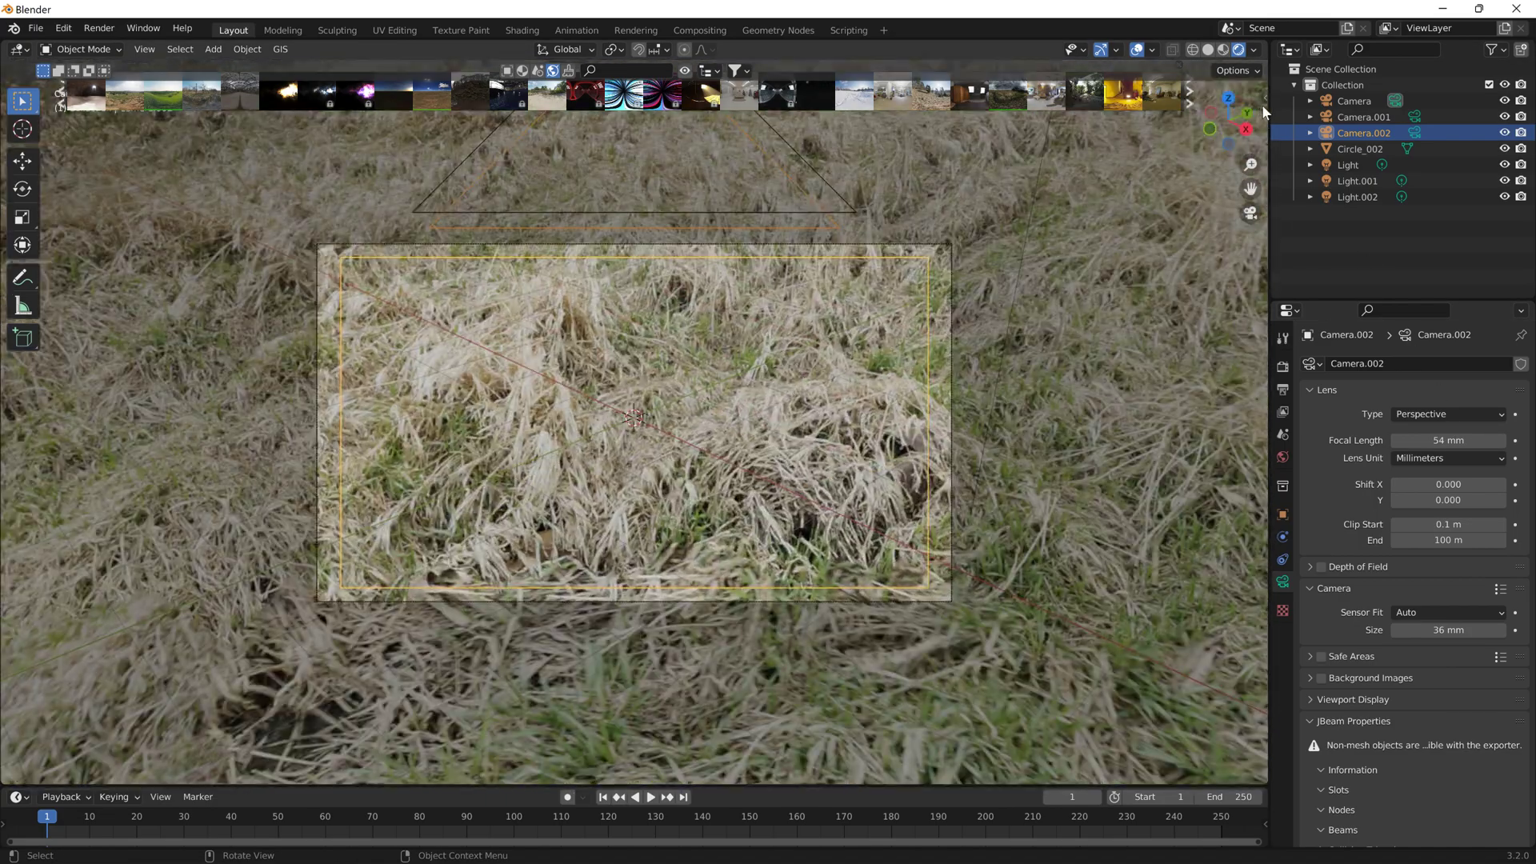
Lock the camera to the view and orbit it up so the field's horizon and the sky are in frame
{"action": "left_click", "coordinate": [1265, 105]}
{"action": "left_click", "coordinate": [1266, 99]}
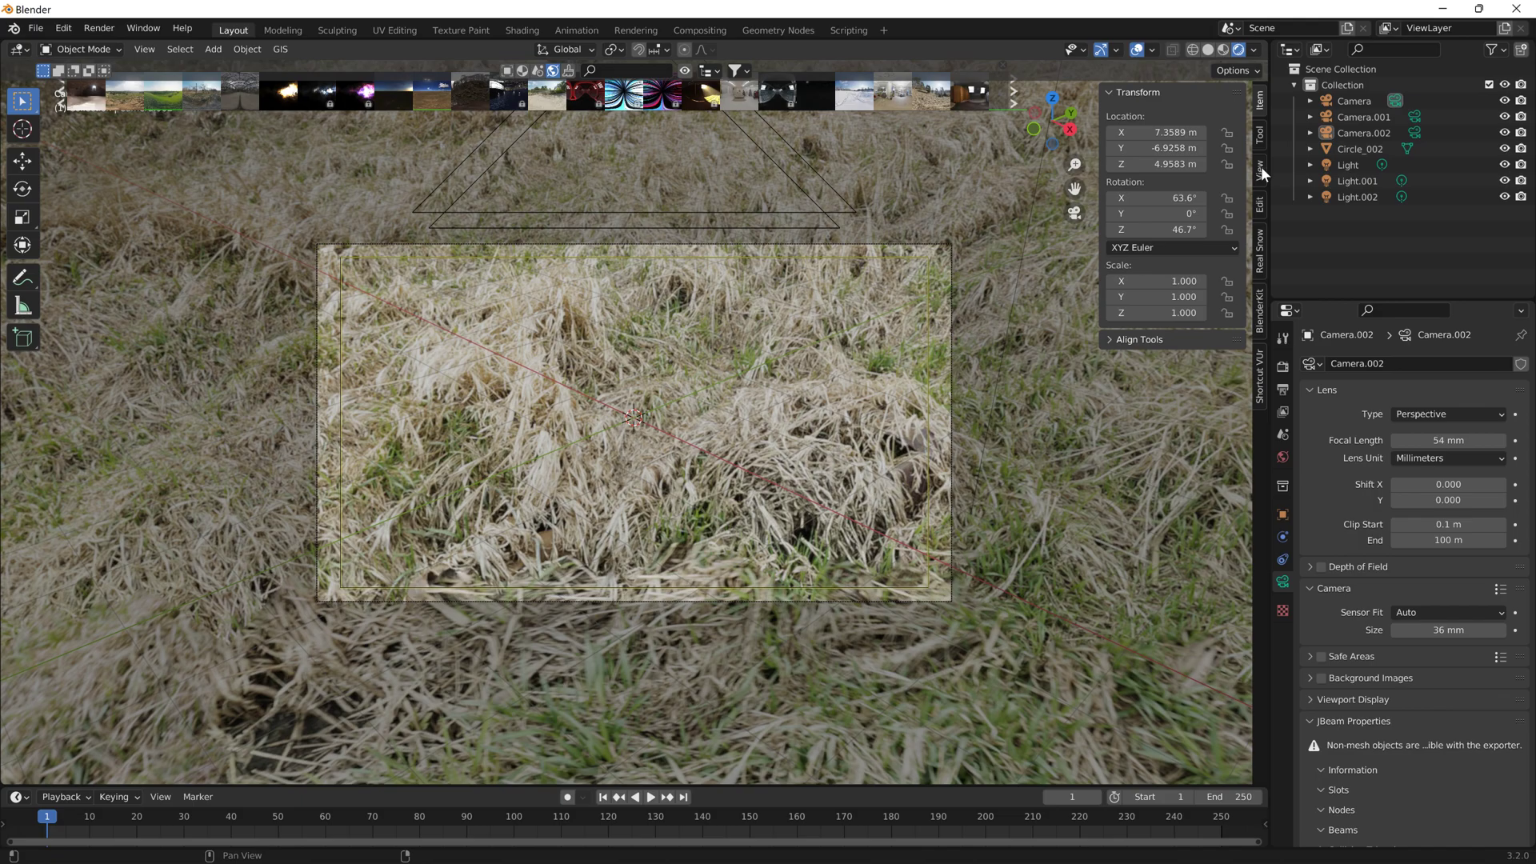
{"action": "left_click", "coordinate": [1259, 170]}
{"action": "left_click", "coordinate": [1169, 293]}
{"action": "middle_click_drag", "start_coordinate": [728, 344], "coordinate": [808, 276]}
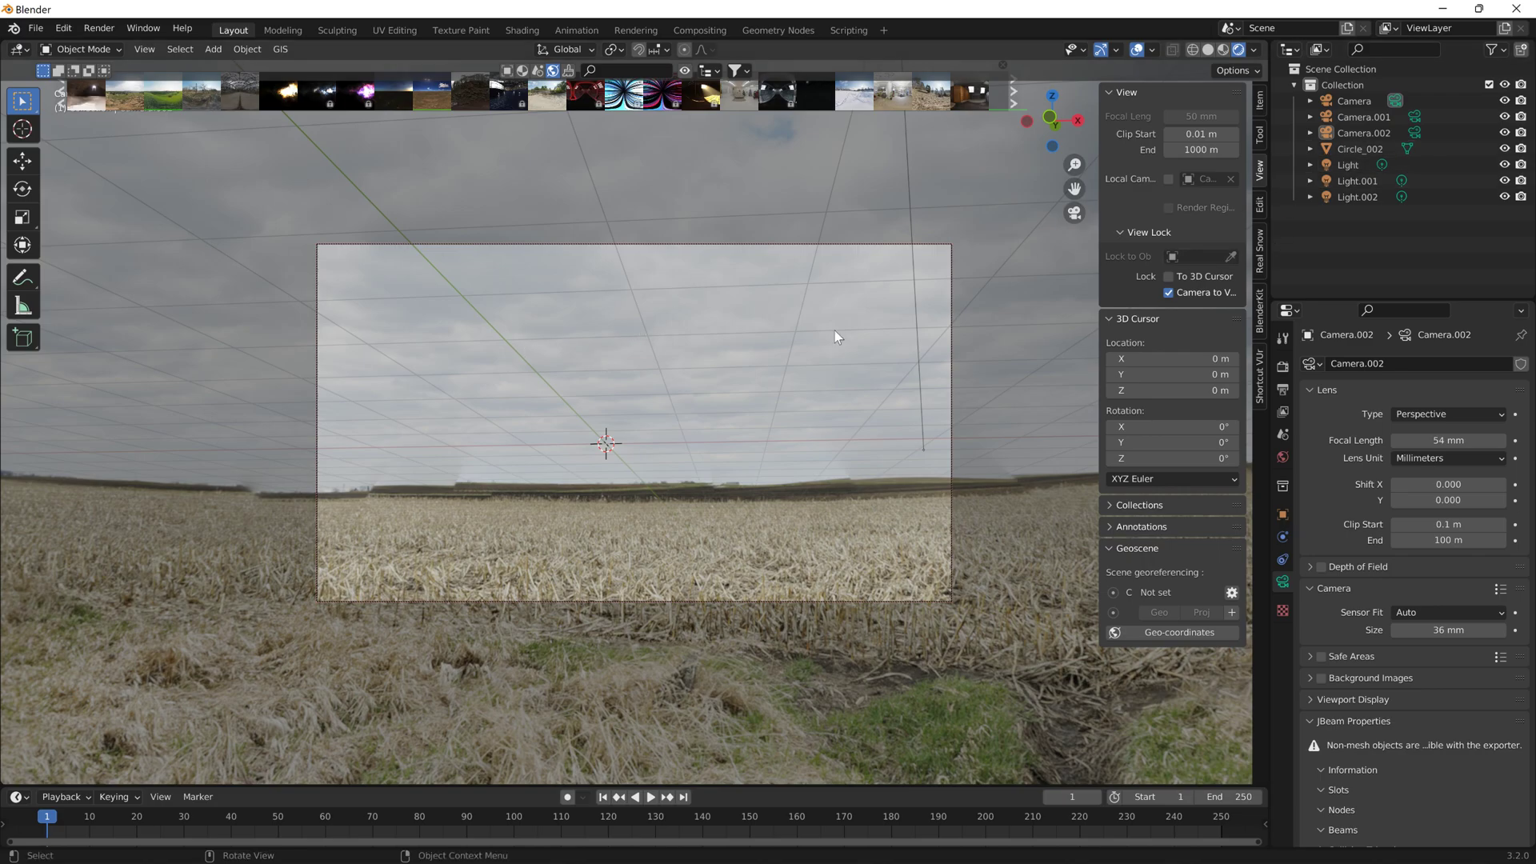
Set the render output resolution to a square 1024 by 1024 px
{"action": "left_click", "coordinate": [1284, 368]}
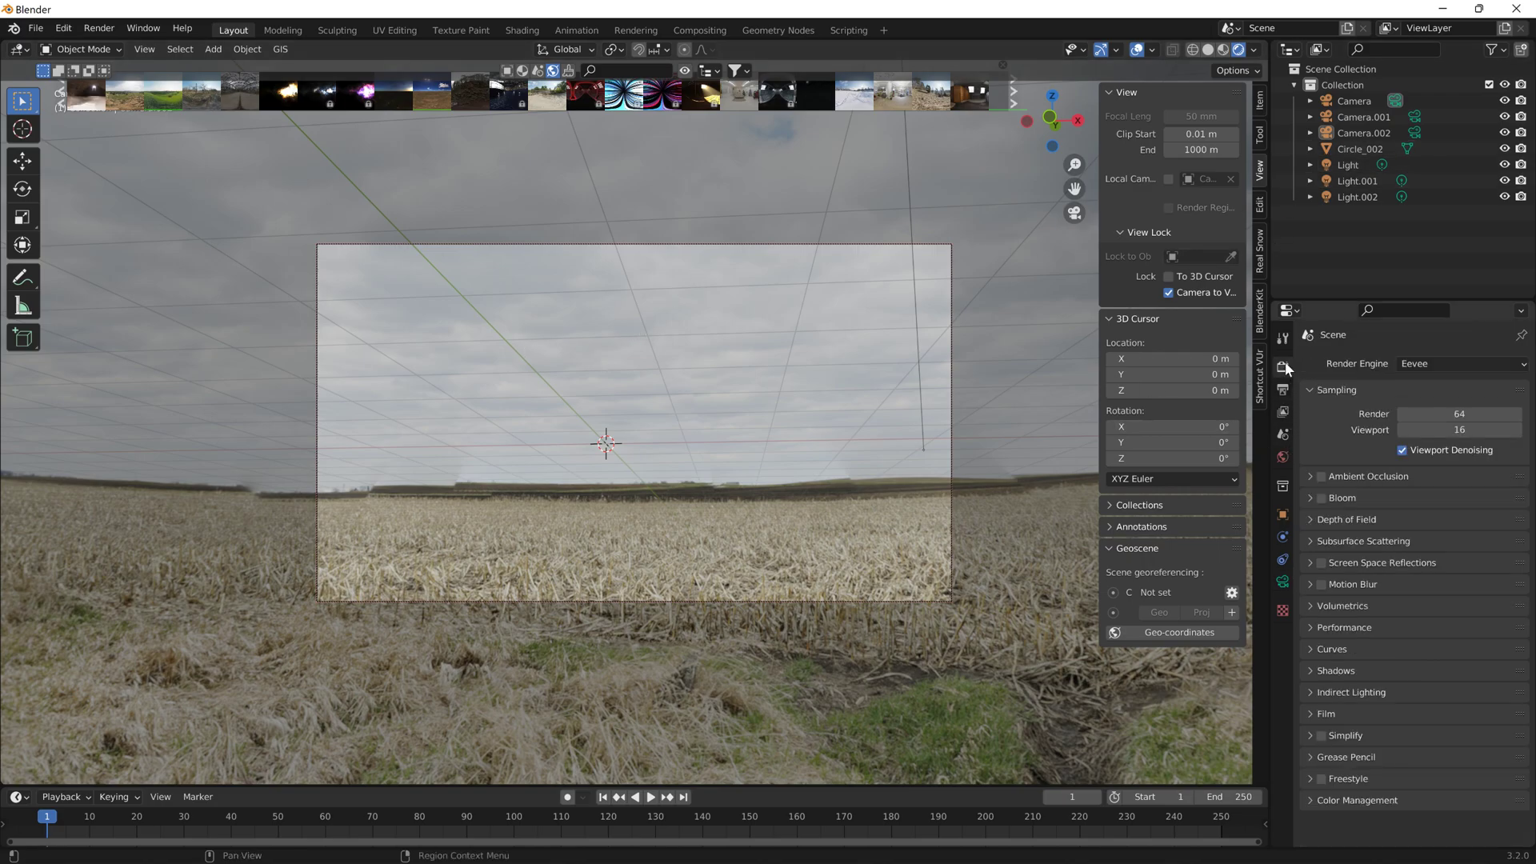
{"action": "left_click", "coordinate": [1283, 390]}
{"action": "left_click", "coordinate": [1461, 386]}
{"action": "type", "text": "1080"}
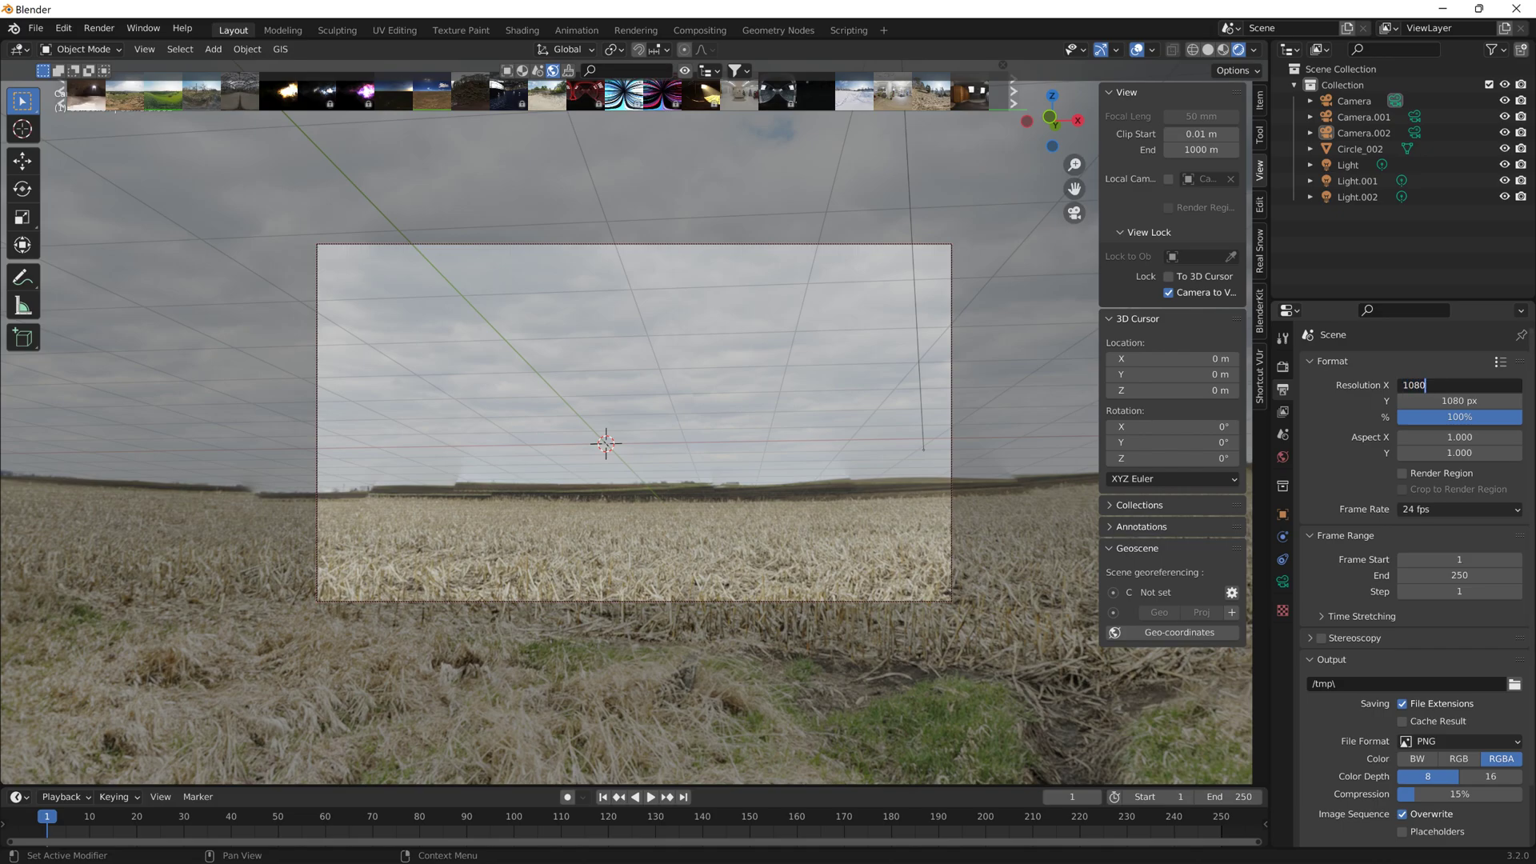
{"action": "key", "text": "BackSpace"}
{"action": "key", "text": "BackSpace"}
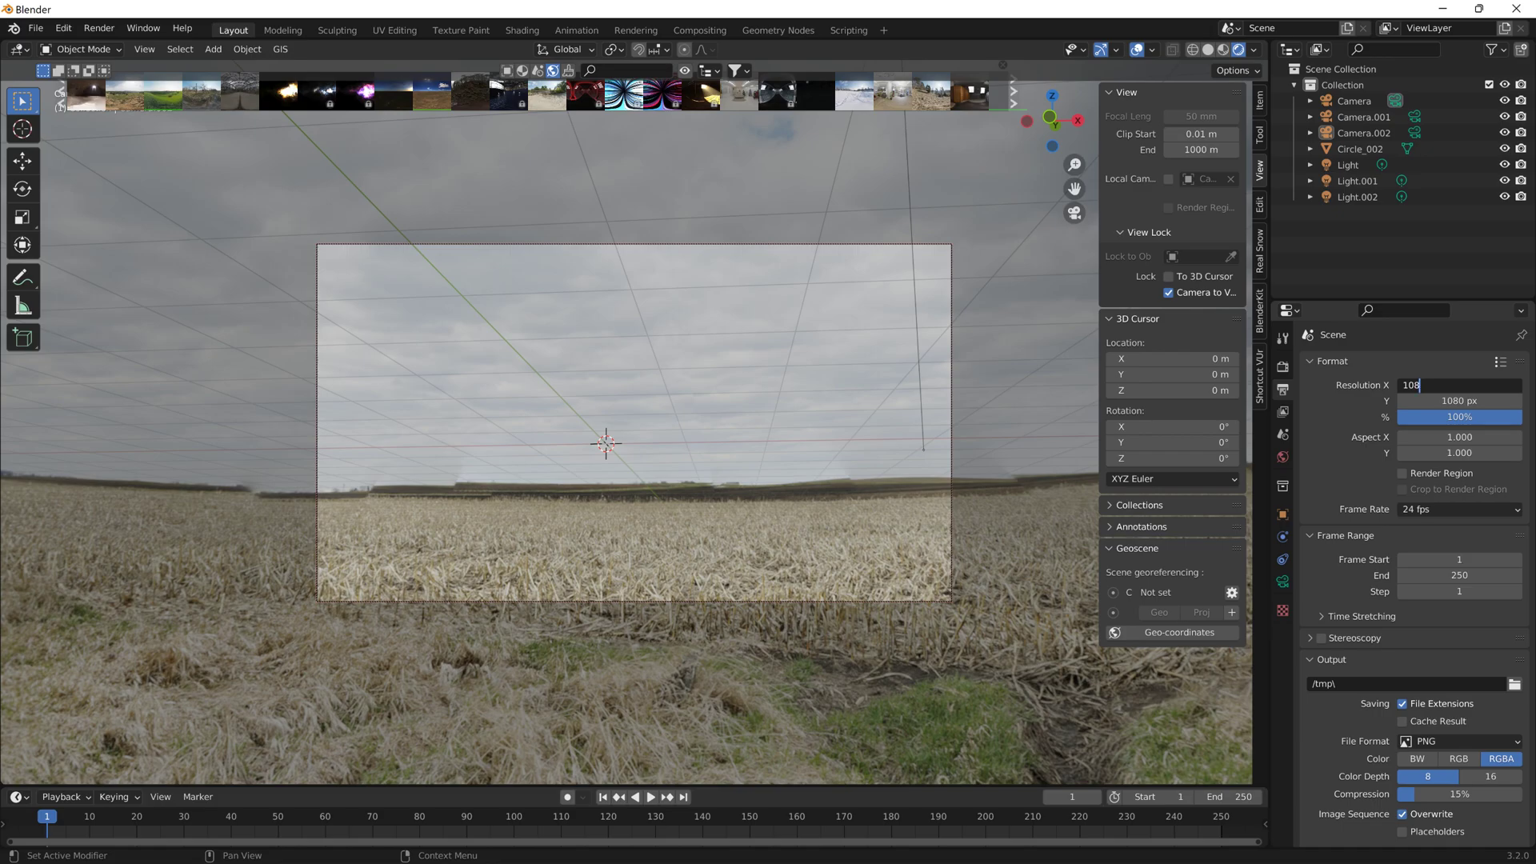
{"action": "type", "text": "24"}
{"action": "key", "text": "Return"}
{"action": "double_click", "coordinate": [1452, 400]}
{"action": "type", "text": "1024"}
{"action": "key", "text": "Return"}
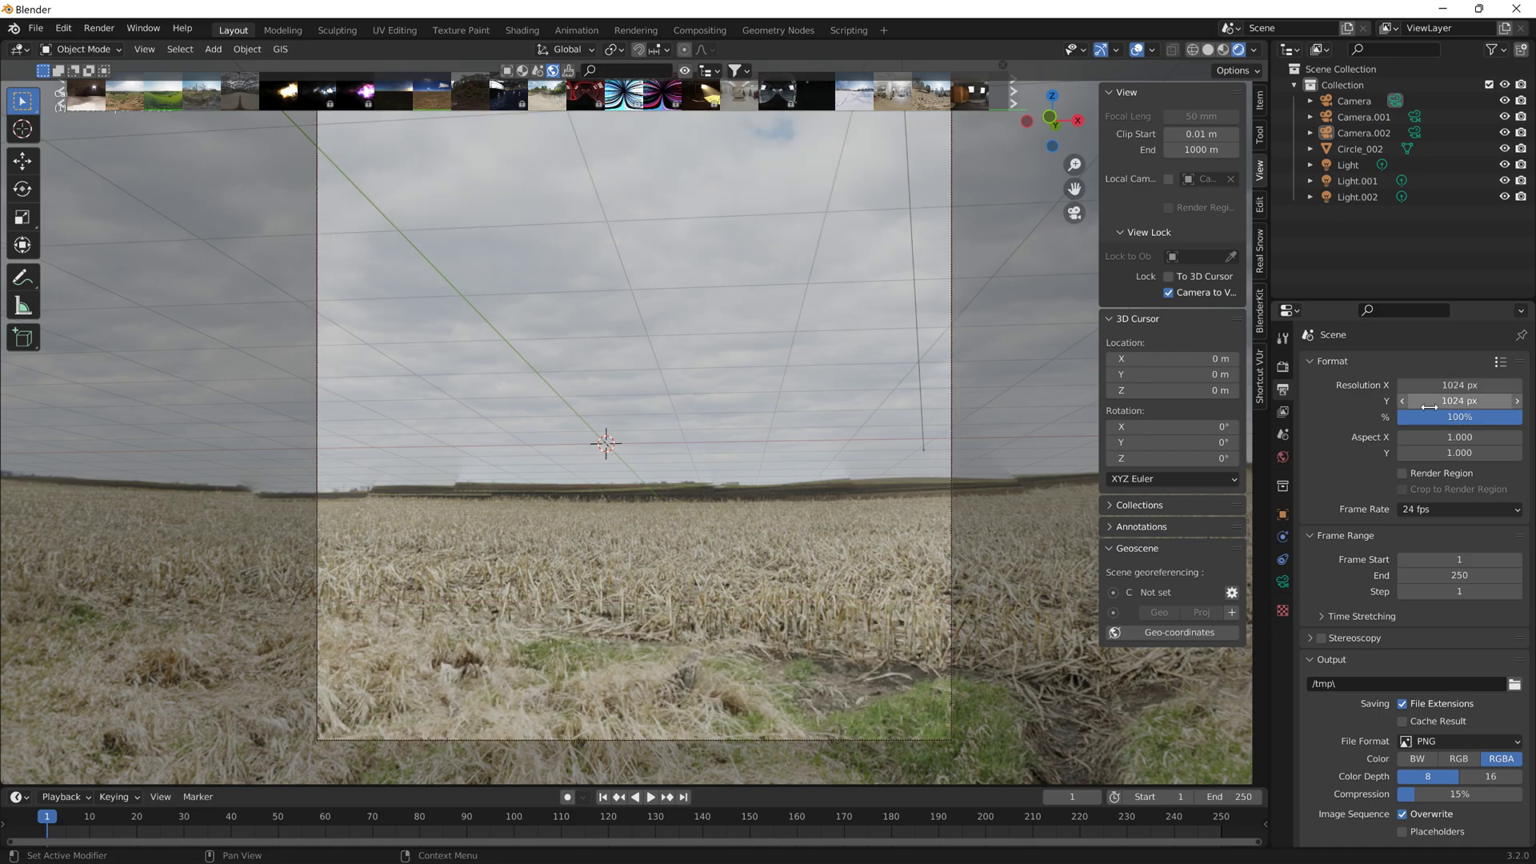
Reframe the locked camera so the horizon runs level slightly above the middle of the square frame
{"action": "right_click", "coordinate": [856, 390]}
{"action": "middle_click_drag", "start_coordinate": [839, 280], "coordinate": [841, 313]}
{"action": "scroll", "coordinate": [853, 305], "scroll_direction": "up", "scroll_amount": 1}
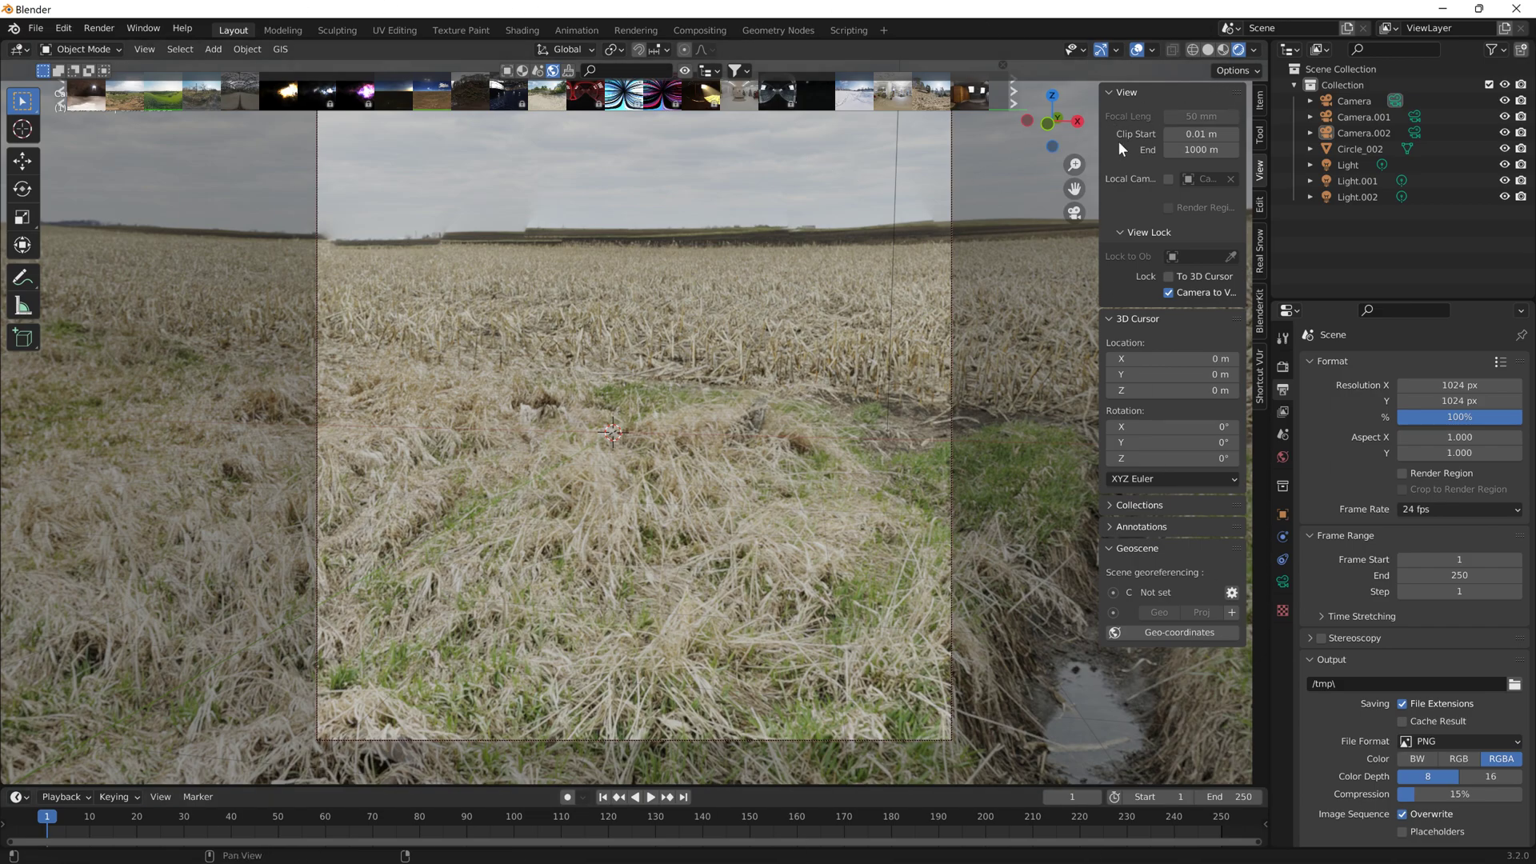
{"action": "right_click", "coordinate": [951, 254]}
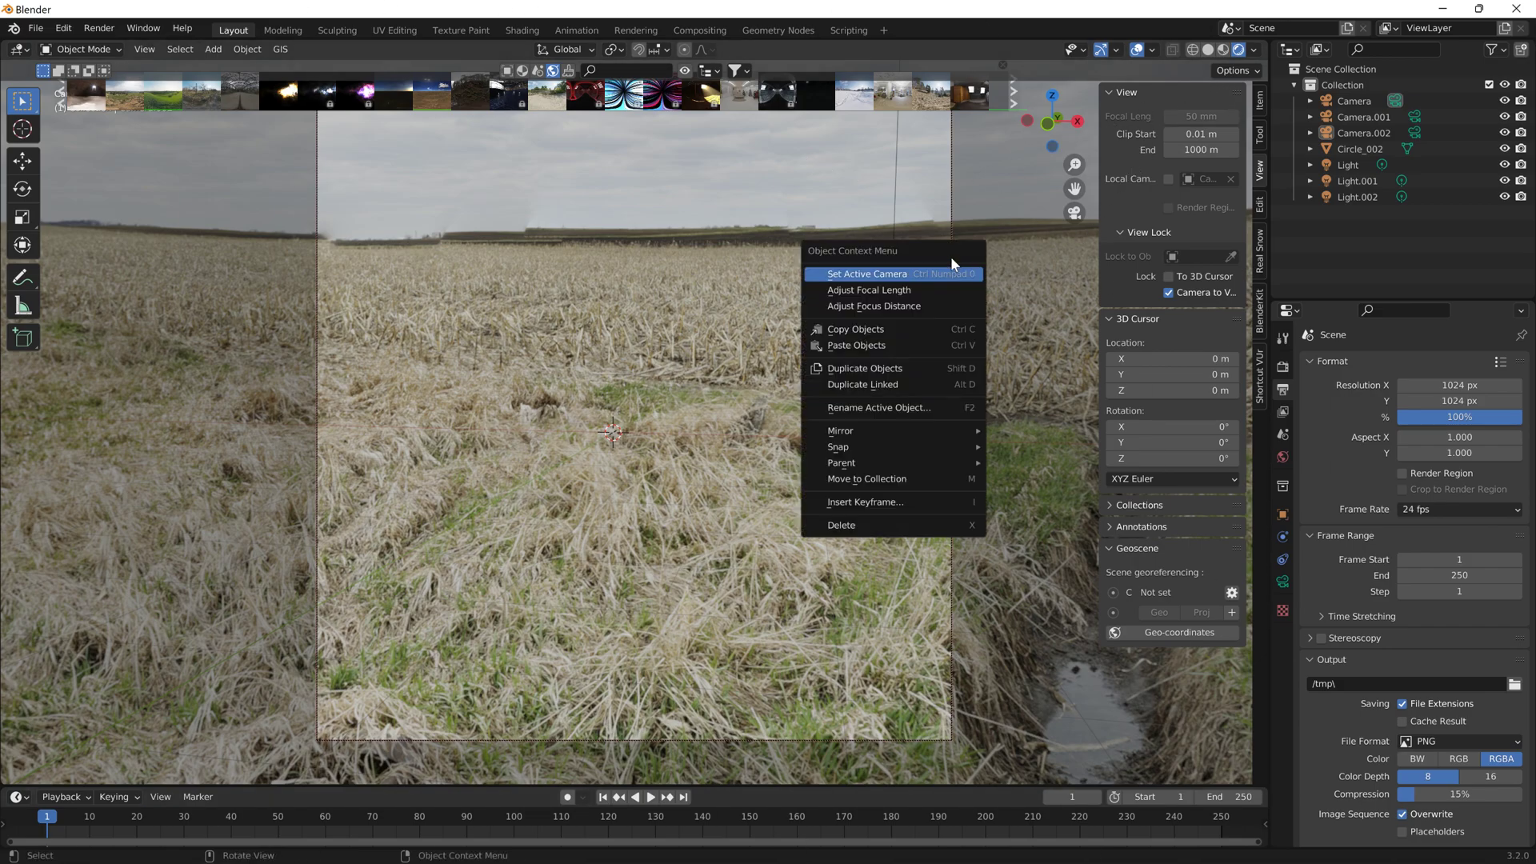
{"action": "right_click", "coordinate": [961, 302]}
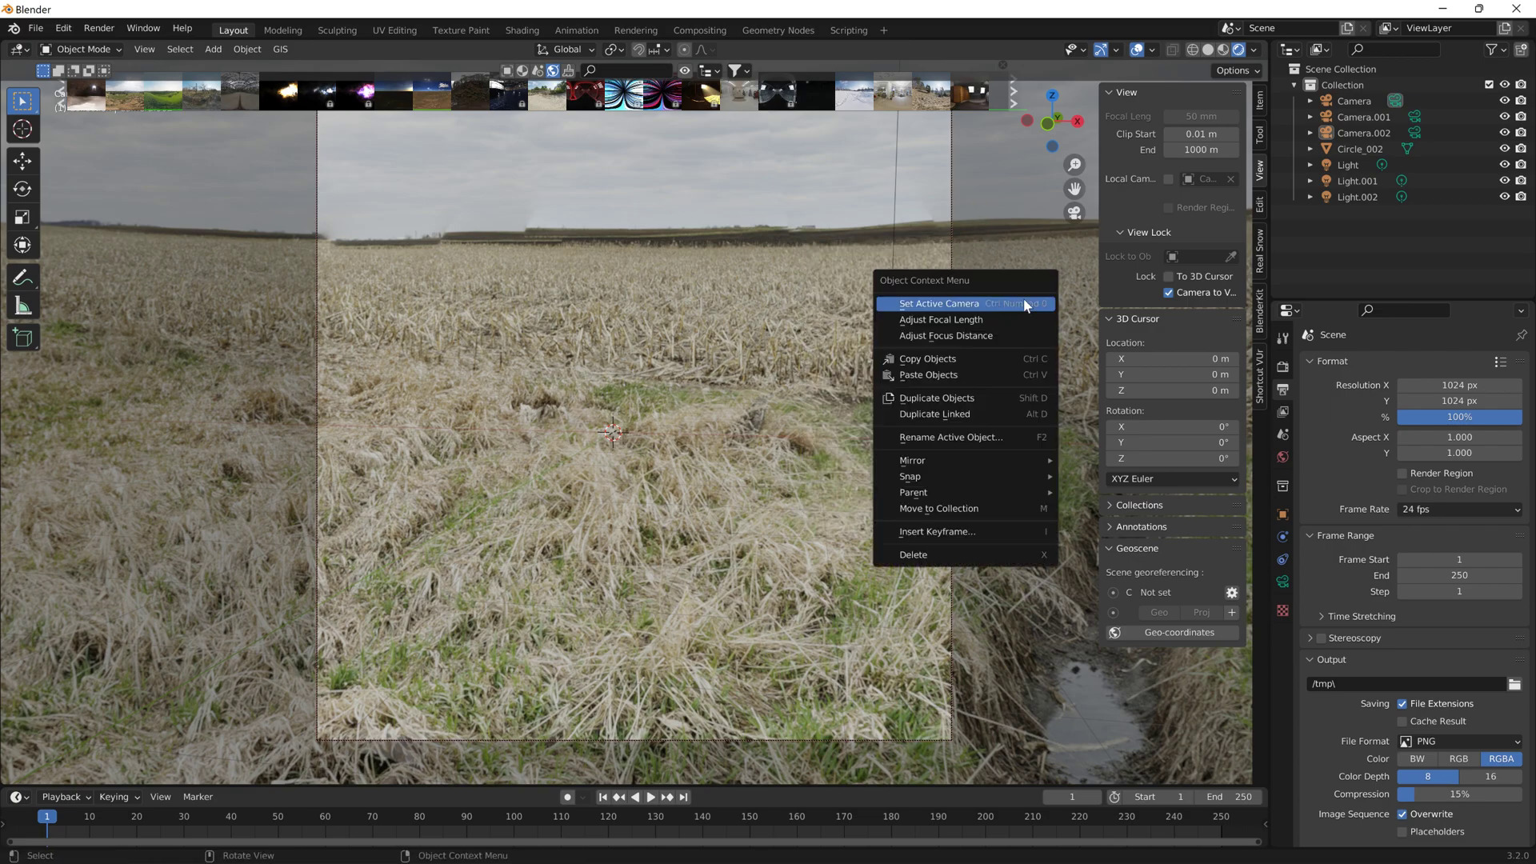
{"action": "mouse_move", "coordinate": [1040, 218]}
{"action": "middle_mouse_down"}
{"action": "mouse_move", "coordinate": [1048, 190]}
{"action": "mouse_move", "coordinate": [1047, 205]}
{"action": "middle_mouse_up"}
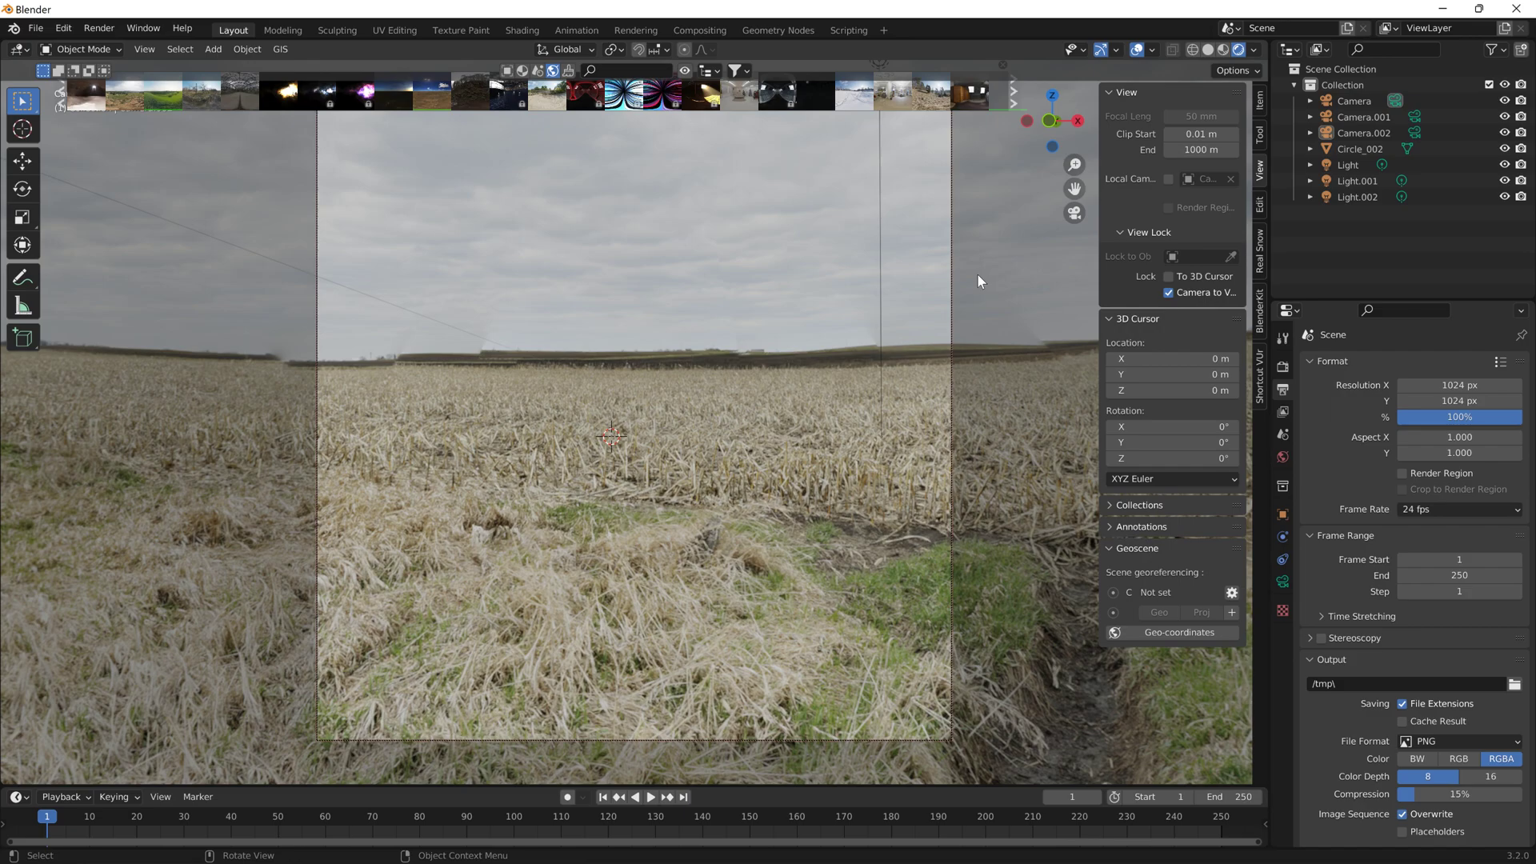
{"action": "left_click", "coordinate": [1051, 121]}
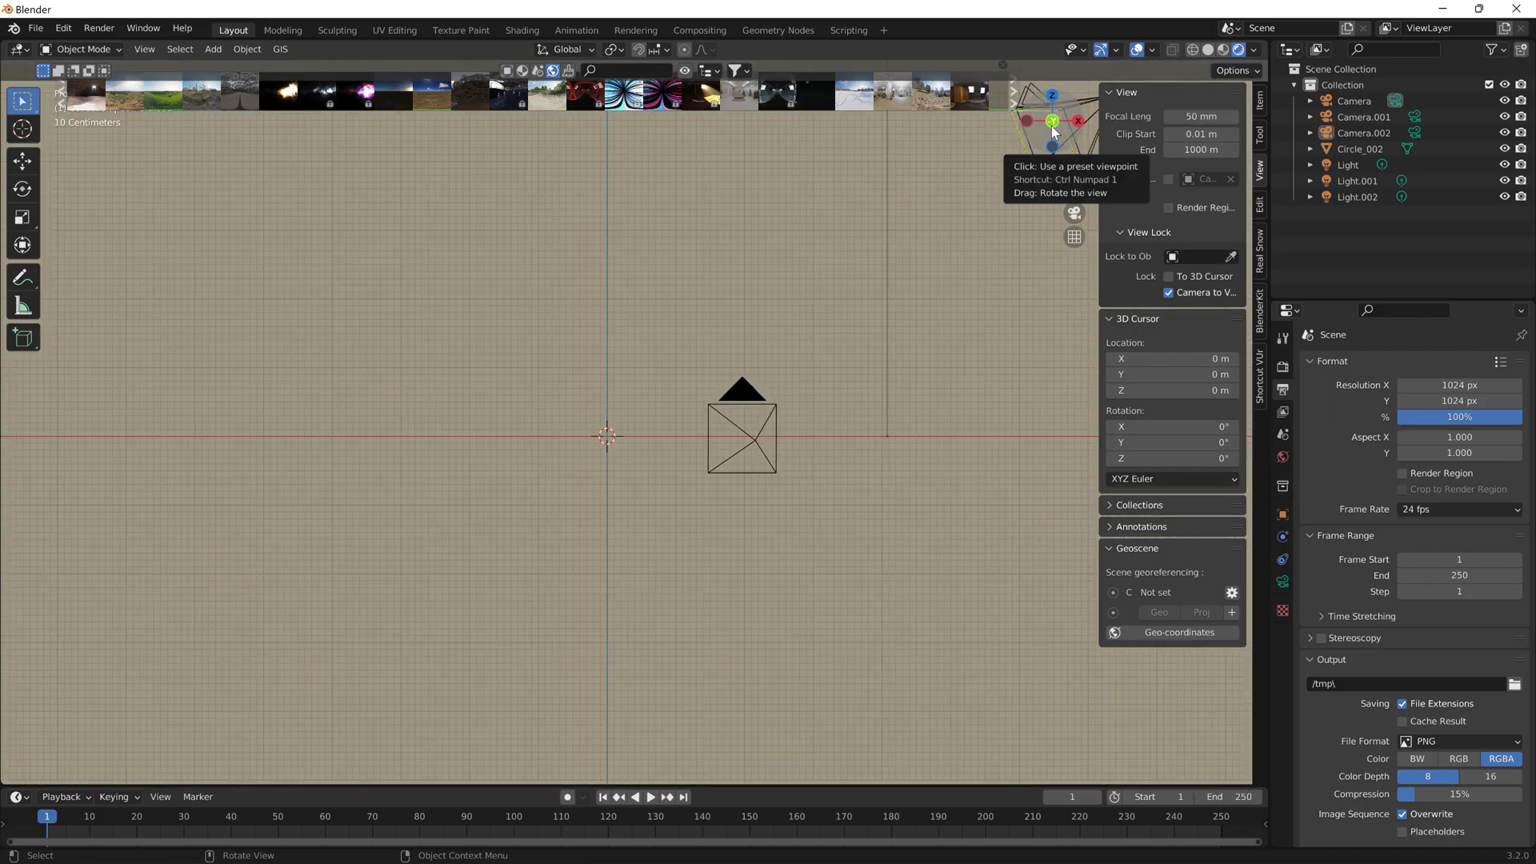
{"action": "left_click", "coordinate": [1052, 126]}
{"action": "left_click", "coordinate": [1052, 126]}
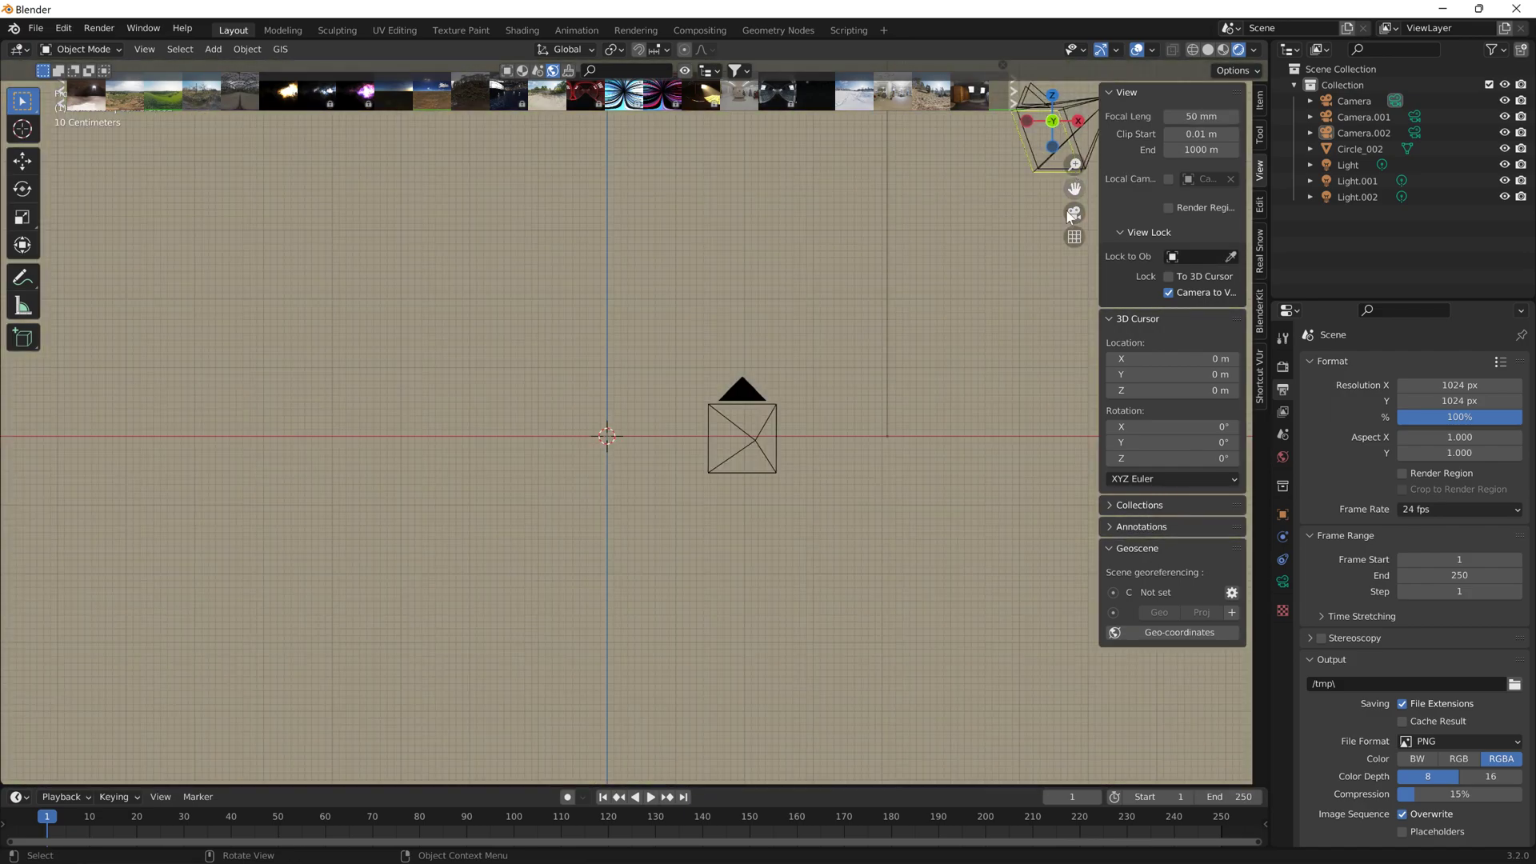
{"action": "left_click", "coordinate": [1074, 212]}
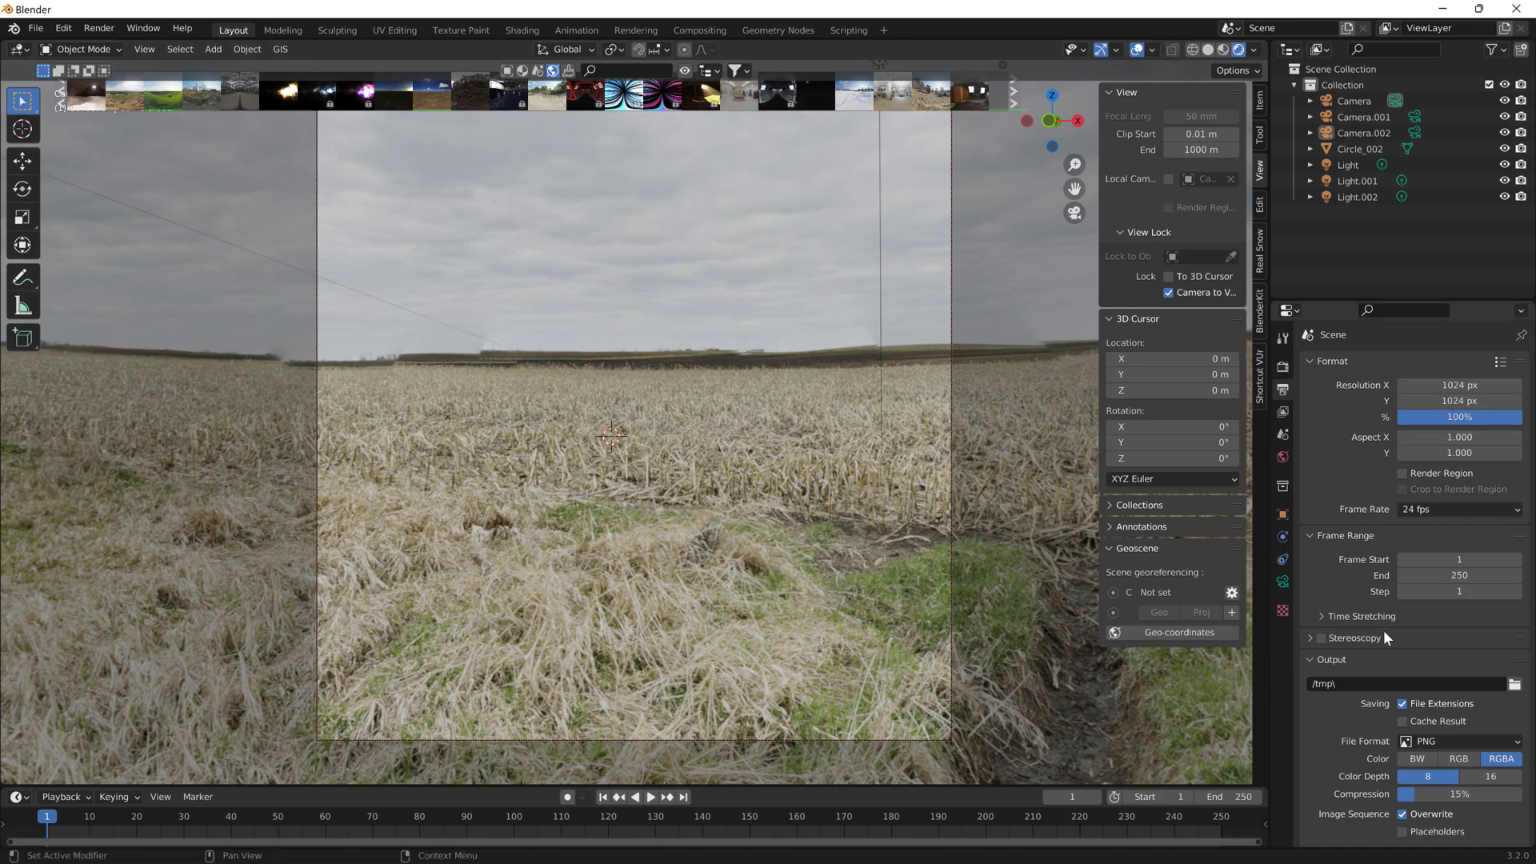
Set the render output to JPEG at 100% quality and the output path to /cube\
{"action": "left_click", "coordinate": [1452, 737]}
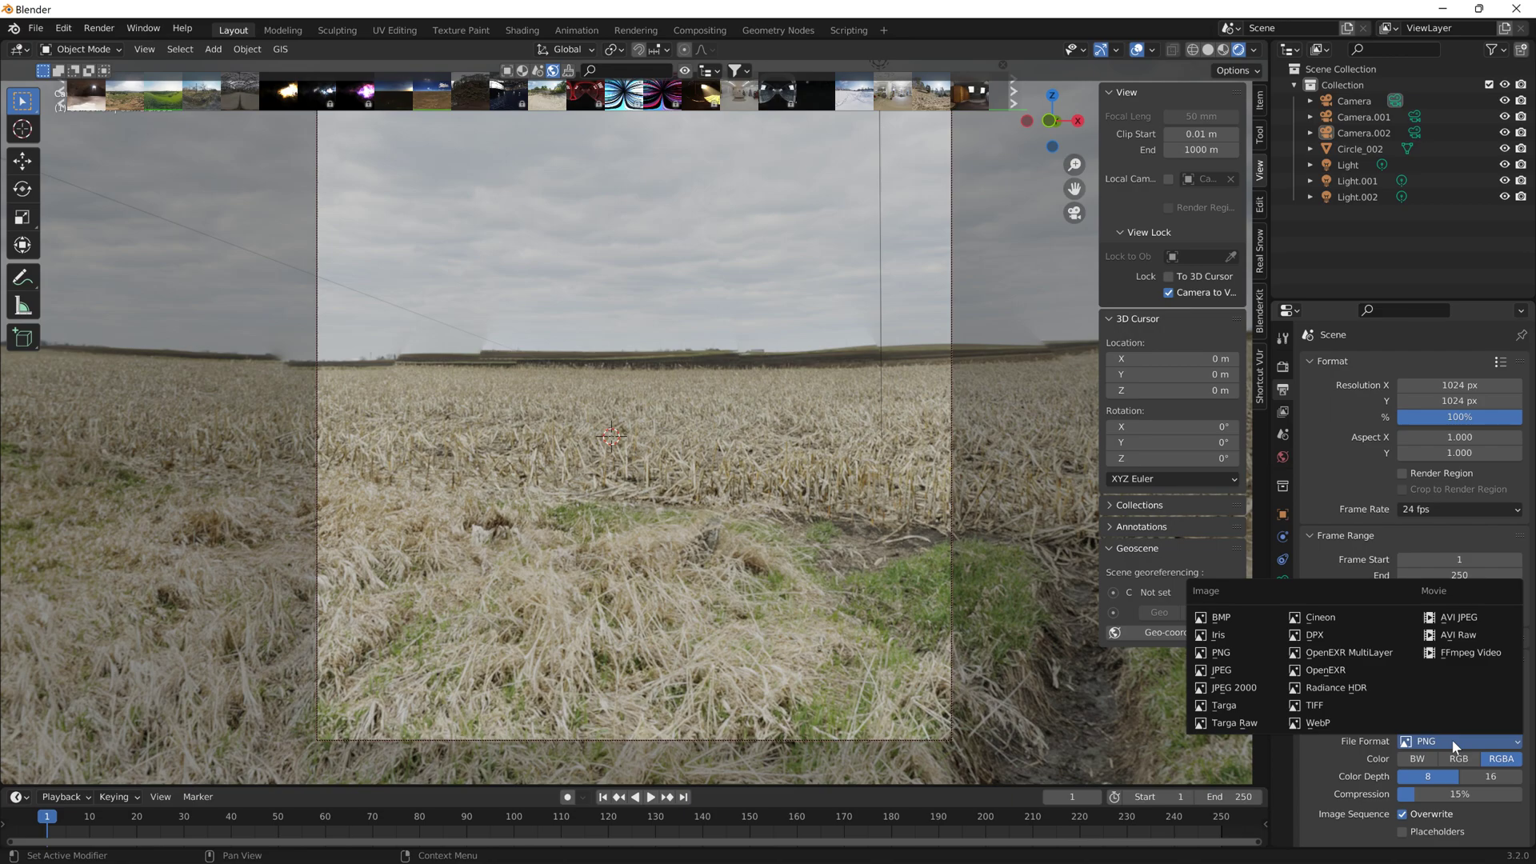
{"action": "left_click", "coordinate": [1264, 672]}
{"action": "left_click_drag", "start_coordinate": [1477, 781], "coordinate": [1524, 782]}
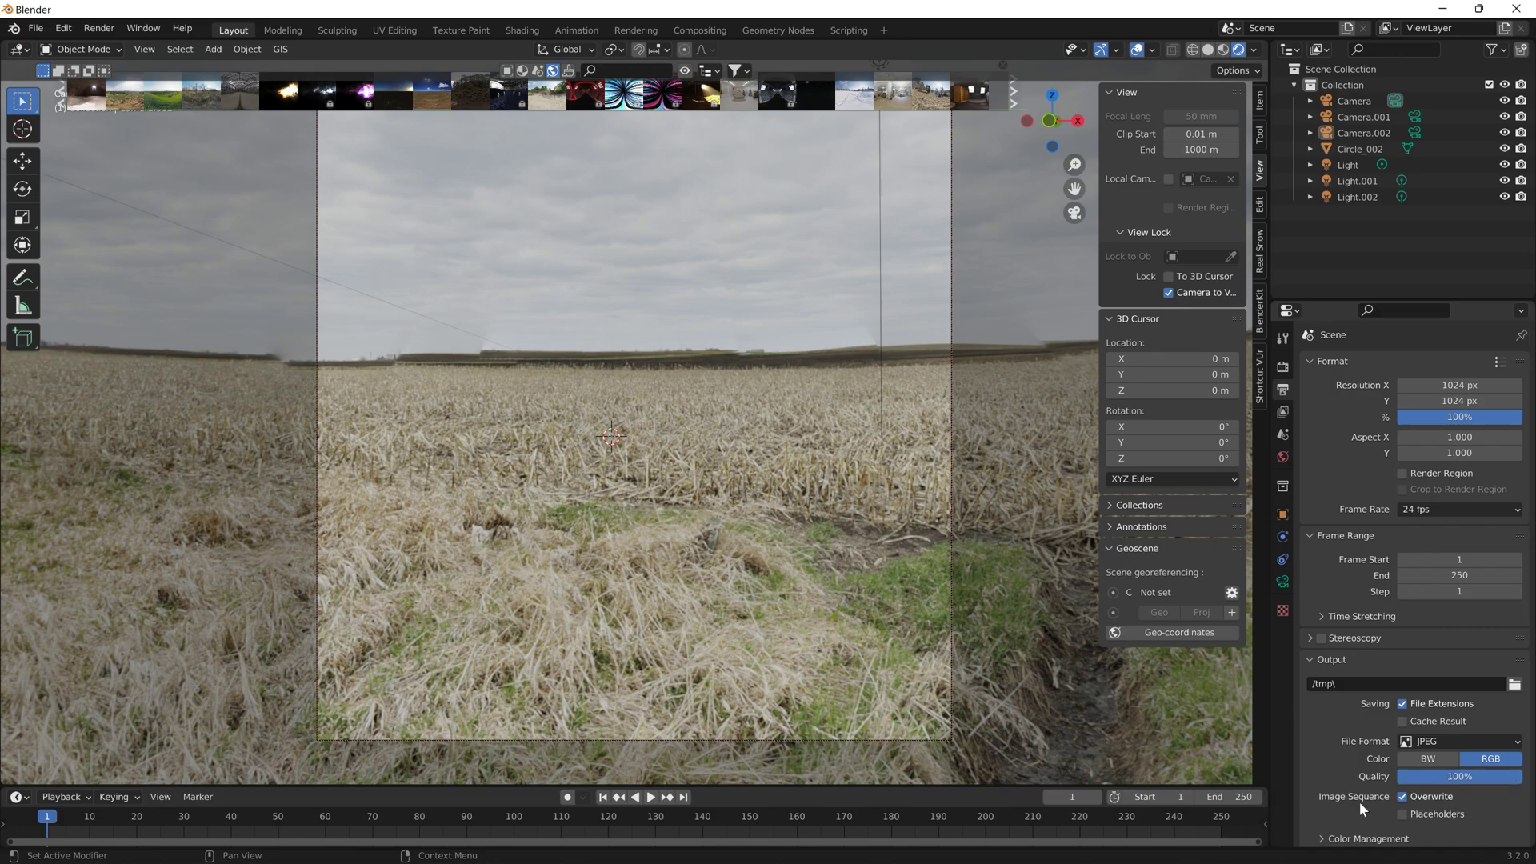
{"action": "left_click", "coordinate": [1333, 680]}
{"action": "left_click_drag", "start_coordinate": [1312, 684], "coordinate": [1316, 685]}
{"action": "type", "text": "cube\\"}
{"action": "key", "text": "Return"}
Render a still image from the camera and start saving the render result as a new file
{"action": "left_click", "coordinate": [97, 28]}
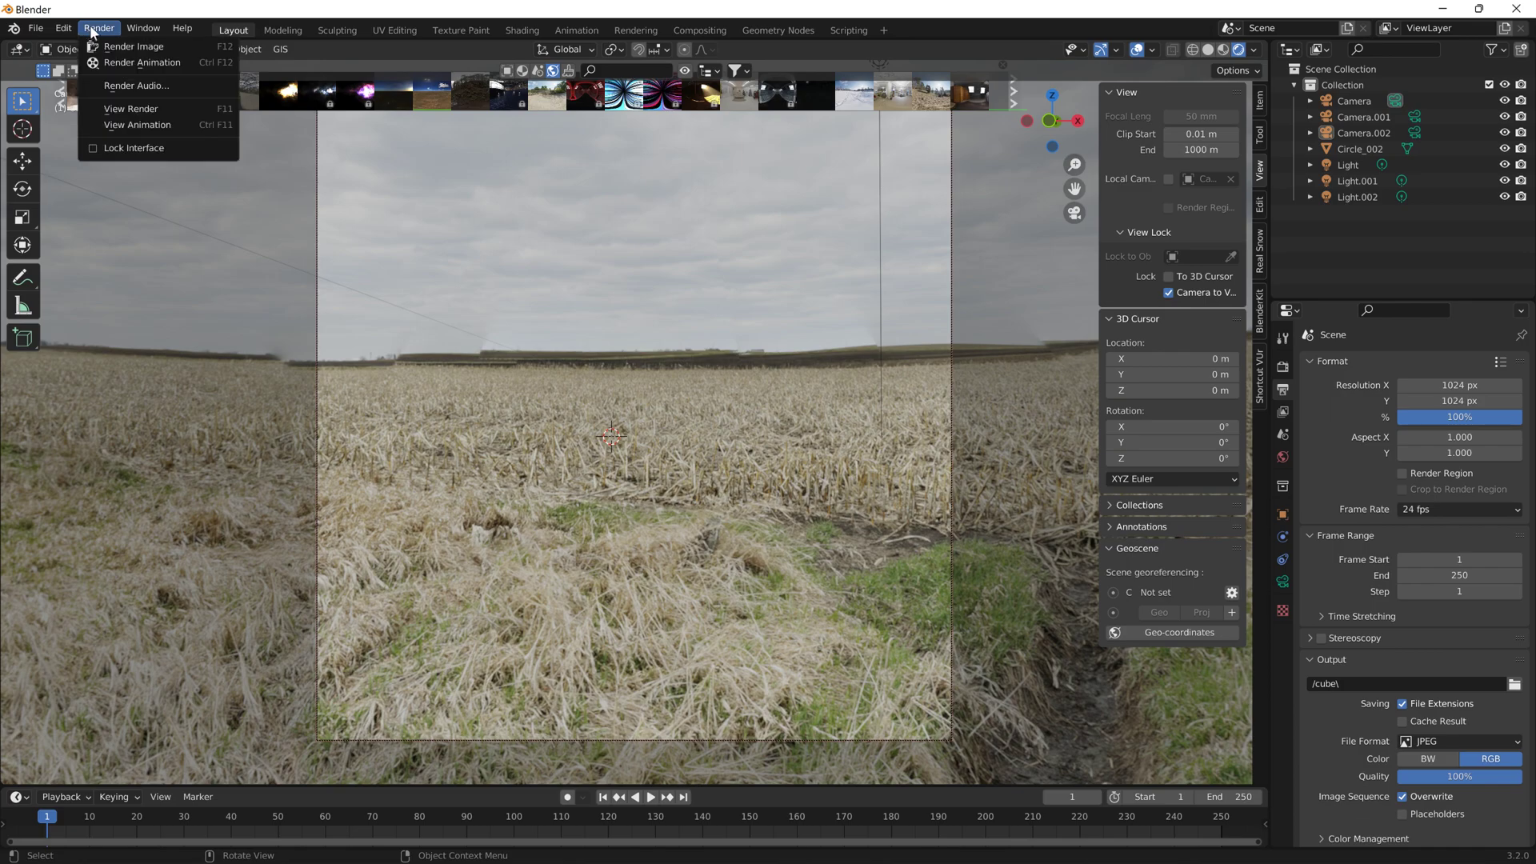
{"action": "left_click", "coordinate": [116, 46]}
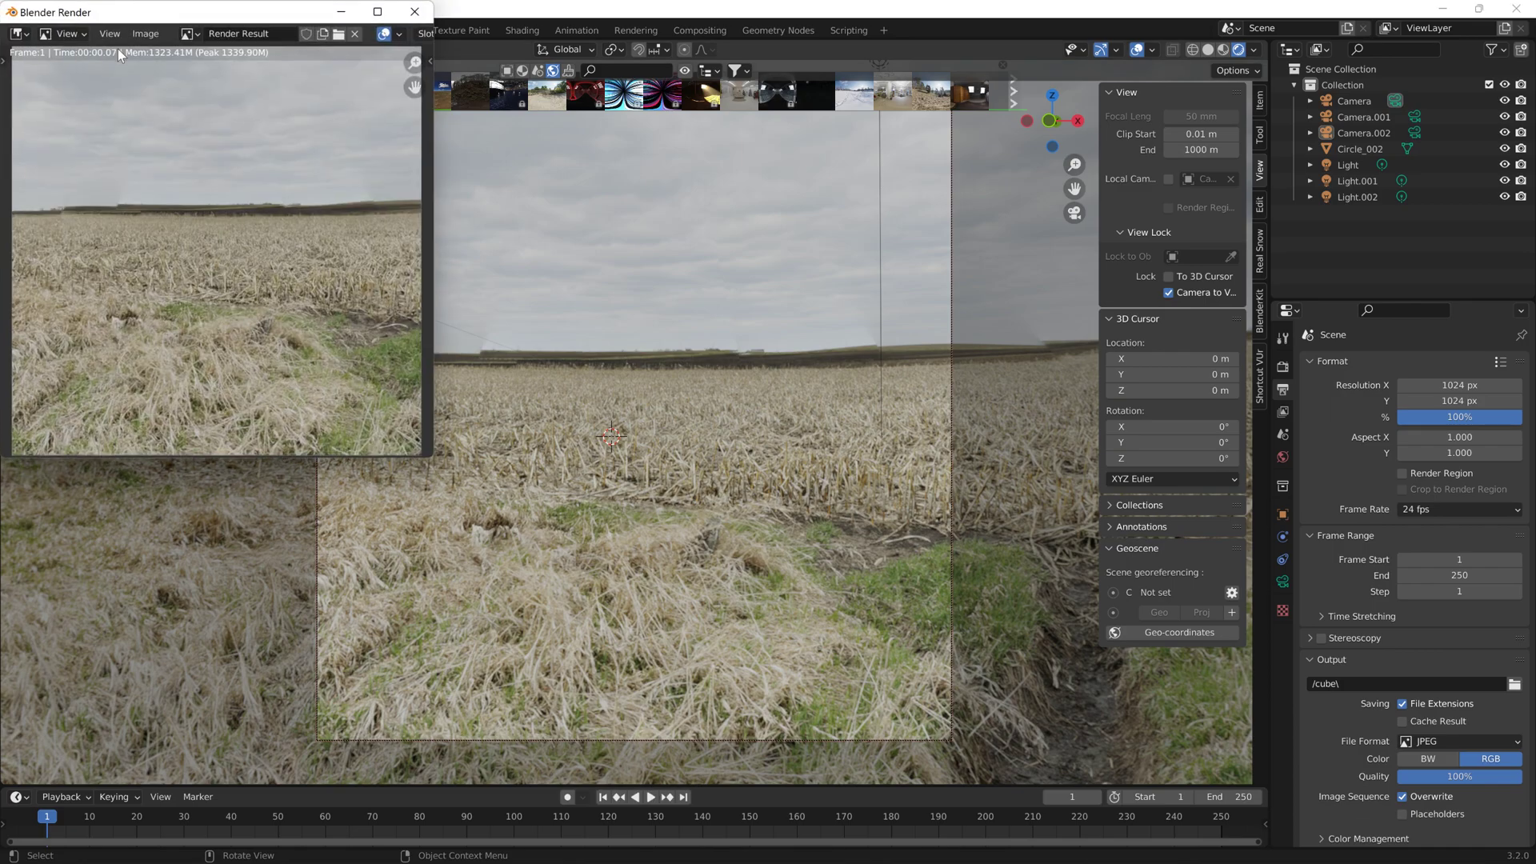
{"action": "left_click", "coordinate": [159, 41]}
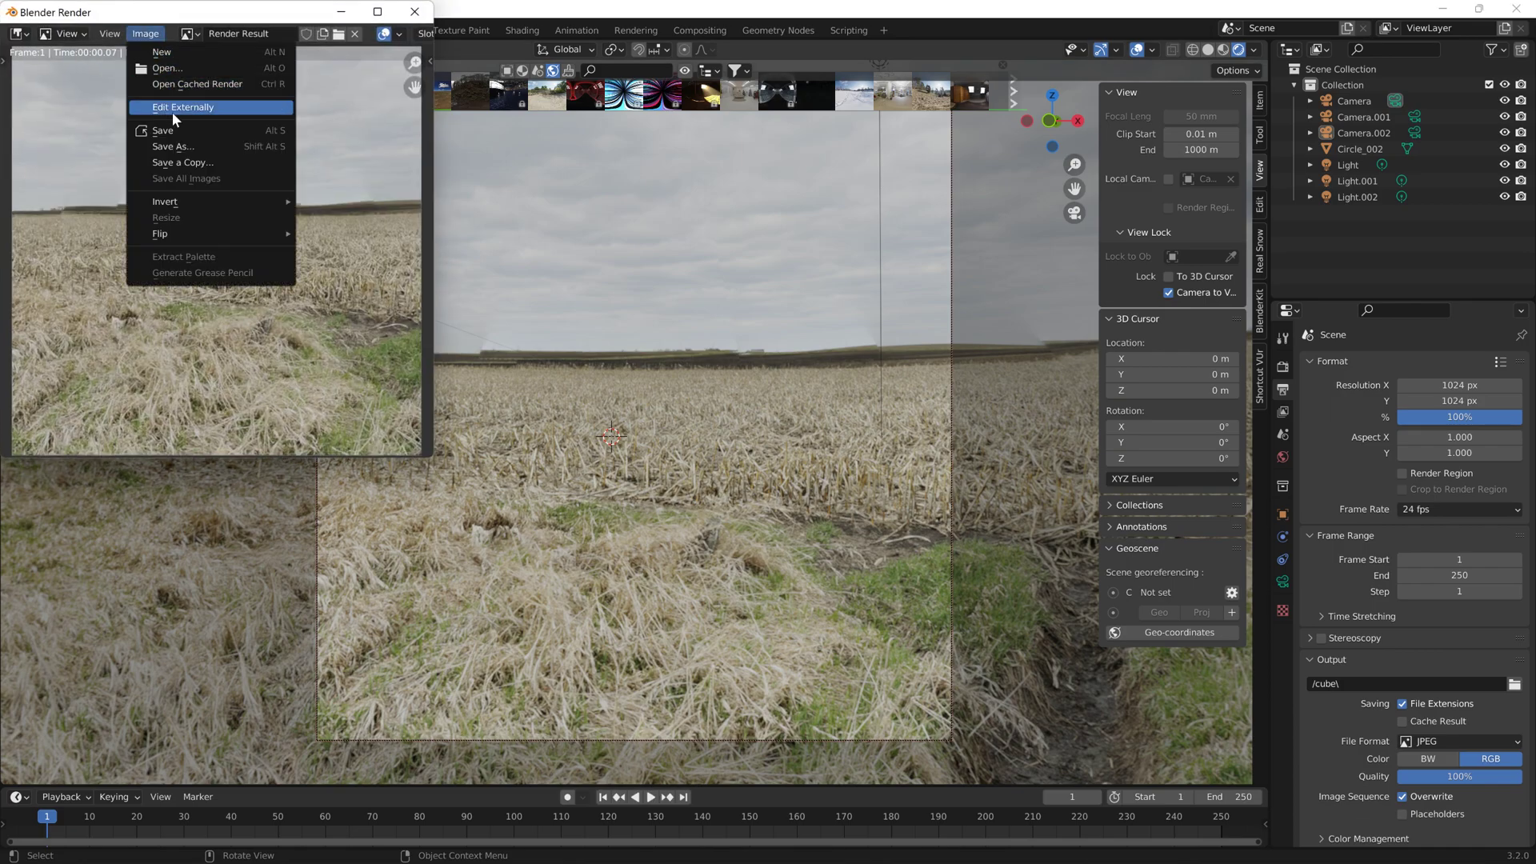
{"action": "left_click", "coordinate": [185, 149]}
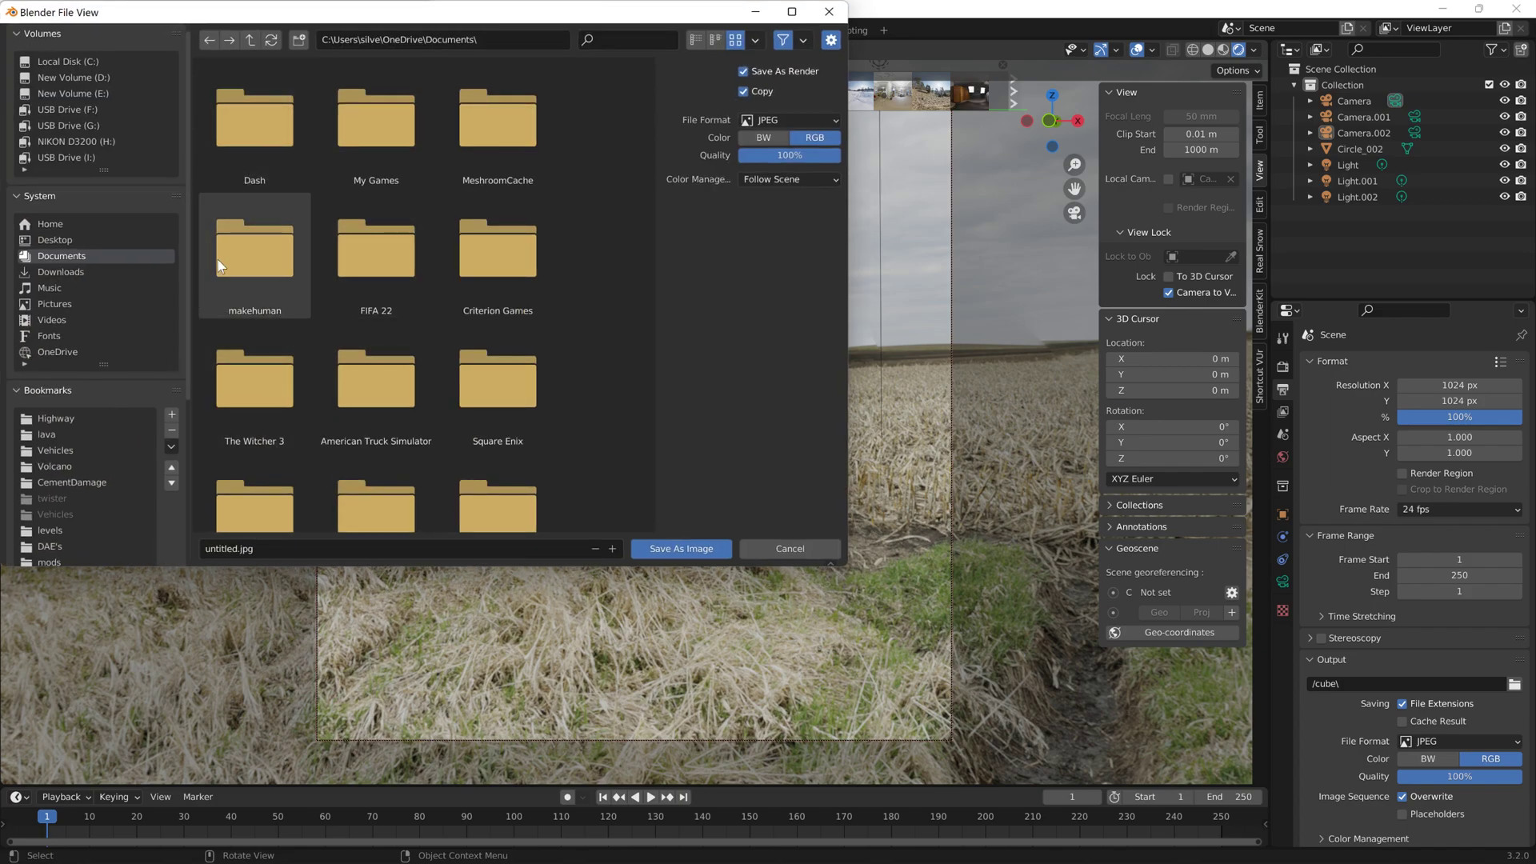
Browse to the Desktop for the save location and open the "0.25 - Shortcut" folder
{"action": "scroll", "coordinate": [344, 462], "scroll_direction": "down", "scroll_amount": 2}
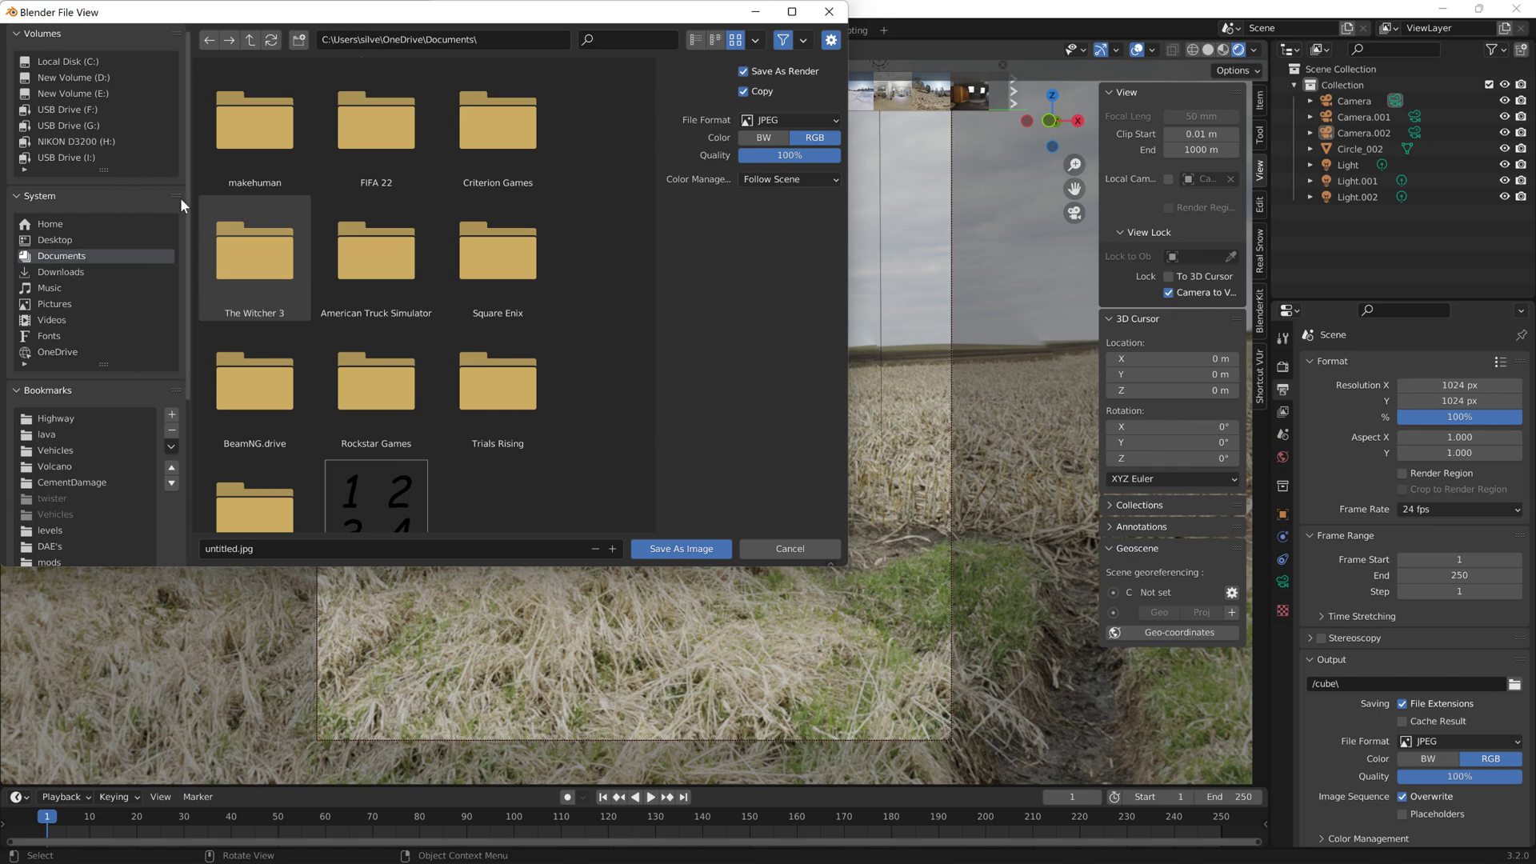
{"action": "left_click", "coordinate": [65, 240]}
{"action": "scroll", "coordinate": [413, 294], "scroll_direction": "down", "scroll_amount": 4}
{"action": "scroll", "coordinate": [488, 373], "scroll_direction": "down", "scroll_amount": 5}
{"action": "scroll", "coordinate": [583, 410], "scroll_direction": "down", "scroll_amount": 5}
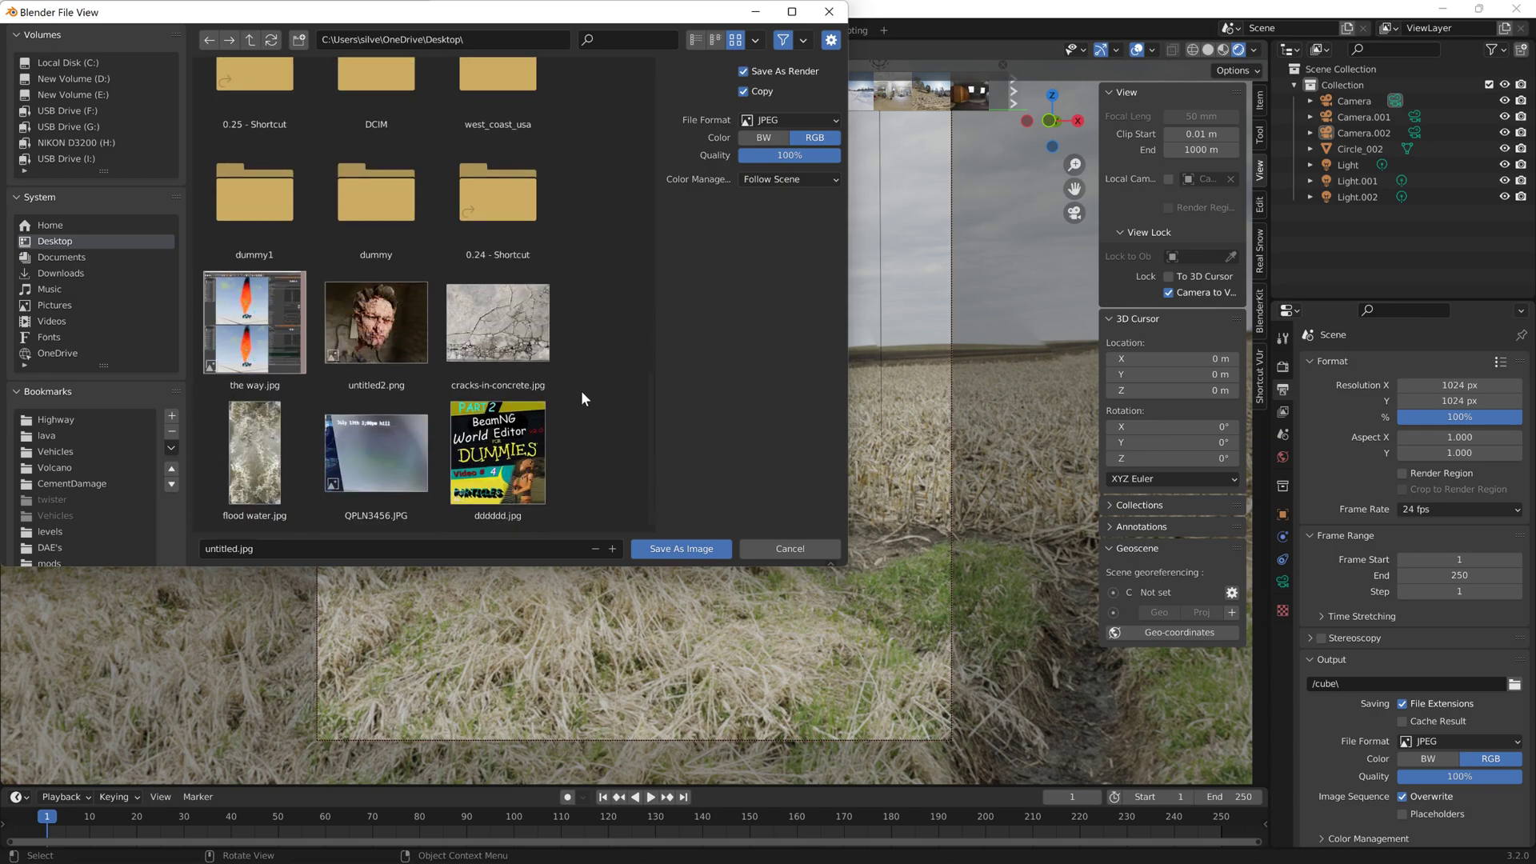
{"action": "scroll", "coordinate": [581, 392], "scroll_direction": "up", "scroll_amount": 2}
{"action": "double_click", "coordinate": [292, 120]}
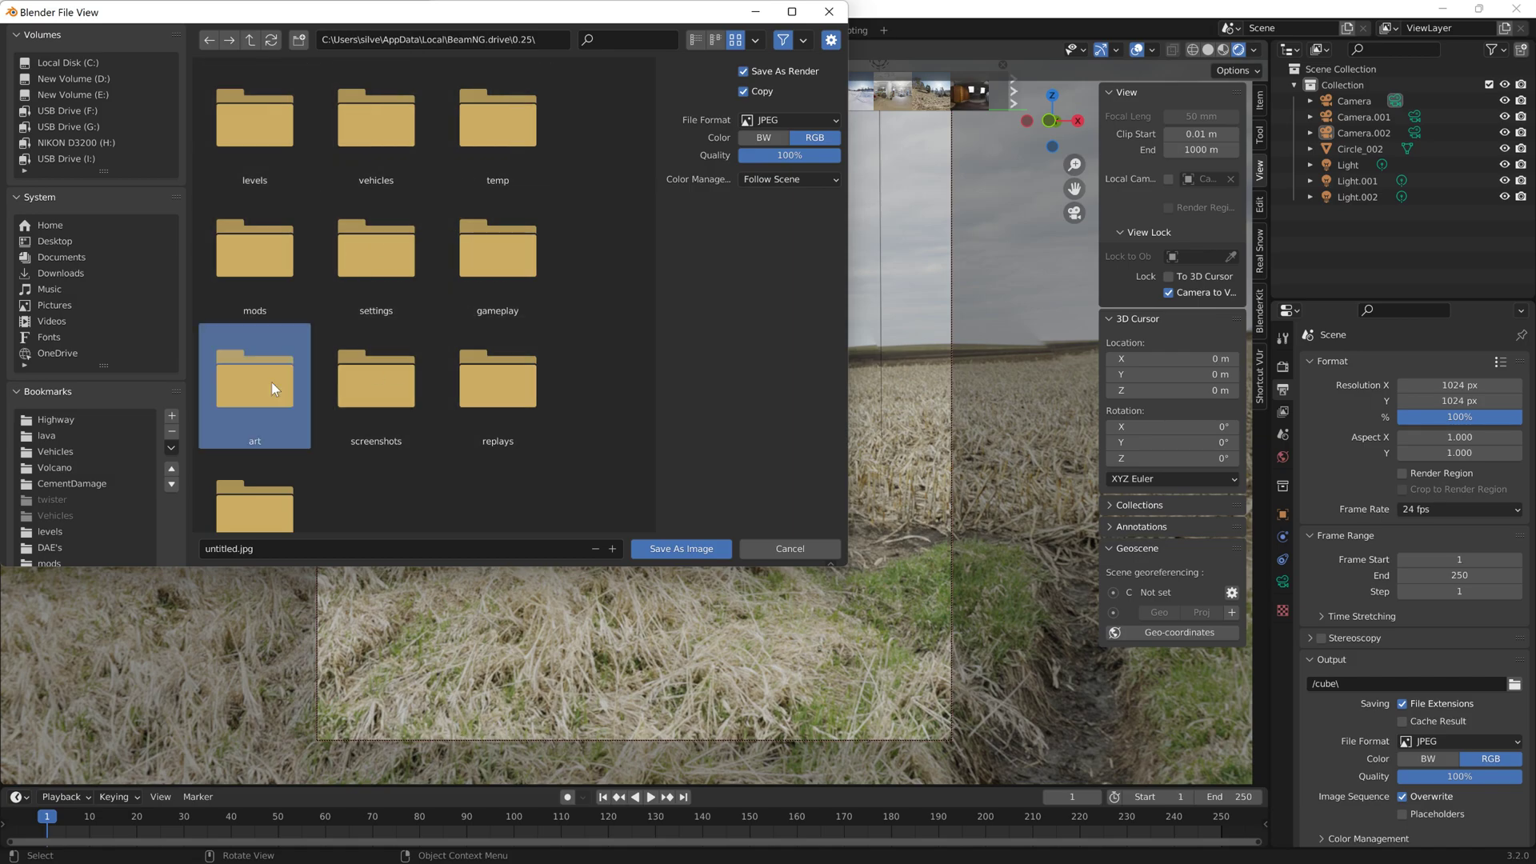
{"action": "double_click", "coordinate": [272, 381]}
{"action": "left_click", "coordinate": [280, 117]}
{"action": "left_click", "coordinate": [250, 39]}
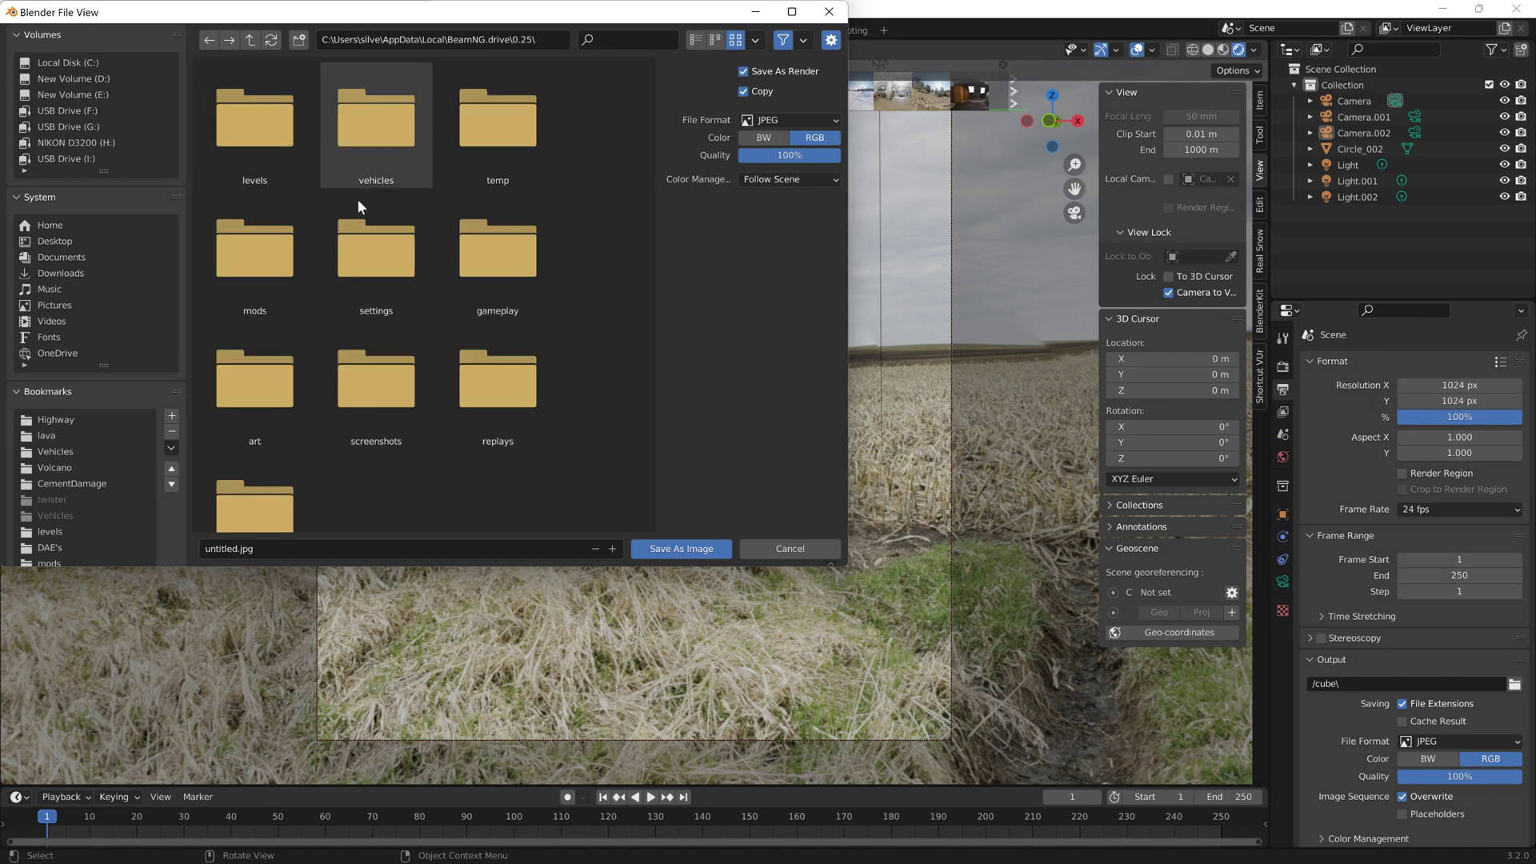
Open the art folder of the smallgrid level, inside levels, as the save location
{"action": "double_click", "coordinate": [261, 137]}
{"action": "double_click", "coordinate": [259, 141]}
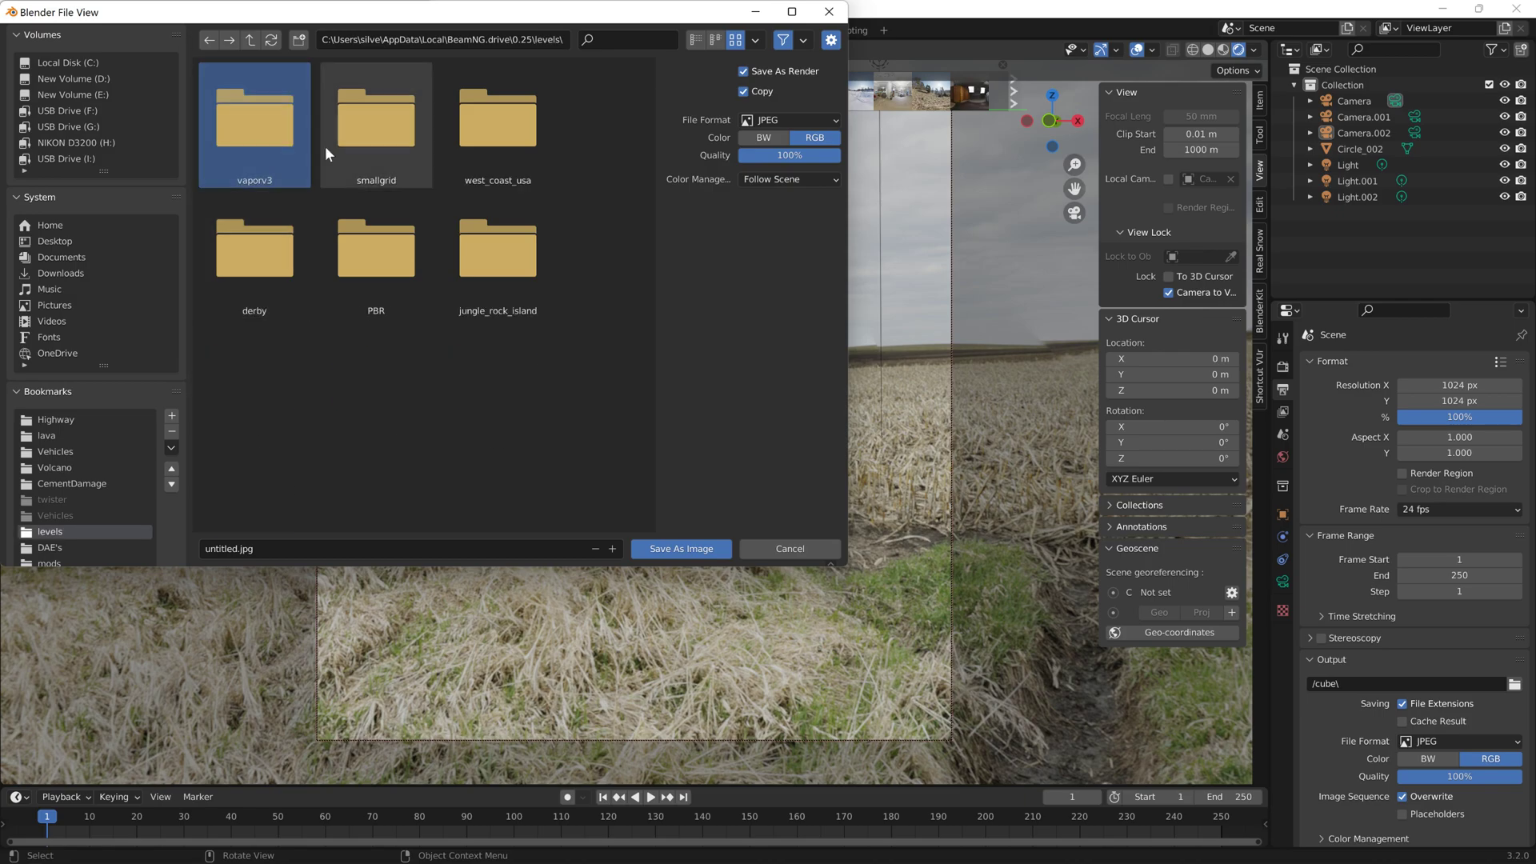
{"action": "double_click", "coordinate": [264, 132]}
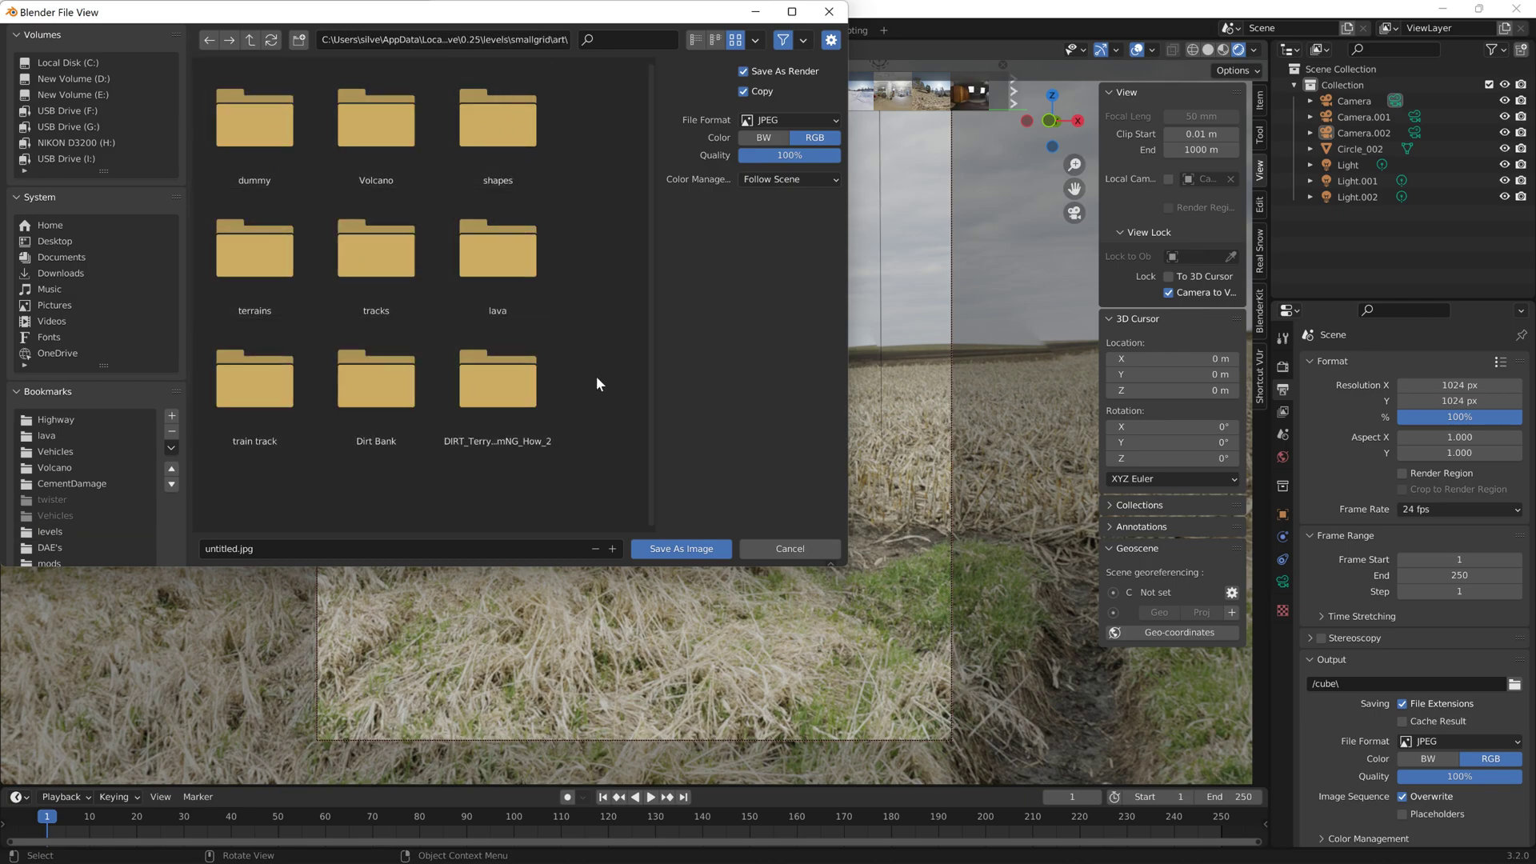
{"action": "double_click", "coordinate": [527, 149]}
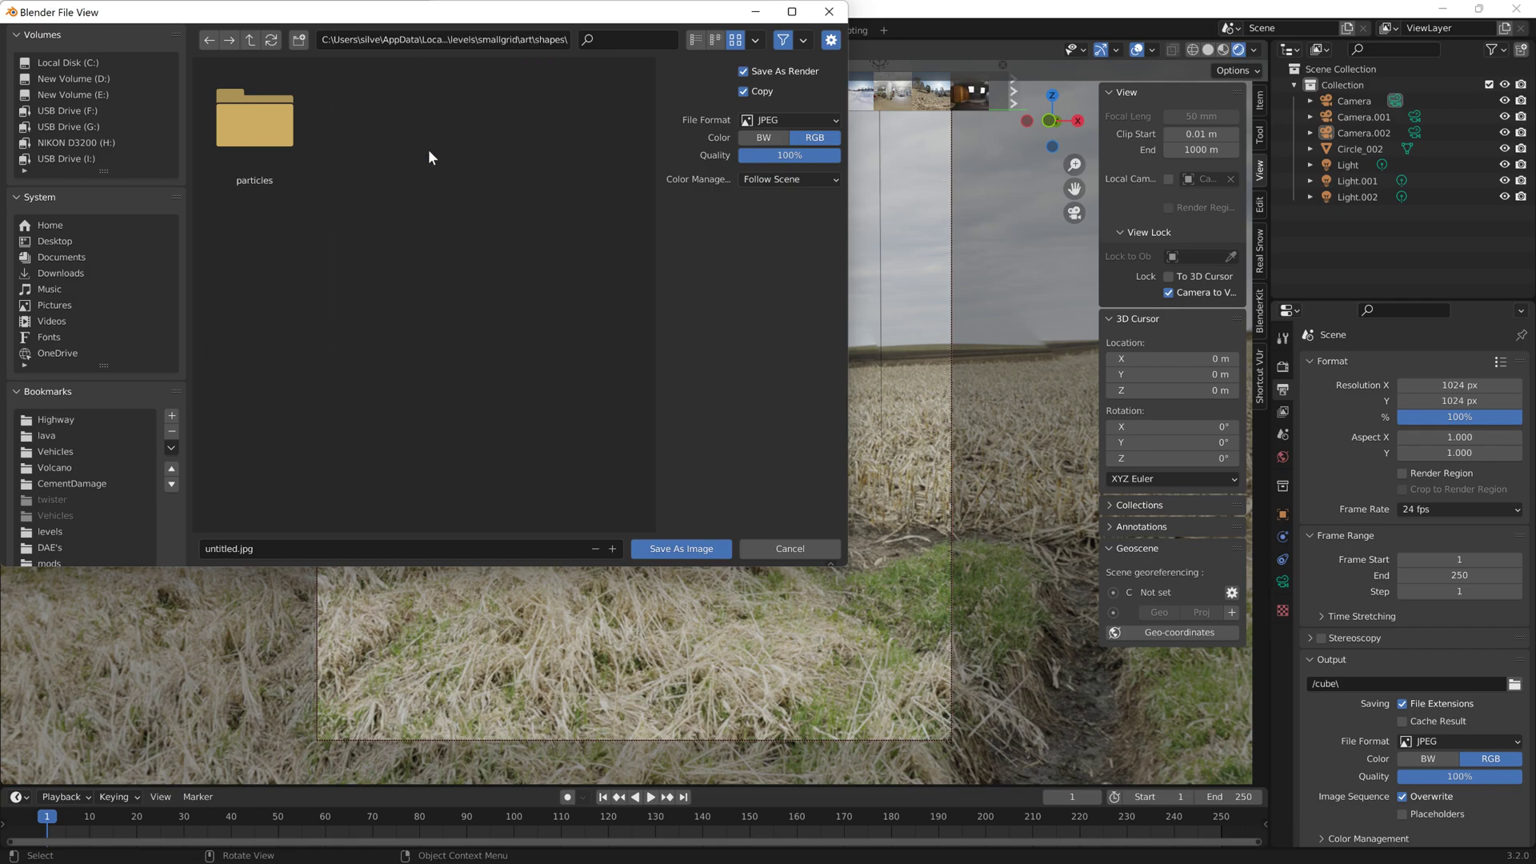
{"action": "left_click", "coordinate": [254, 39]}
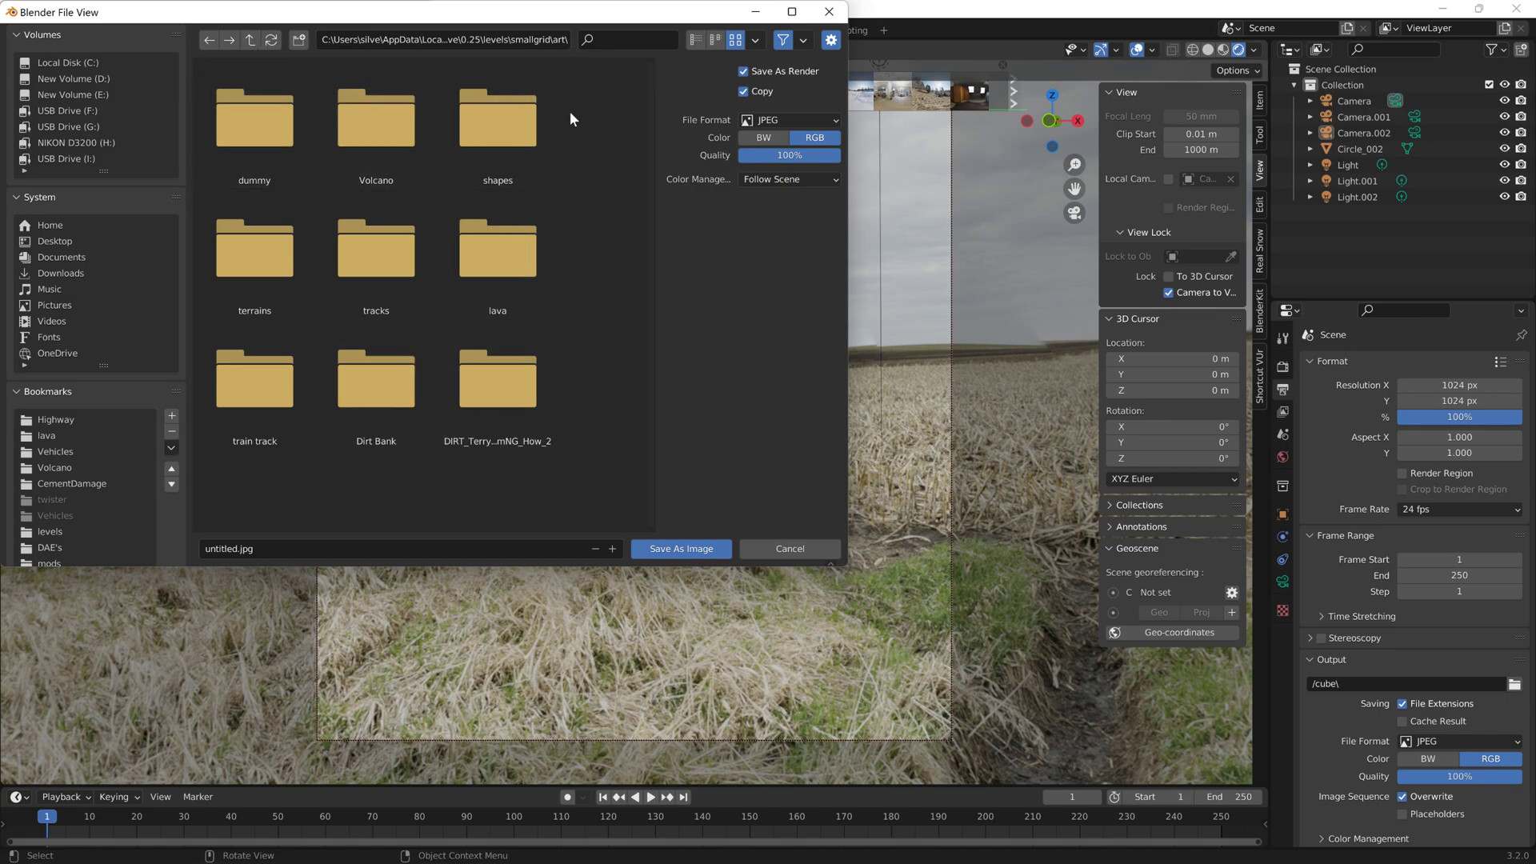
{"action": "left_click", "coordinate": [254, 40]}
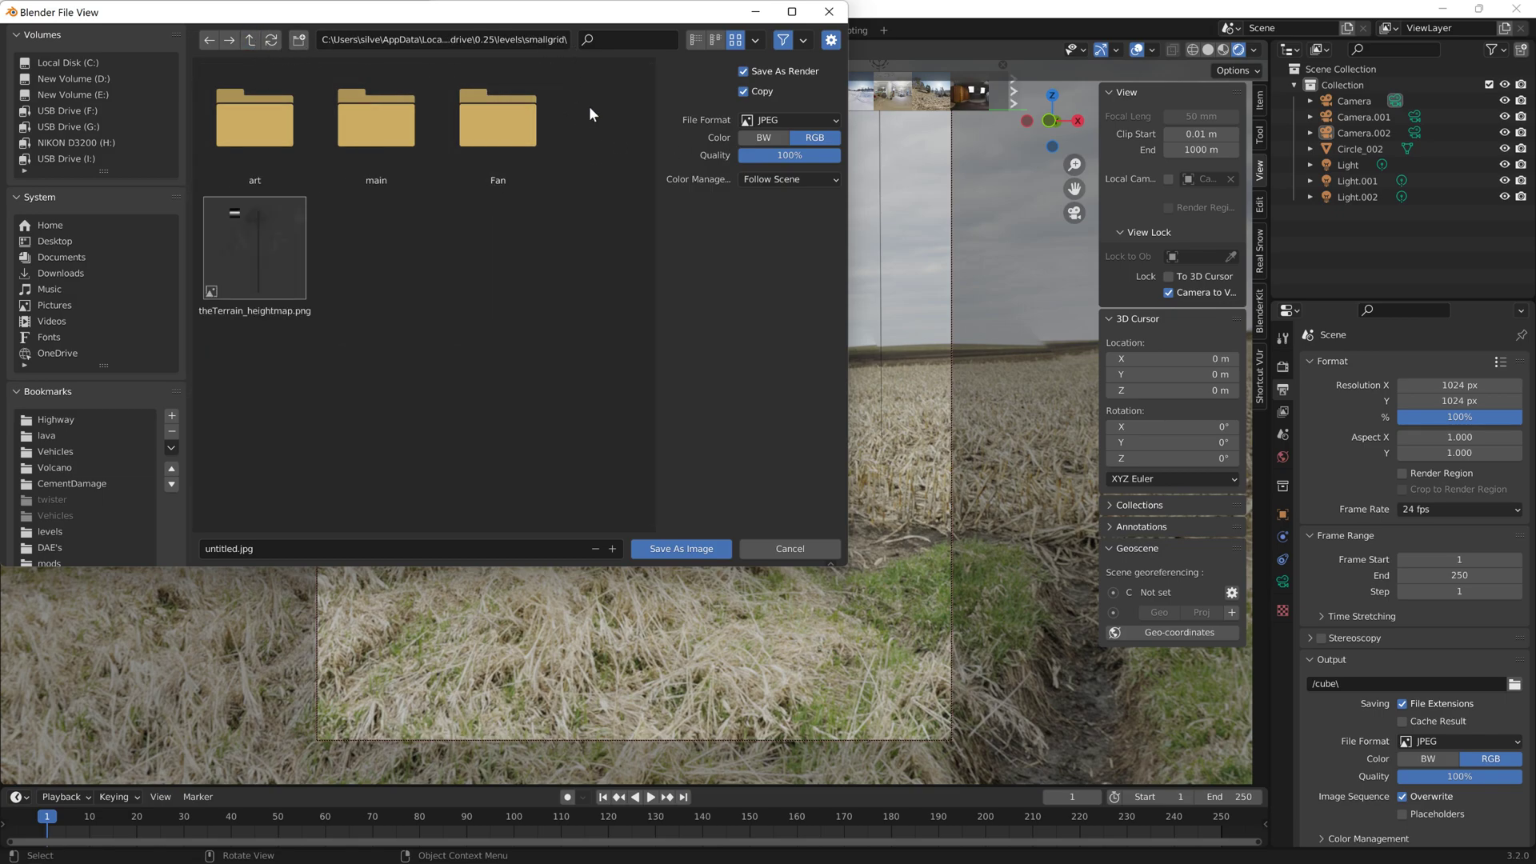
{"action": "double_click", "coordinate": [268, 146]}
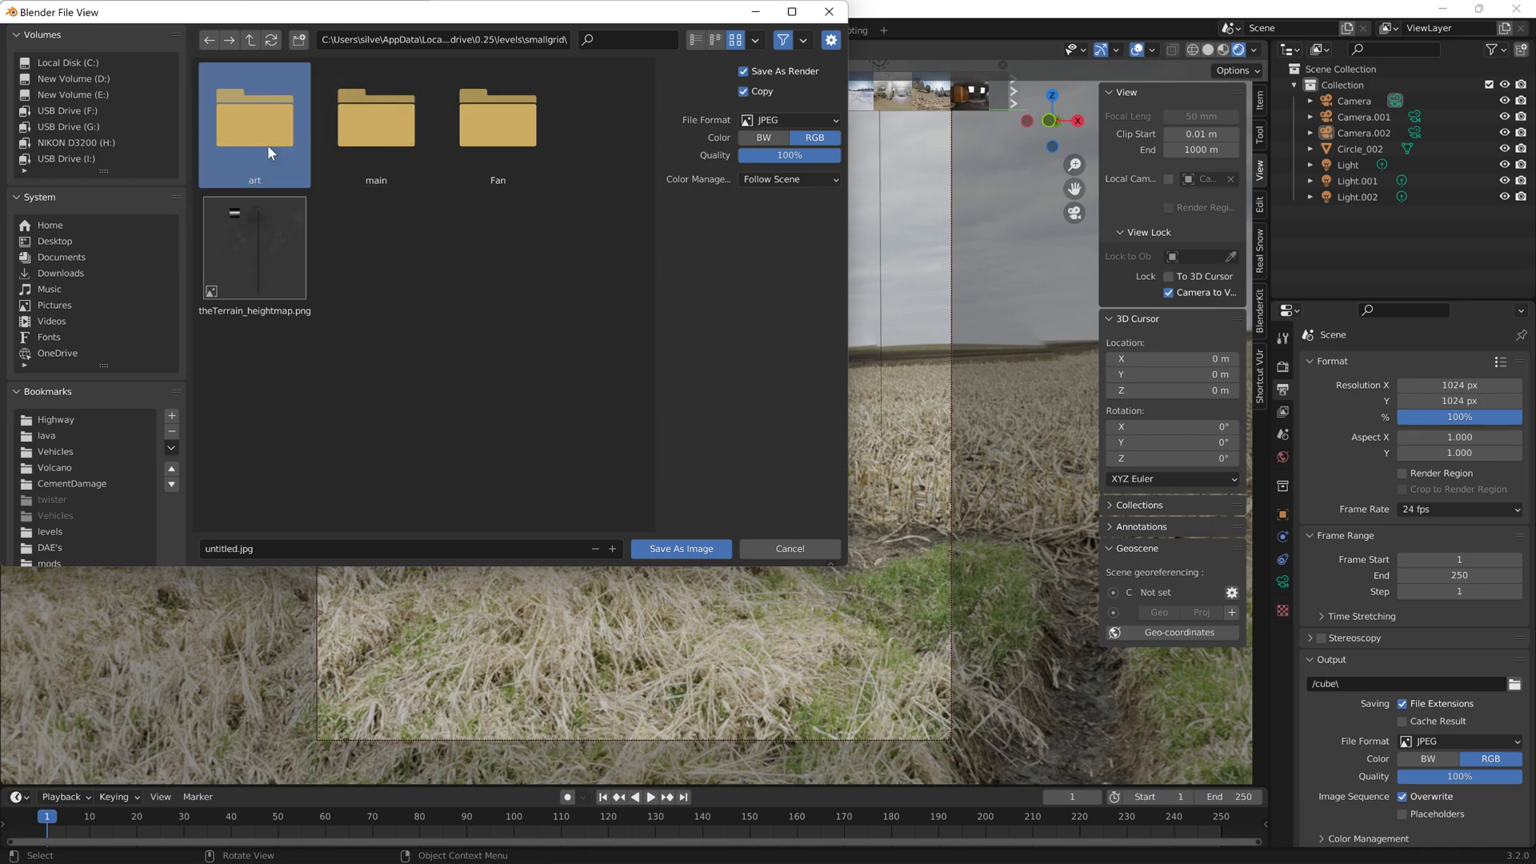
Create a new folder named cube inside the art folder and open it
{"action": "left_click", "coordinate": [298, 40]}
{"action": "type", "text": "cub"}
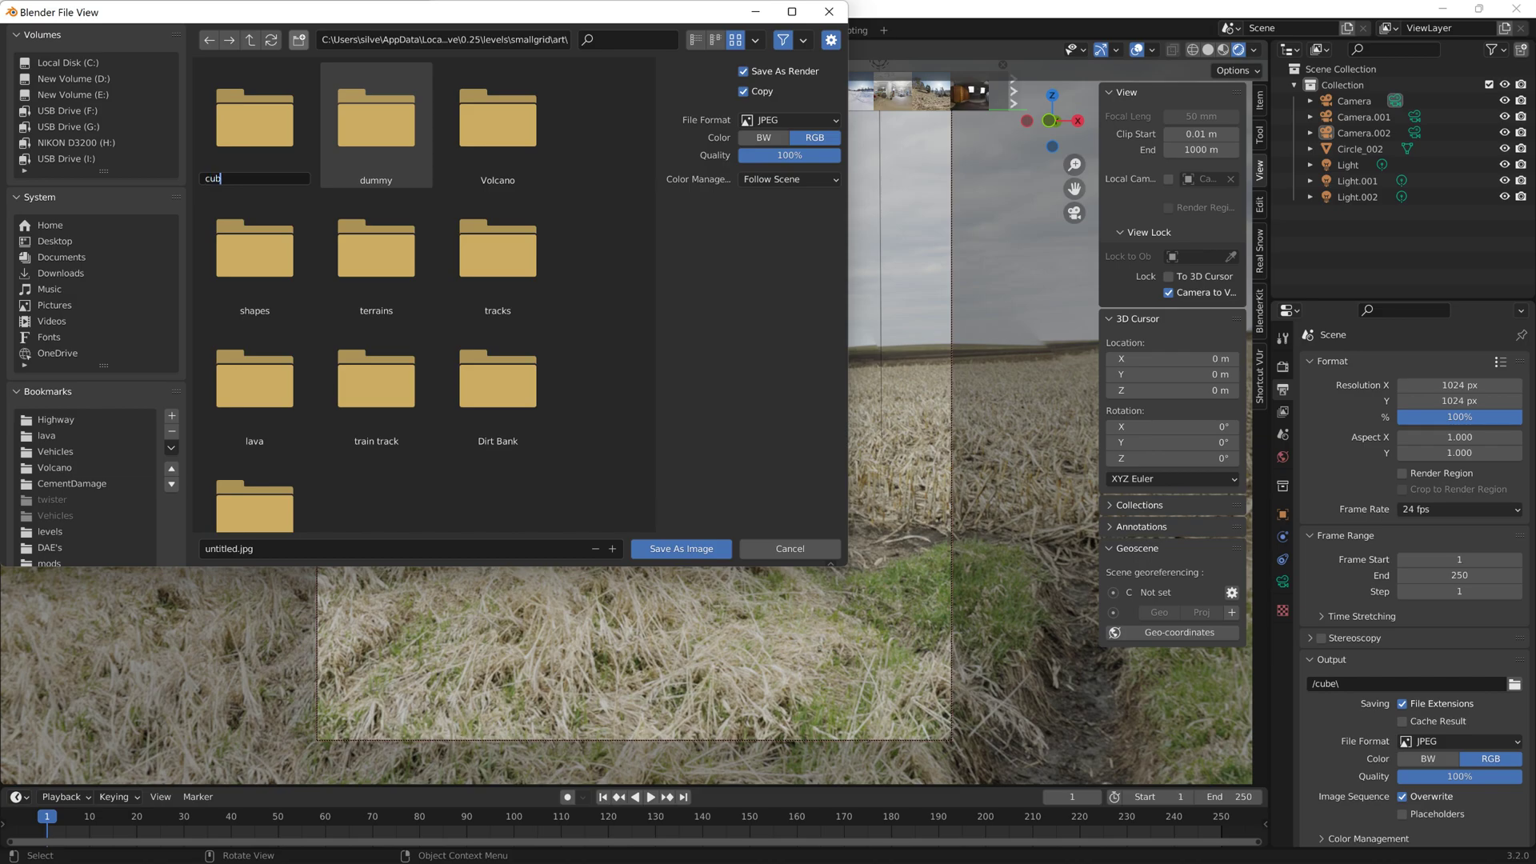
{"action": "type", "text": "e"}
{"action": "key", "text": "Return"}
{"action": "double_click", "coordinate": [274, 156]}
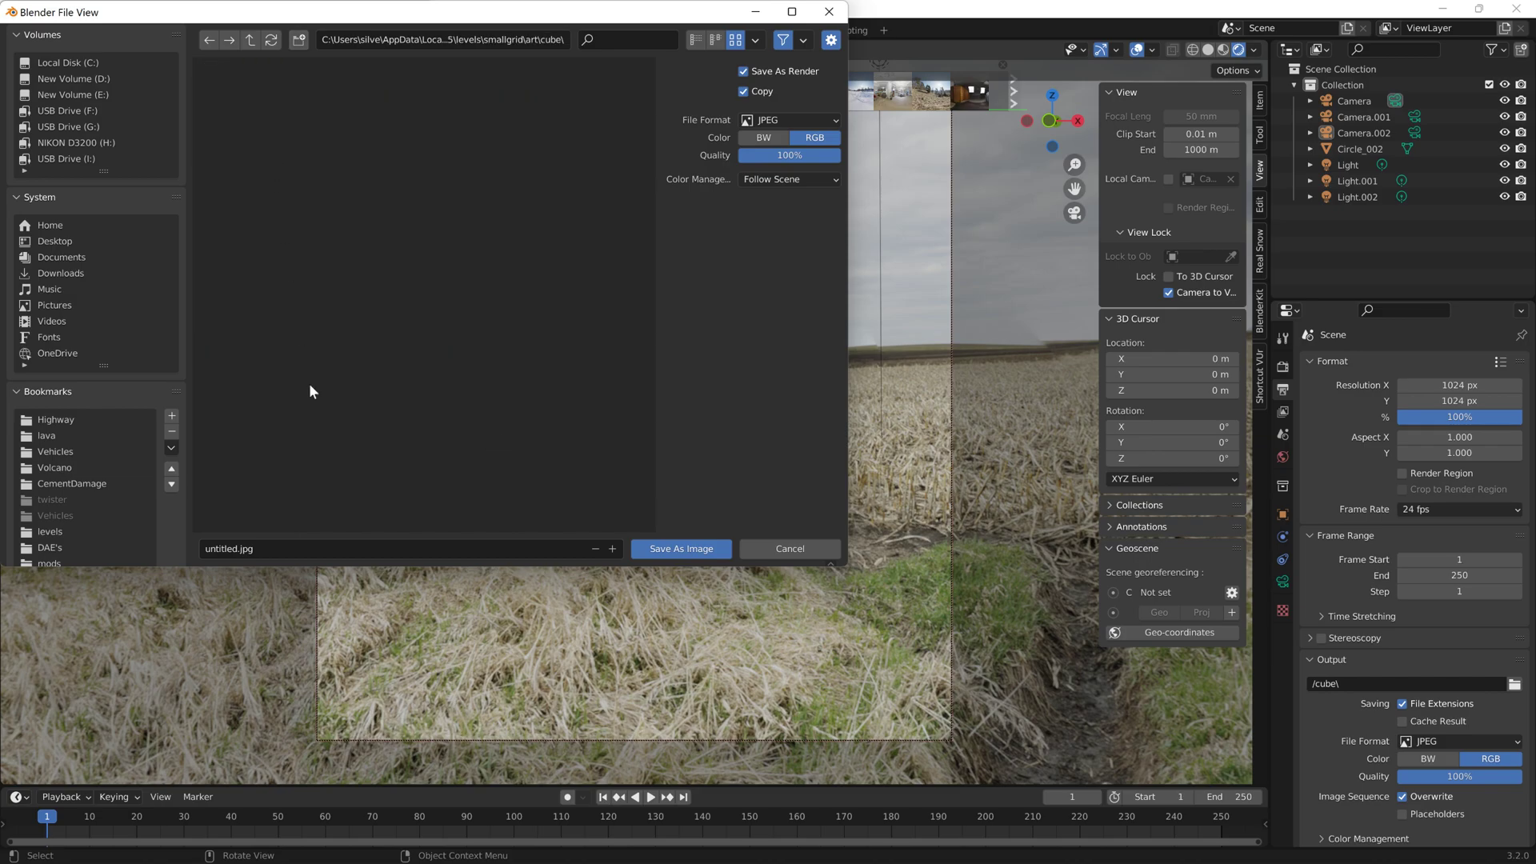
Save the front render as f.jpg in the cube folder and close the render window
{"action": "left_click", "coordinate": [322, 548]}
{"action": "type", "text": "front"}
{"action": "left_click", "coordinate": [676, 550]}
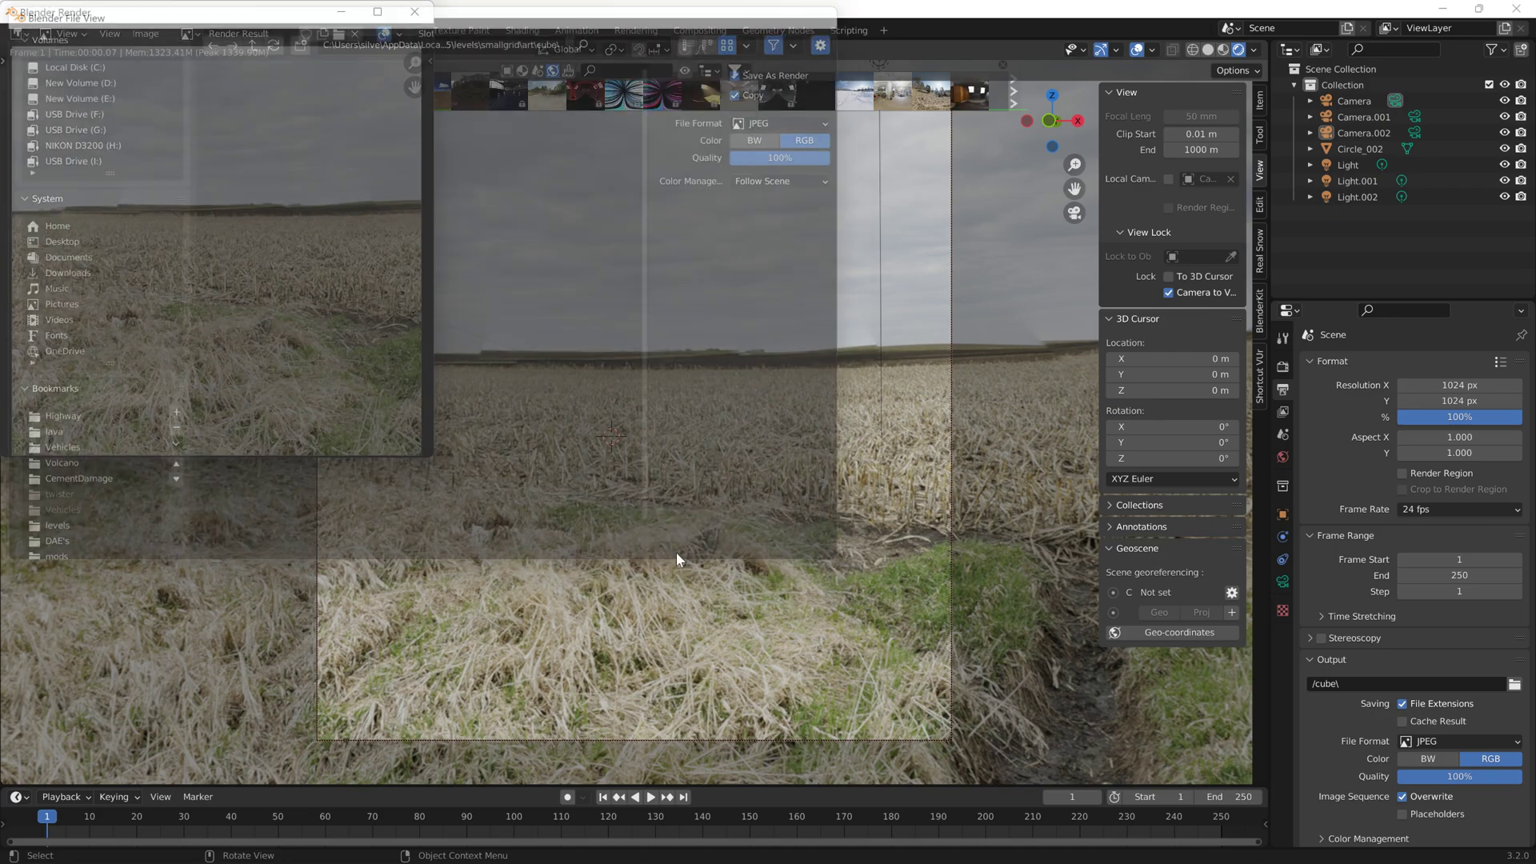
{"action": "left_click", "coordinate": [413, 12]}
Turn the locked camera to the left-hand view with the bare trees and render a still image
{"action": "middle_click_drag", "start_coordinate": [662, 350], "coordinate": [516, 349]}
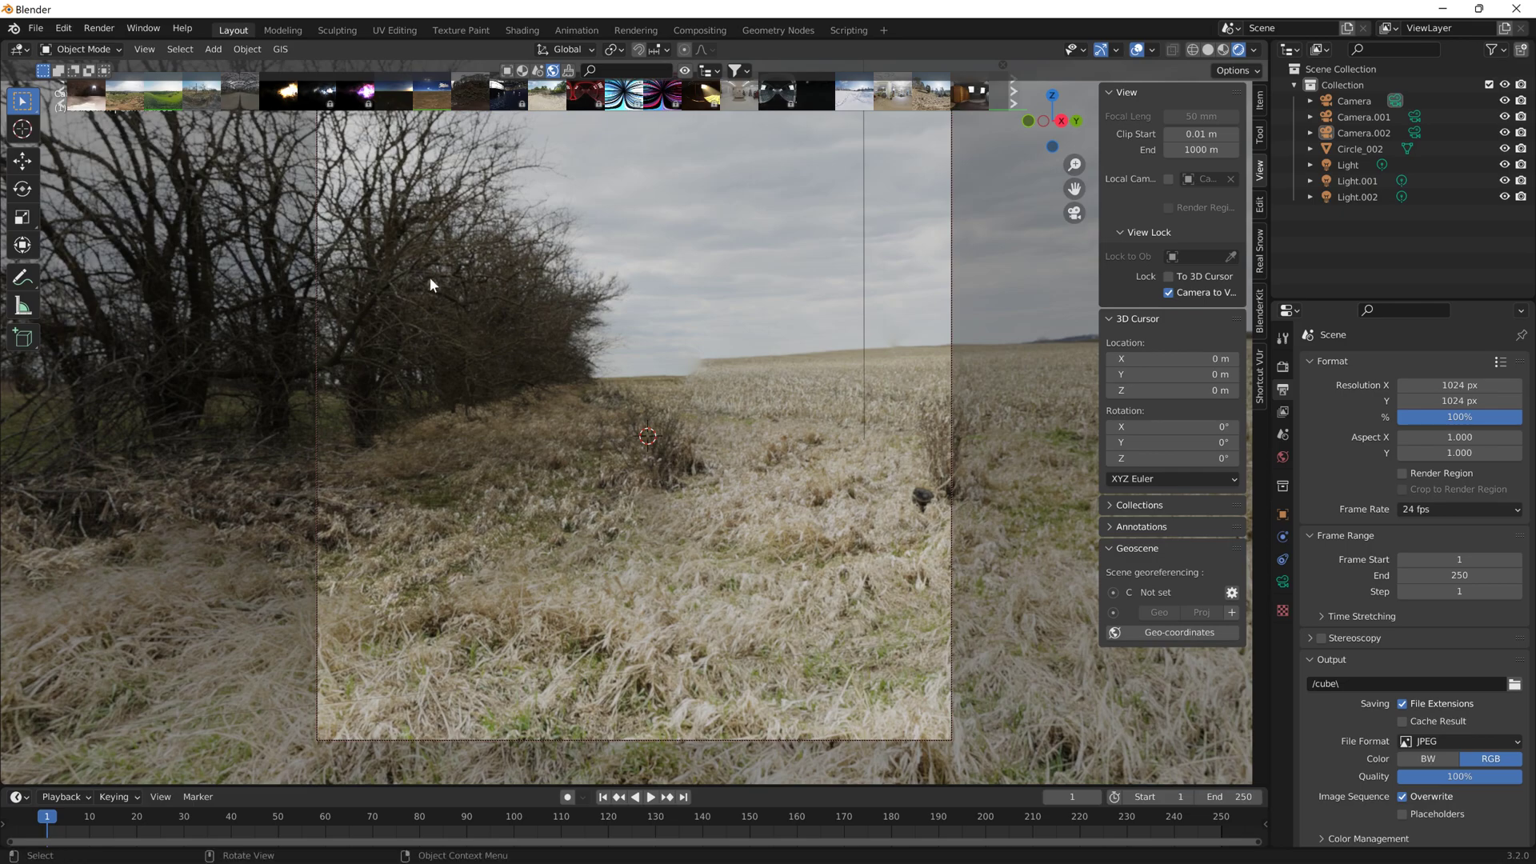
{"action": "left_click", "coordinate": [63, 28]}
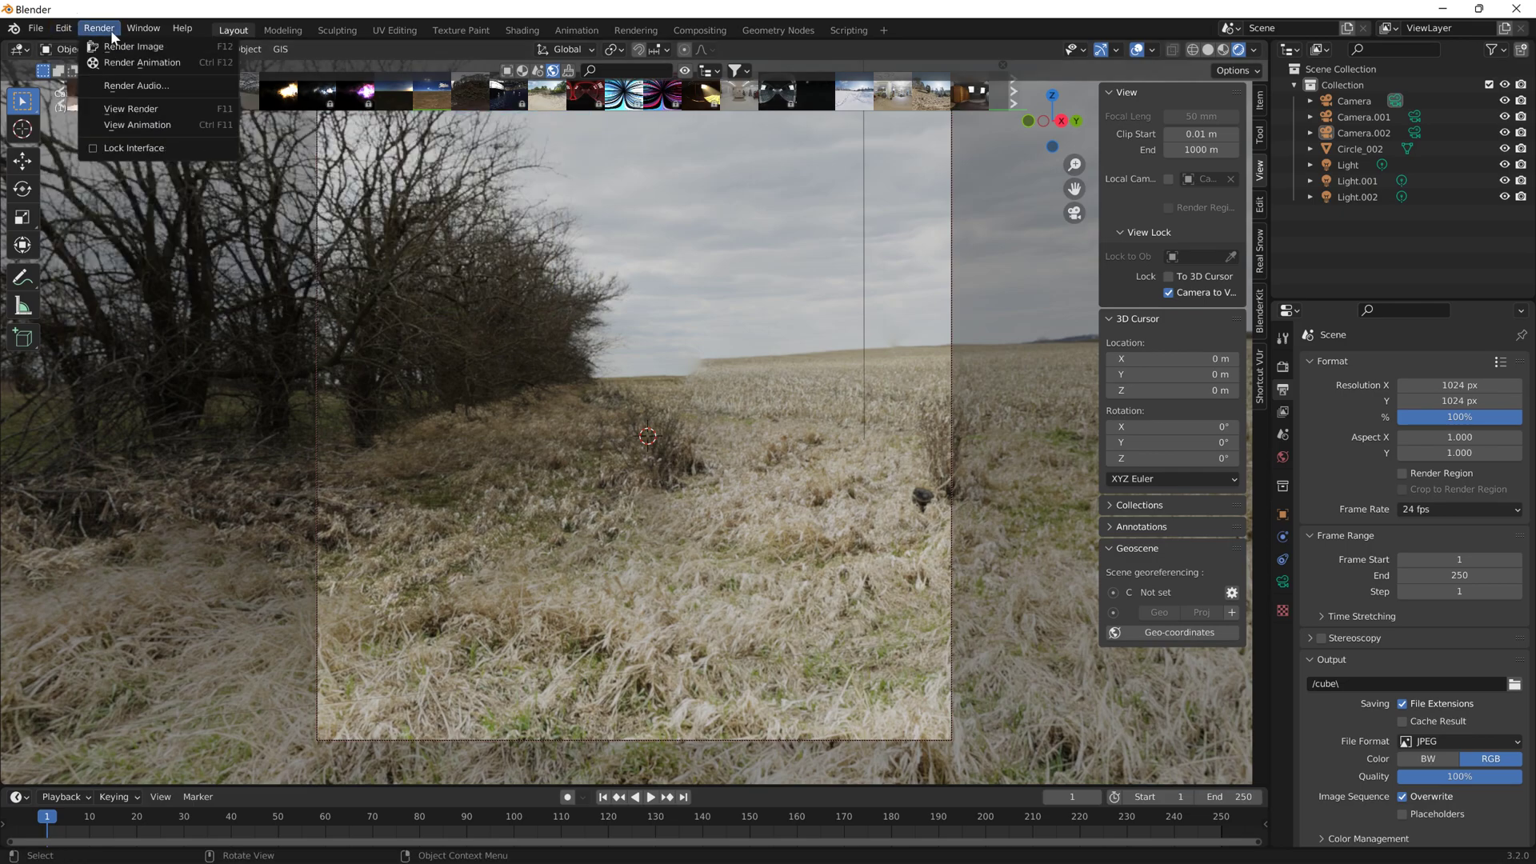
{"action": "left_click", "coordinate": [127, 47]}
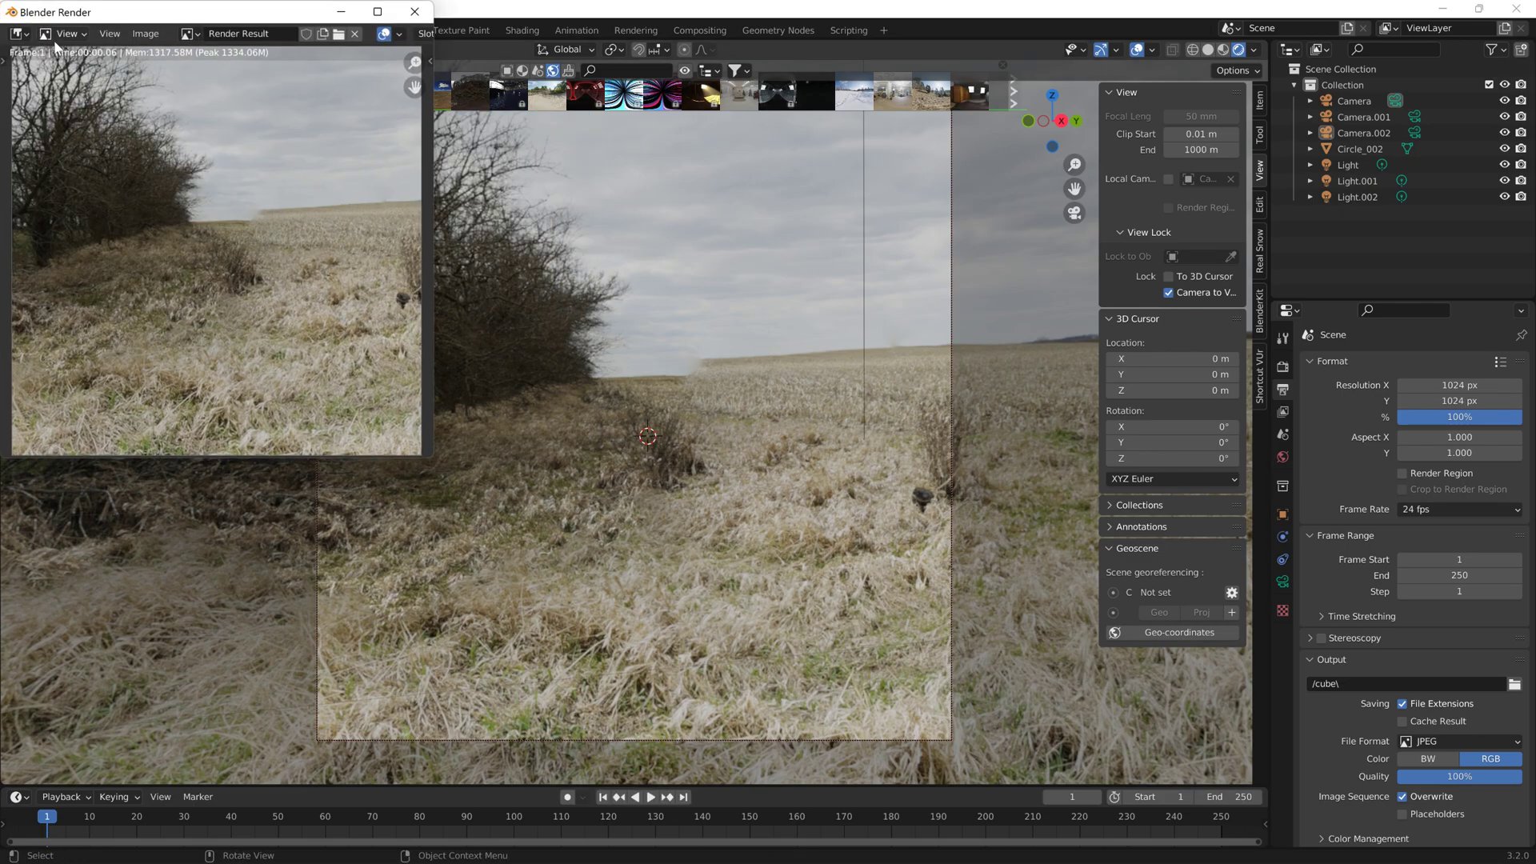
Save the left-view render as l.jpg in the cube folder
{"action": "left_click", "coordinate": [146, 33]}
{"action": "left_click", "coordinate": [199, 152]}
{"action": "left_click", "coordinate": [224, 526]}
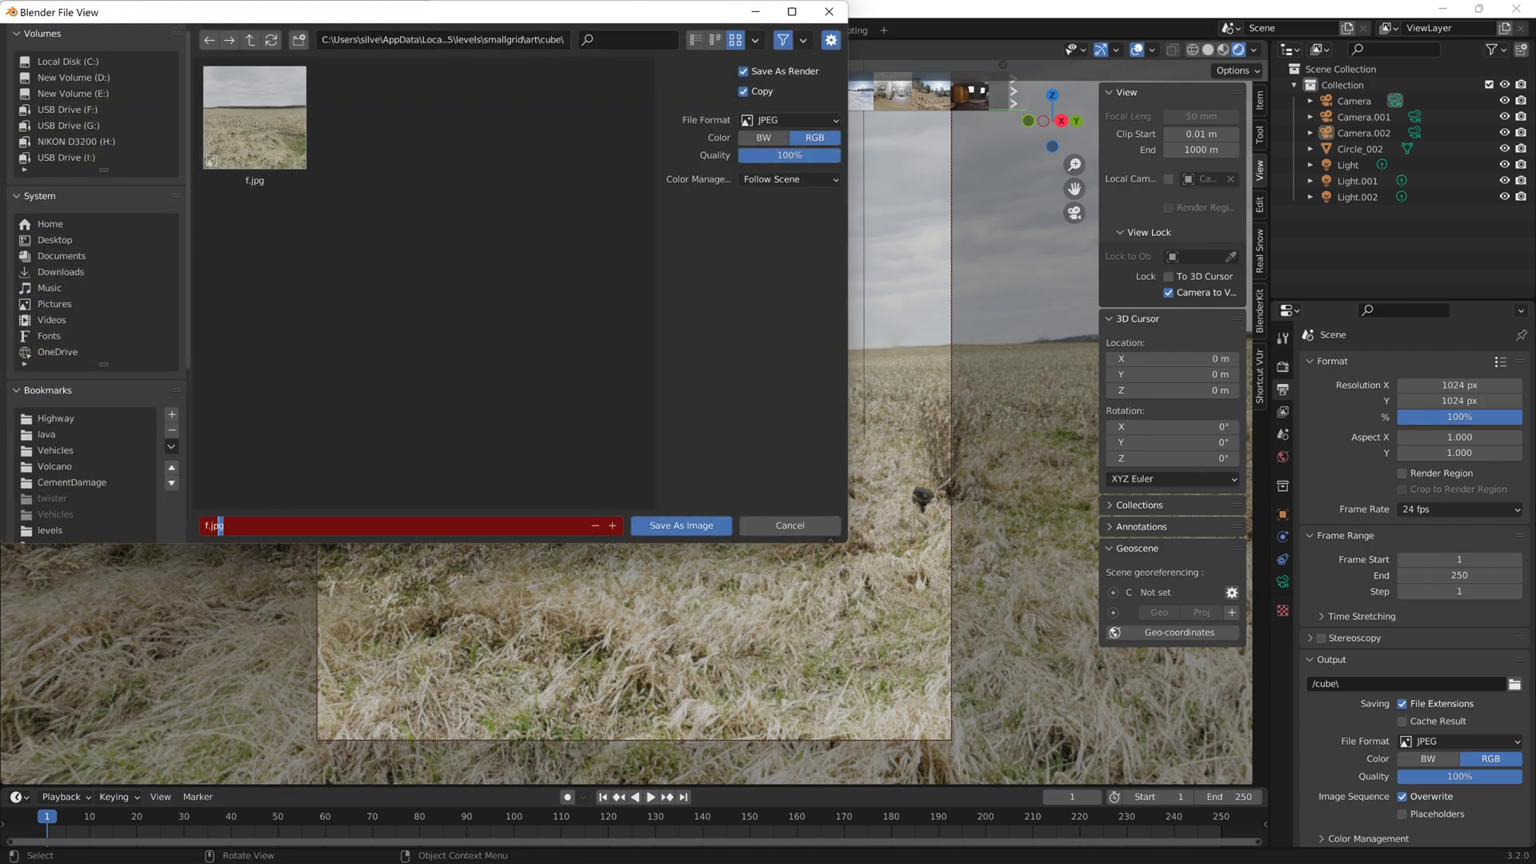
{"action": "key", "text": "Return"}
{"action": "left_click", "coordinate": [713, 528]}
Turn the camera to the right-hand view across the open field, with trees at the frame's right edge, and render it
{"action": "middle_click_drag", "start_coordinate": [766, 384], "coordinate": [1077, 381]}
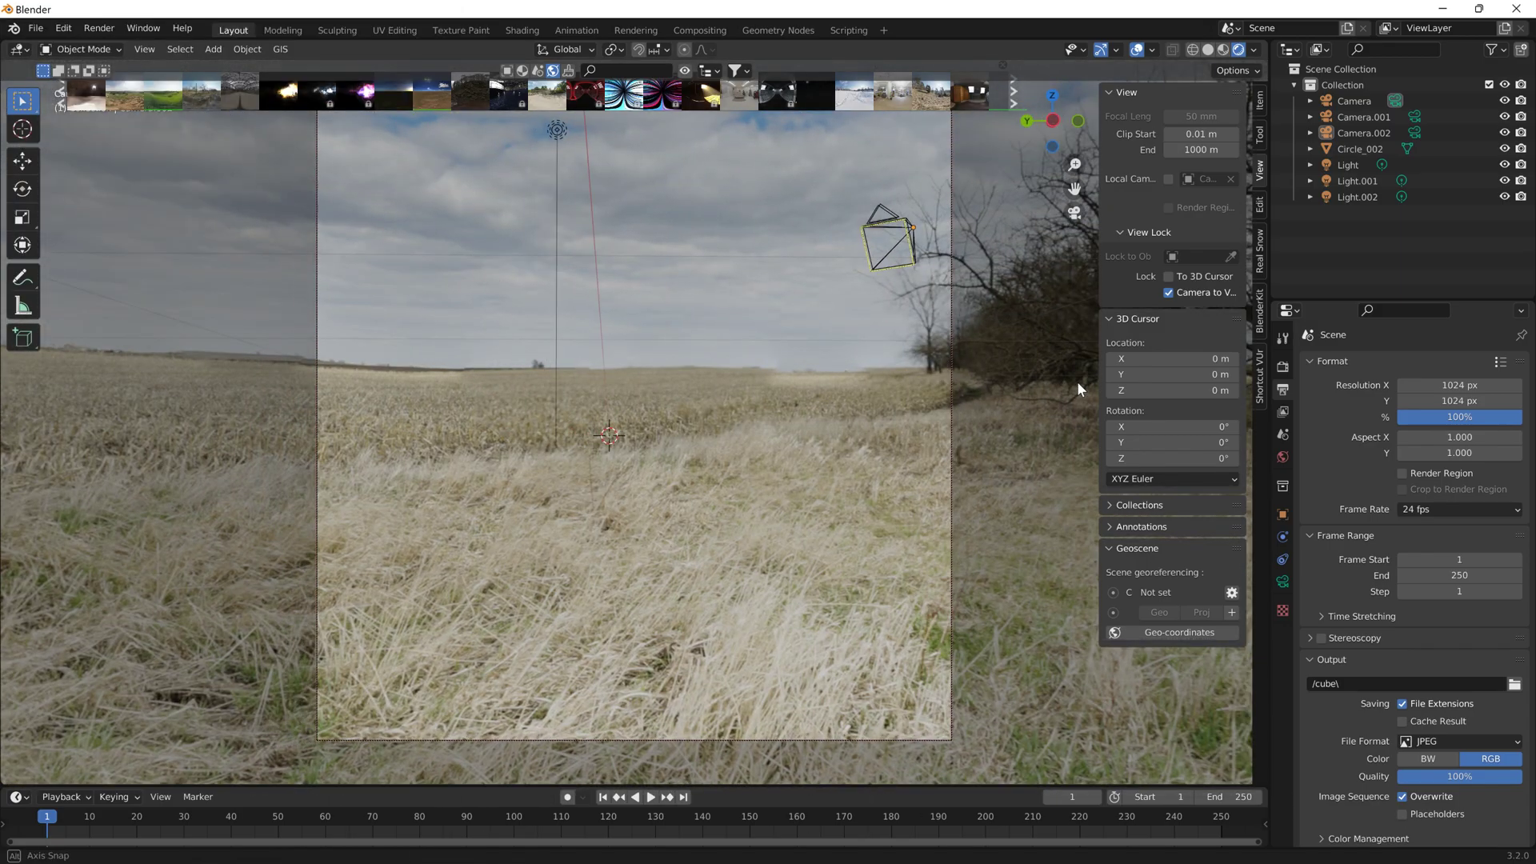
{"action": "left_click", "coordinate": [100, 28]}
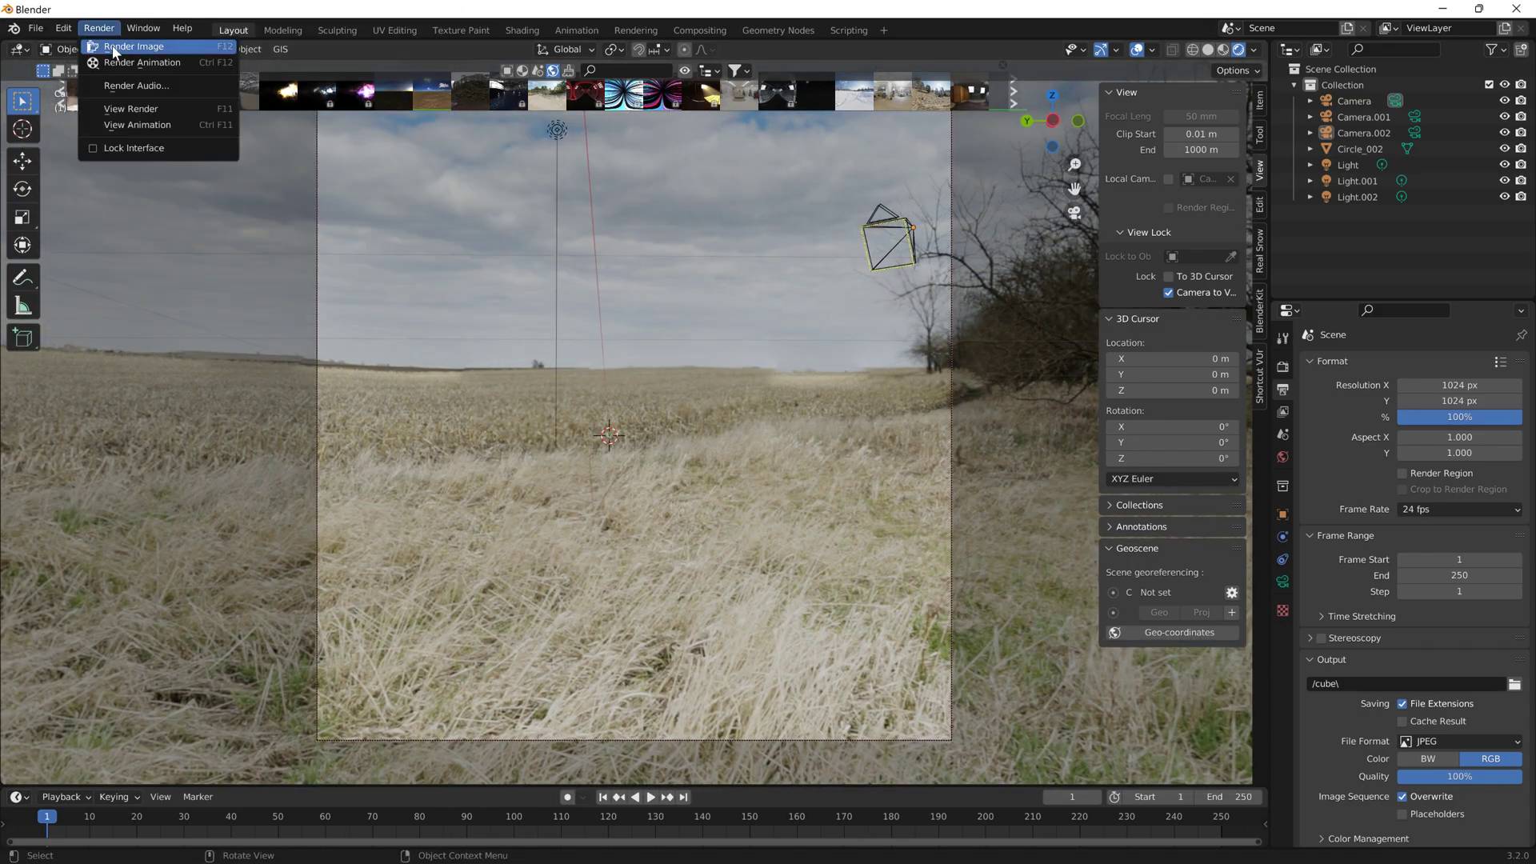
{"action": "left_click", "coordinate": [120, 44]}
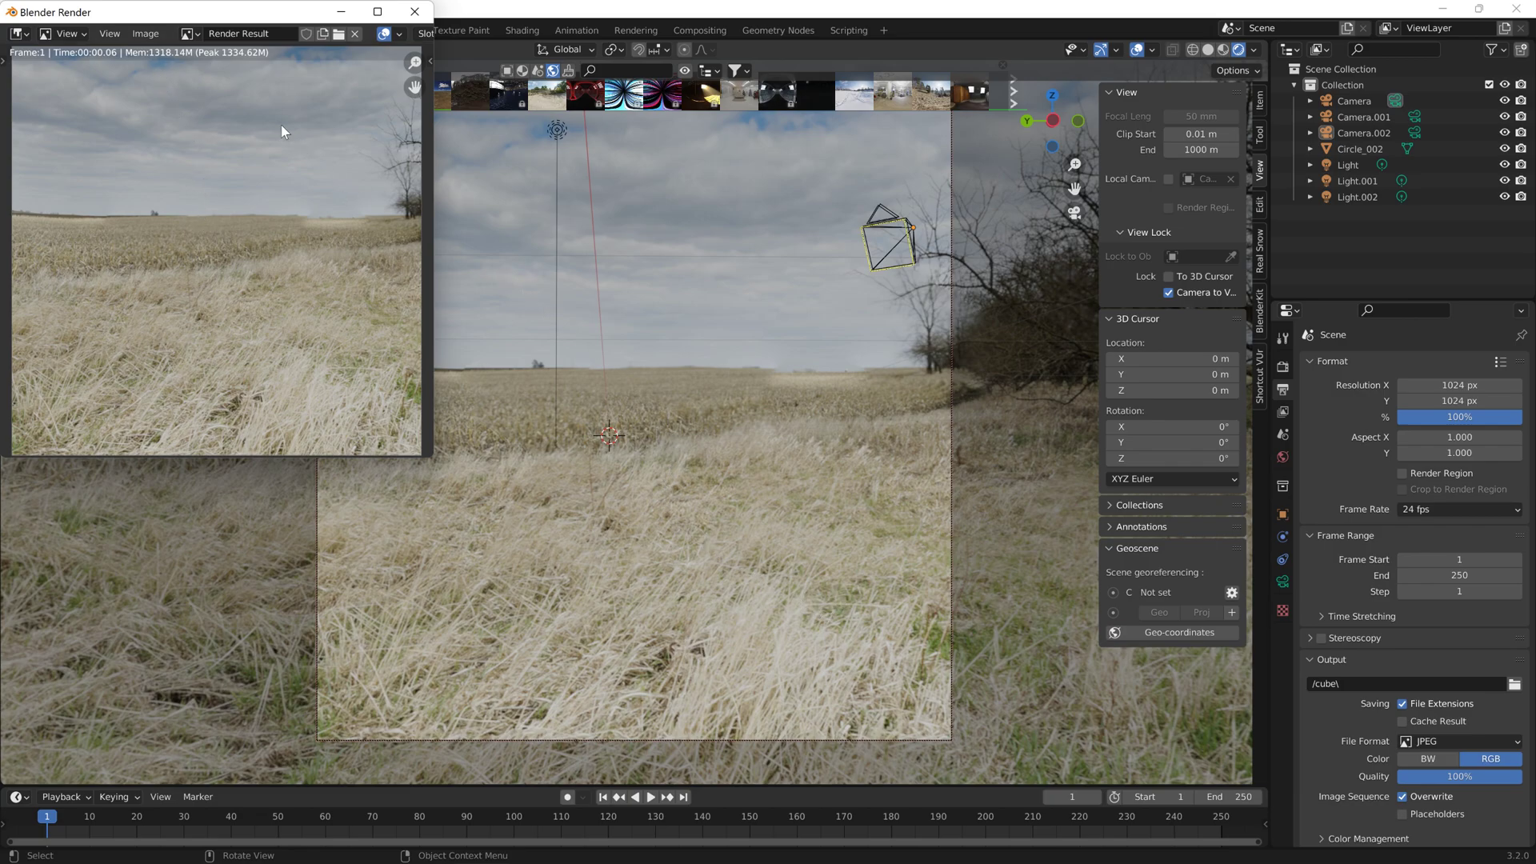
Save the right-view render as r.jpg in the cube folder
{"action": "left_click", "coordinate": [145, 34]}
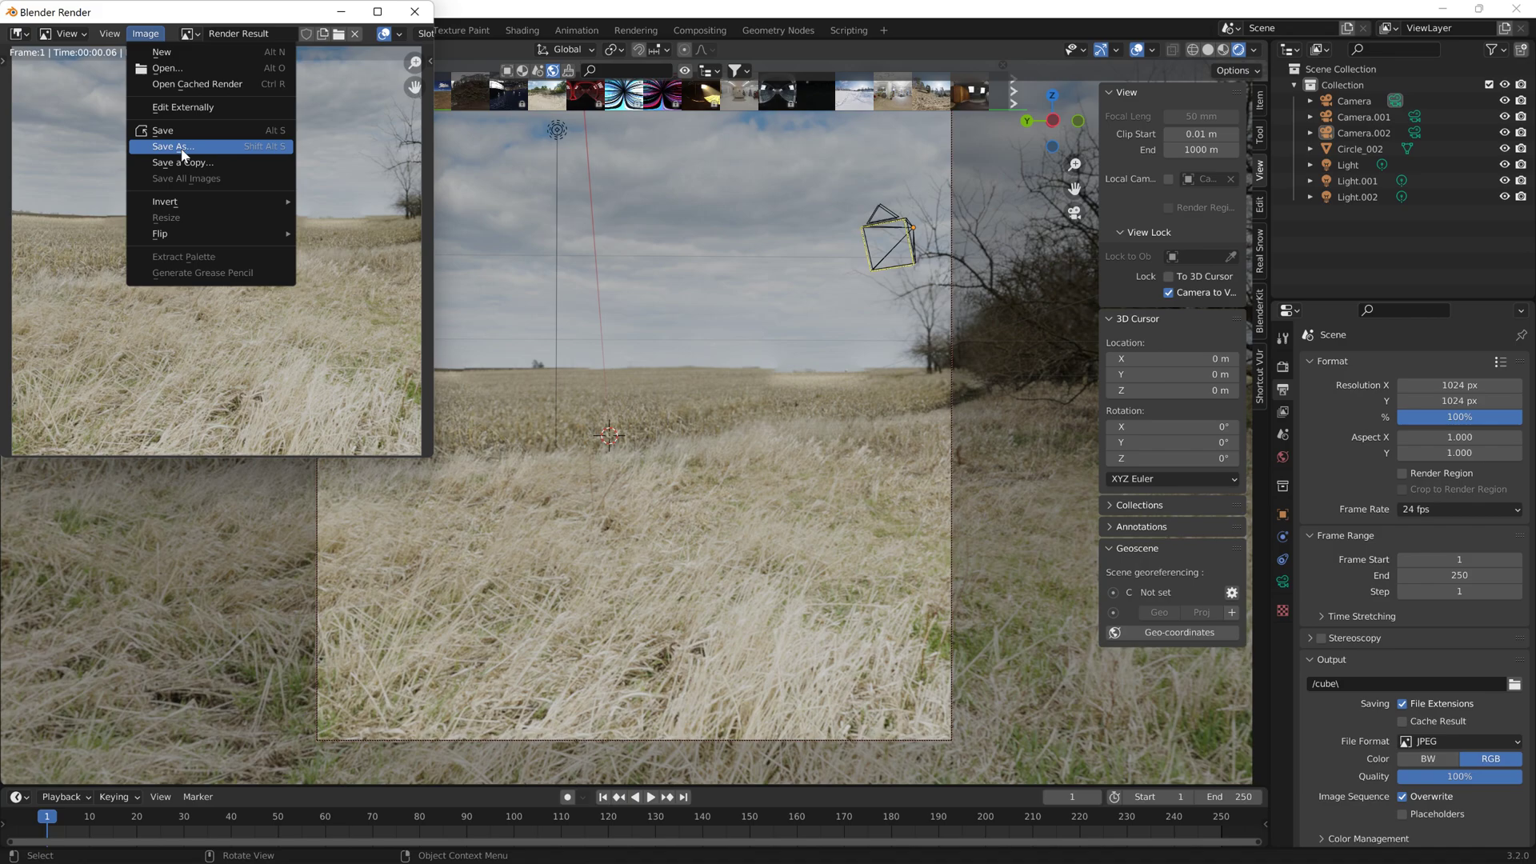
{"action": "left_click", "coordinate": [160, 144]}
{"action": "left_click", "coordinate": [258, 500]}
{"action": "type", "text": "r"}
{"action": "left_click", "coordinate": [370, 457]}
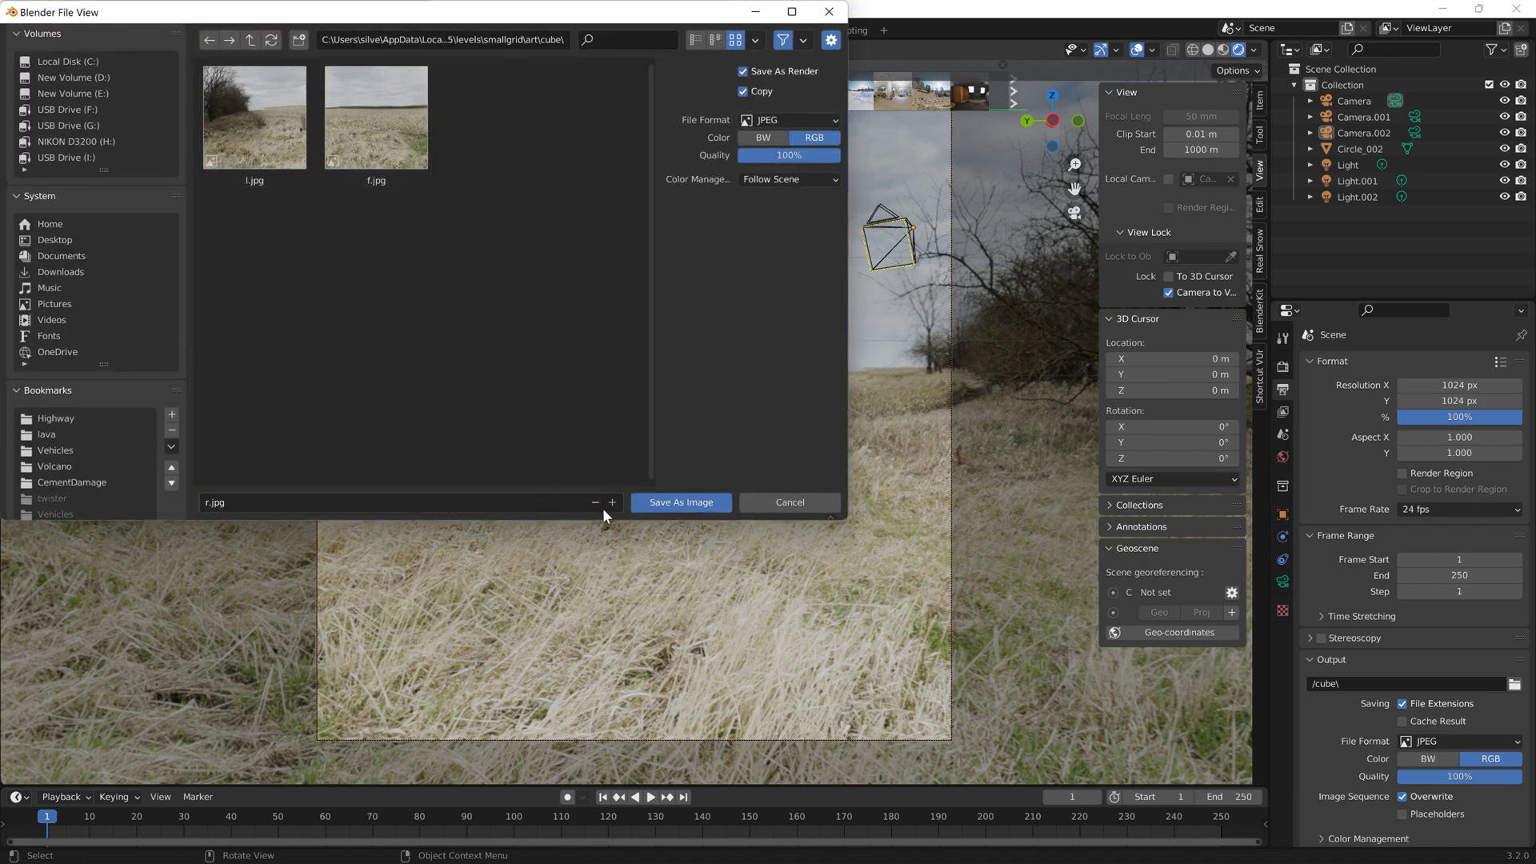
{"action": "left_click", "coordinate": [665, 505]}
Point the camera straight down at the grassy ground and render a still image
{"action": "middle_click_drag", "start_coordinate": [660, 392], "coordinate": [567, 531]}
{"action": "left_click", "coordinate": [99, 28]}
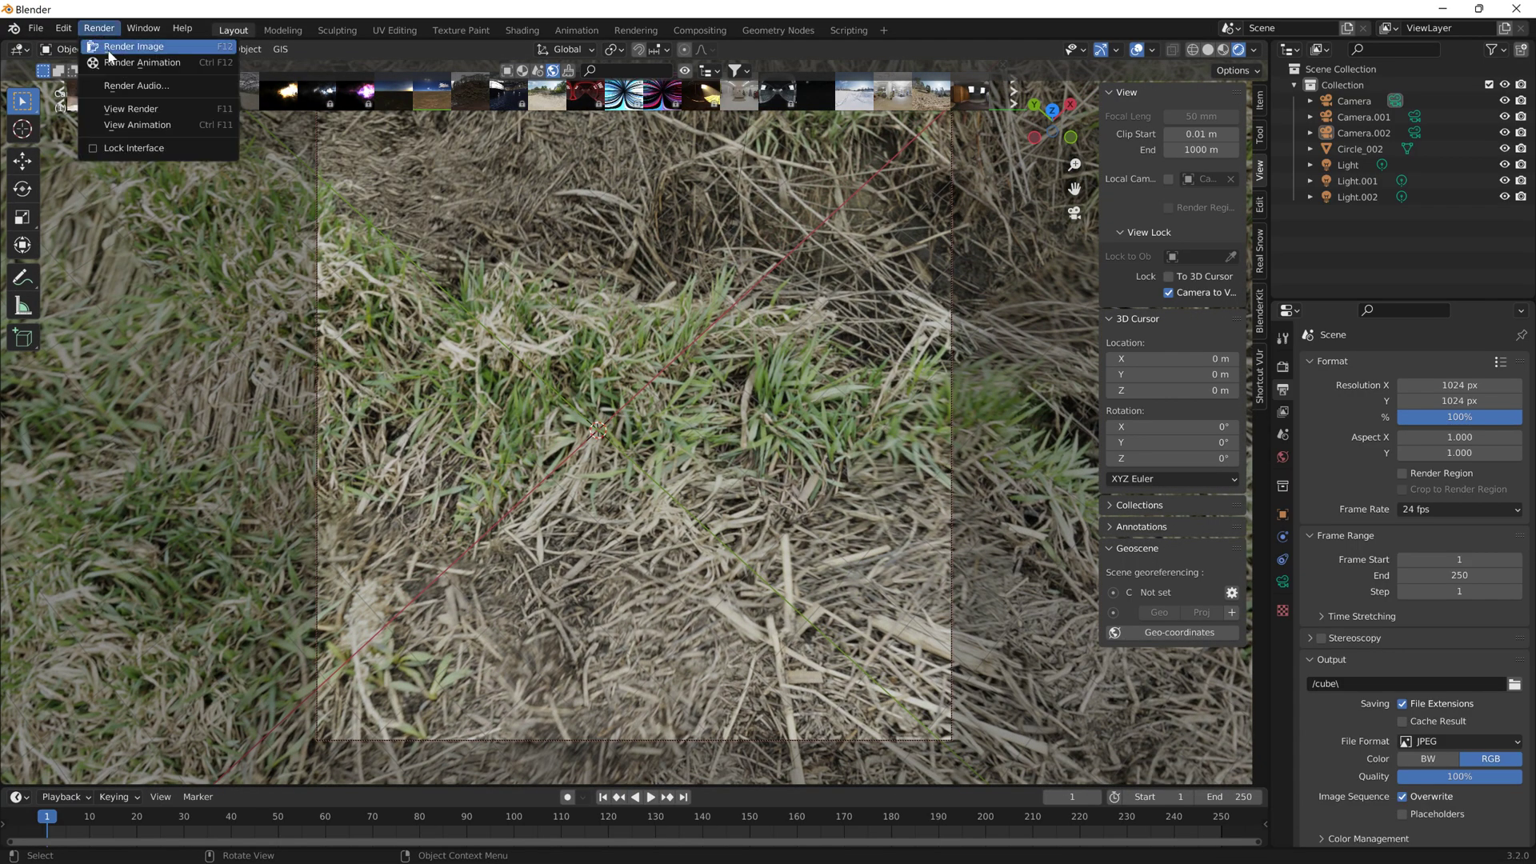
{"action": "left_click", "coordinate": [109, 50]}
Save the ground render as b.jpg in the cube folder
{"action": "left_click", "coordinate": [145, 33]}
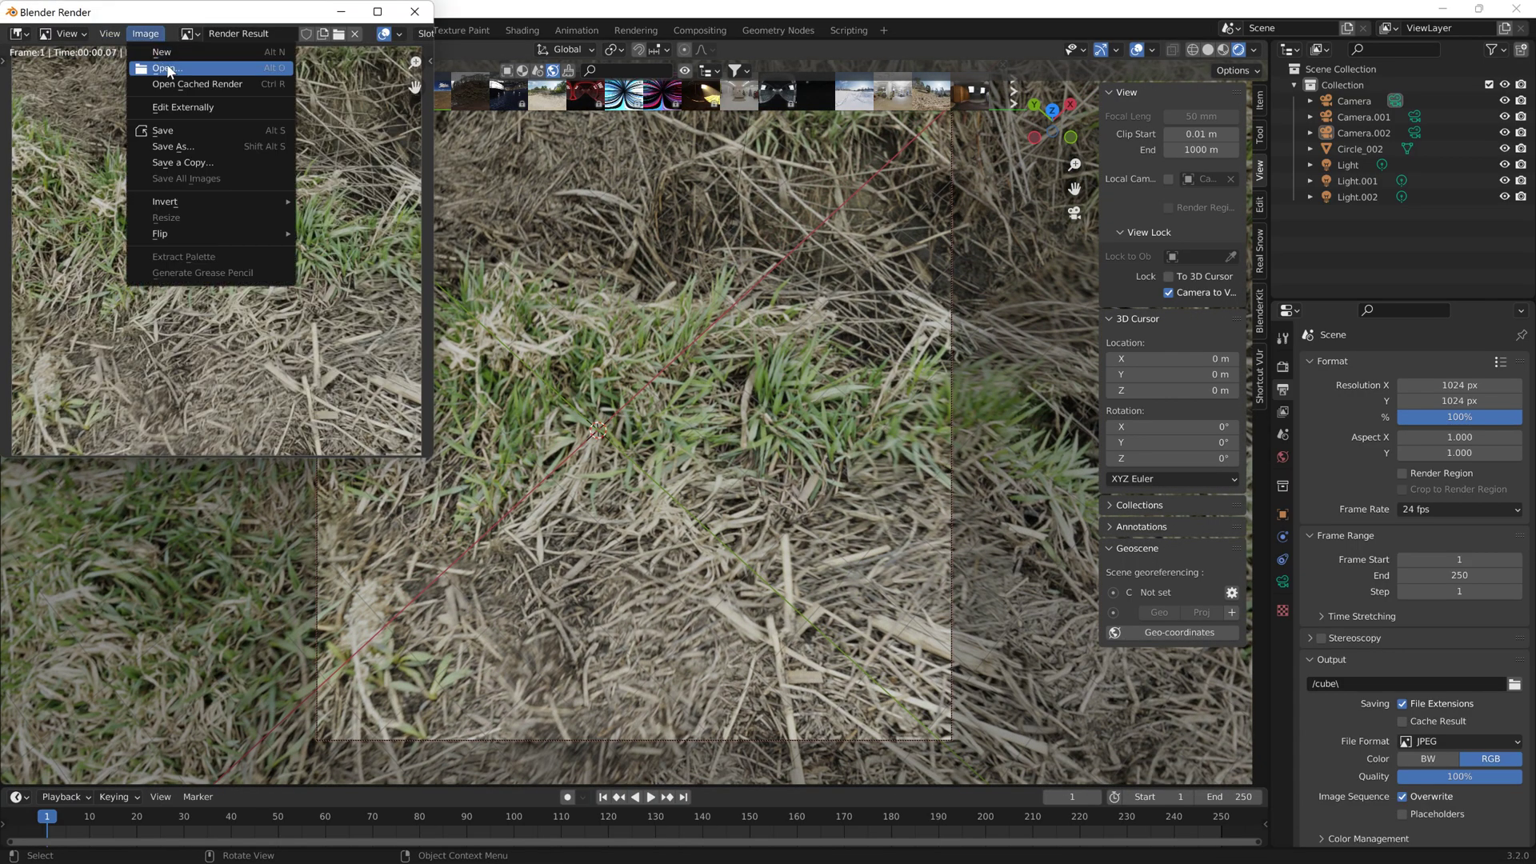
{"action": "left_click", "coordinate": [211, 148]}
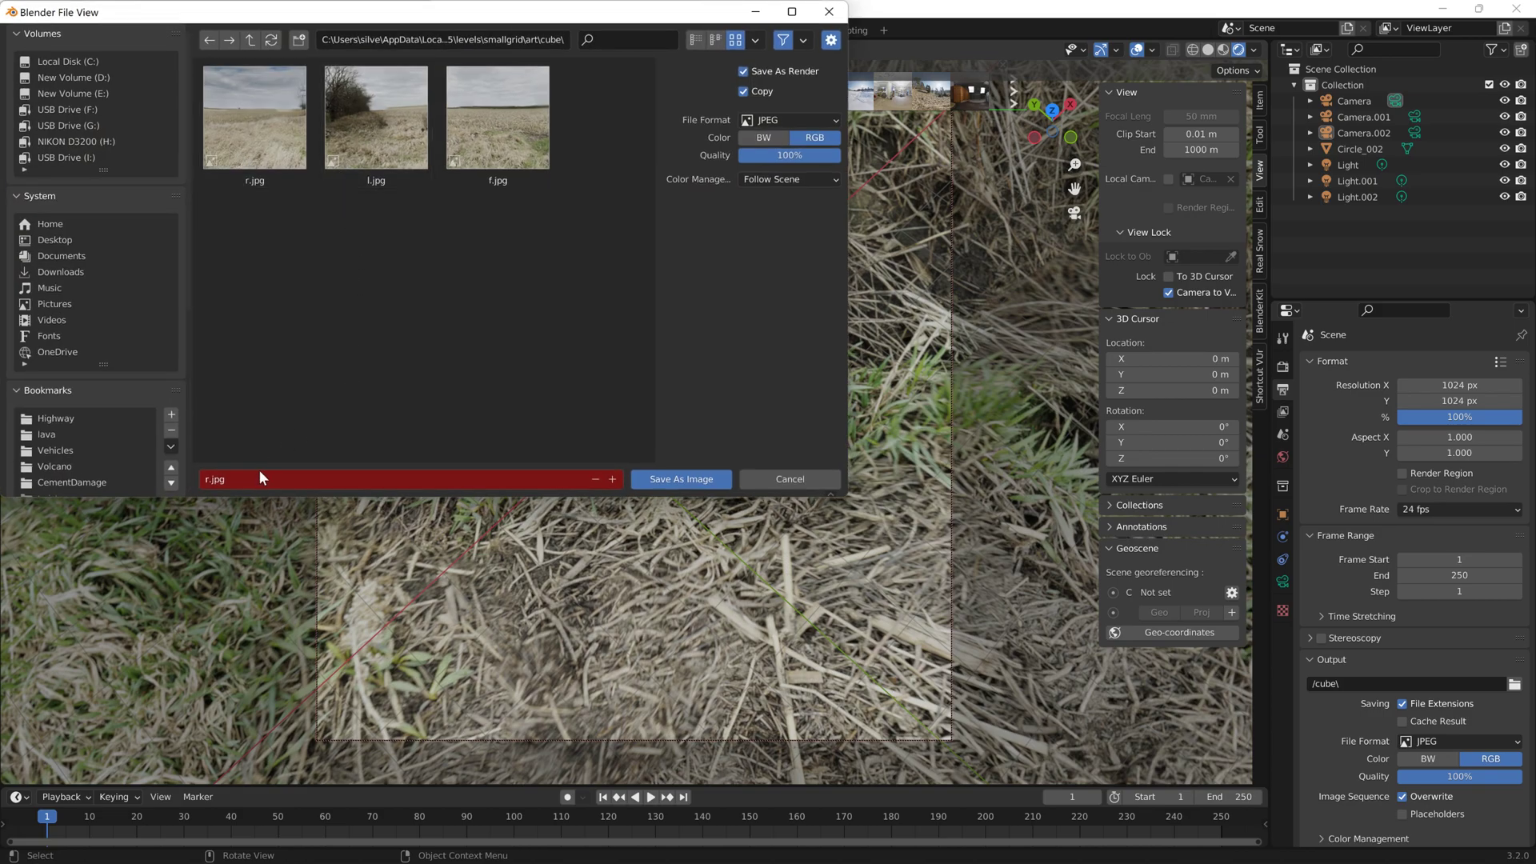
{"action": "type", "text": "b"}
{"action": "left_click", "coordinate": [684, 480]}
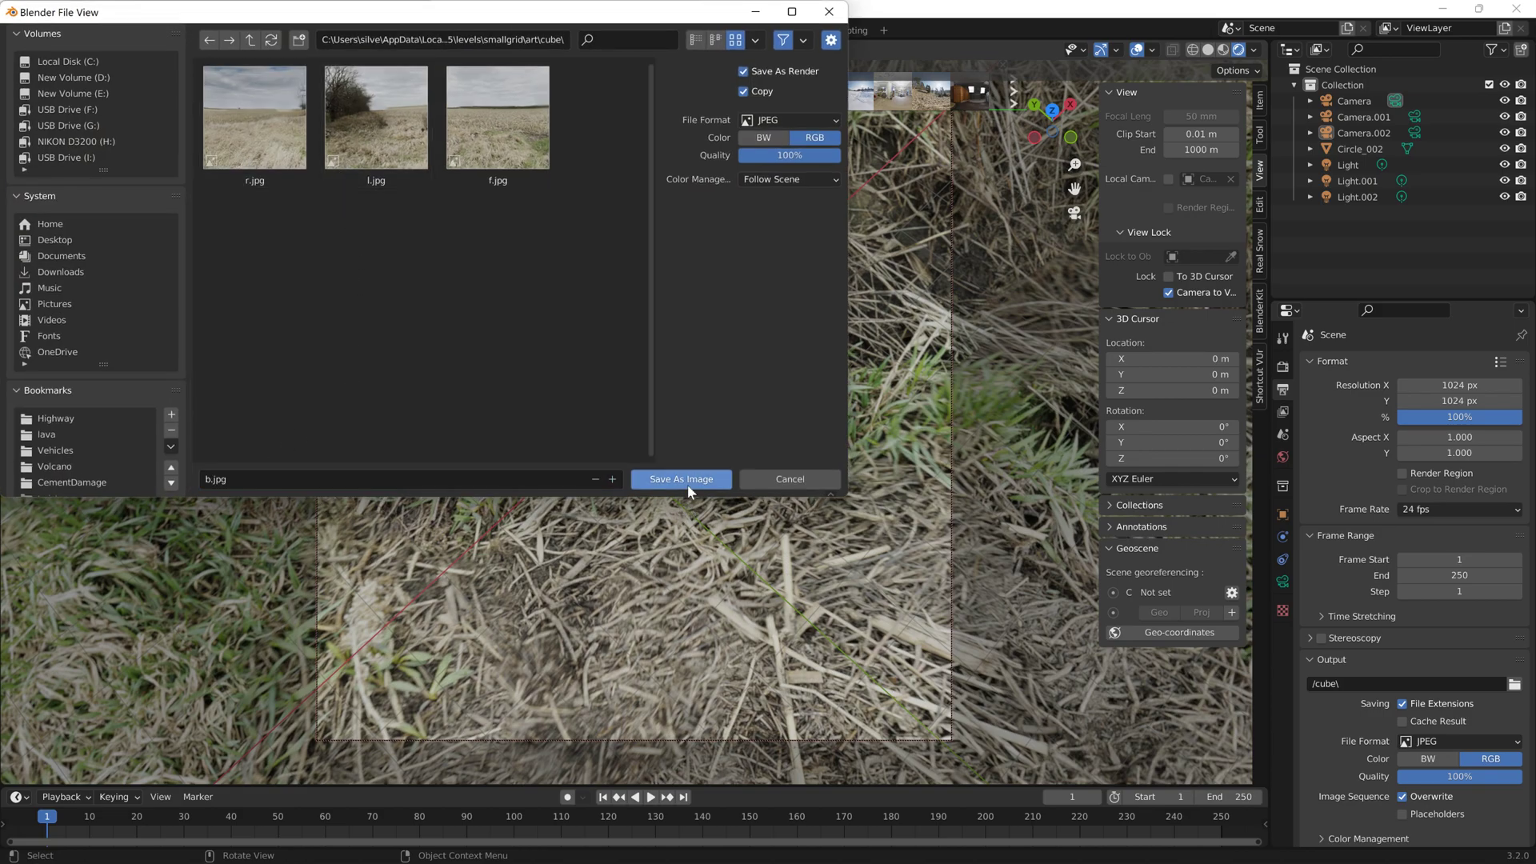
Point the camera straight up at the cloudy sky and render a still image
{"action": "right_click", "coordinate": [700, 401]}
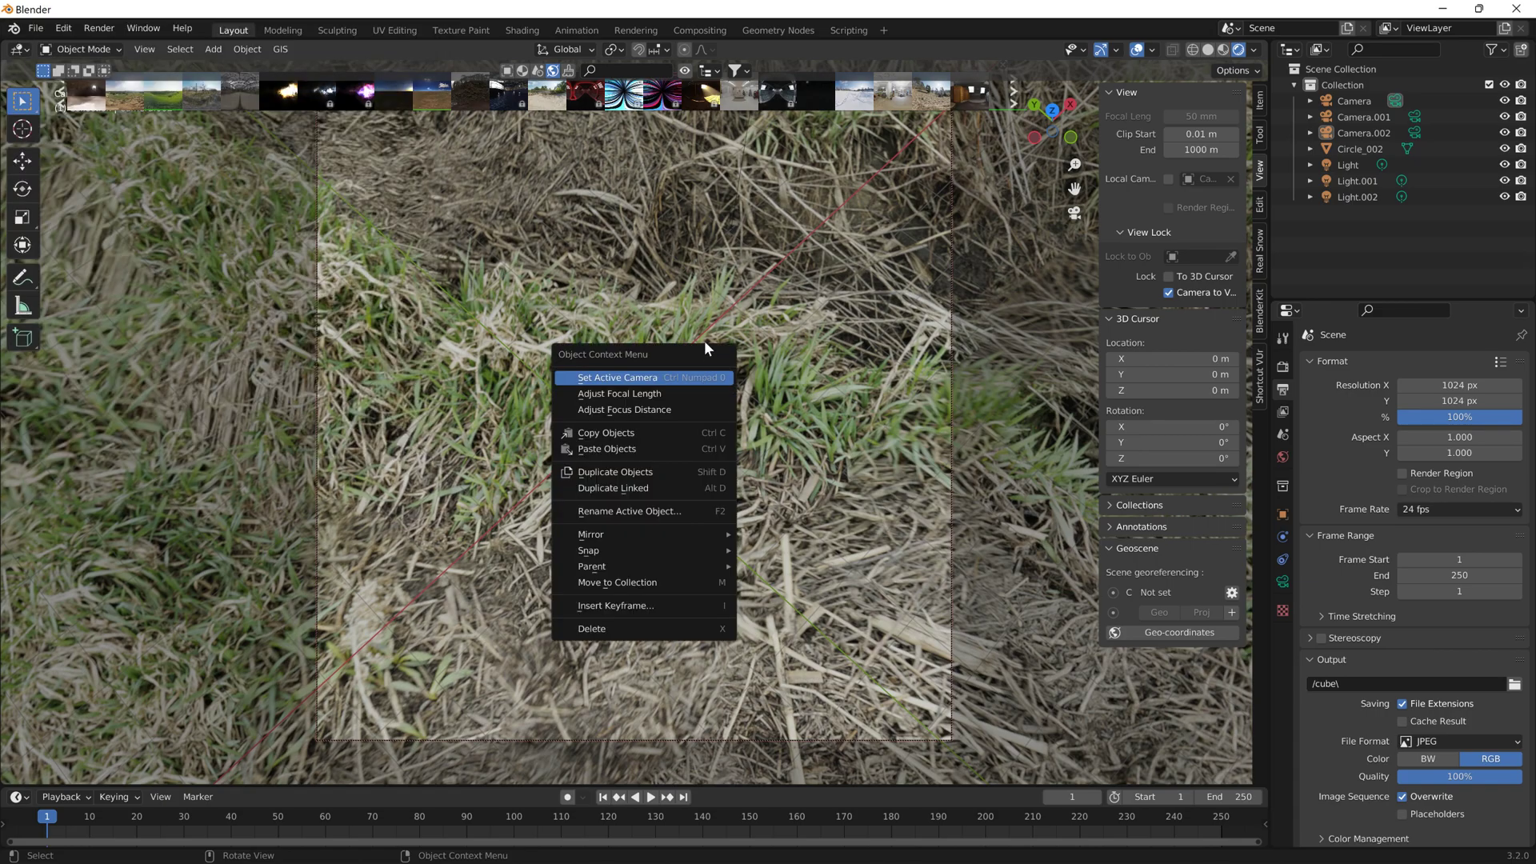
{"action": "middle_click_drag", "start_coordinate": [722, 252], "coordinate": [726, 682]}
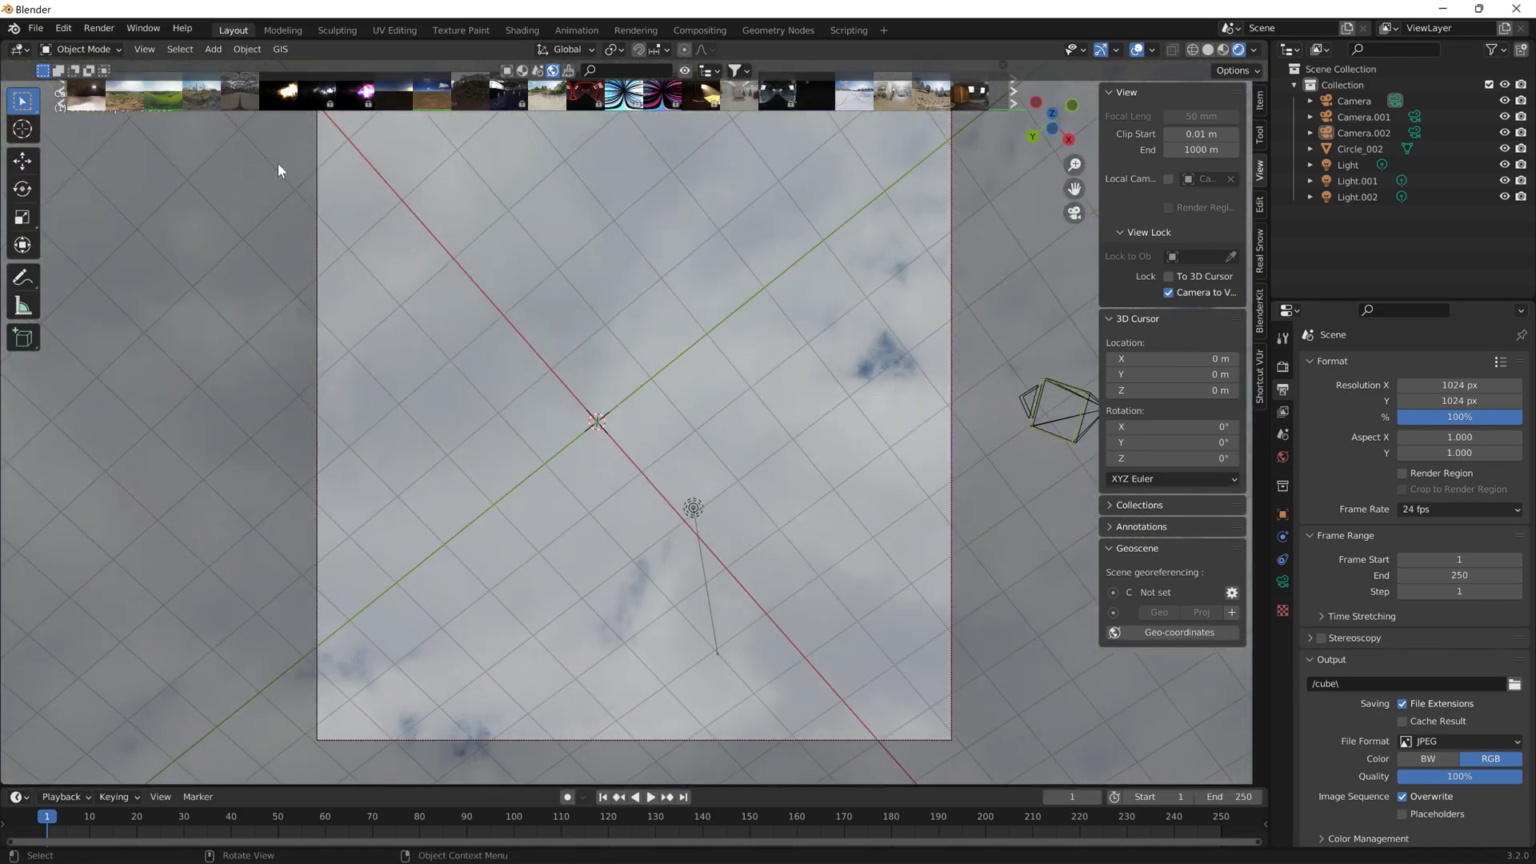
{"action": "left_click", "coordinate": [117, 31]}
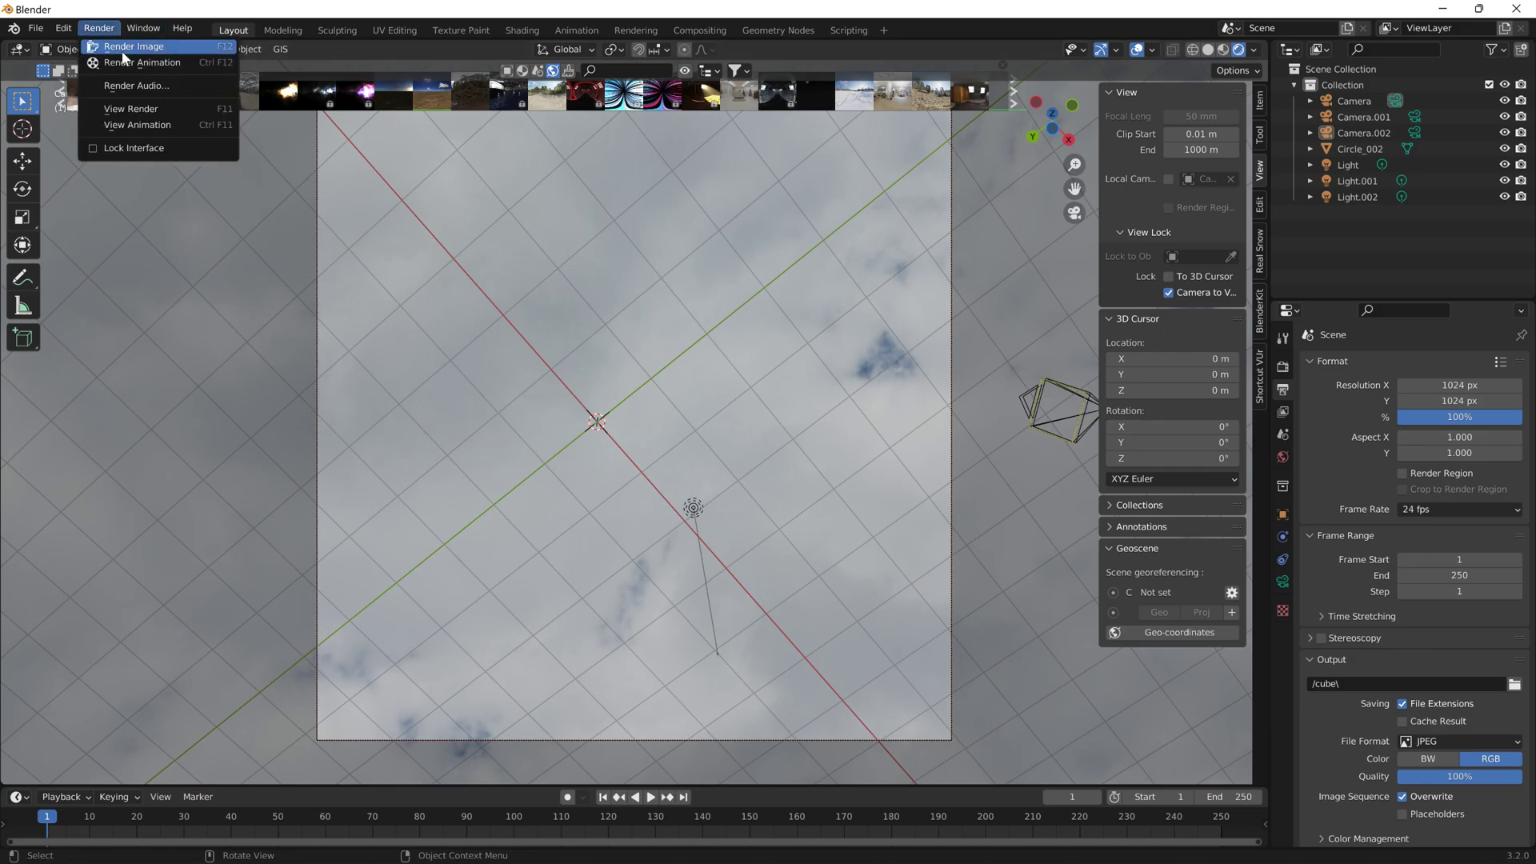
{"action": "left_click", "coordinate": [120, 47]}
Save the sky render as up.jpg in the cube folder
{"action": "left_click", "coordinate": [136, 33]}
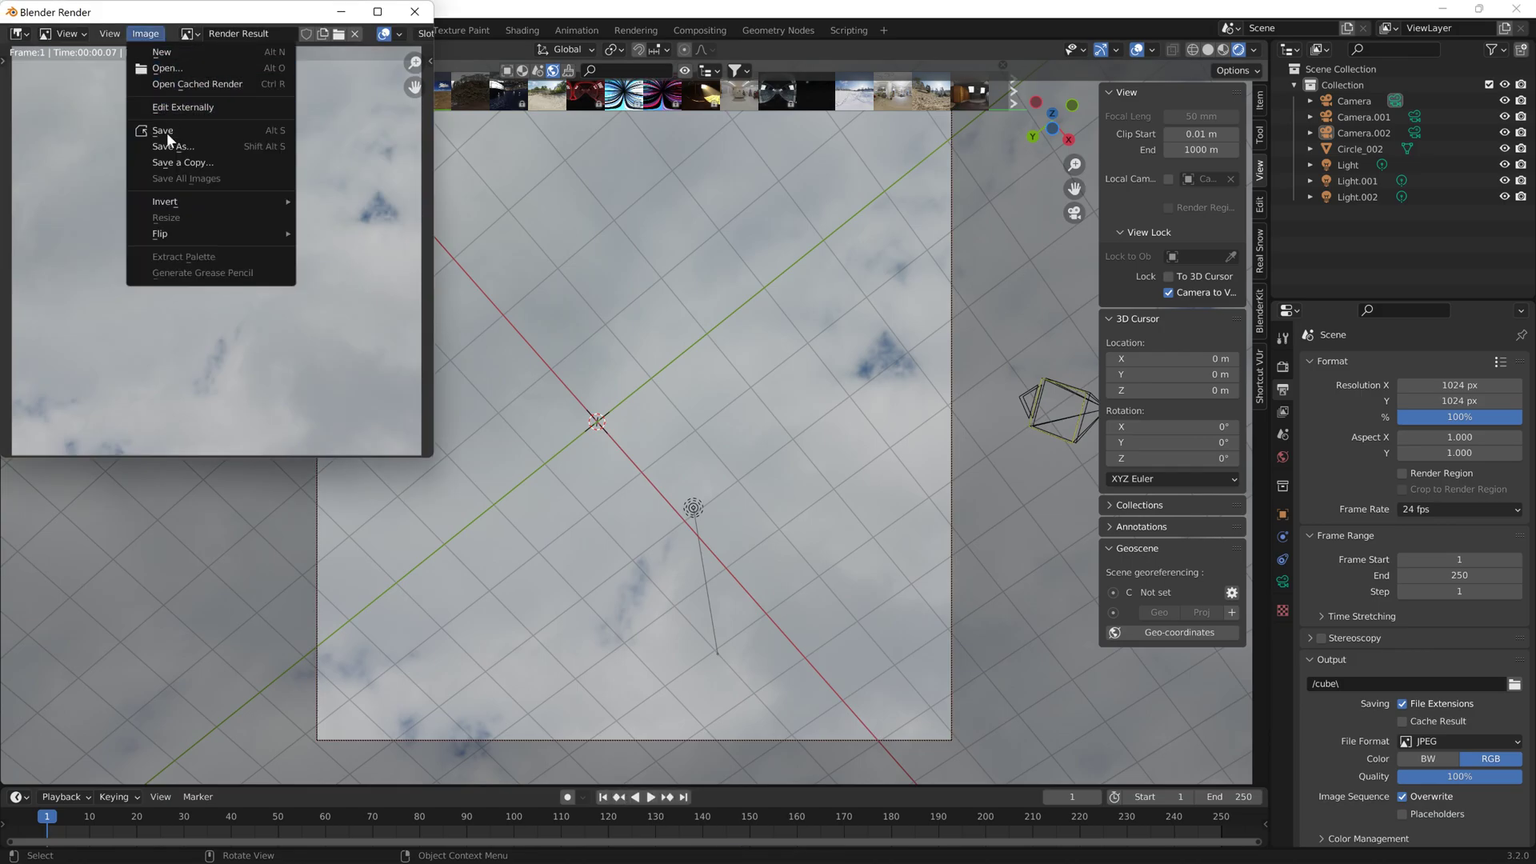
{"action": "left_click", "coordinate": [183, 150]}
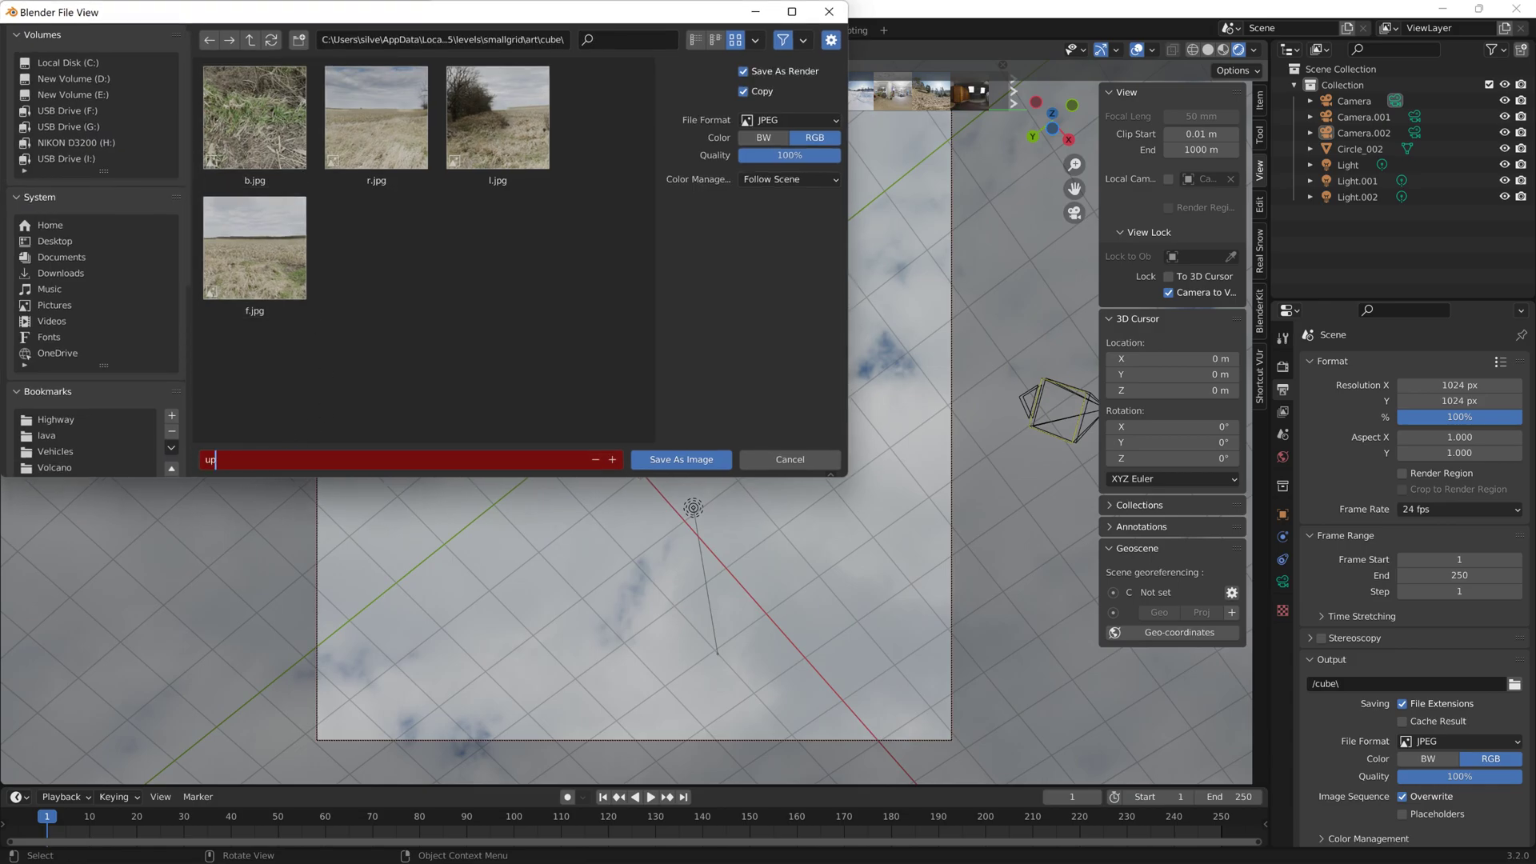
{"action": "type", "text": "up"}
{"action": "key", "text": "Return"}
{"action": "left_click", "coordinate": [675, 454]}
Turn the camera to the rear view over the green field with a level horizon and render a still image
{"action": "middle_click_drag", "start_coordinate": [664, 473], "coordinate": [949, 600]}
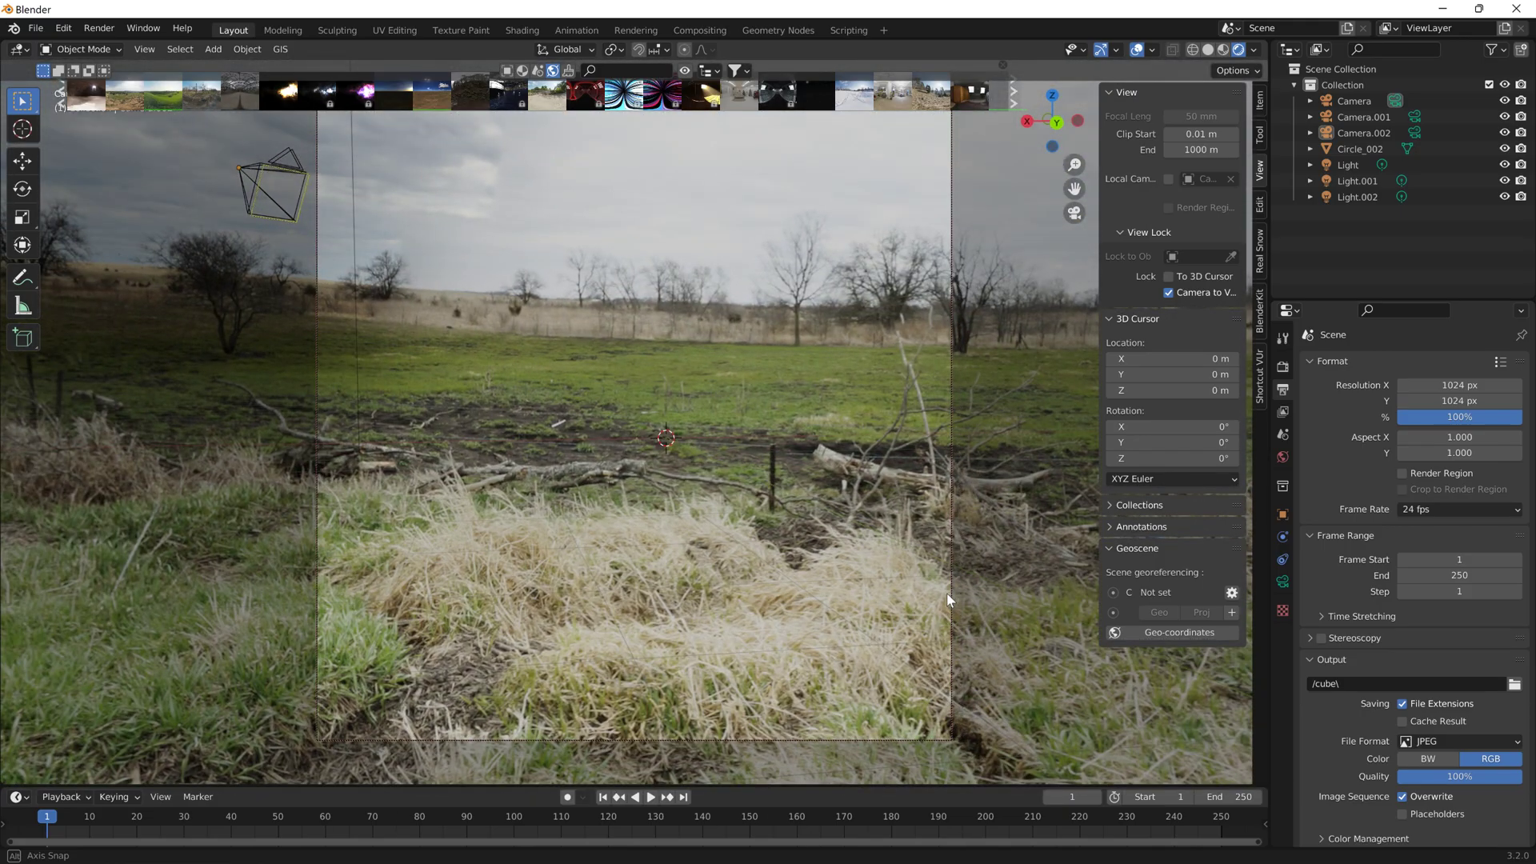
{"action": "left_click", "coordinate": [99, 29]}
{"action": "left_click", "coordinate": [118, 47]}
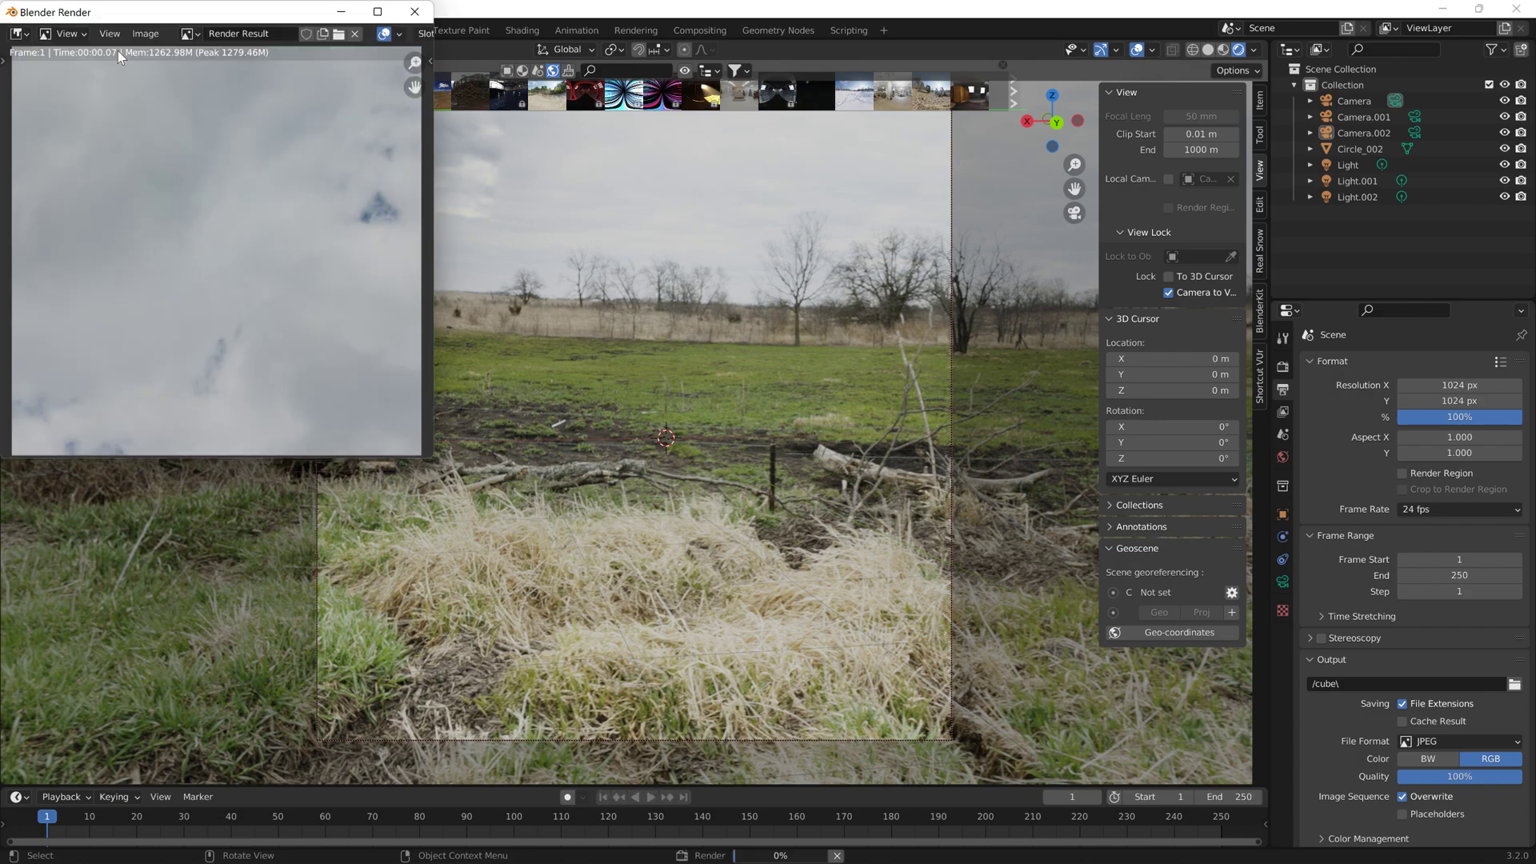
Save the rear-view render as back.jpg in the cube folder
{"action": "left_click", "coordinate": [146, 34]}
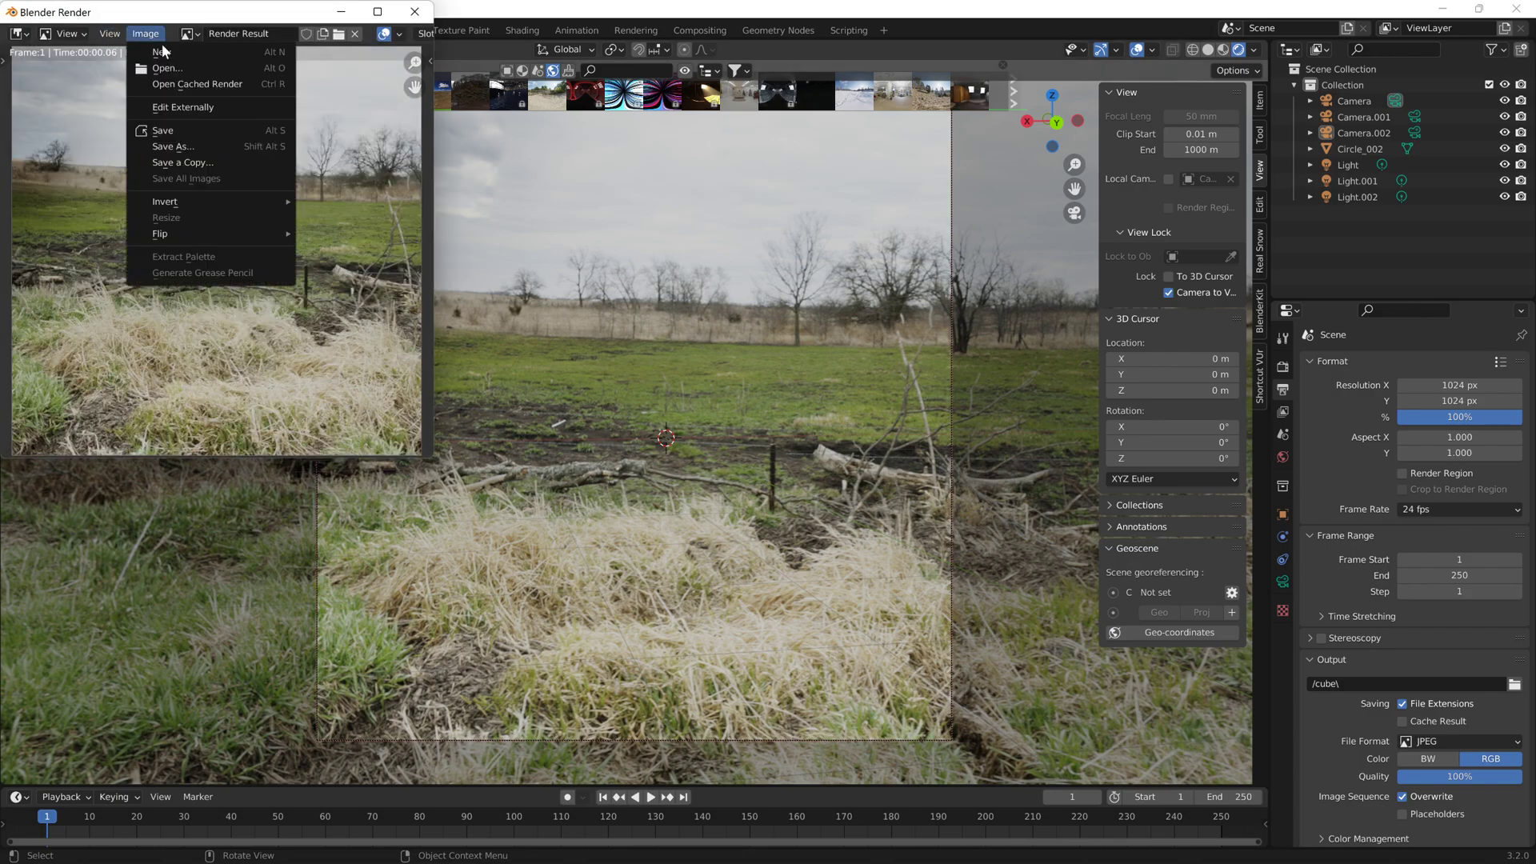
{"action": "left_click", "coordinate": [186, 148]}
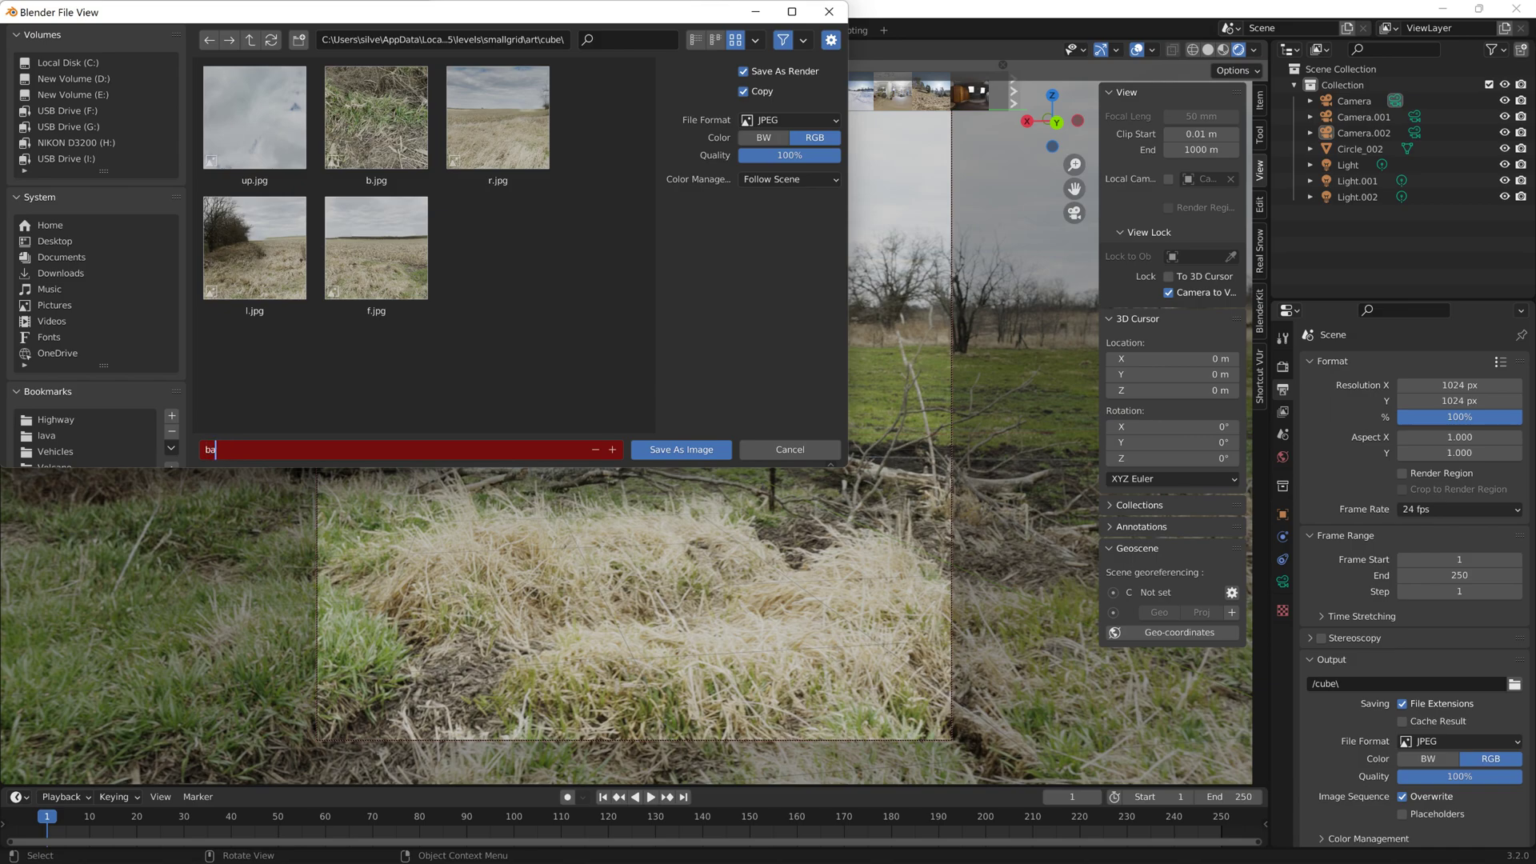
{"action": "type", "text": "back"}
{"action": "key", "text": "Return"}
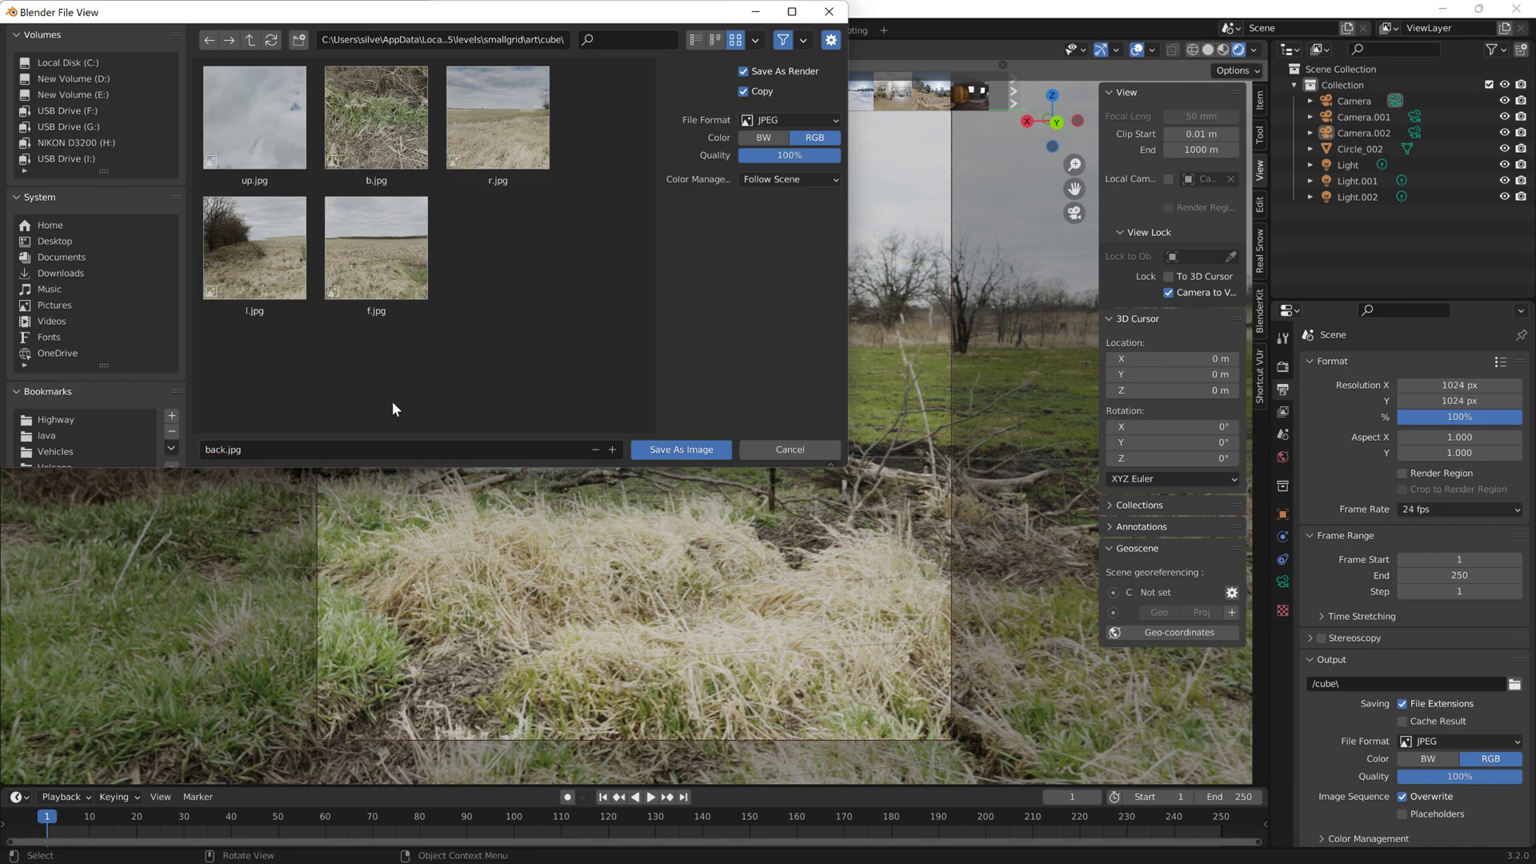
{"action": "left_click", "coordinate": [689, 453]}
Minimize Blender, switch to BeamNG.drive and leave its world editor
{"action": "left_click", "coordinate": [1442, 9]}
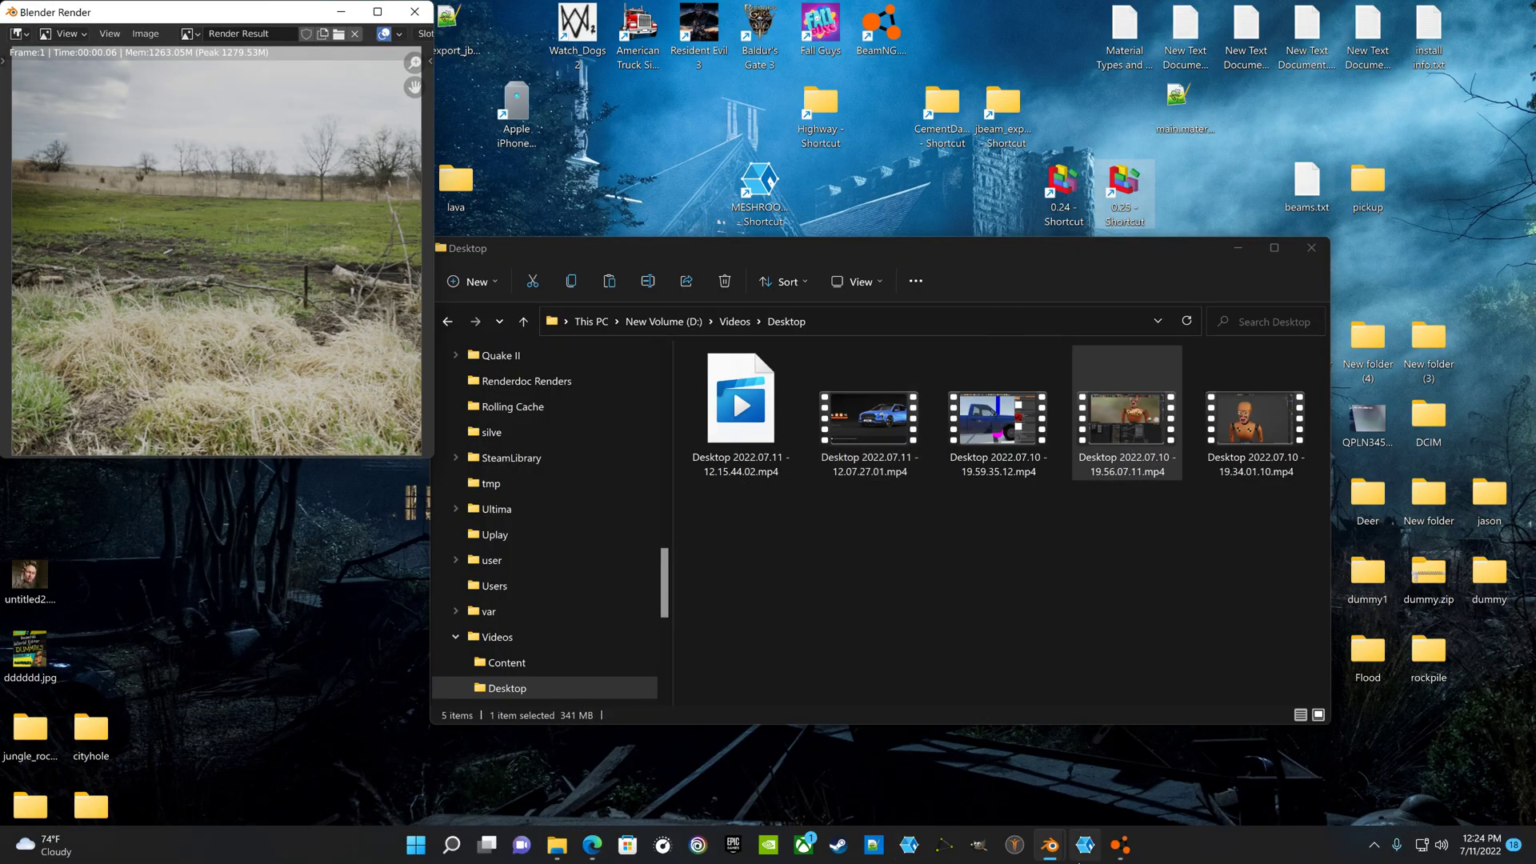
{"action": "left_click", "coordinate": [1124, 848]}
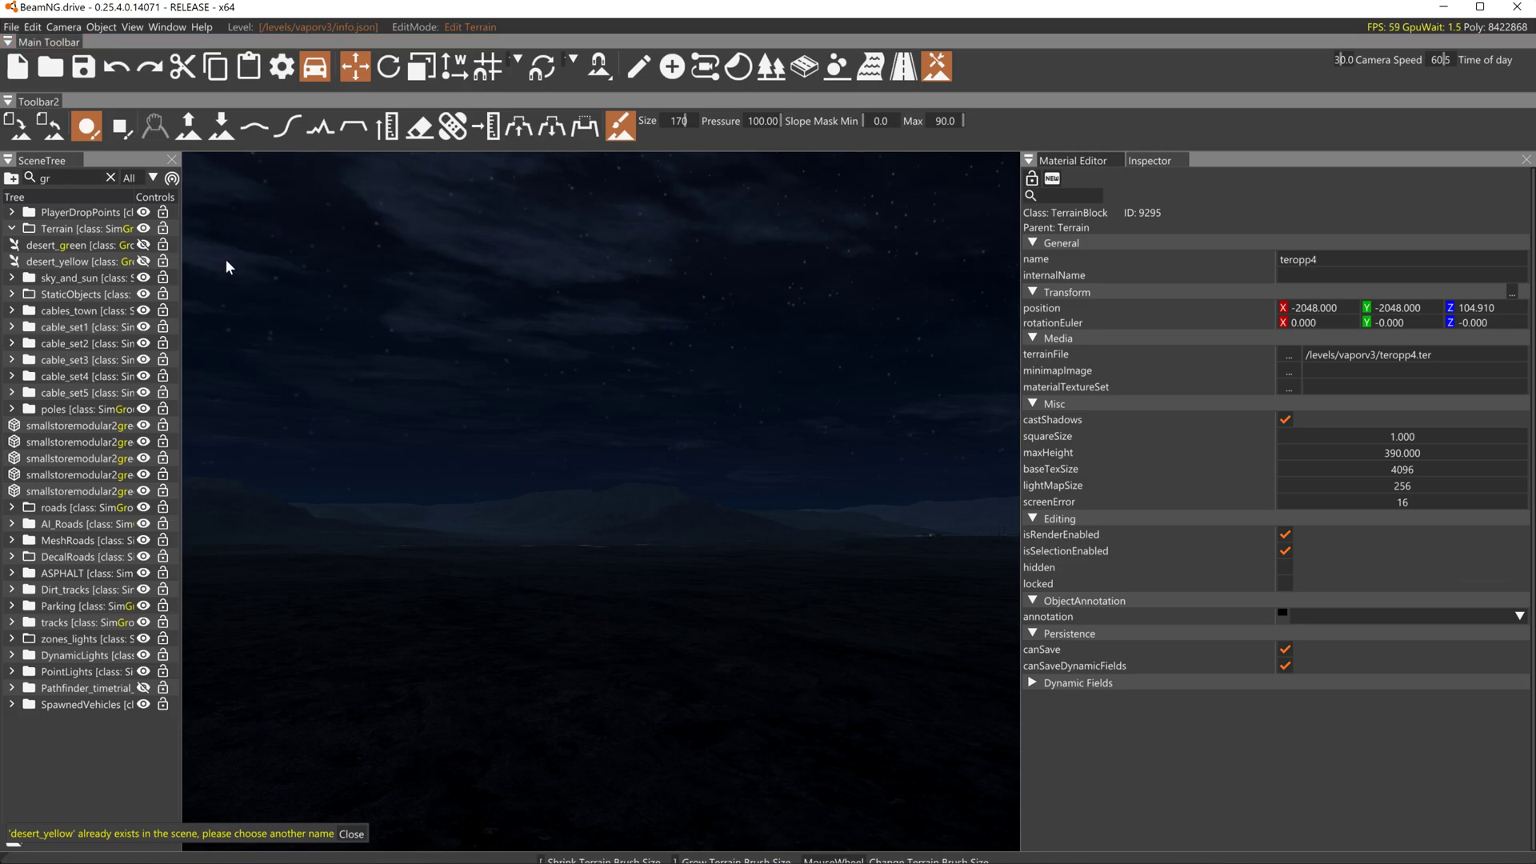
{"action": "key", "text": "F11"}
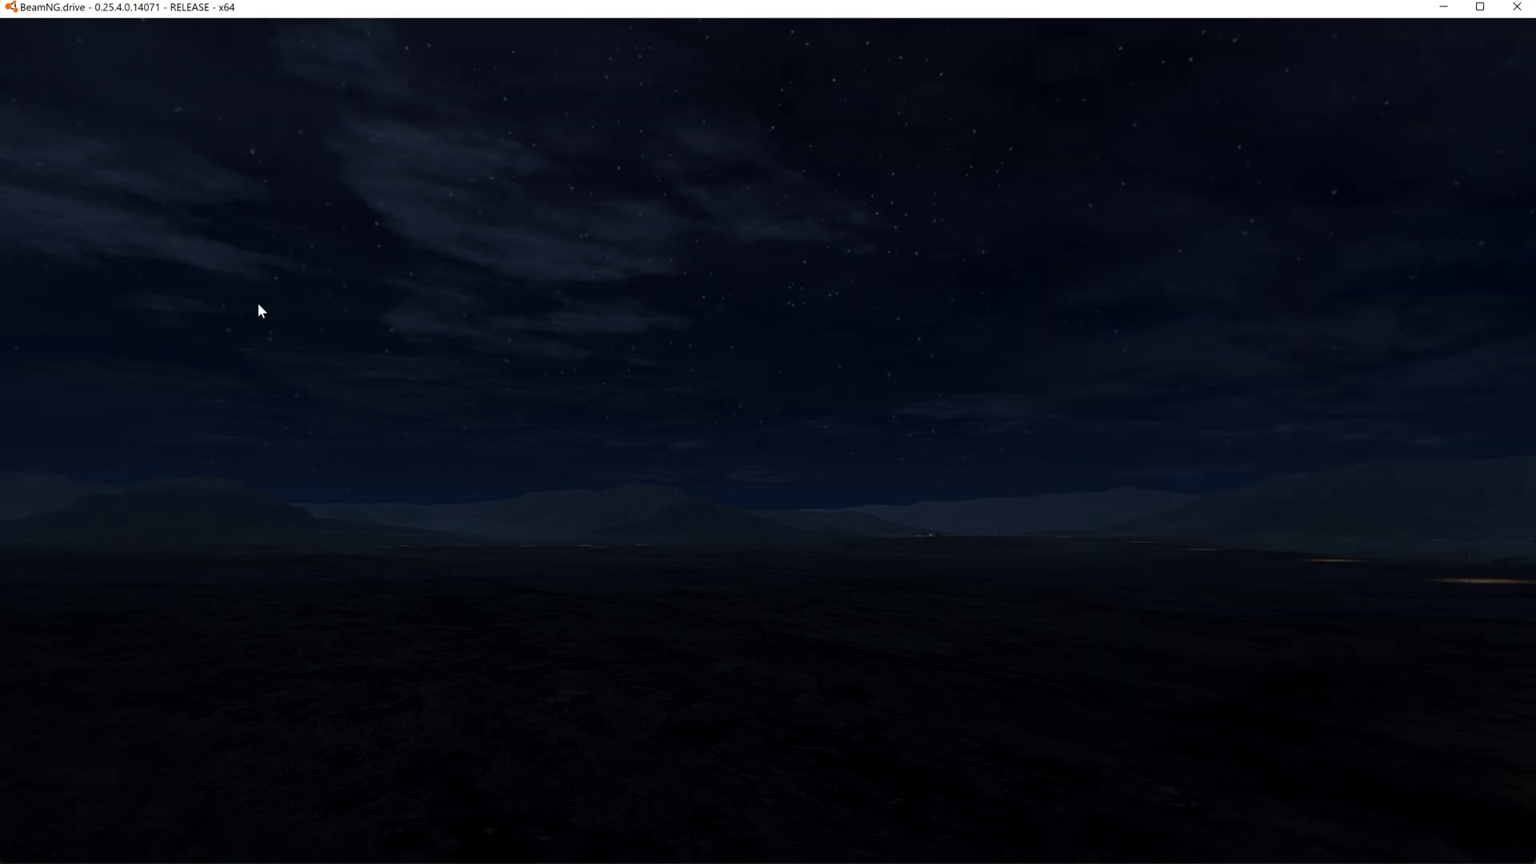
Load the "Grid, Small, Pure" map in Freeroam
{"action": "key", "text": "Escape"}
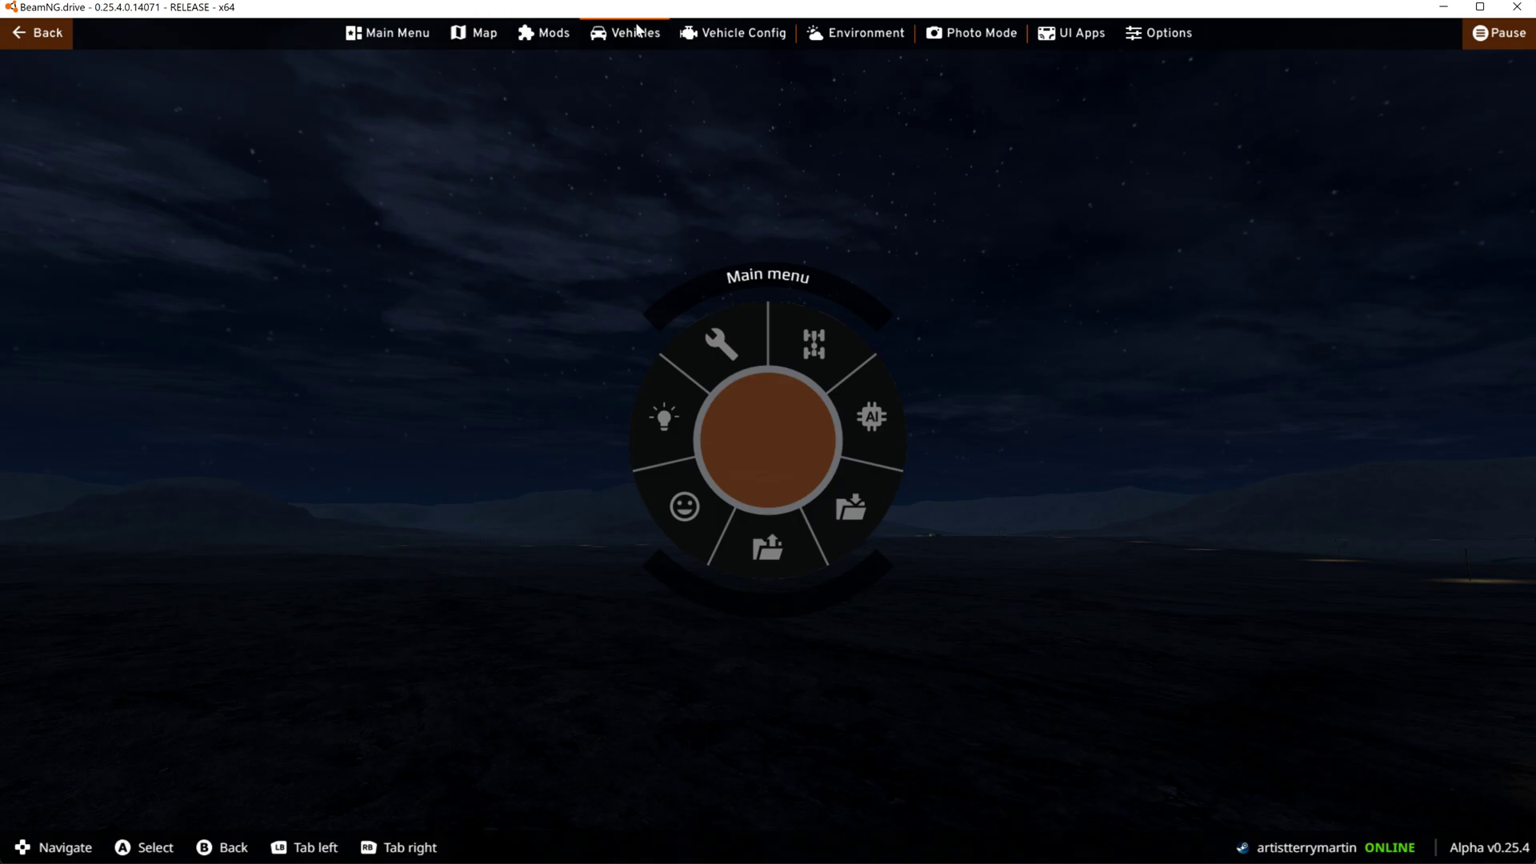
{"action": "left_click", "coordinate": [388, 32]}
{"action": "left_click", "coordinate": [312, 535]}
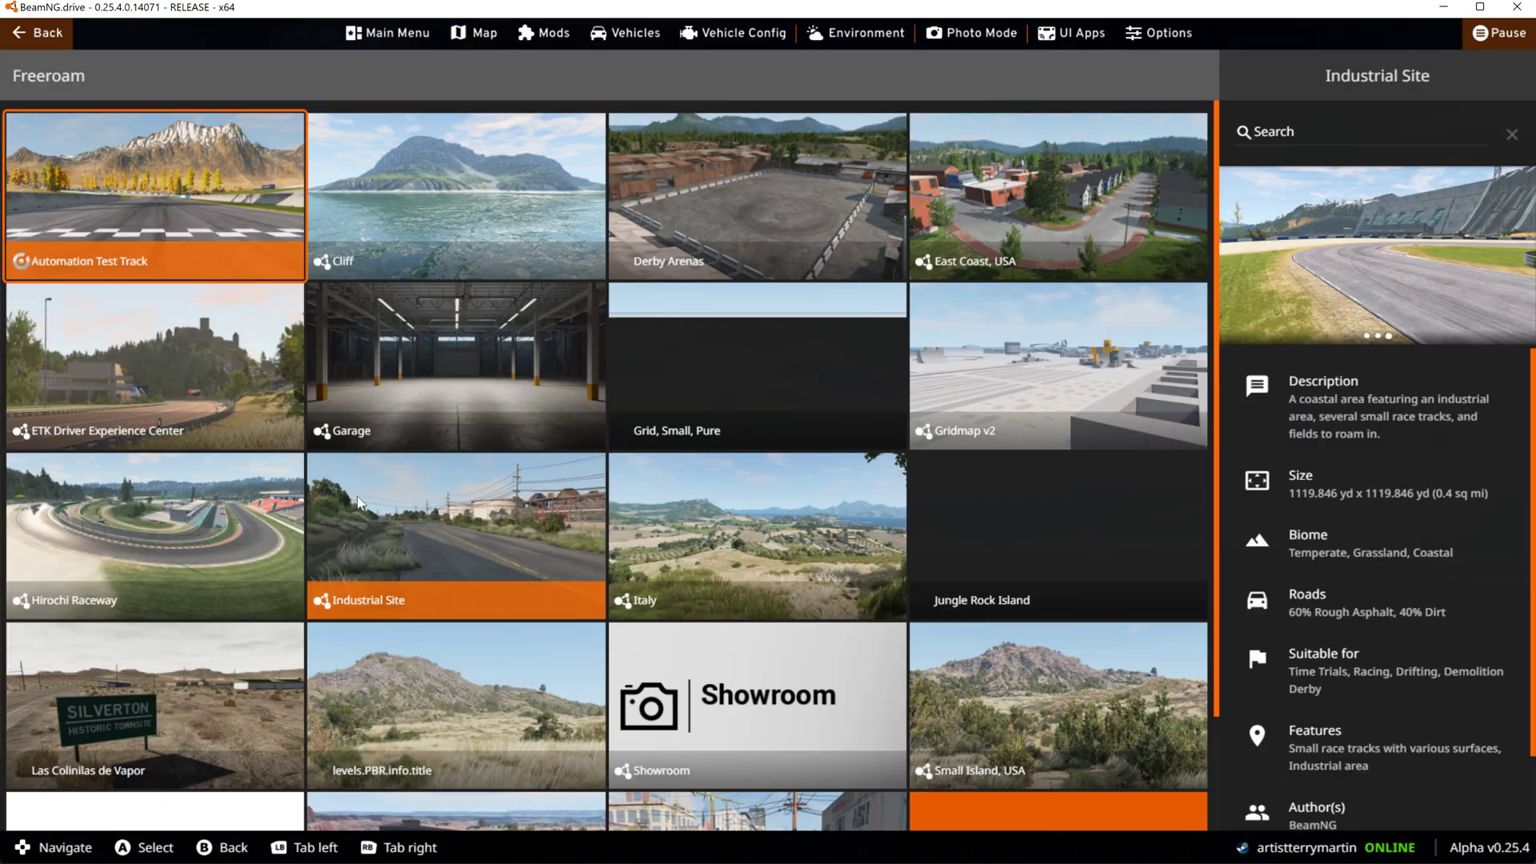
{"action": "left_click", "coordinate": [757, 376]}
{"action": "left_click", "coordinate": [1276, 798]}
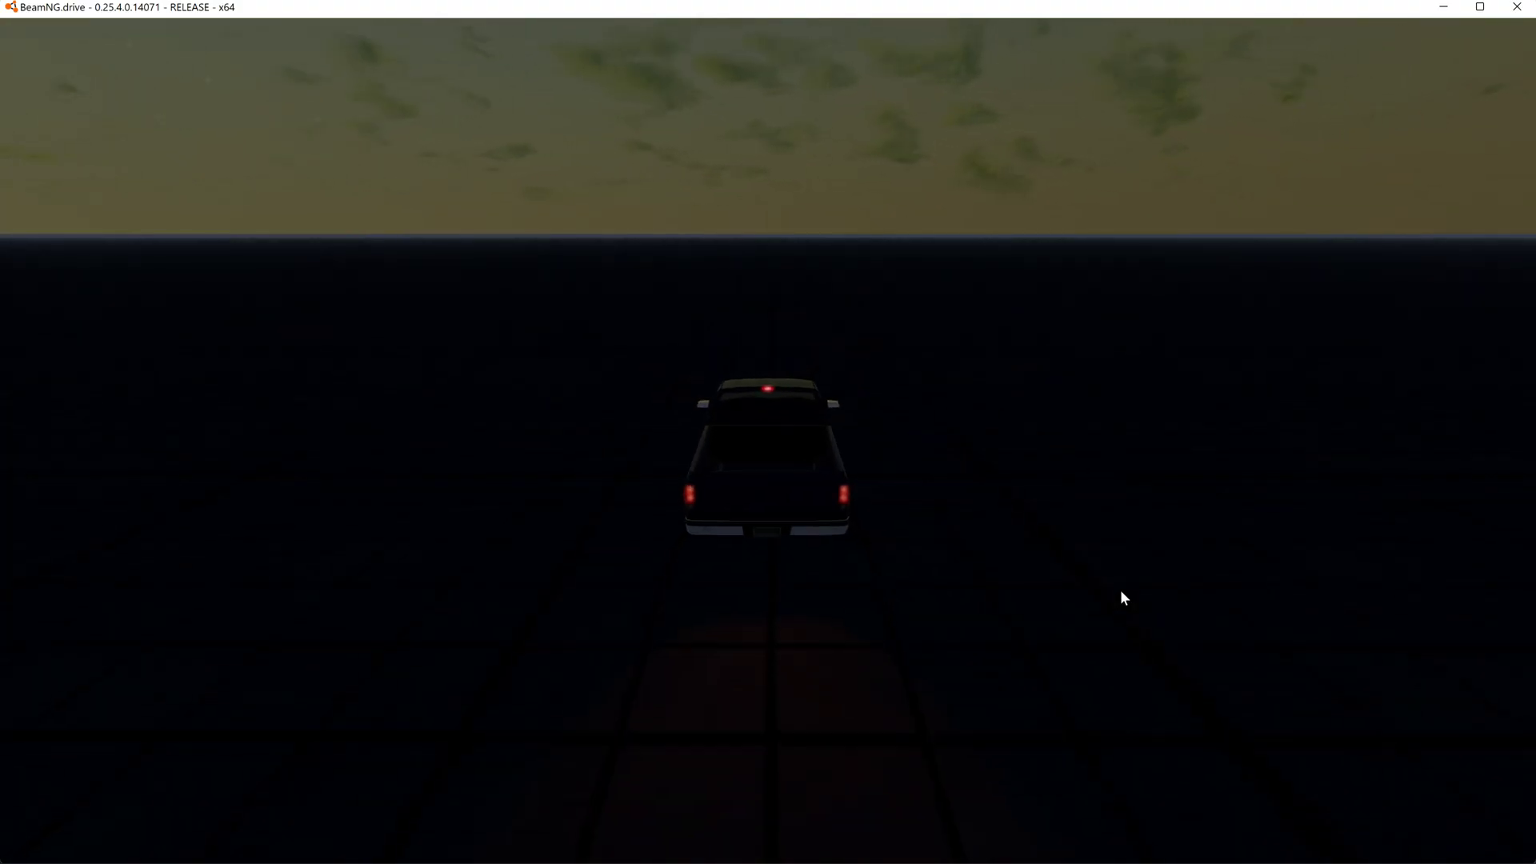
Switch to Blender, minimize its window and return to BeamNG.drive
{"action": "key", "text": "alt+Tab"}
{"action": "key", "text": "alt+Tab"}
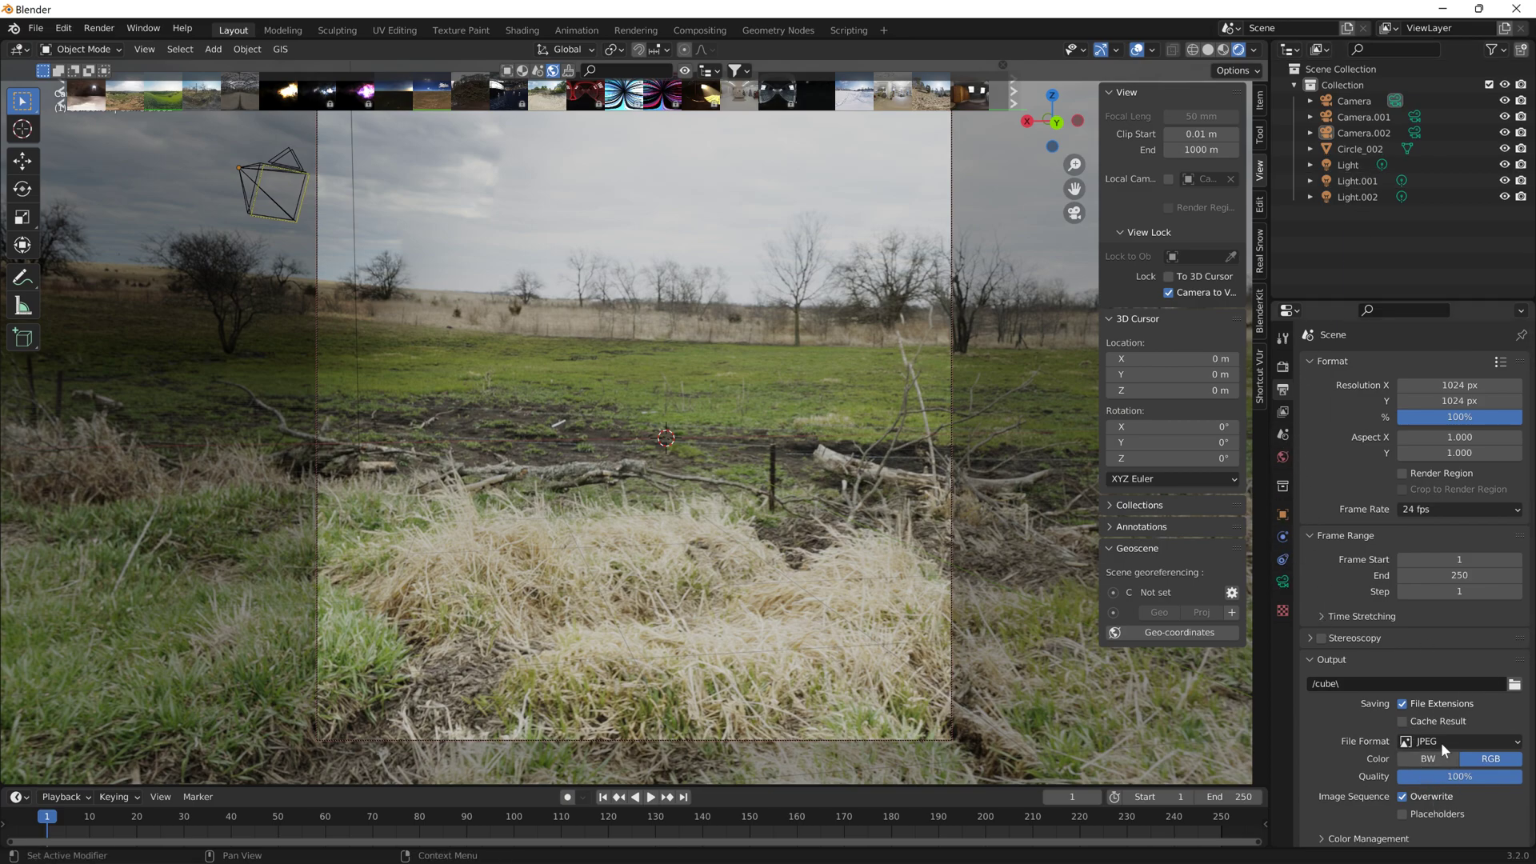
{"action": "left_click", "coordinate": [1443, 8]}
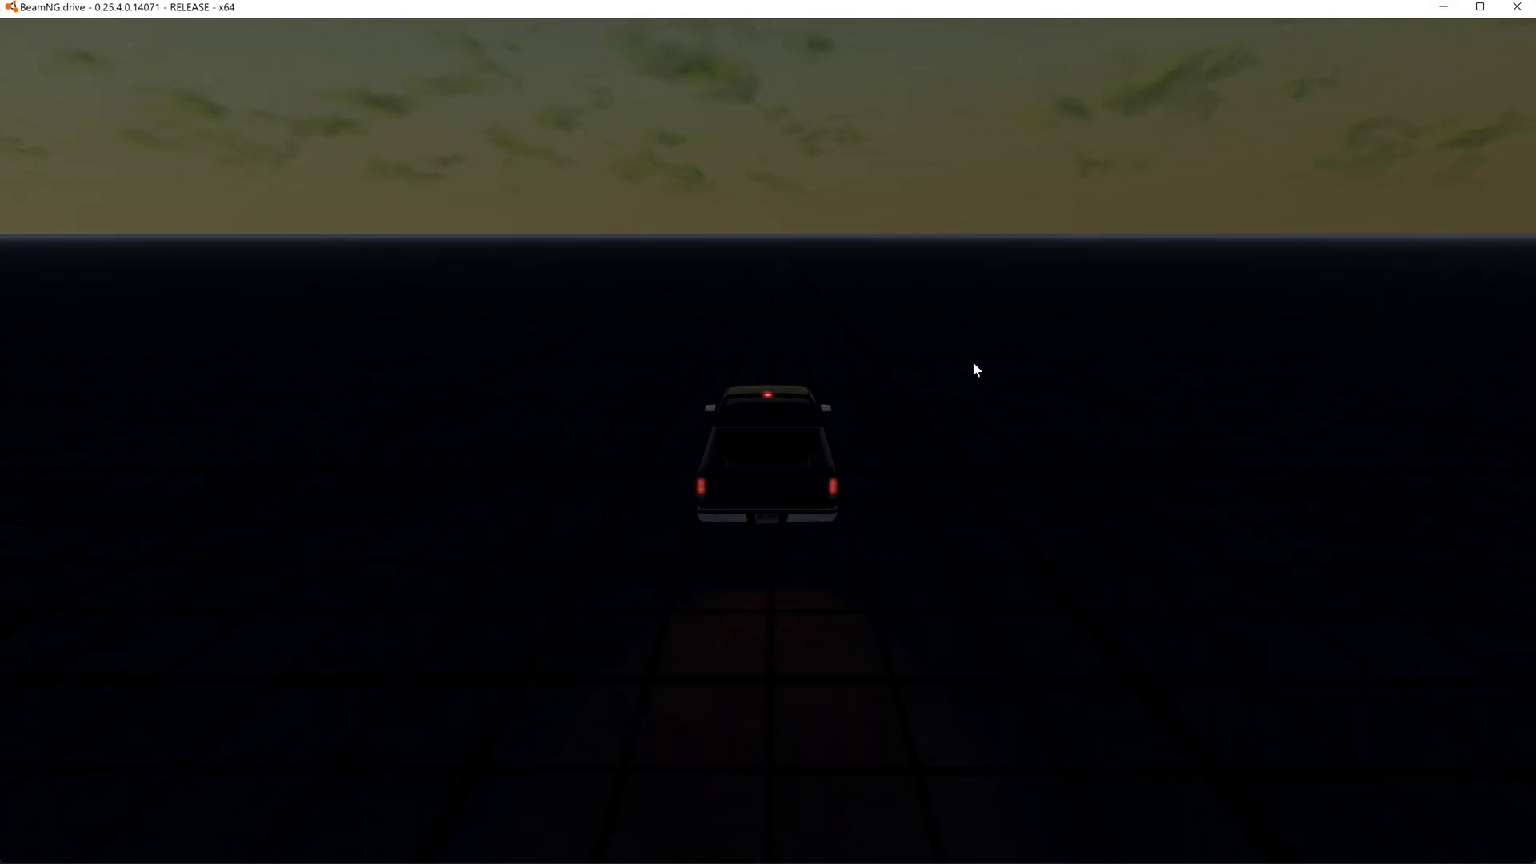
Open the world editor, filter the scene tree for "tod" and select the tod object
{"action": "right_click_drag", "start_coordinate": [974, 364], "coordinate": [975, 300]}
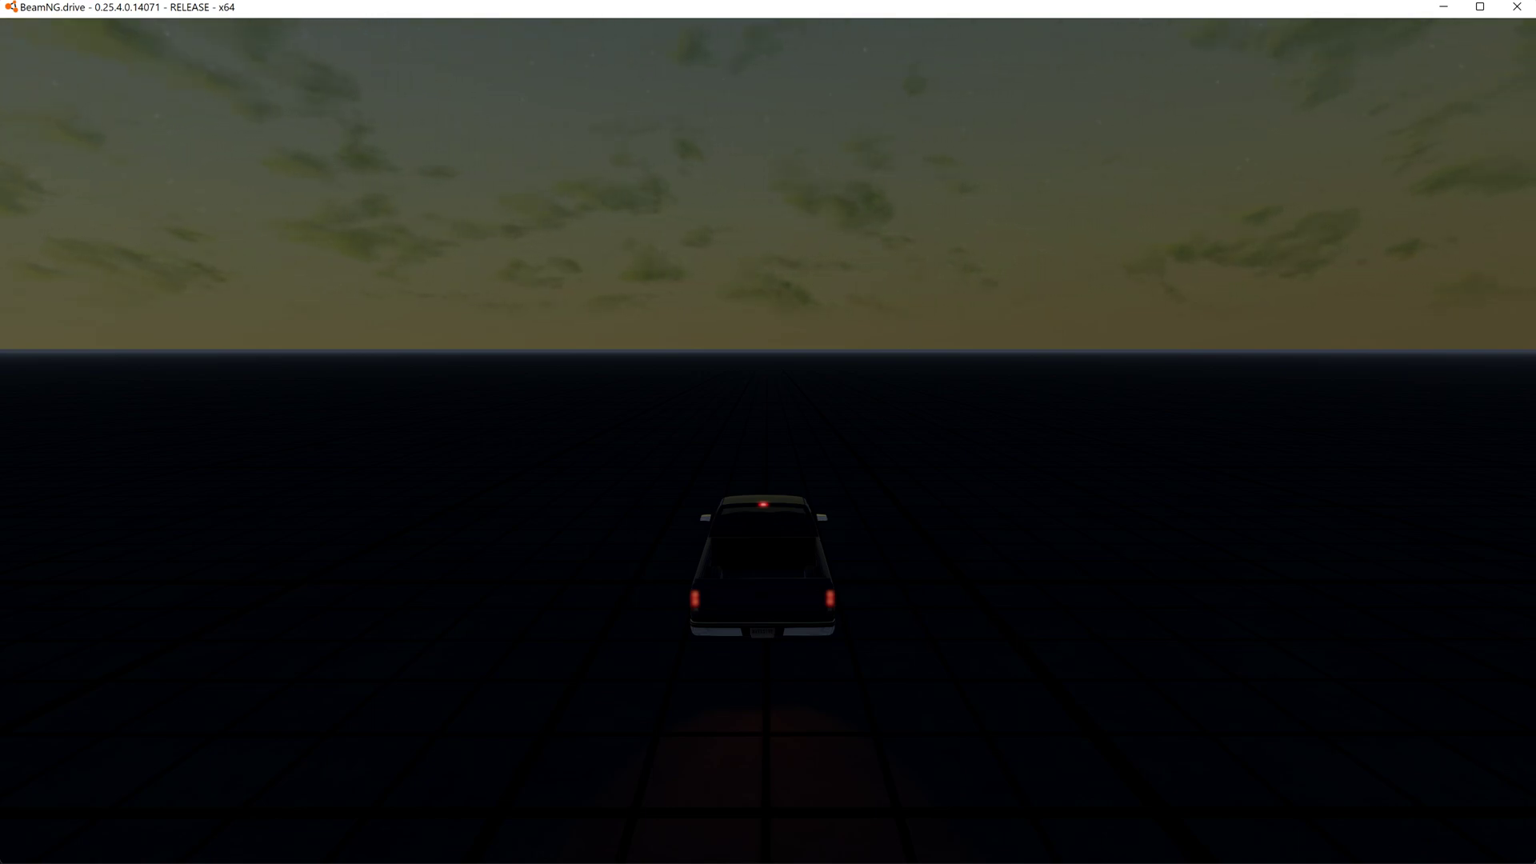
{"action": "key", "text": "F11"}
{"action": "left_click", "coordinate": [80, 118]}
{"action": "type", "text": "tod"}
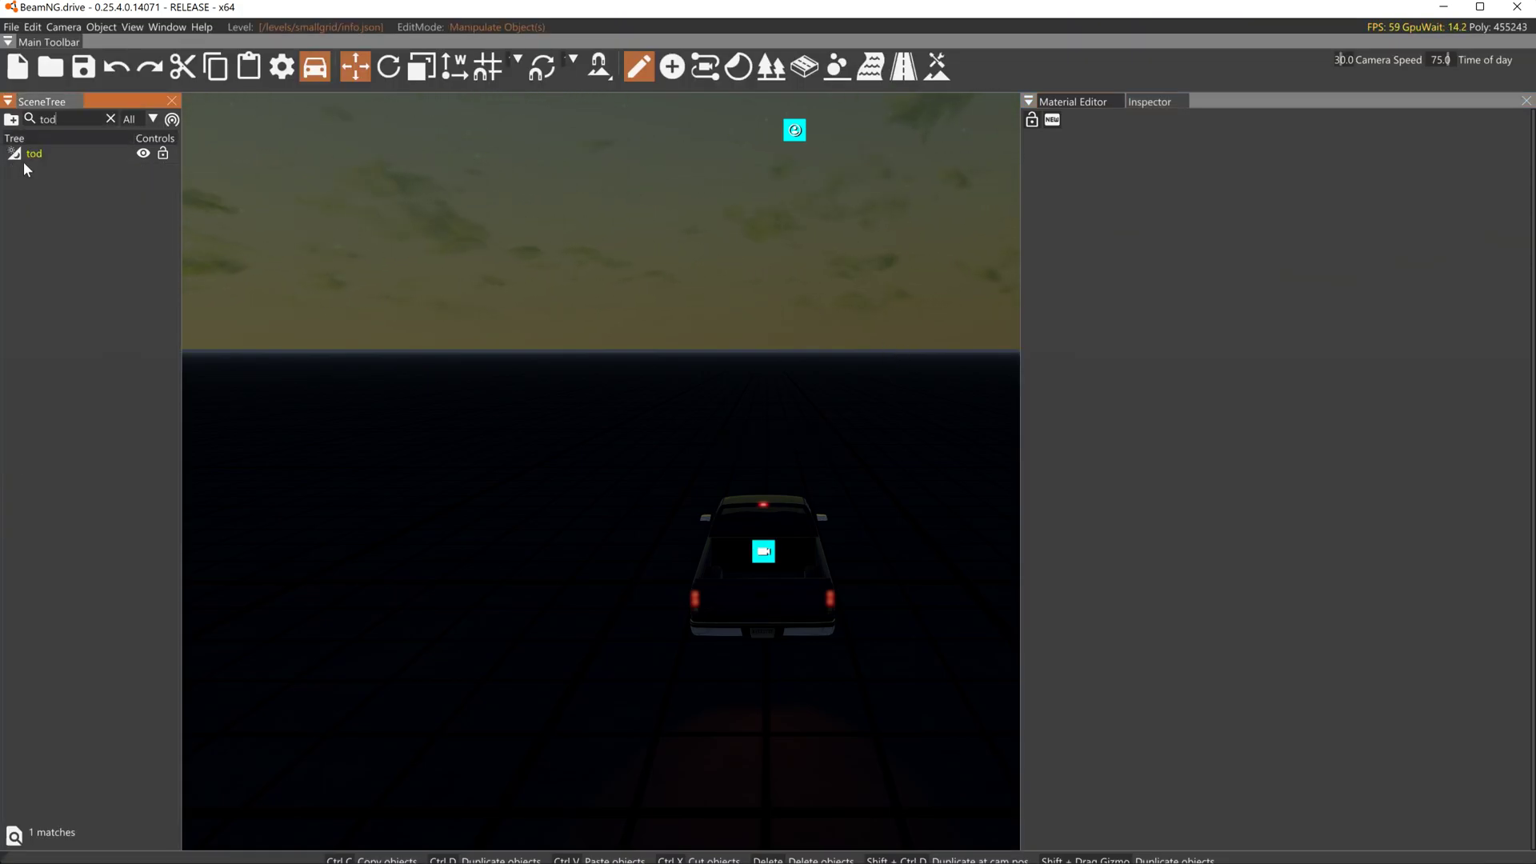
{"action": "left_click", "coordinate": [26, 155]}
Try to brighten the level by setting the tod object's startTime to 1
{"action": "left_click", "coordinate": [1393, 344]}
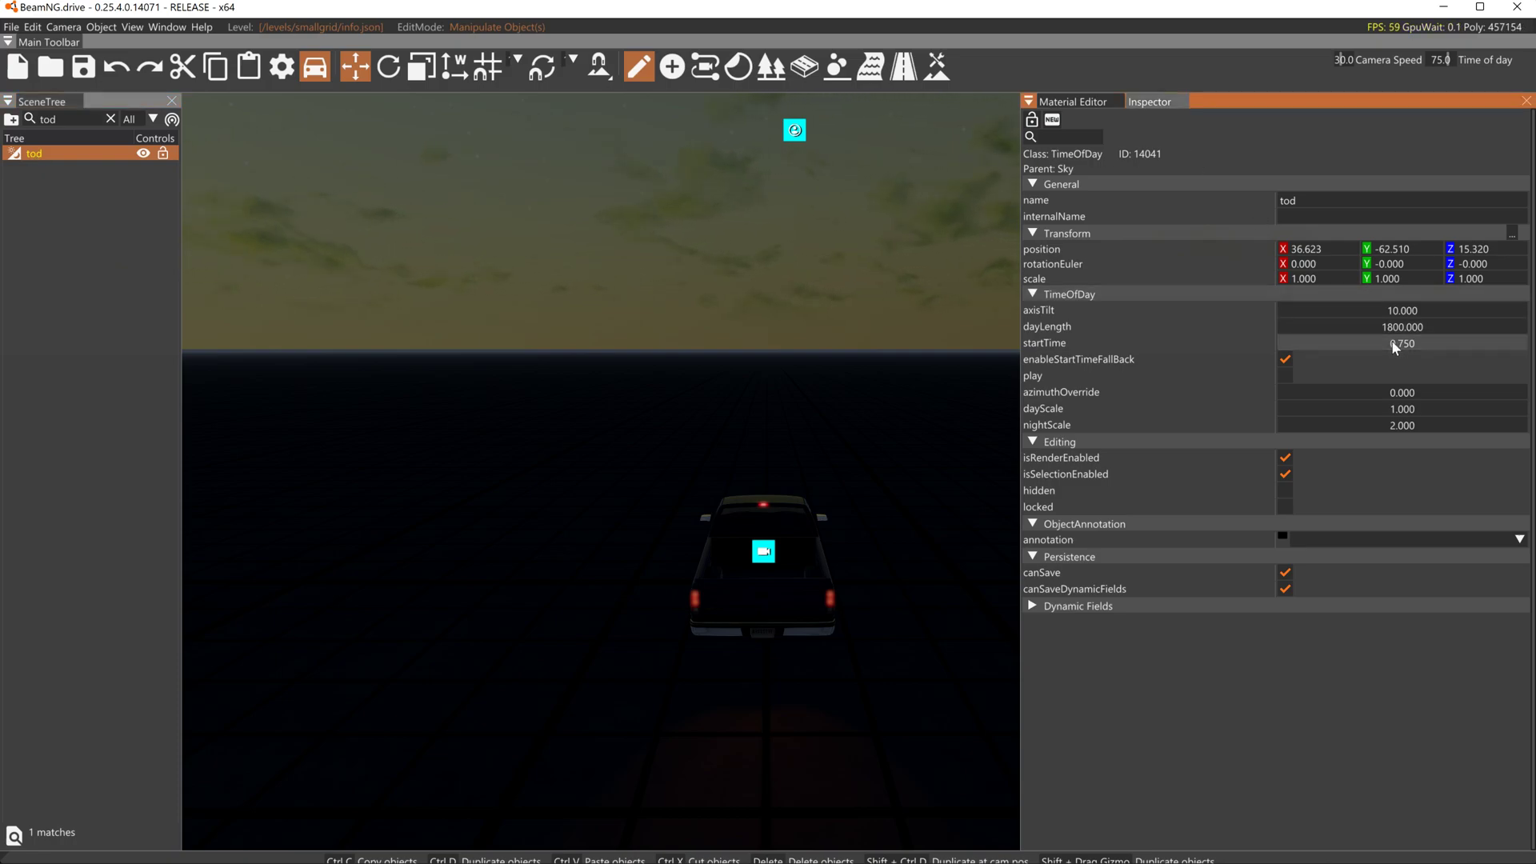
{"action": "left_click", "coordinate": [987, 405]}
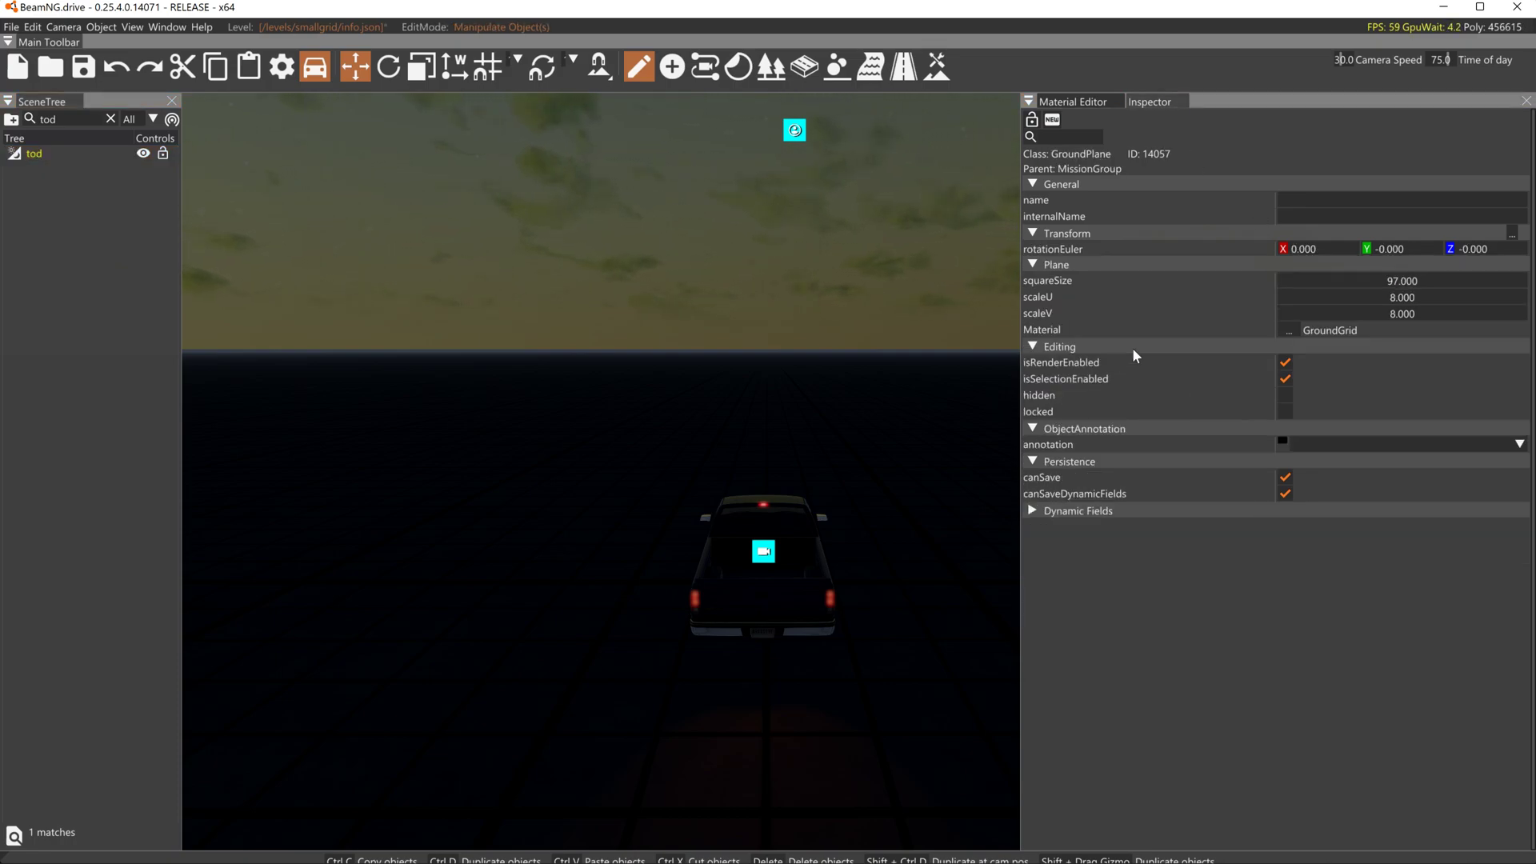
{"action": "left_click", "coordinate": [120, 154]}
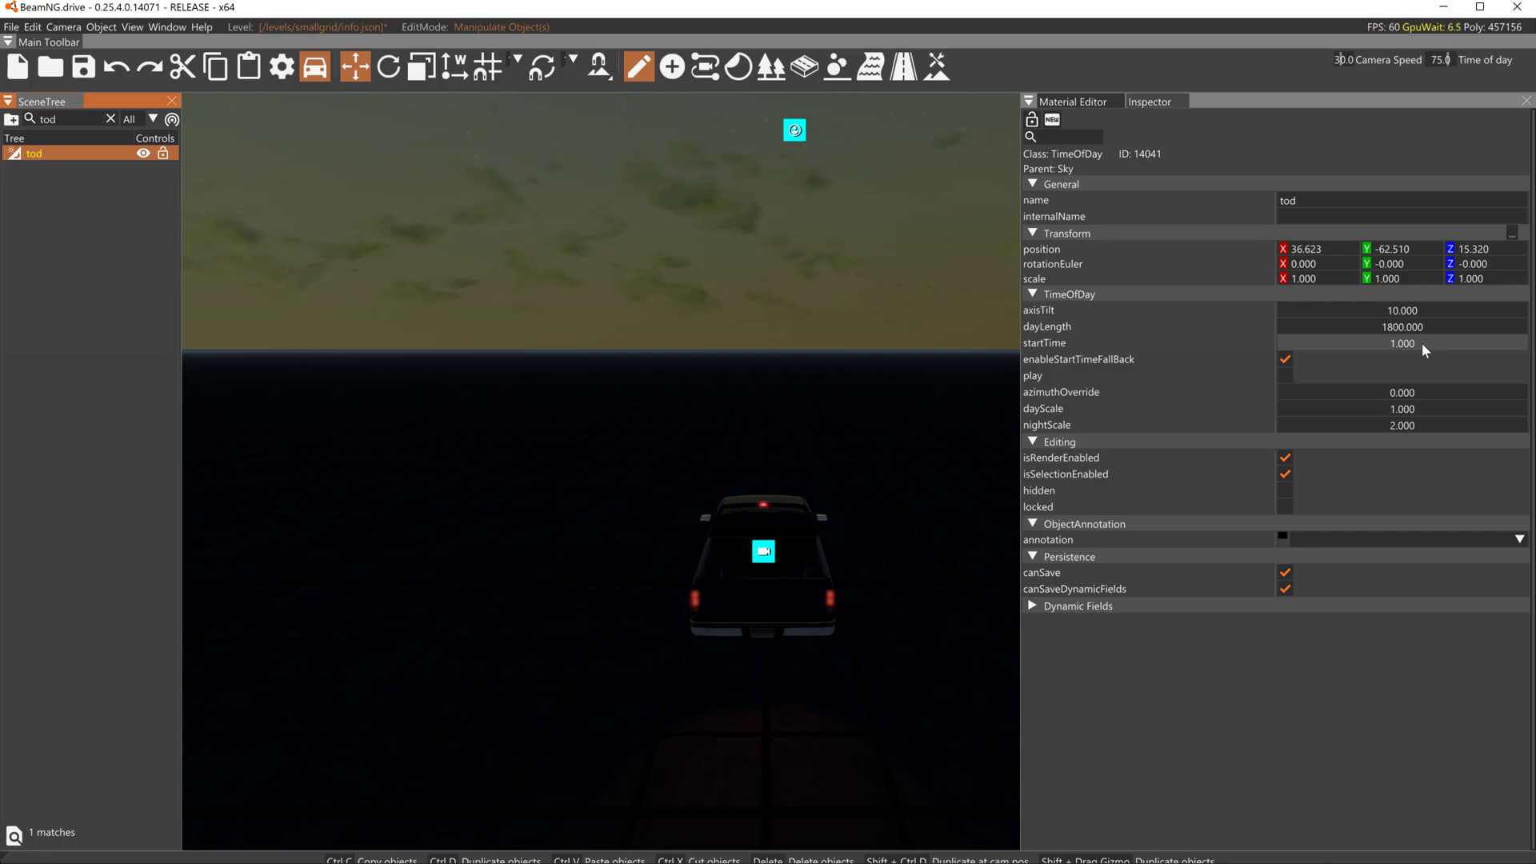
{"action": "double_click", "coordinate": [1420, 343]}
{"action": "type", "text": "1"}
{"action": "left_click", "coordinate": [952, 349]}
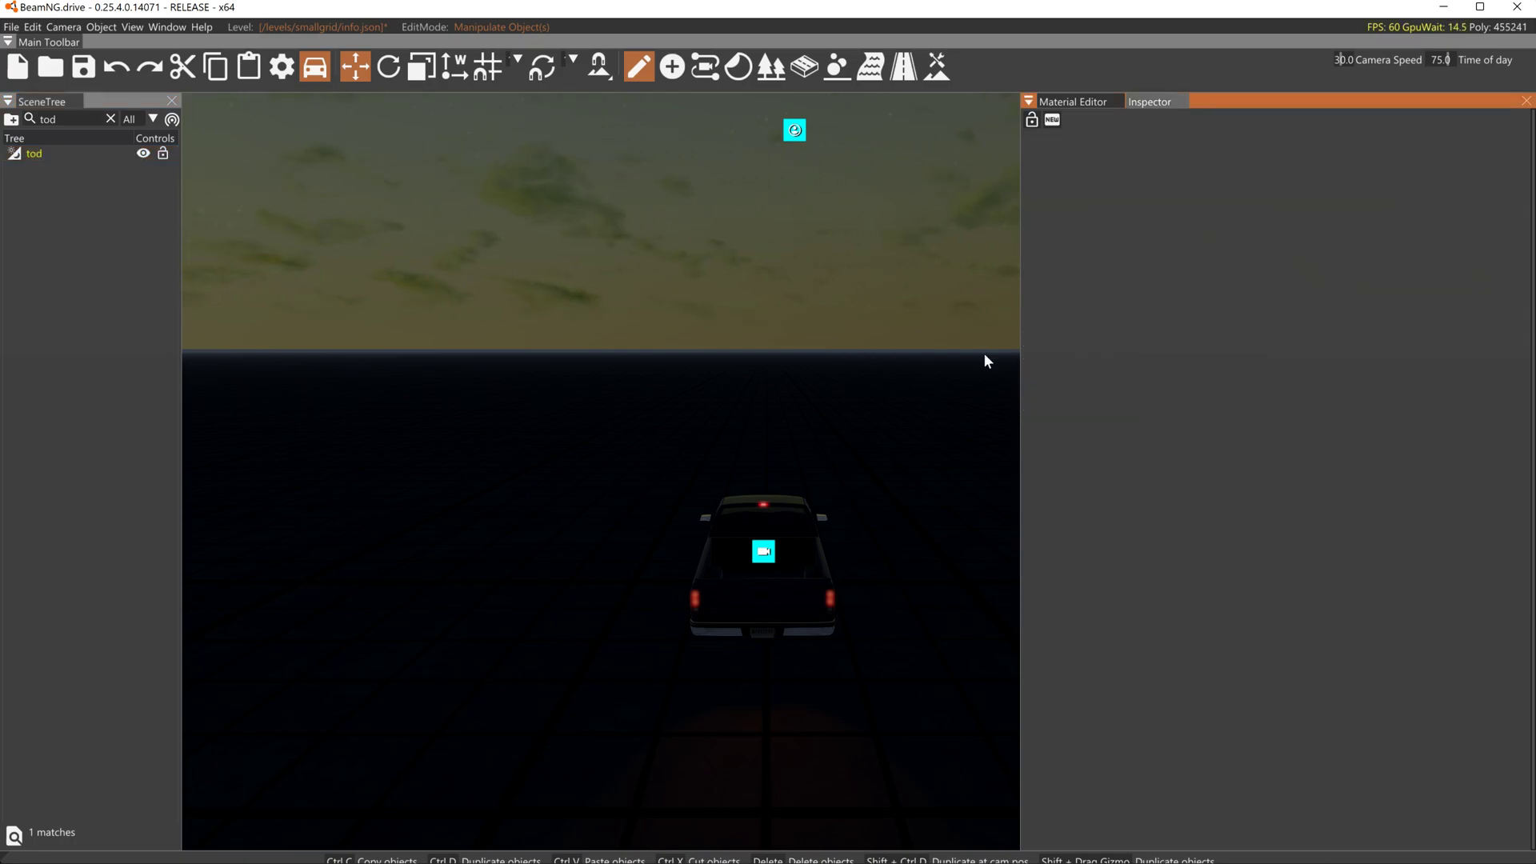
Reselect the tod object and scrub its startTime up to 8.2 and back down to -0.3
{"action": "left_click", "coordinate": [78, 155]}
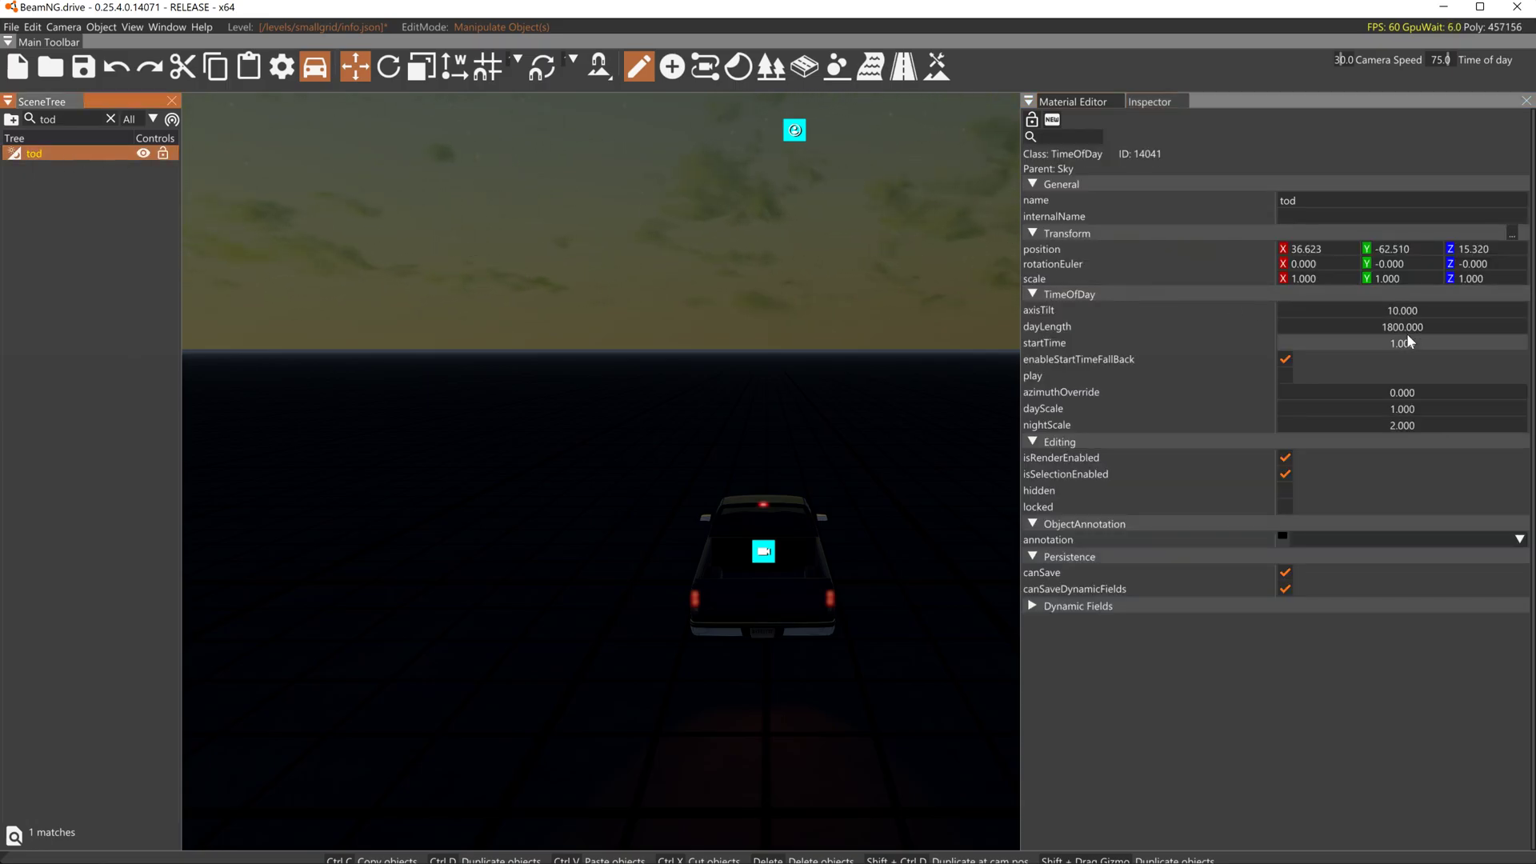
{"action": "left_click_drag", "start_coordinate": [1407, 337], "coordinate": [1435, 345]}
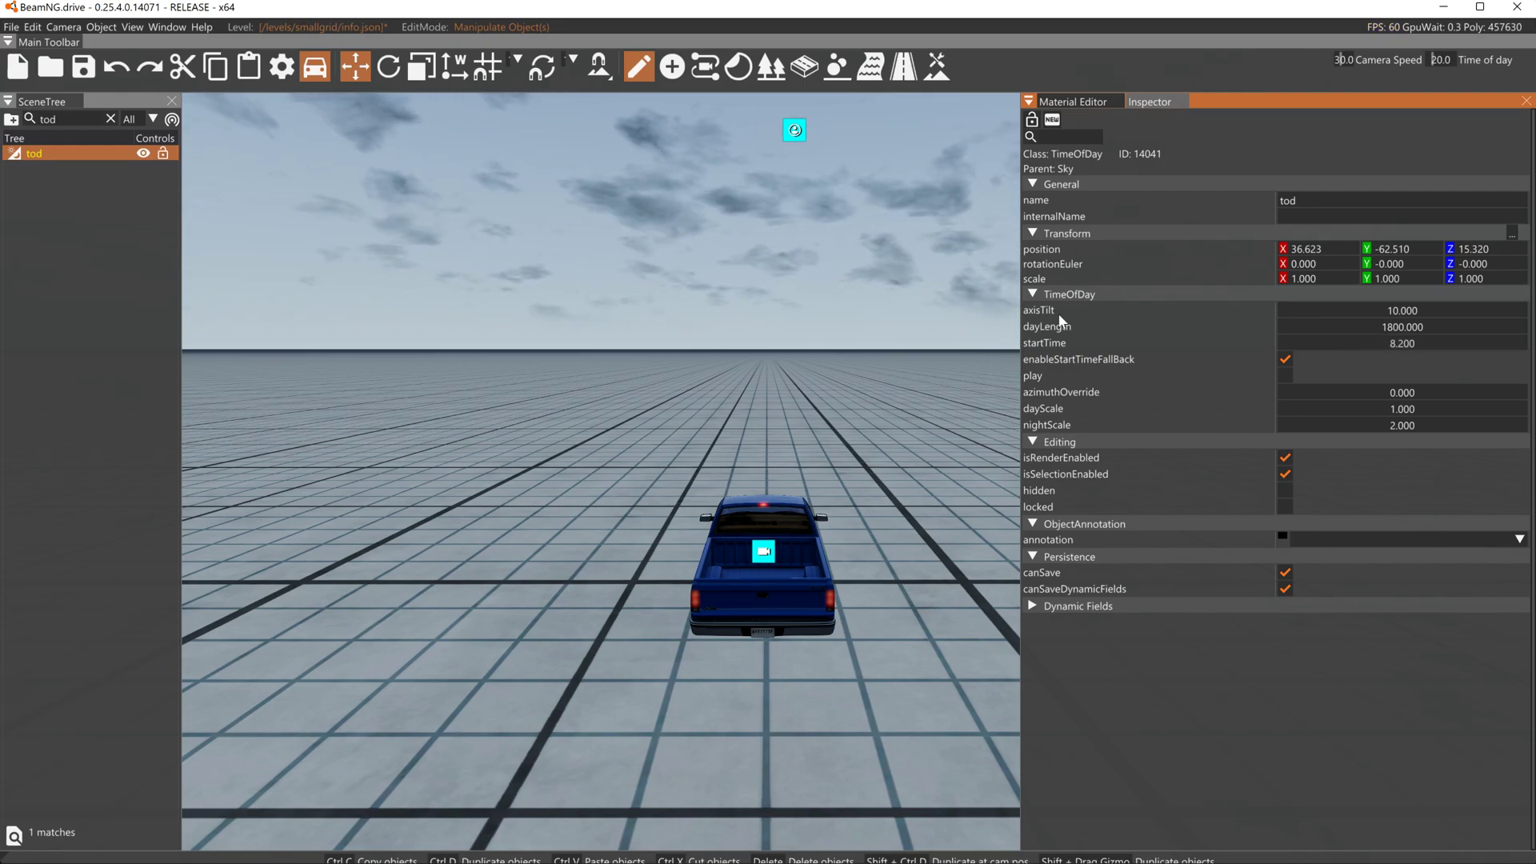
{"action": "mouse_move", "coordinate": [1406, 344]}
{"action": "left_mouse_down"}
{"action": "mouse_move", "coordinate": [1375, 352]}
{"action": "mouse_move", "coordinate": [1397, 345]}
{"action": "left_mouse_up"}
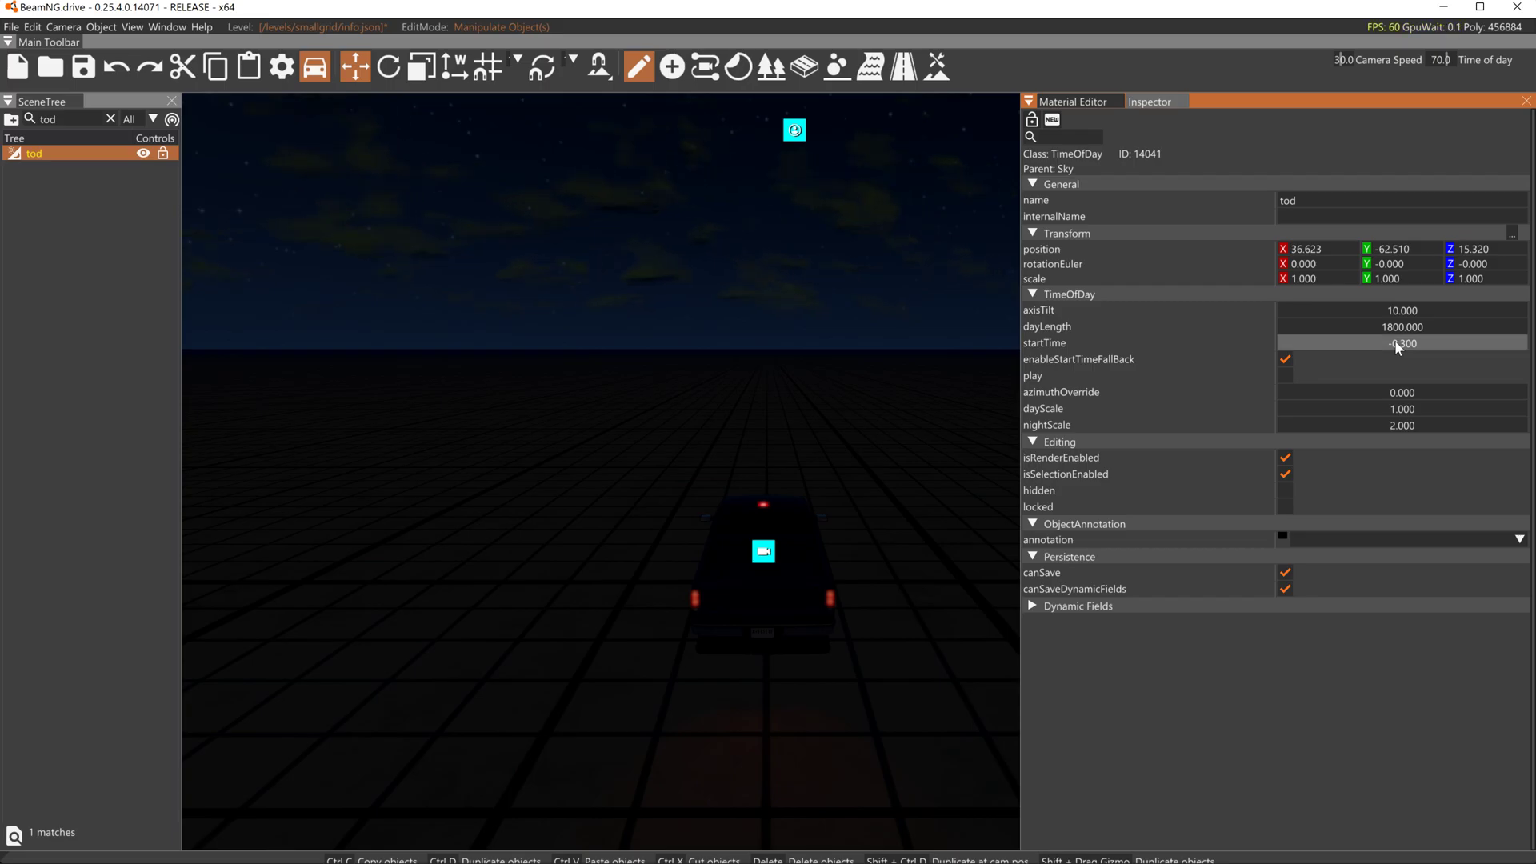
Set the tod object's startTime to 1 and save the level
{"action": "double_click", "coordinate": [1396, 343]}
{"action": "key", "text": "Escape"}
{"action": "double_click", "coordinate": [1413, 344]}
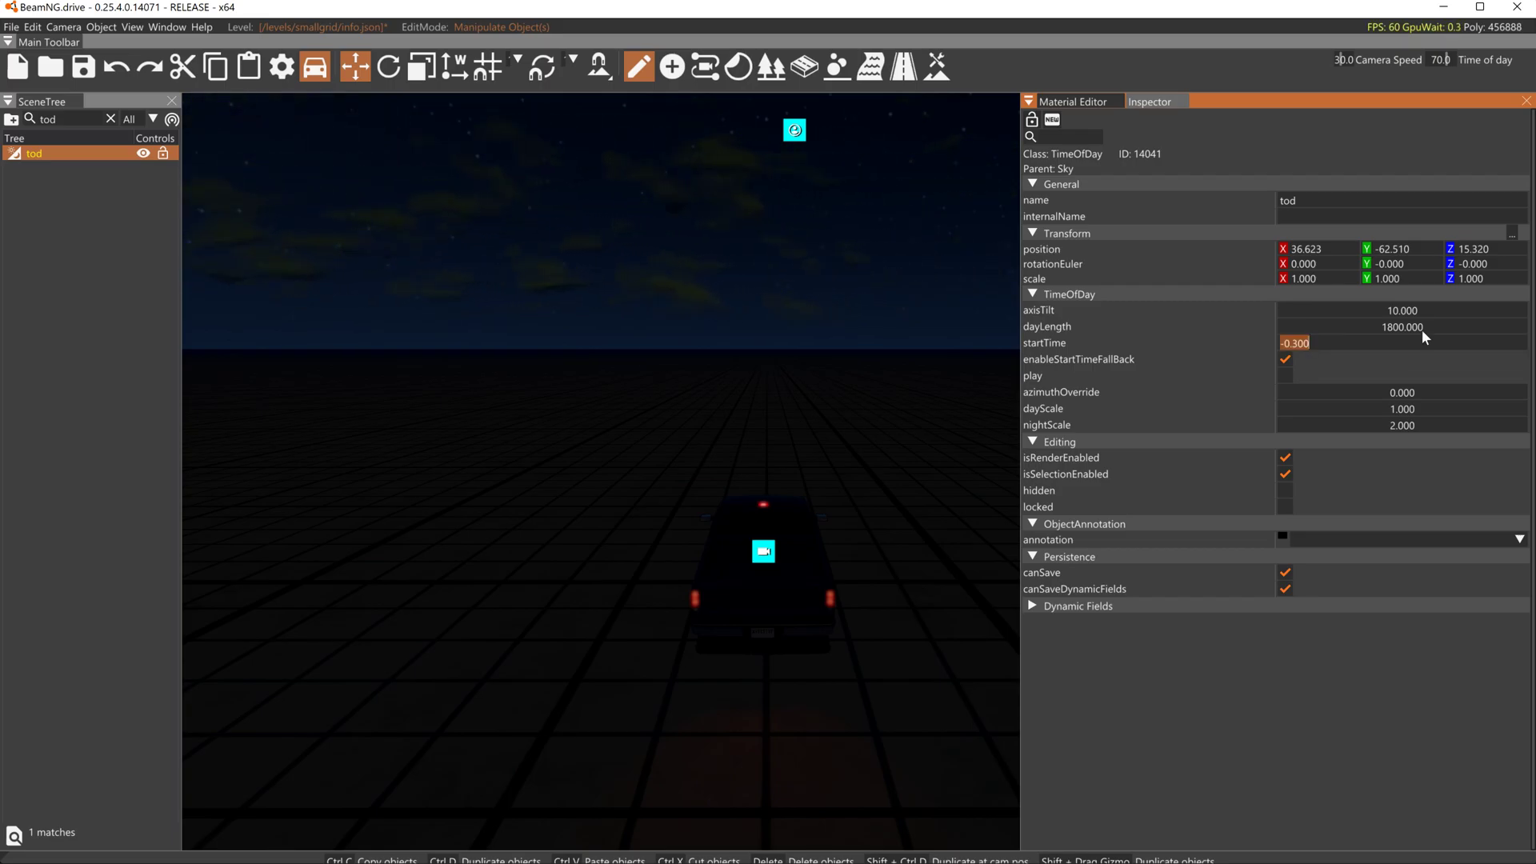
{"action": "type", "text": "1"}
{"action": "key", "text": "Return"}
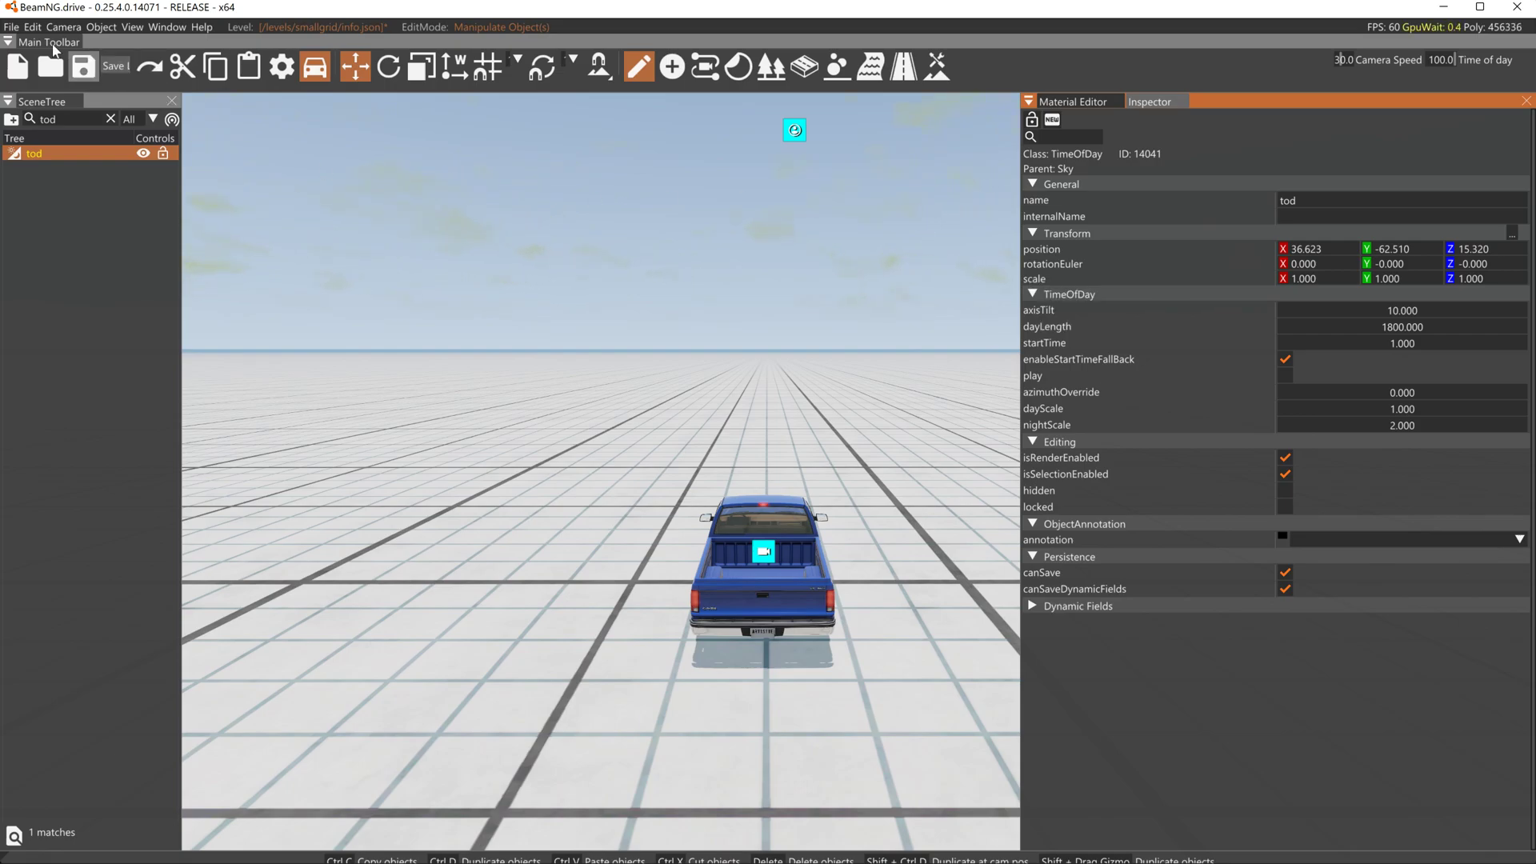
{"action": "left_click", "coordinate": [76, 73]}
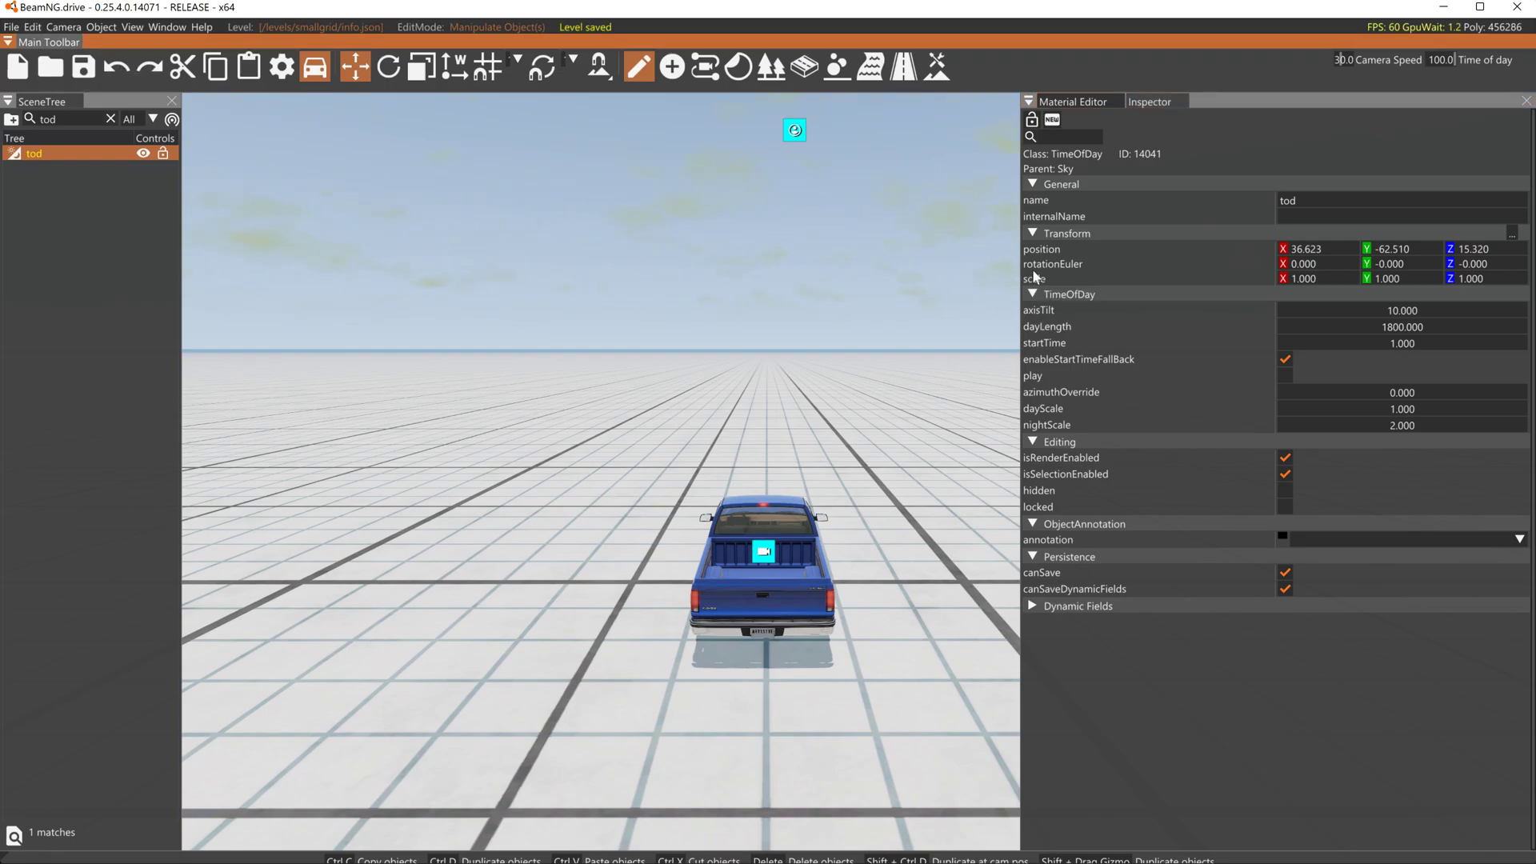
Show the Material Editor and select the blue pickup truck in the level
{"action": "left_click", "coordinate": [1072, 102]}
{"action": "left_click", "coordinate": [774, 552]}
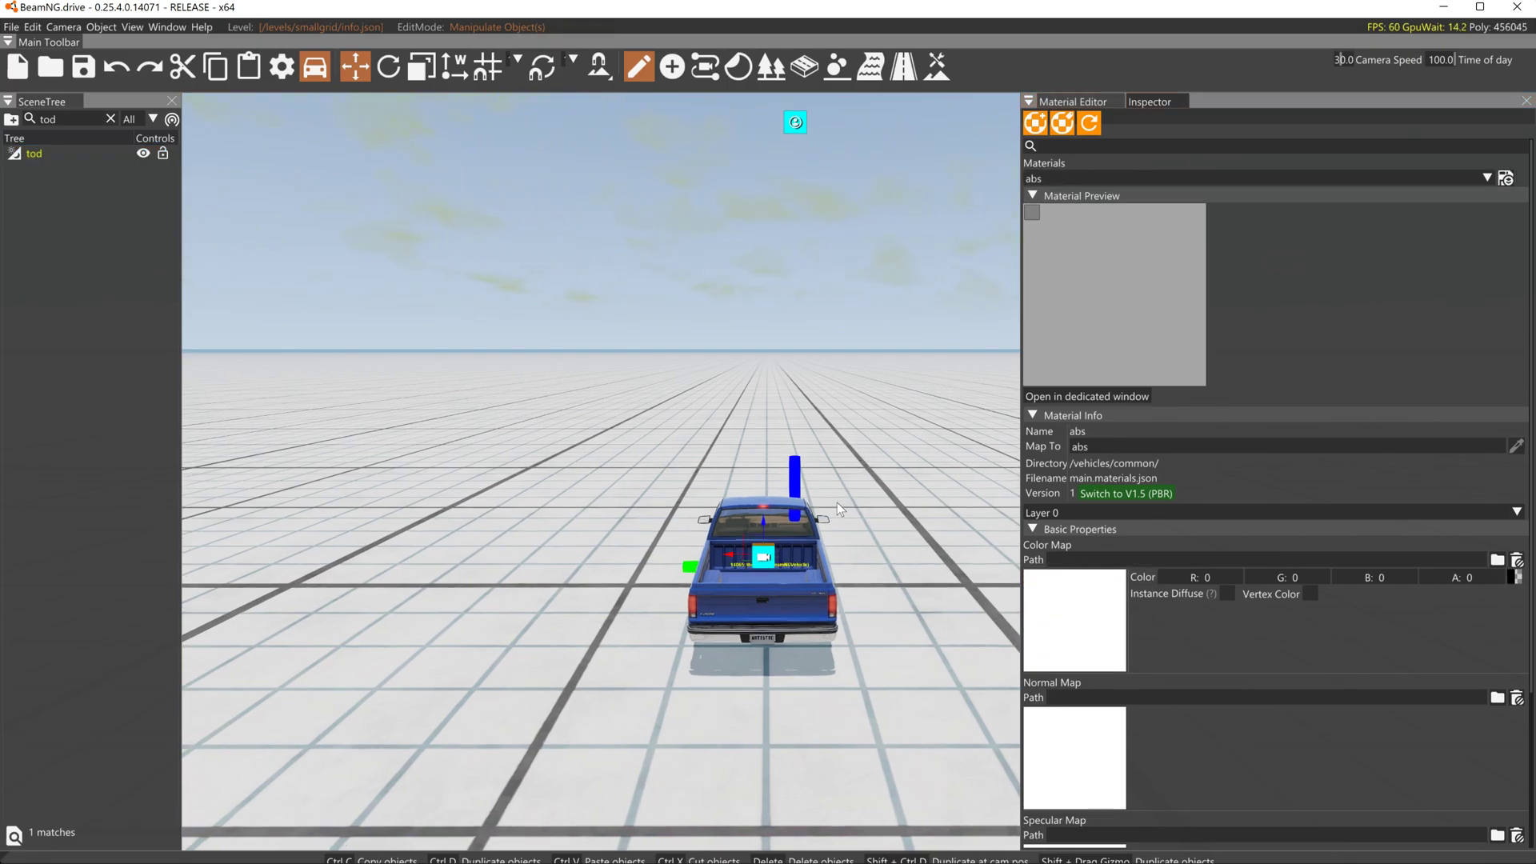
{"action": "key", "text": "w"}
{"action": "mouse_move", "coordinate": [813, 512]}
{"action": "right_mouse_down"}
{"action": "mouse_move", "coordinate": [792, 640]}
{"action": "mouse_move", "coordinate": [806, 528]}
{"action": "right_mouse_up"}
{"action": "key", "text": "s"}
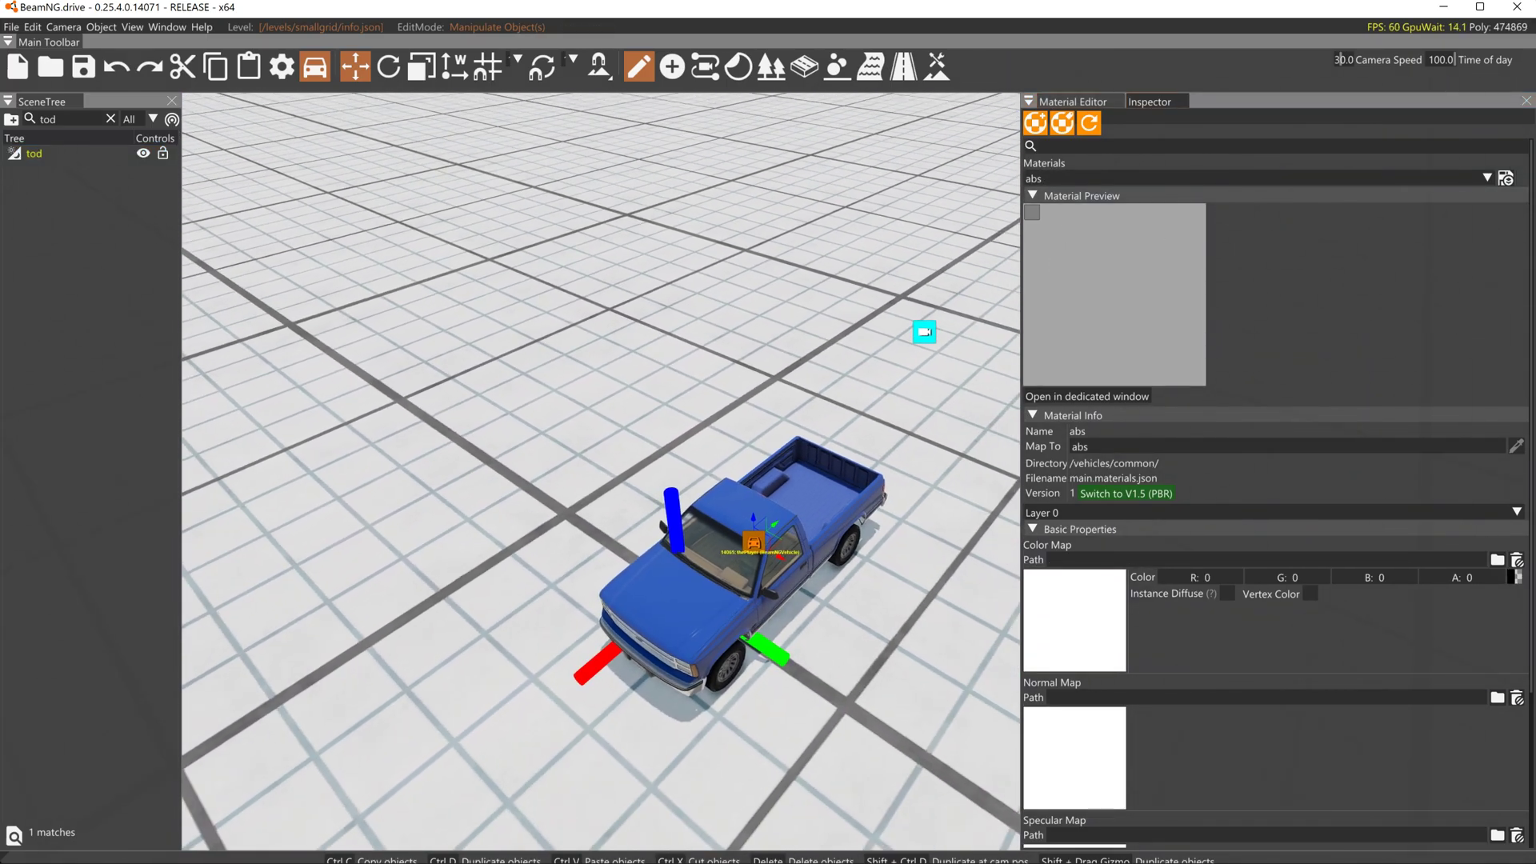
{"action": "key", "text": "F1"}
{"action": "key", "text": "F1"}
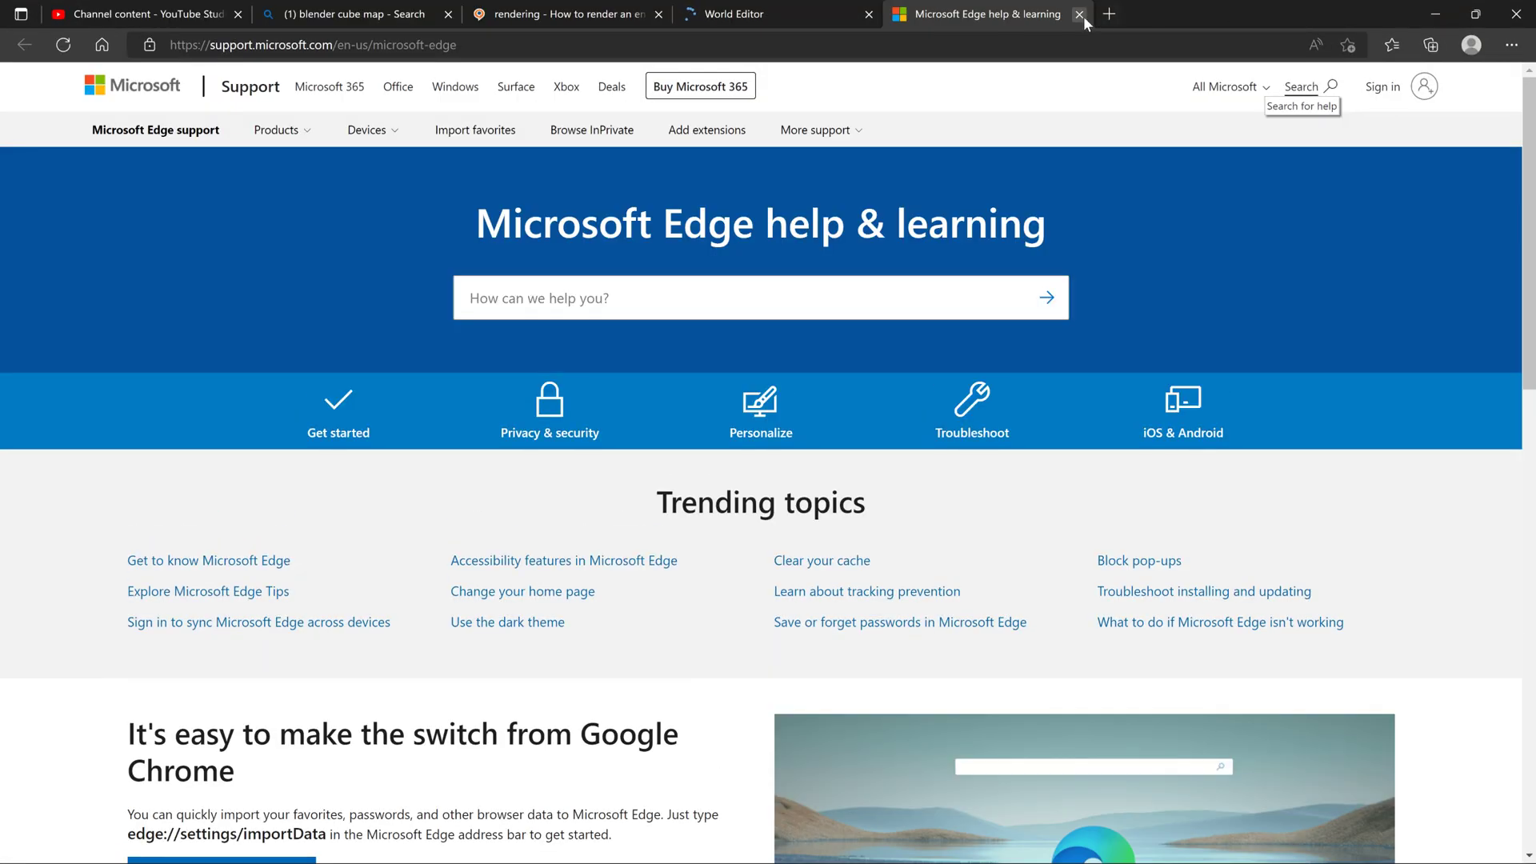
{"action": "left_click", "coordinate": [1080, 15]}
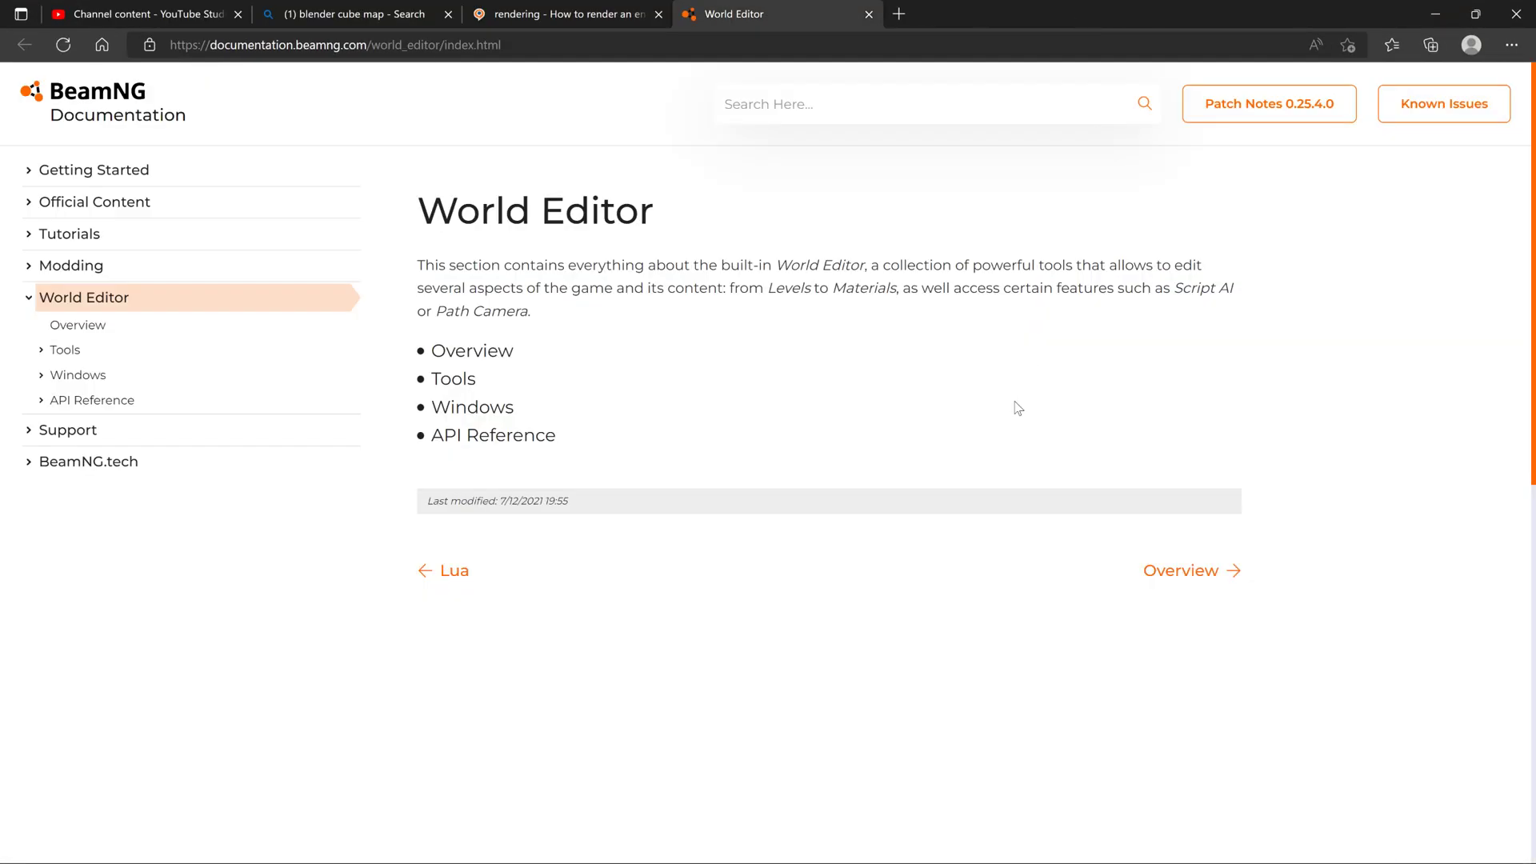
{"action": "left_click", "coordinate": [1435, 14]}
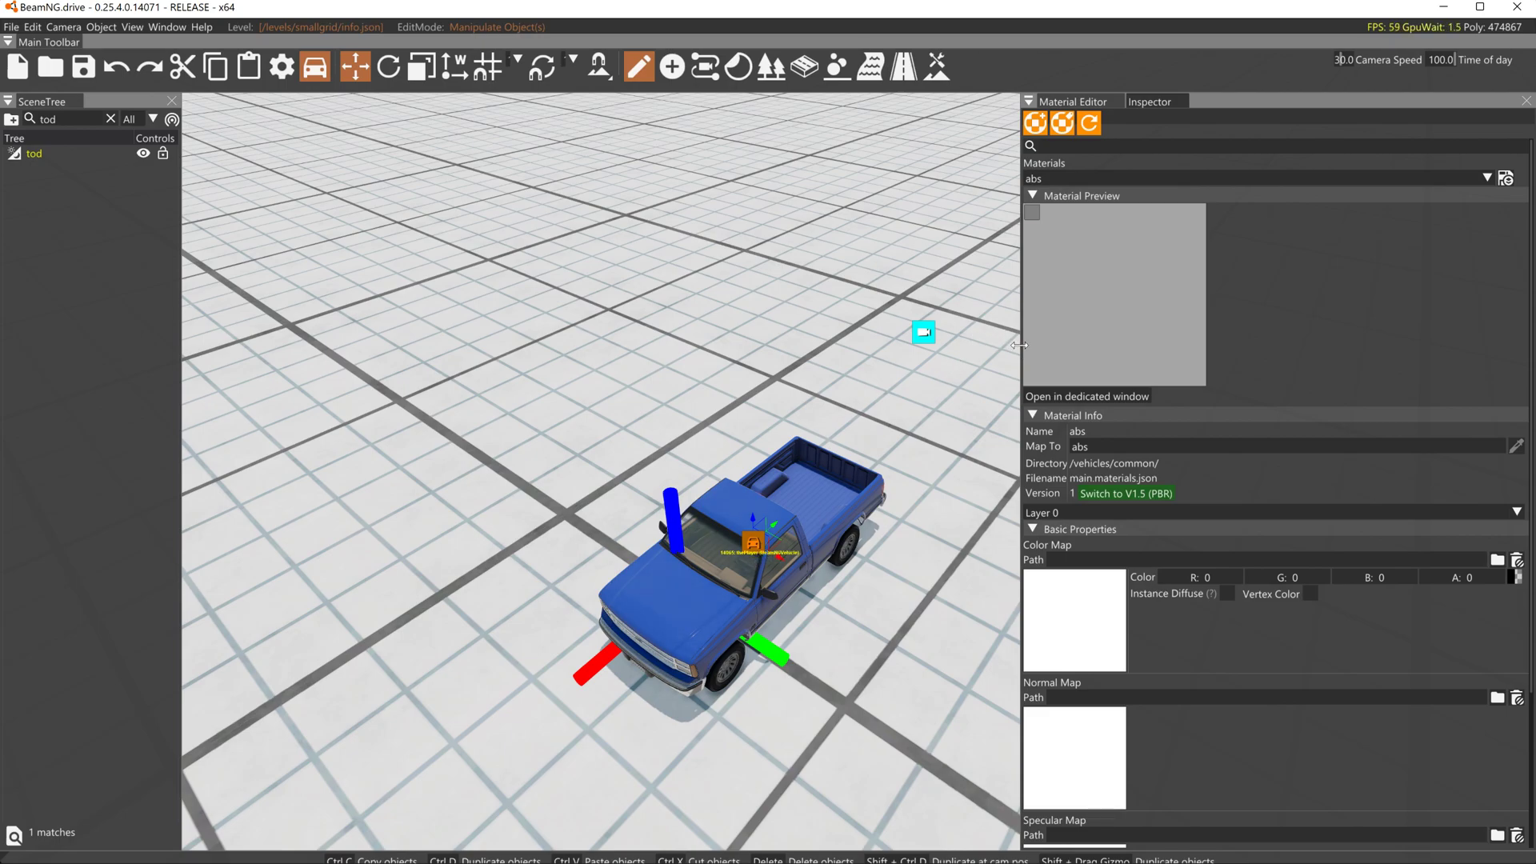
Load the truck's pickup_main material for editing
{"action": "left_click", "coordinate": [1220, 178]}
{"action": "scroll", "coordinate": [1149, 344], "scroll_direction": "down", "scroll_amount": 5}
{"action": "scroll", "coordinate": [1112, 452], "scroll_direction": "down", "scroll_amount": 3}
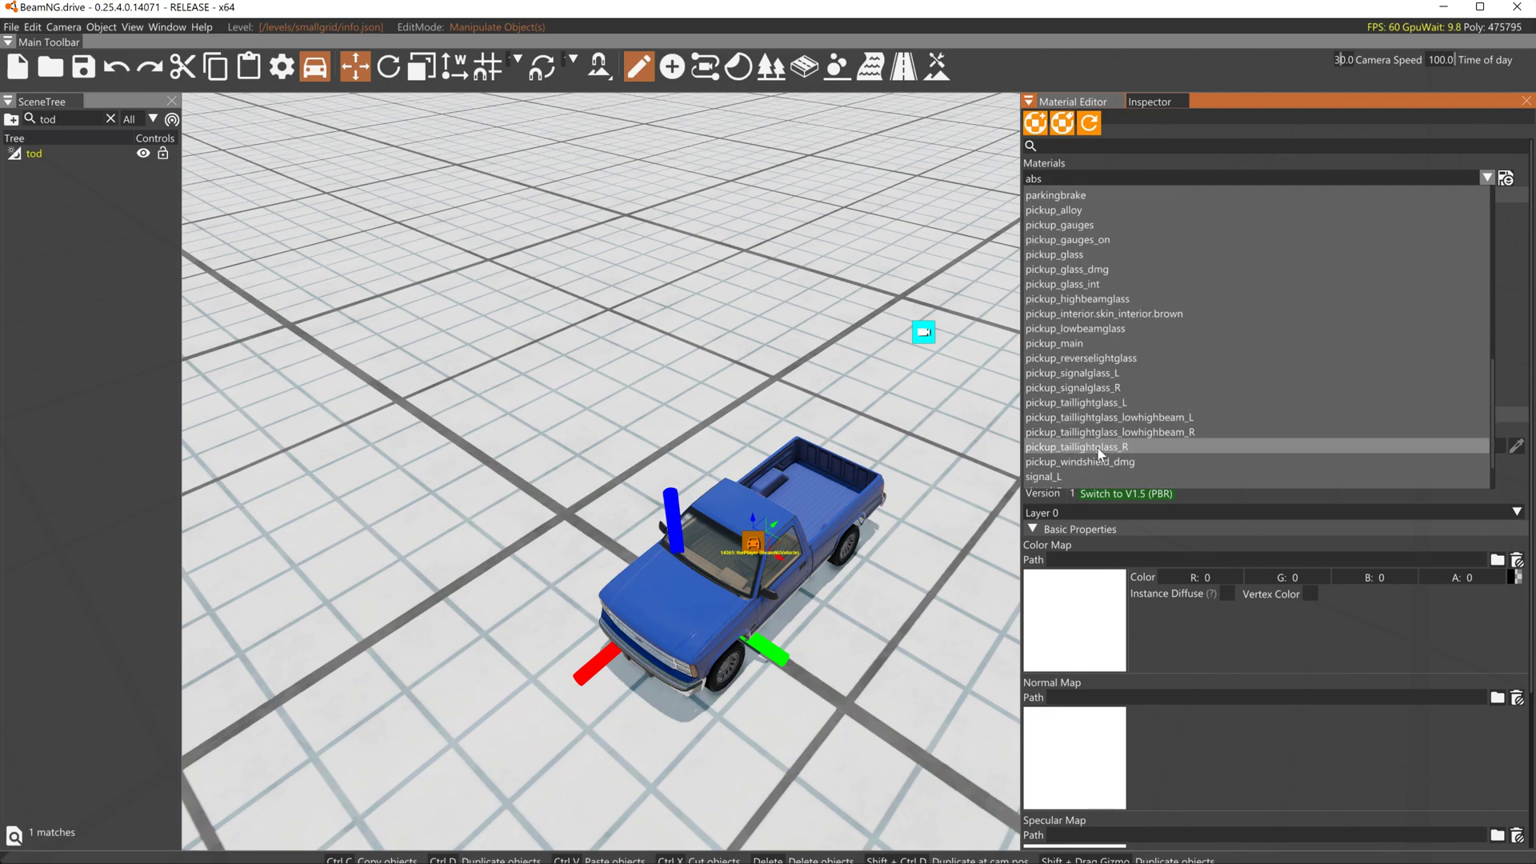
{"action": "scroll", "coordinate": [1112, 447], "scroll_direction": "down", "scroll_amount": 3}
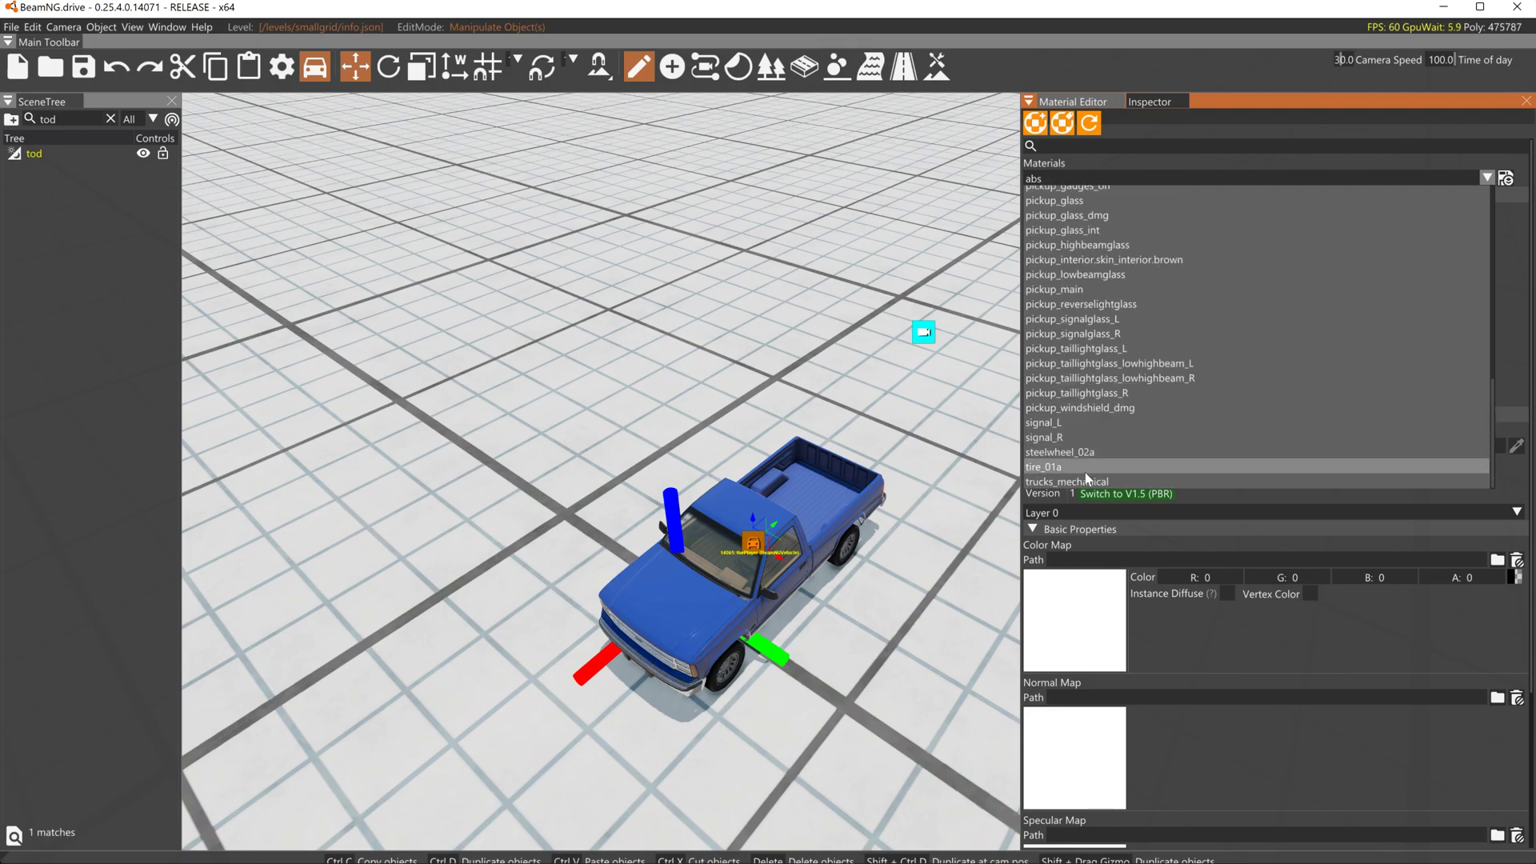
{"action": "scroll", "coordinate": [1104, 416], "scroll_direction": "up", "scroll_amount": 3}
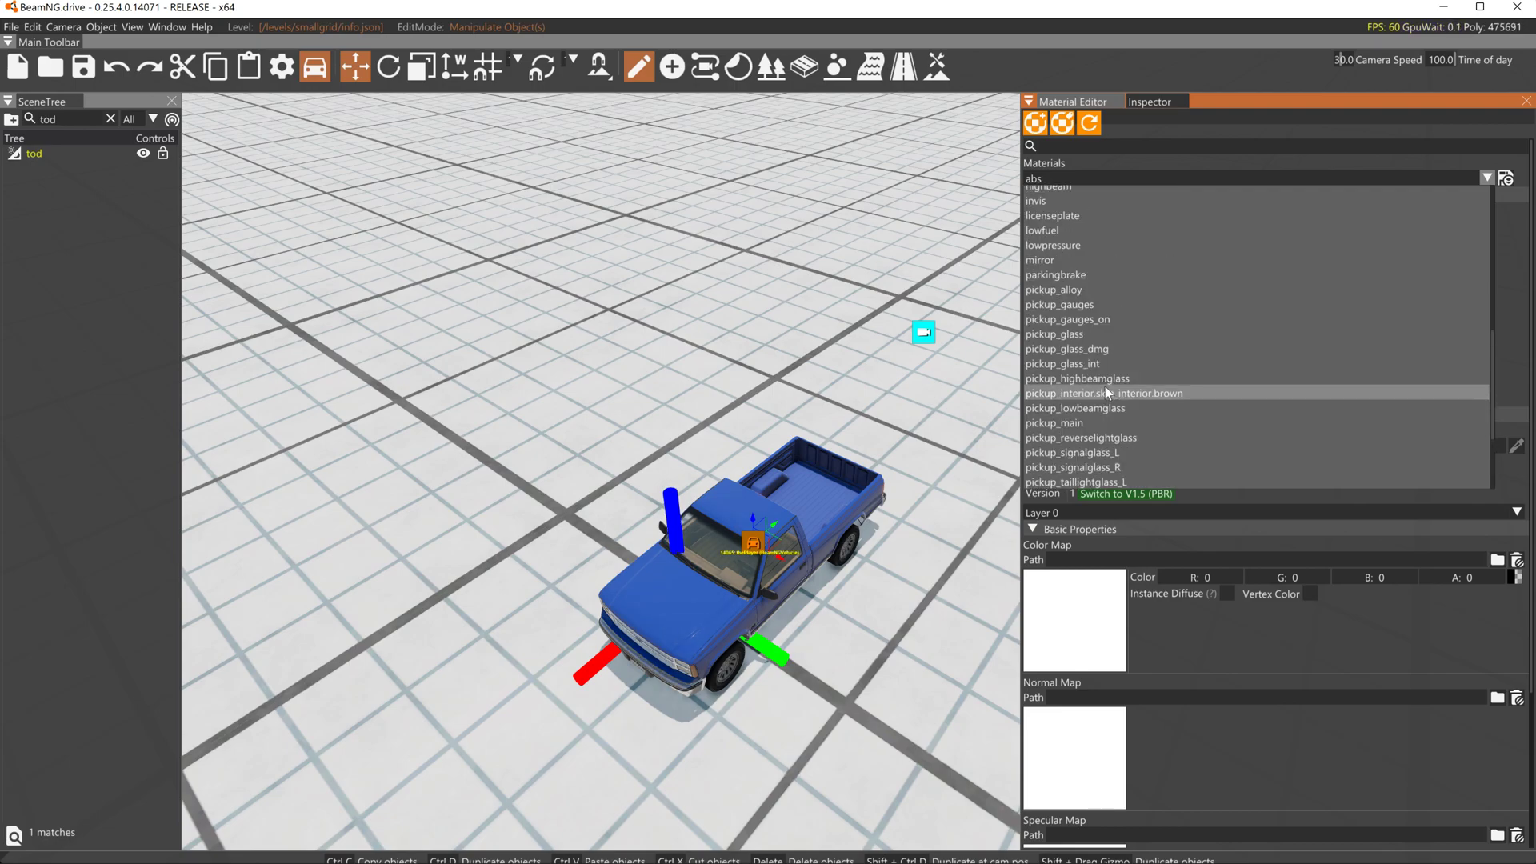
{"action": "left_click", "coordinate": [1064, 423]}
Deselect the truck and set the pickup_main material's reflection mode to Cubemap for all layers
{"action": "right_click_drag", "start_coordinate": [908, 527], "coordinate": [881, 668]}
{"action": "key", "text": "2"}
{"action": "left_click", "coordinate": [907, 527]}
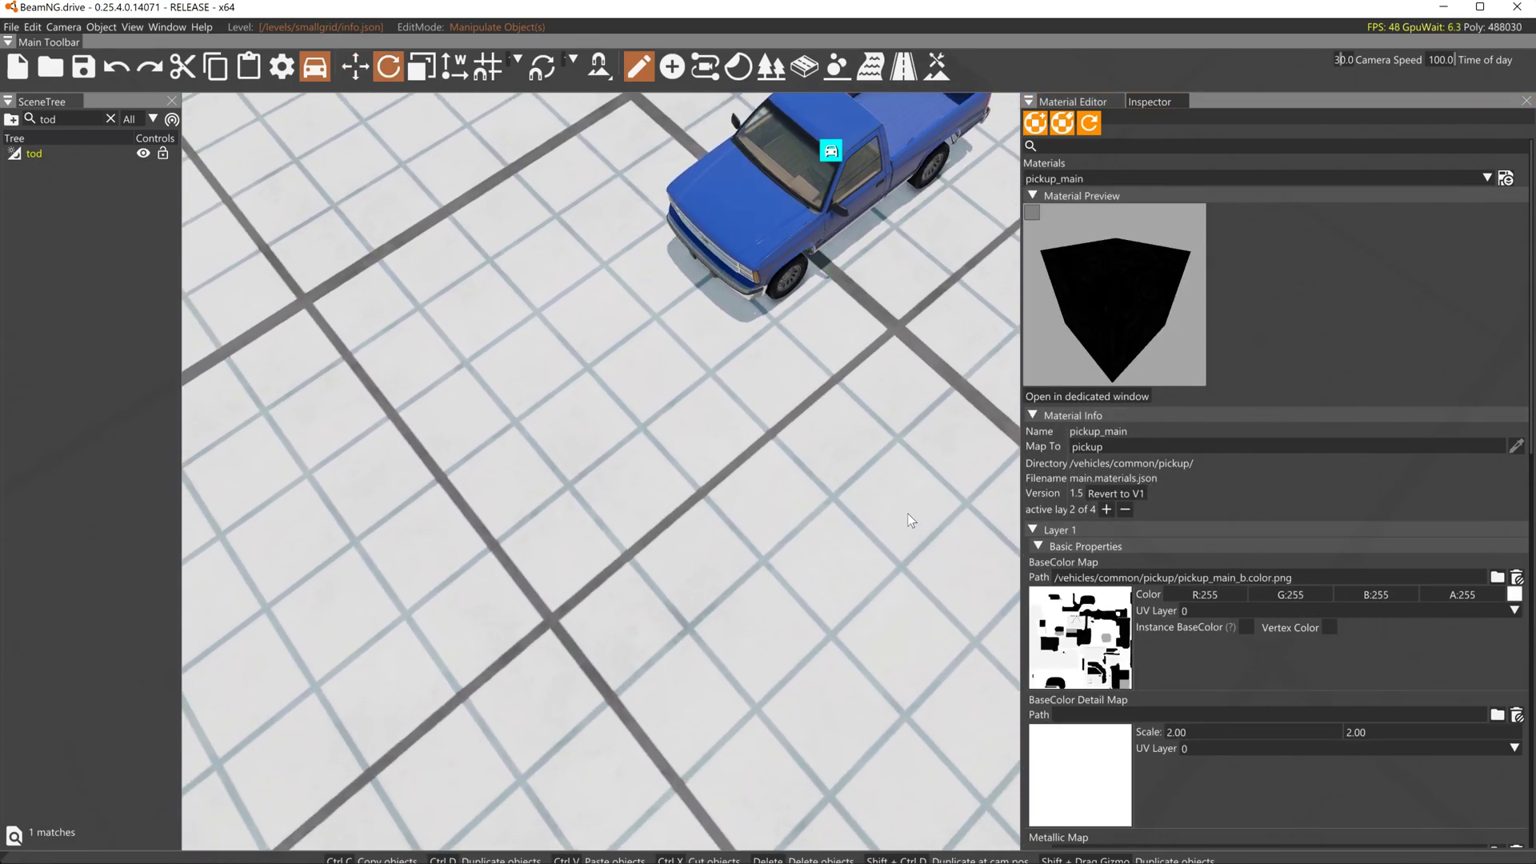
{"action": "key", "text": "w"}
{"action": "right_click_drag", "start_coordinate": [905, 460], "coordinate": [928, 304]}
{"action": "key", "text": "s"}
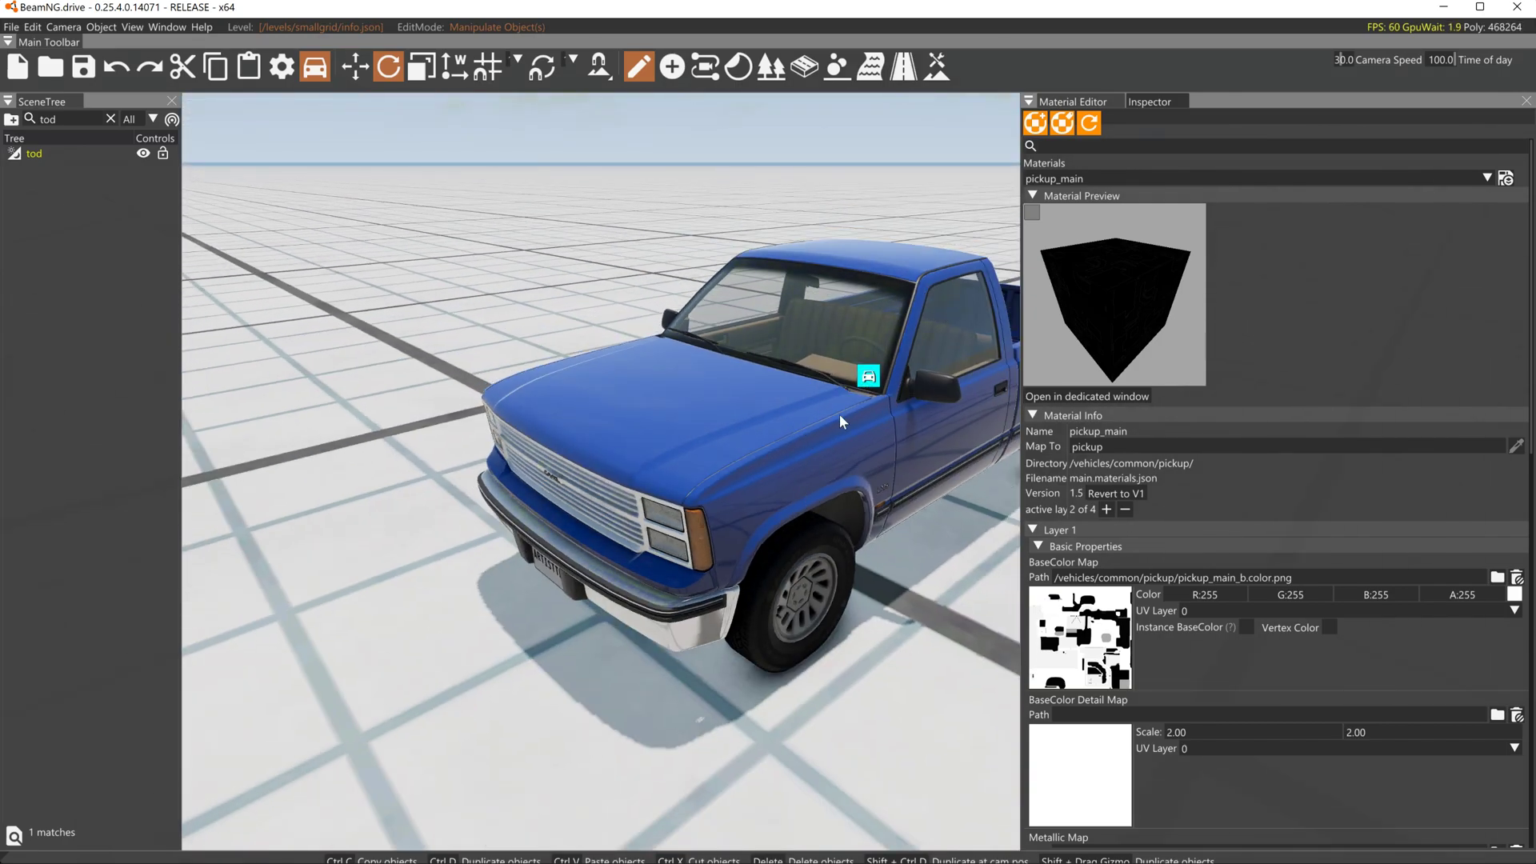
{"action": "scroll", "coordinate": [1235, 737], "scroll_direction": "down", "scroll_amount": 12}
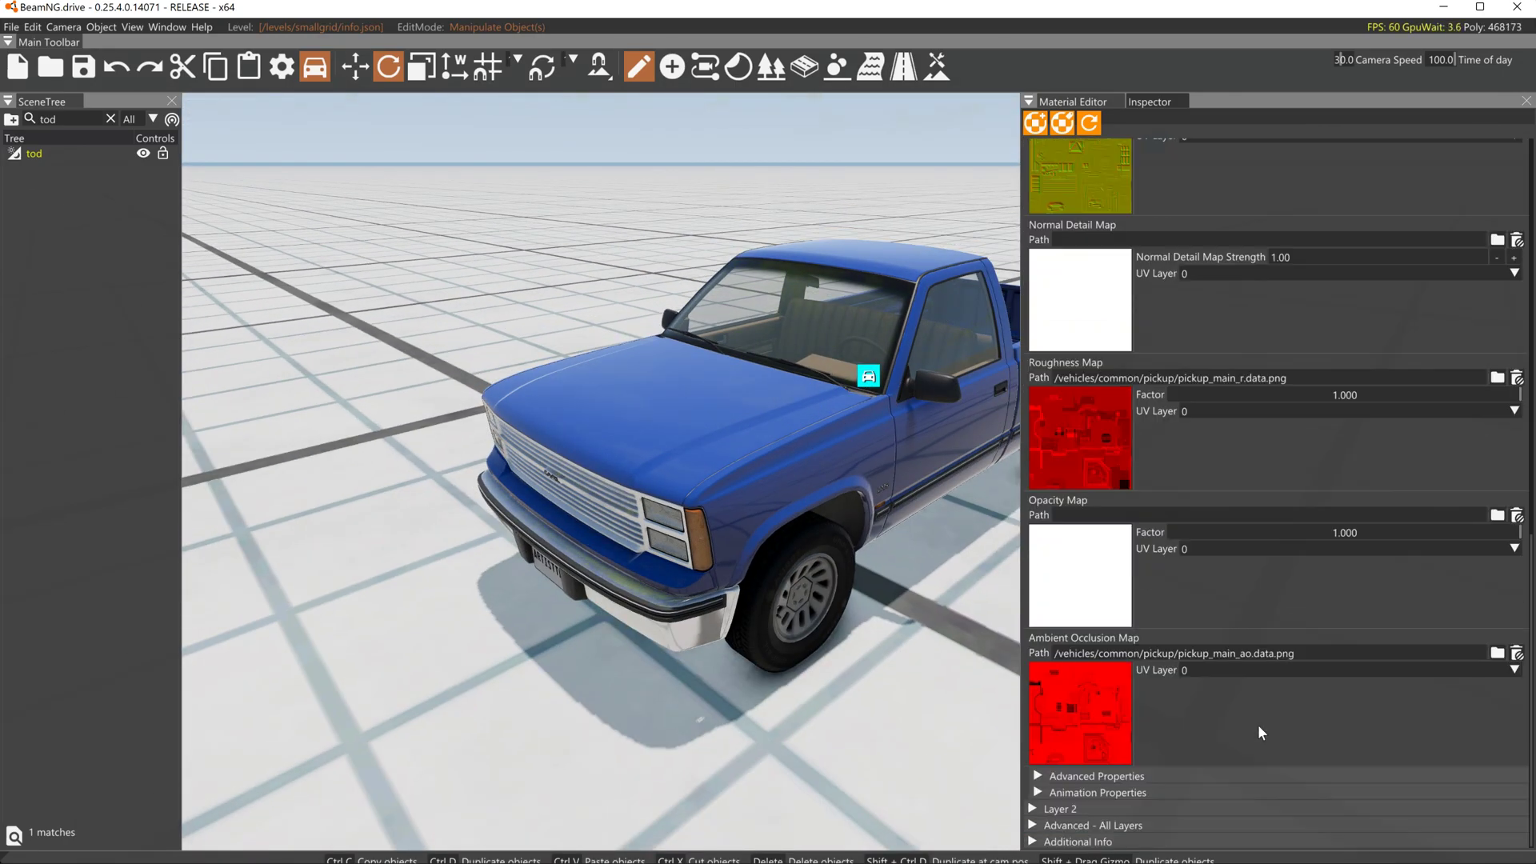
{"action": "left_click", "coordinate": [1120, 825]}
{"action": "scroll", "coordinate": [1185, 770], "scroll_direction": "down", "scroll_amount": 2}
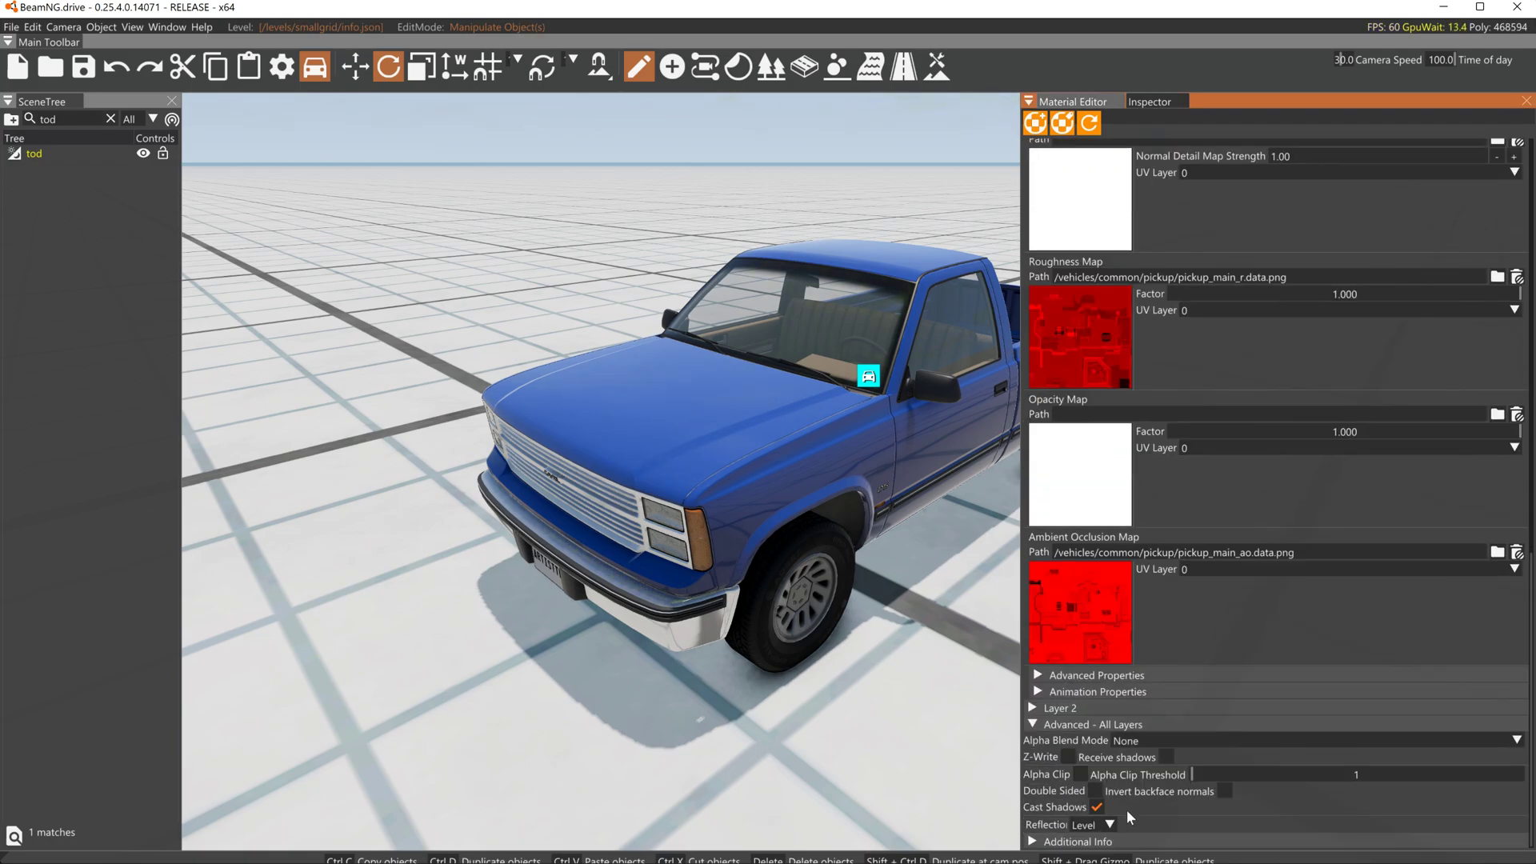
{"action": "left_click", "coordinate": [1110, 825]}
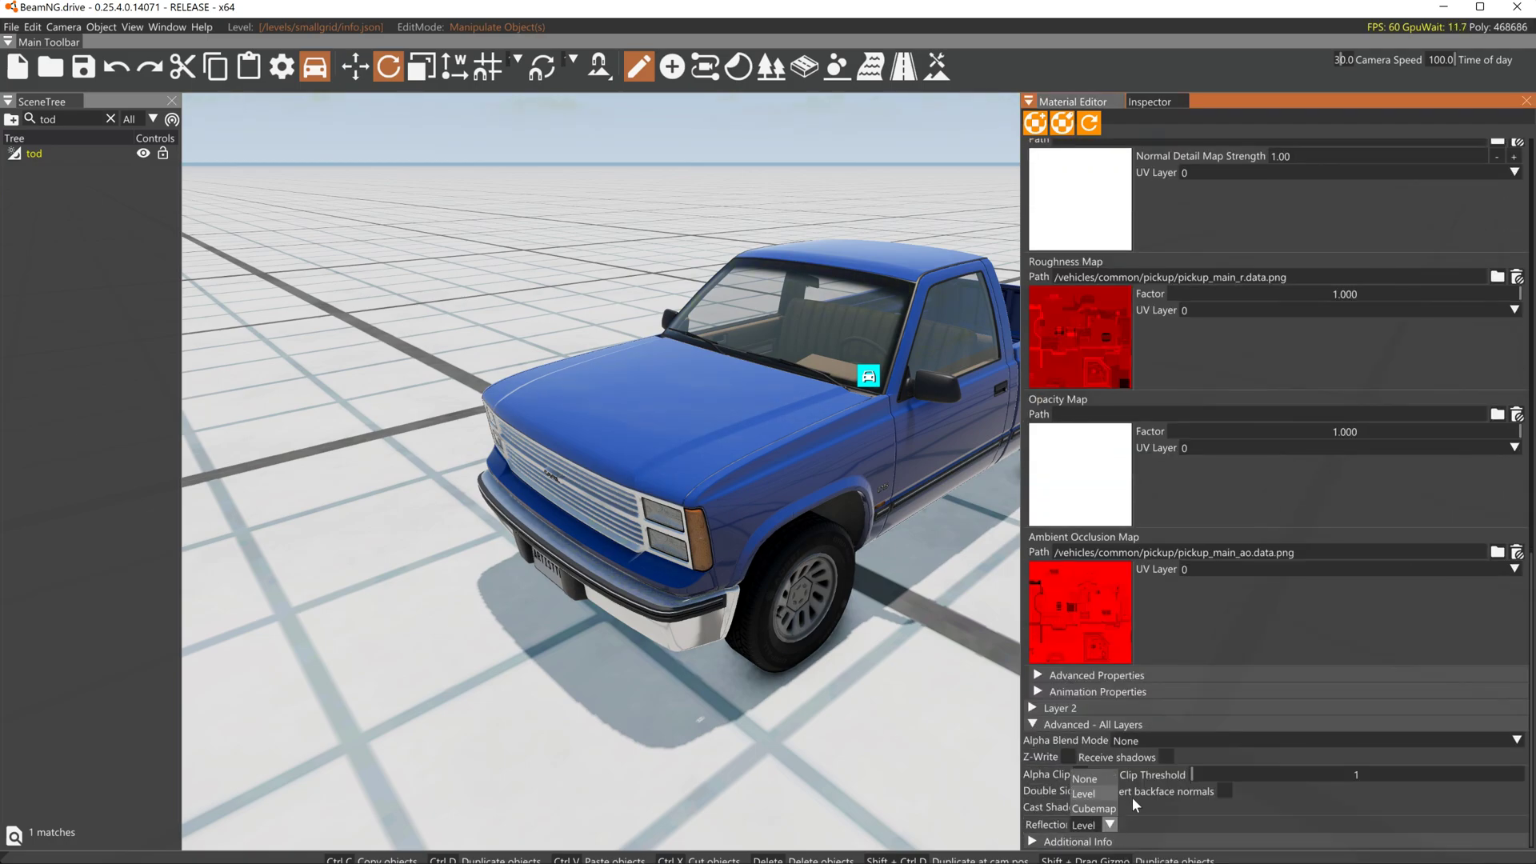
{"action": "left_click", "coordinate": [1096, 808]}
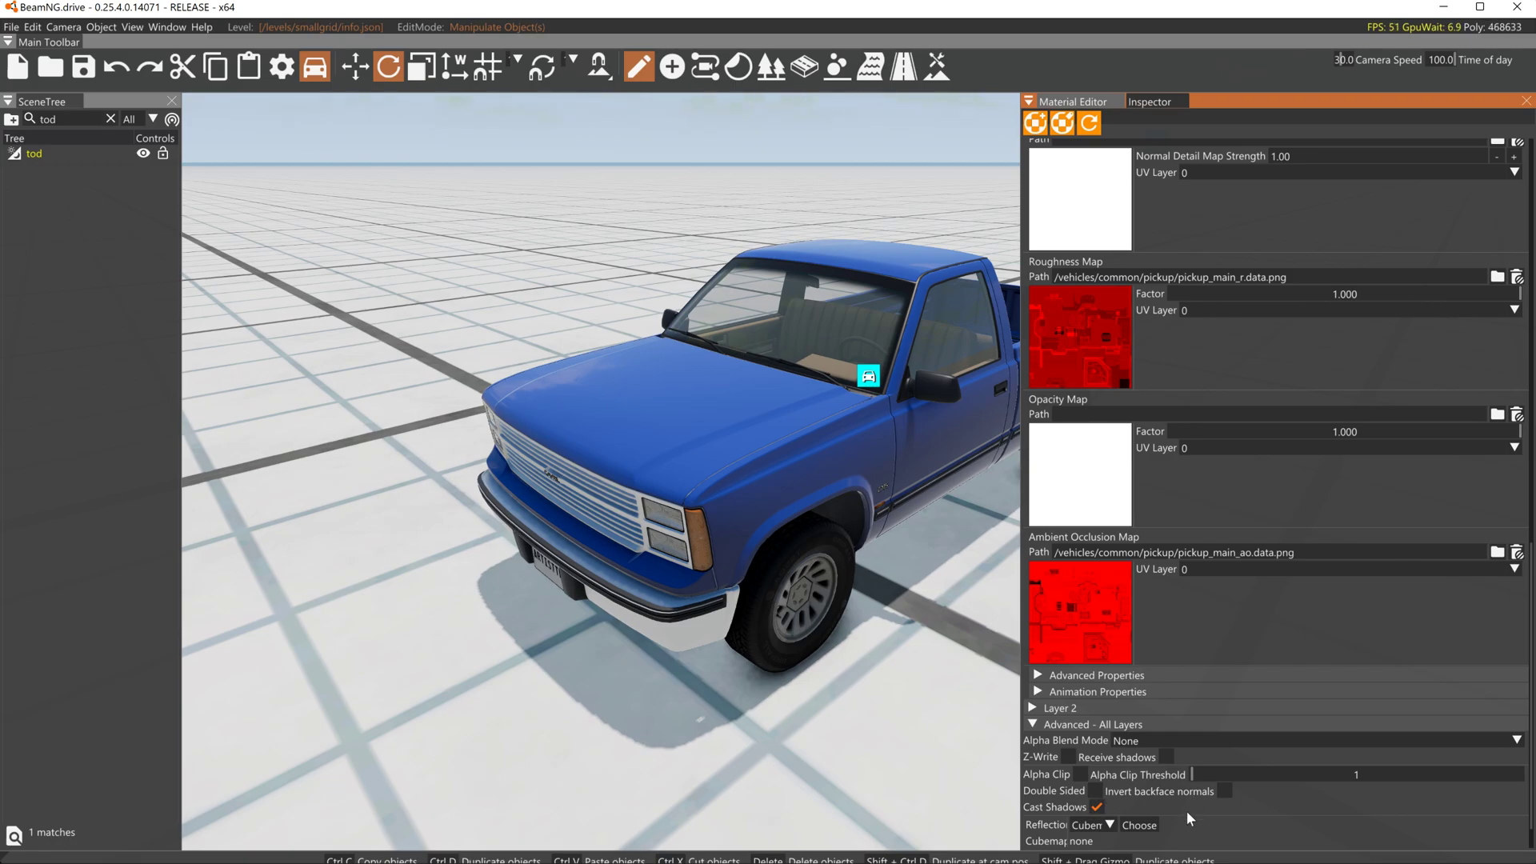
Create a new cubemap for the material and browse to /levels/smallgrid/art/cube/ for its +Z Top face image
{"action": "left_click", "coordinate": [1139, 825]}
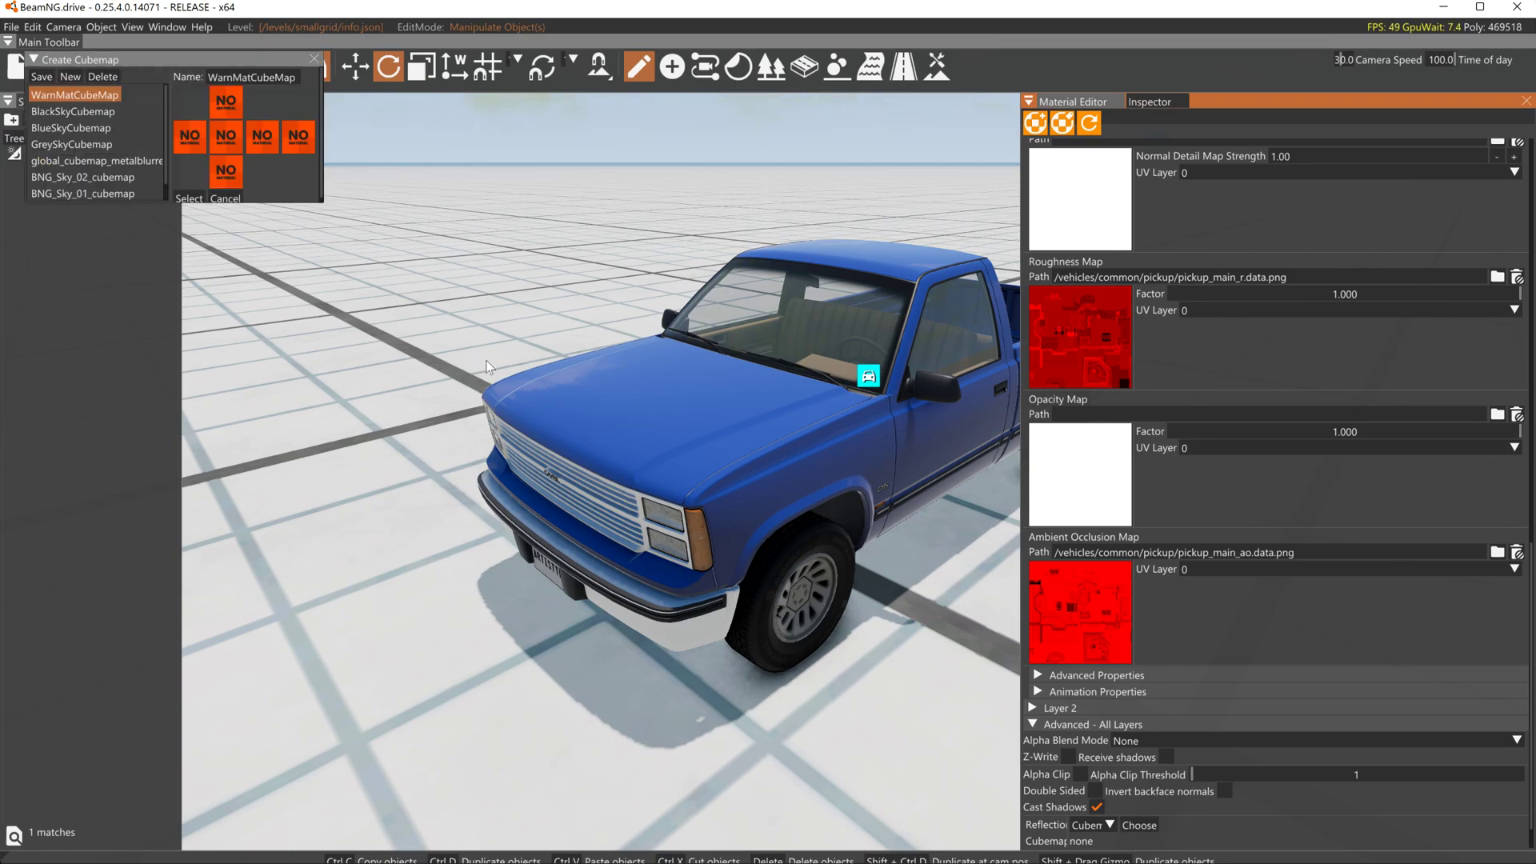
{"action": "left_click", "coordinate": [71, 76]}
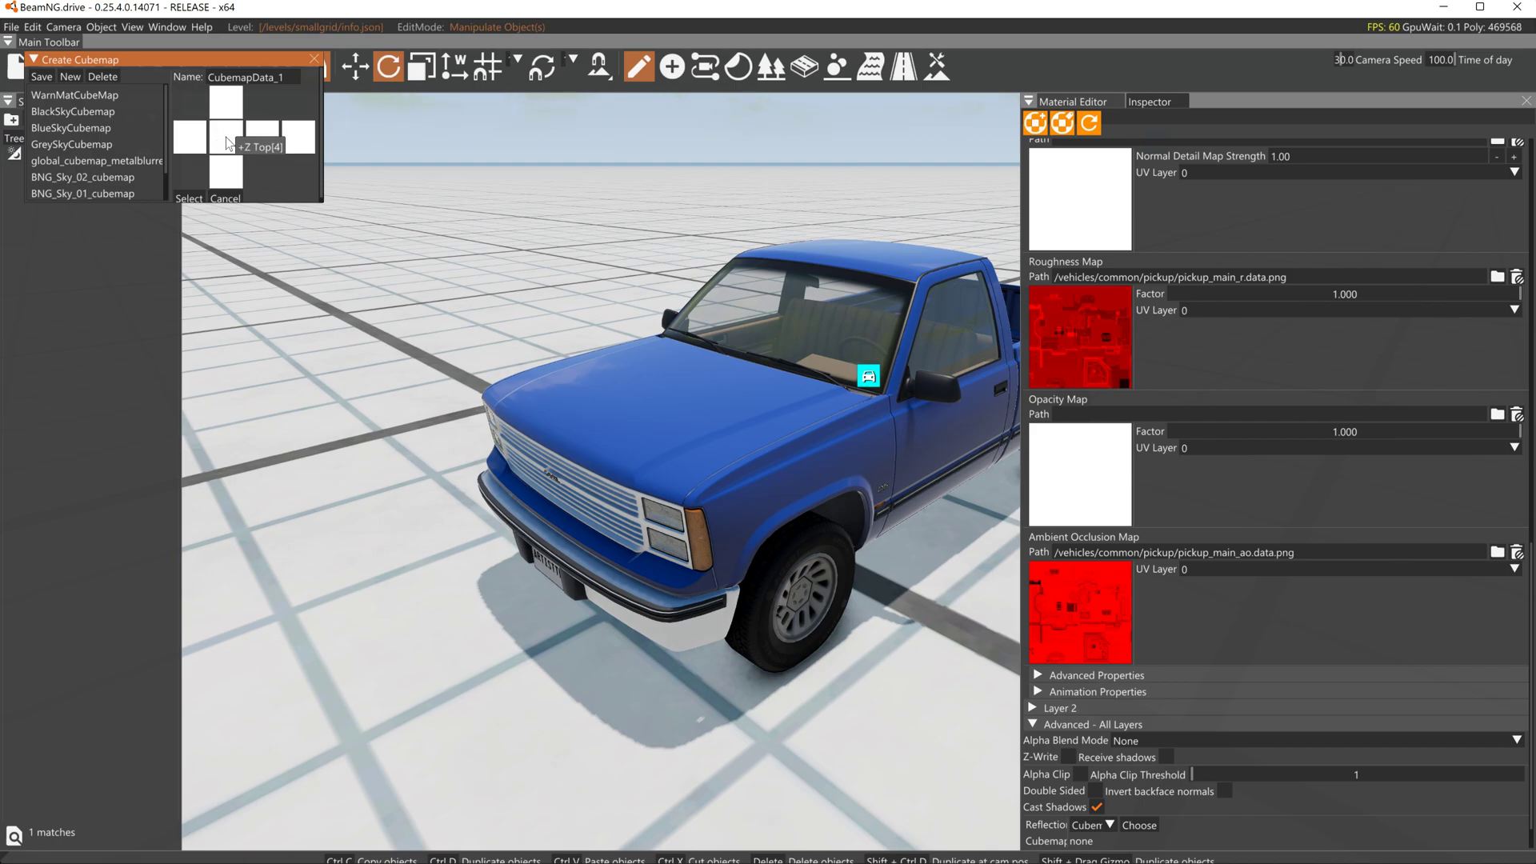
{"action": "left_click", "coordinate": [227, 144]}
{"action": "double_click", "coordinate": [127, 320]}
{"action": "scroll", "coordinate": [108, 420], "scroll_direction": "down", "scroll_amount": 3}
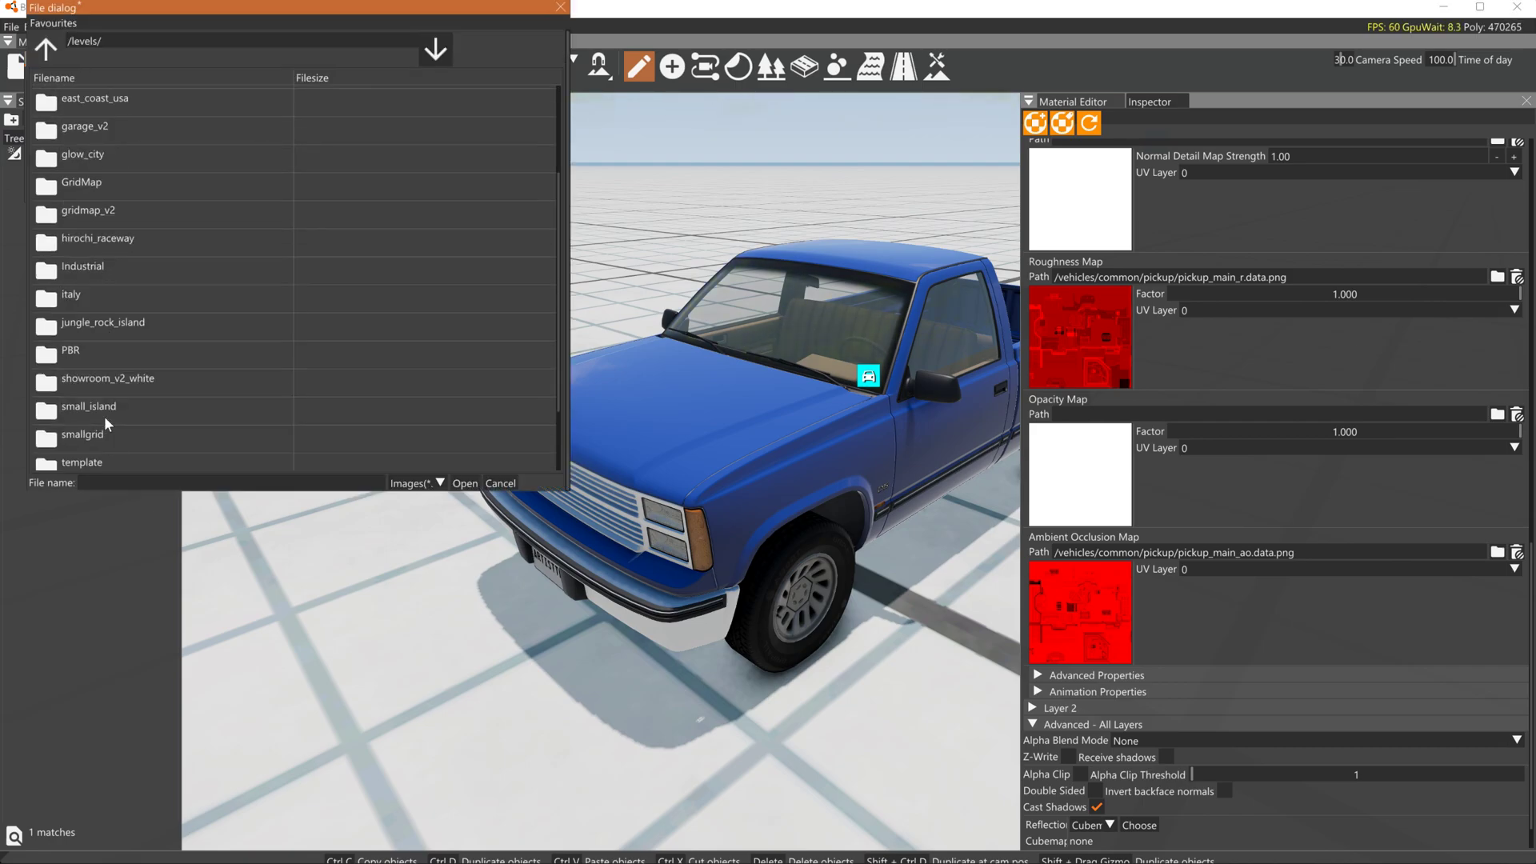
{"action": "double_click", "coordinate": [102, 433]}
{"action": "double_click", "coordinate": [86, 97]}
{"action": "double_click", "coordinate": [88, 100]}
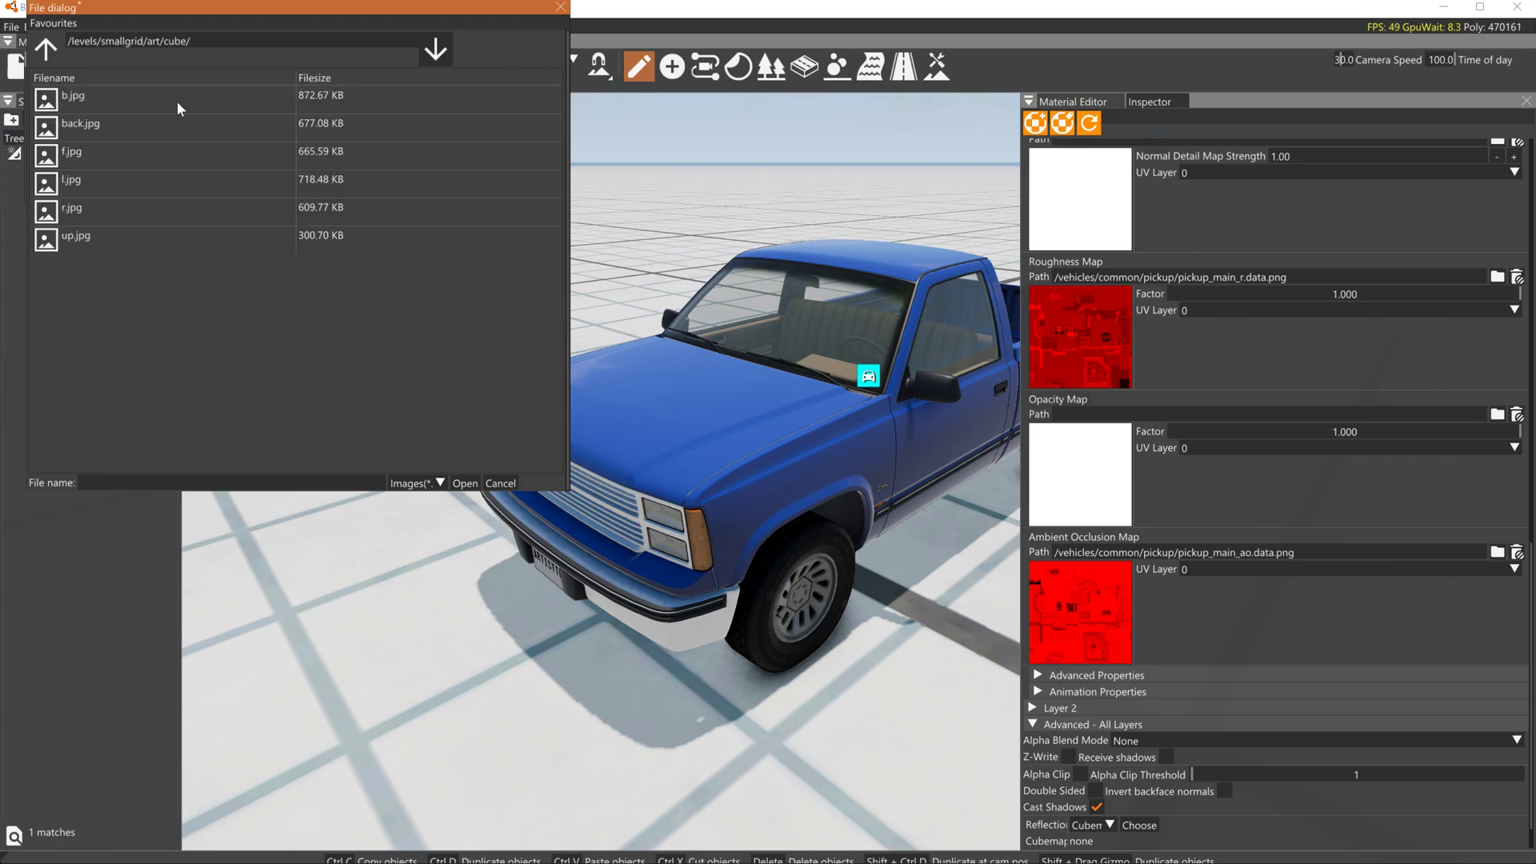
Copy the image folder's path and load up.jpg as the cubemap's +Z Top face
{"action": "left_click_drag", "start_coordinate": [177, 56], "coordinate": [79, 53]}
{"action": "key", "text": "ctrl+c"}
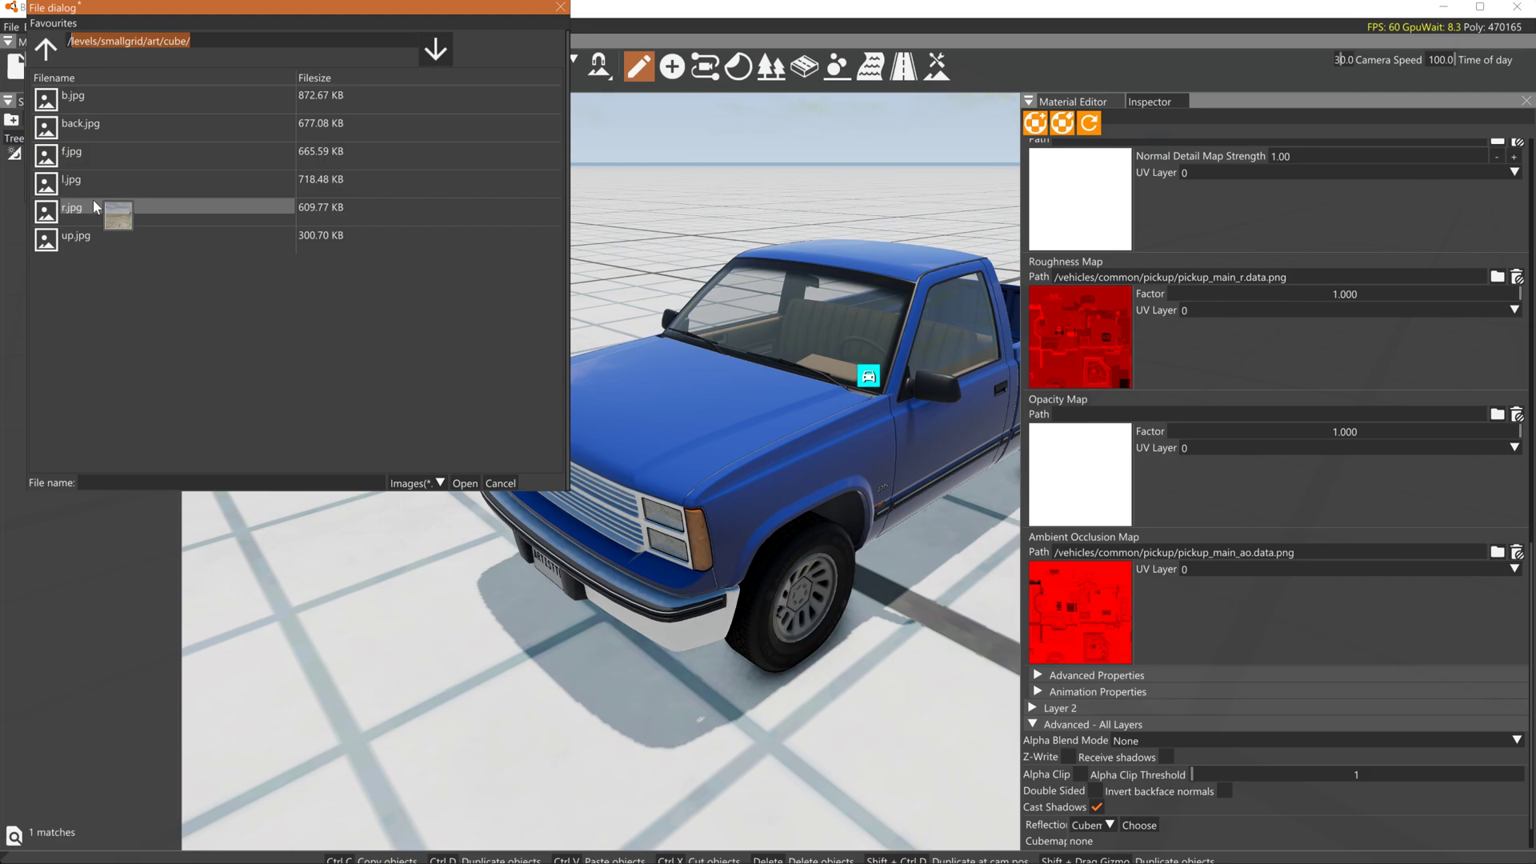
{"action": "left_click", "coordinate": [80, 236]}
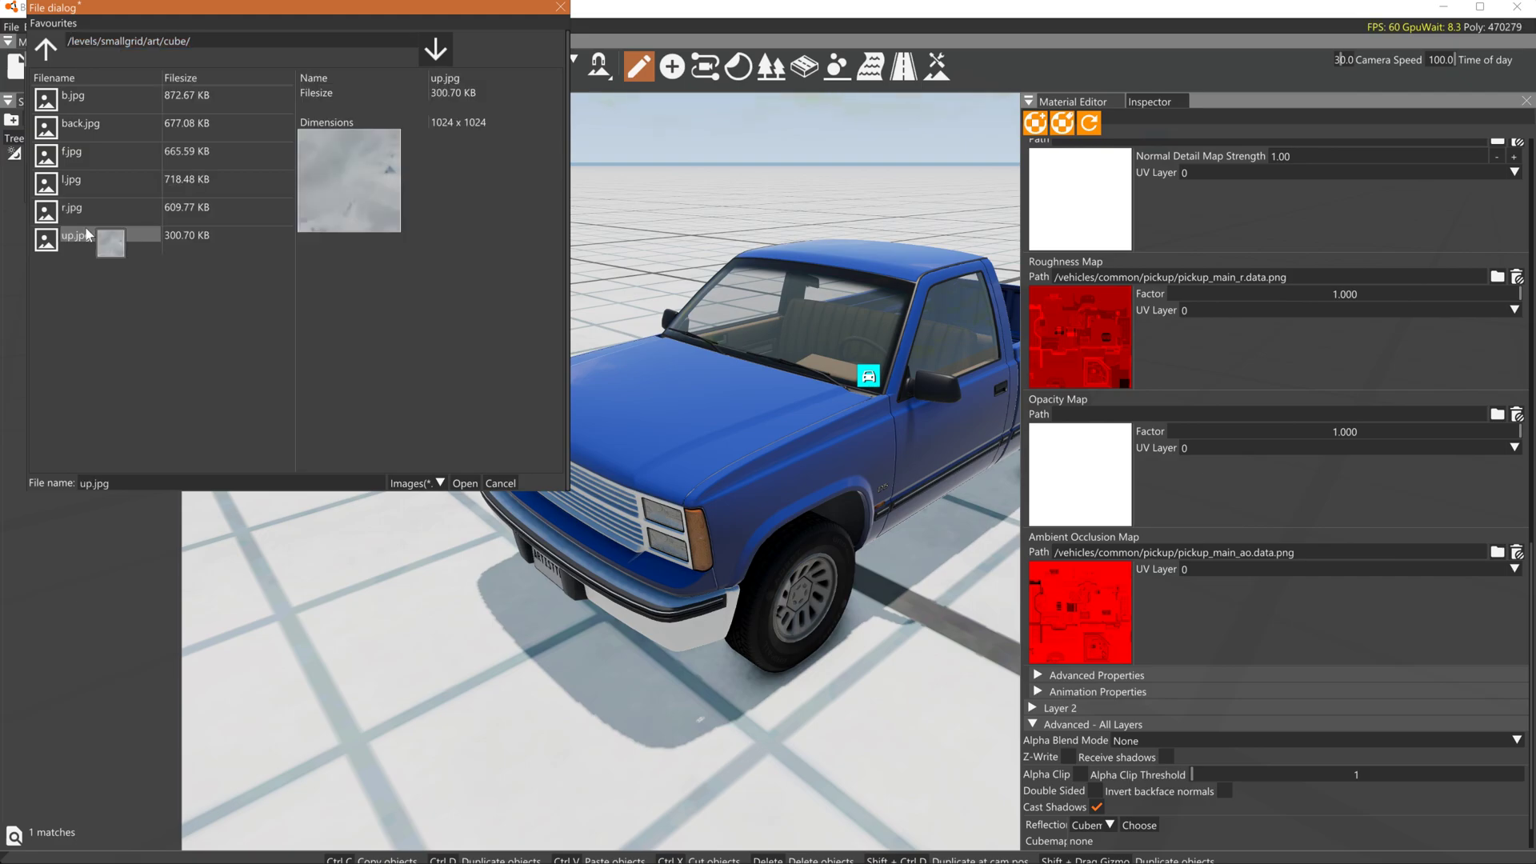
{"action": "left_click", "coordinate": [465, 484]}
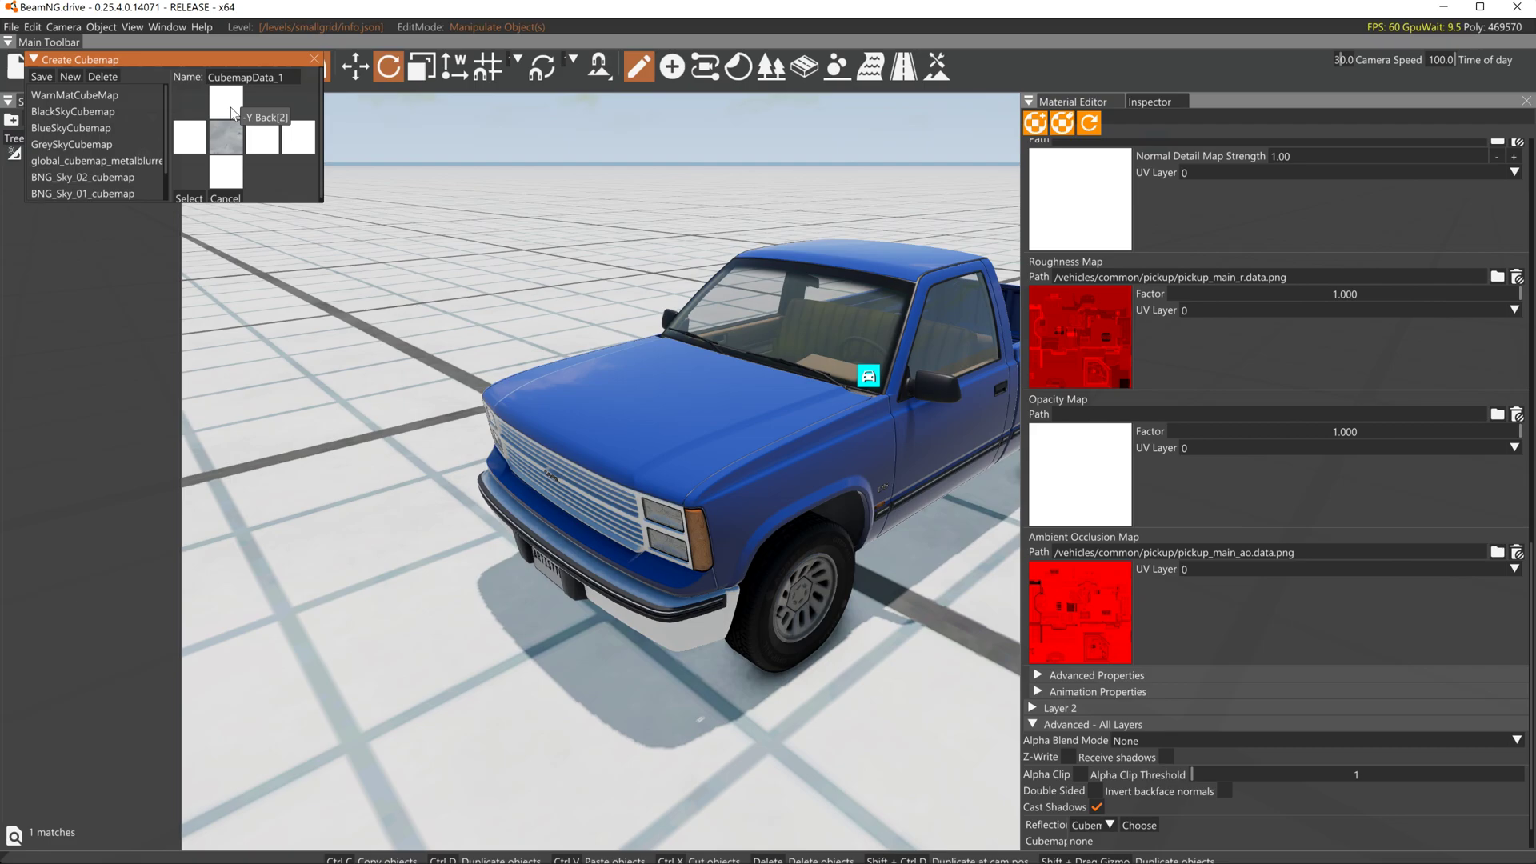
Load back.jpg from the copied folder path /levels/smallgrid/art/cube/ as the cubemap's -Y Back face
{"action": "left_click", "coordinate": [211, 128]}
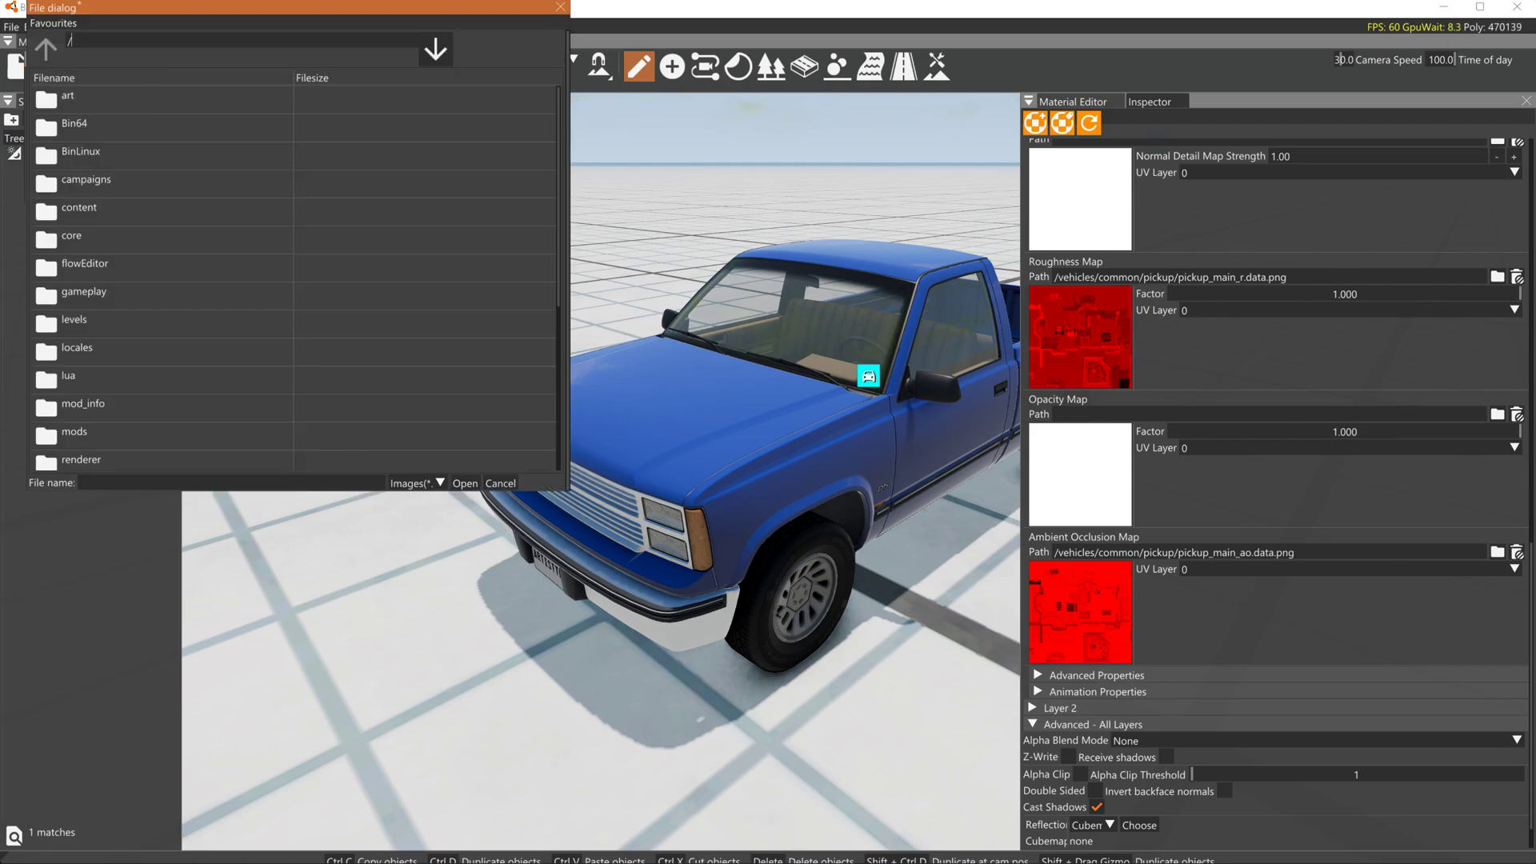
{"action": "key", "text": "ctrl+v"}
{"action": "key", "text": "Return"}
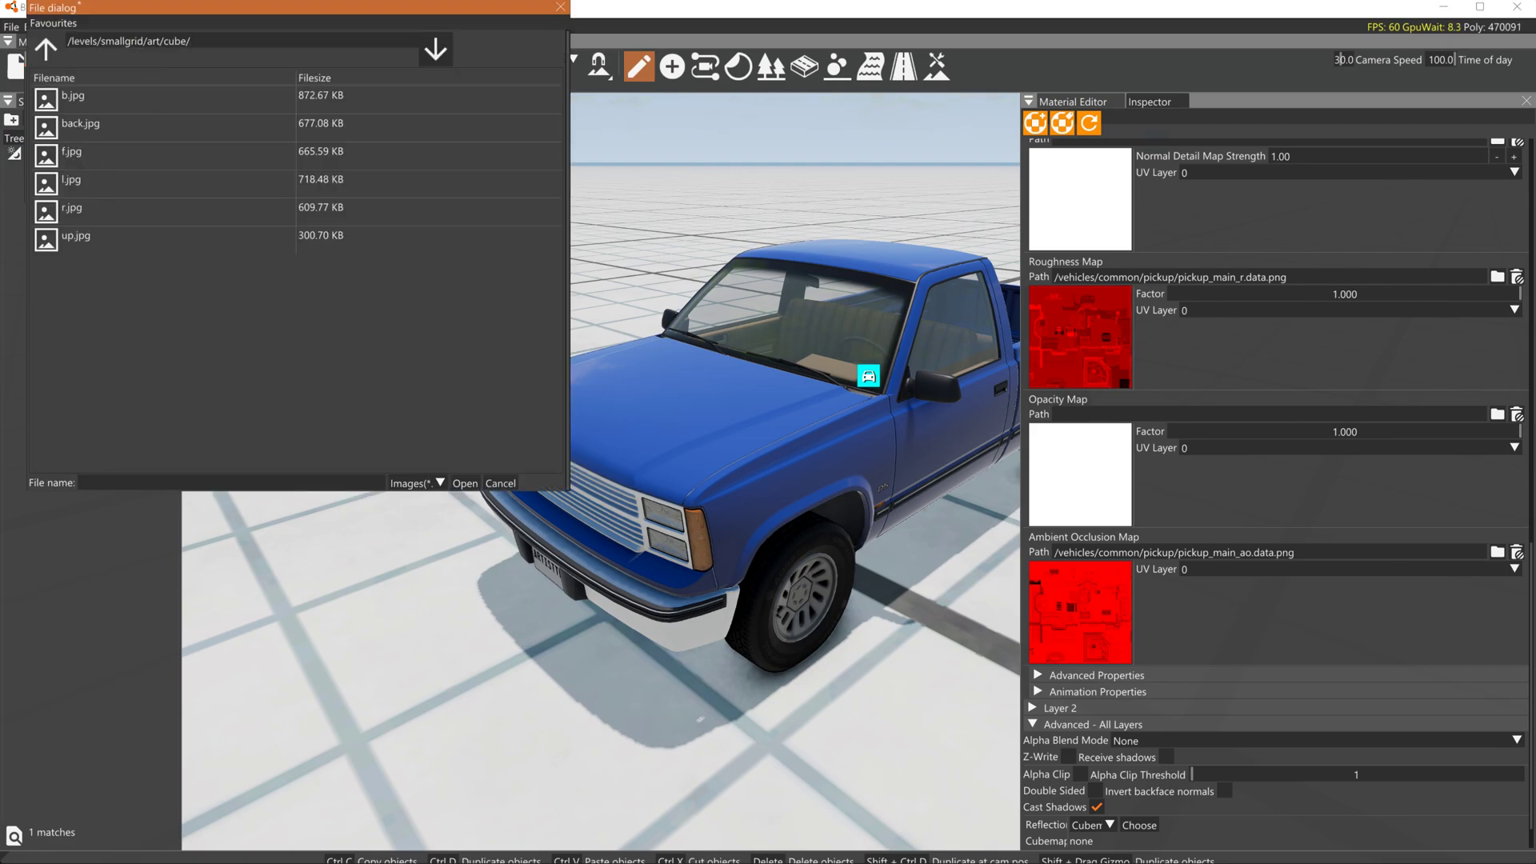
{"action": "left_click", "coordinate": [120, 125]}
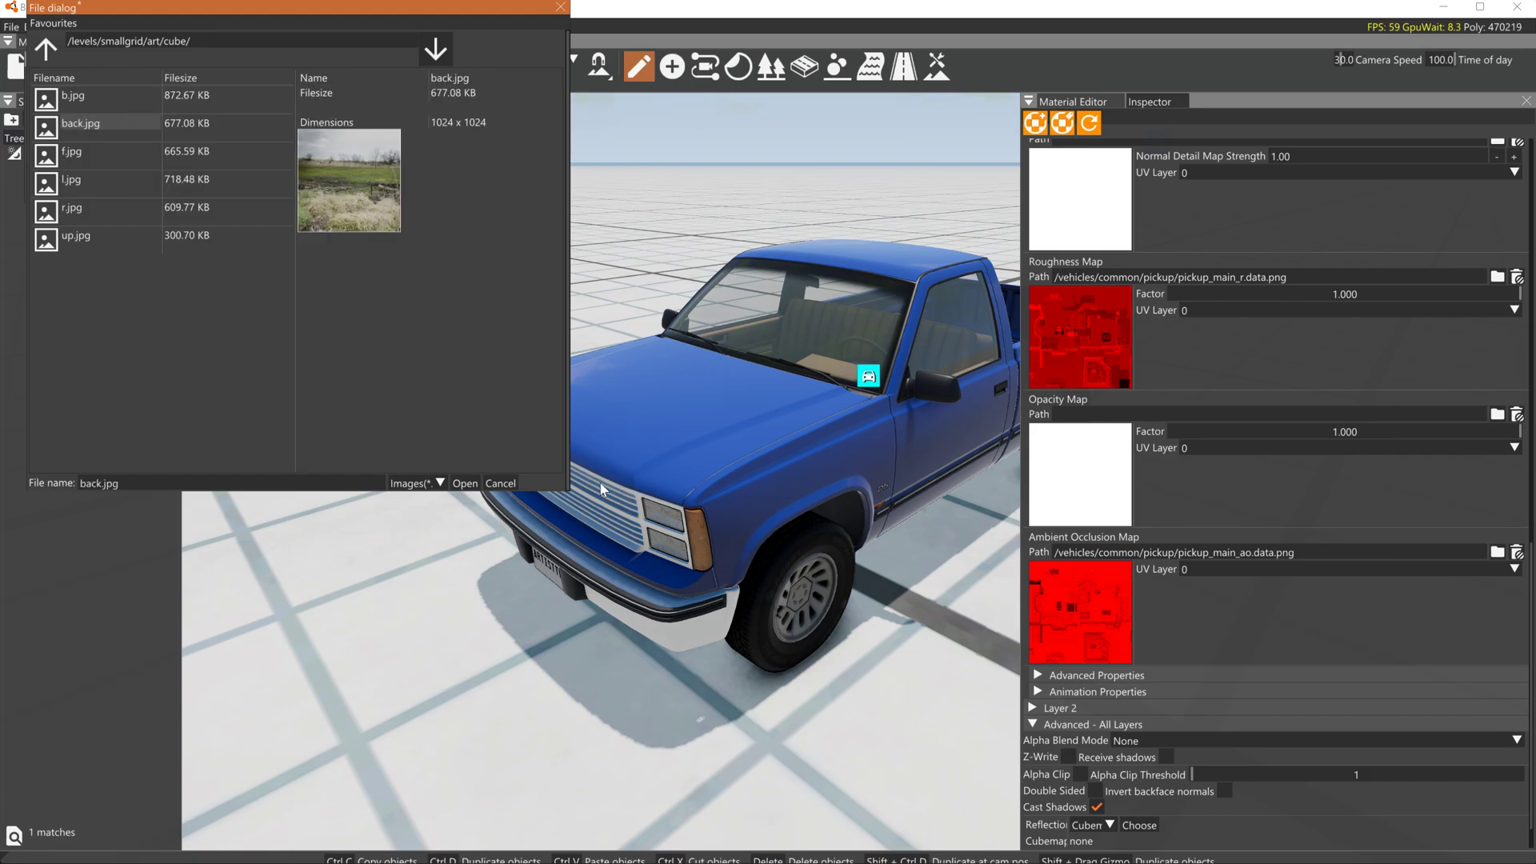
{"action": "left_click", "coordinate": [465, 484]}
Load l.jpg from /levels/smallgrid/art/cube/ as the cubemap's left face
{"action": "left_click", "coordinate": [186, 134]}
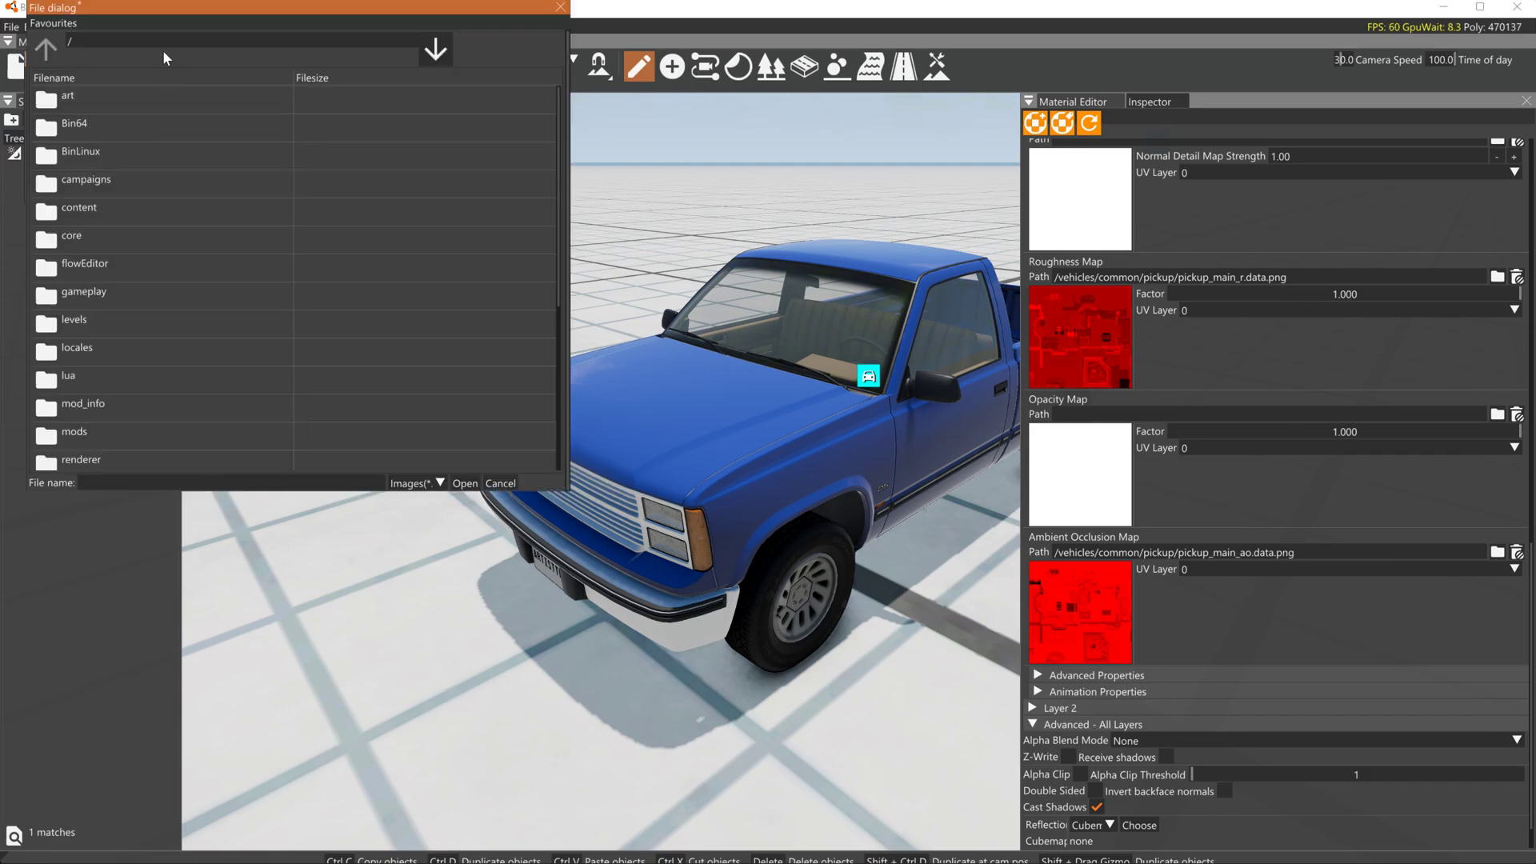
{"action": "key", "text": "ctrl+v"}
{"action": "key", "text": "Return"}
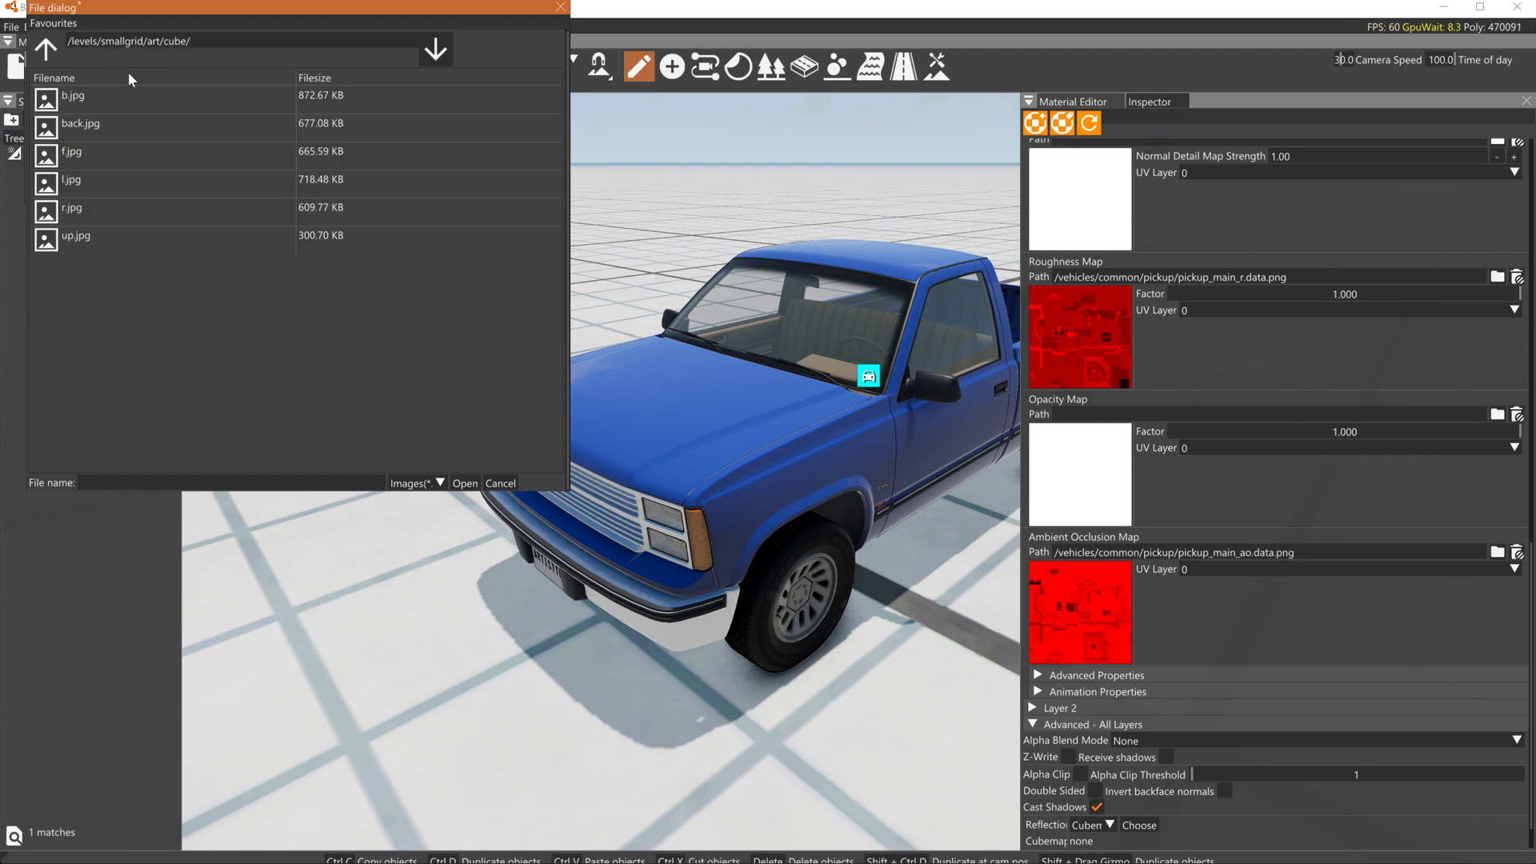
{"action": "left_click", "coordinate": [94, 184]}
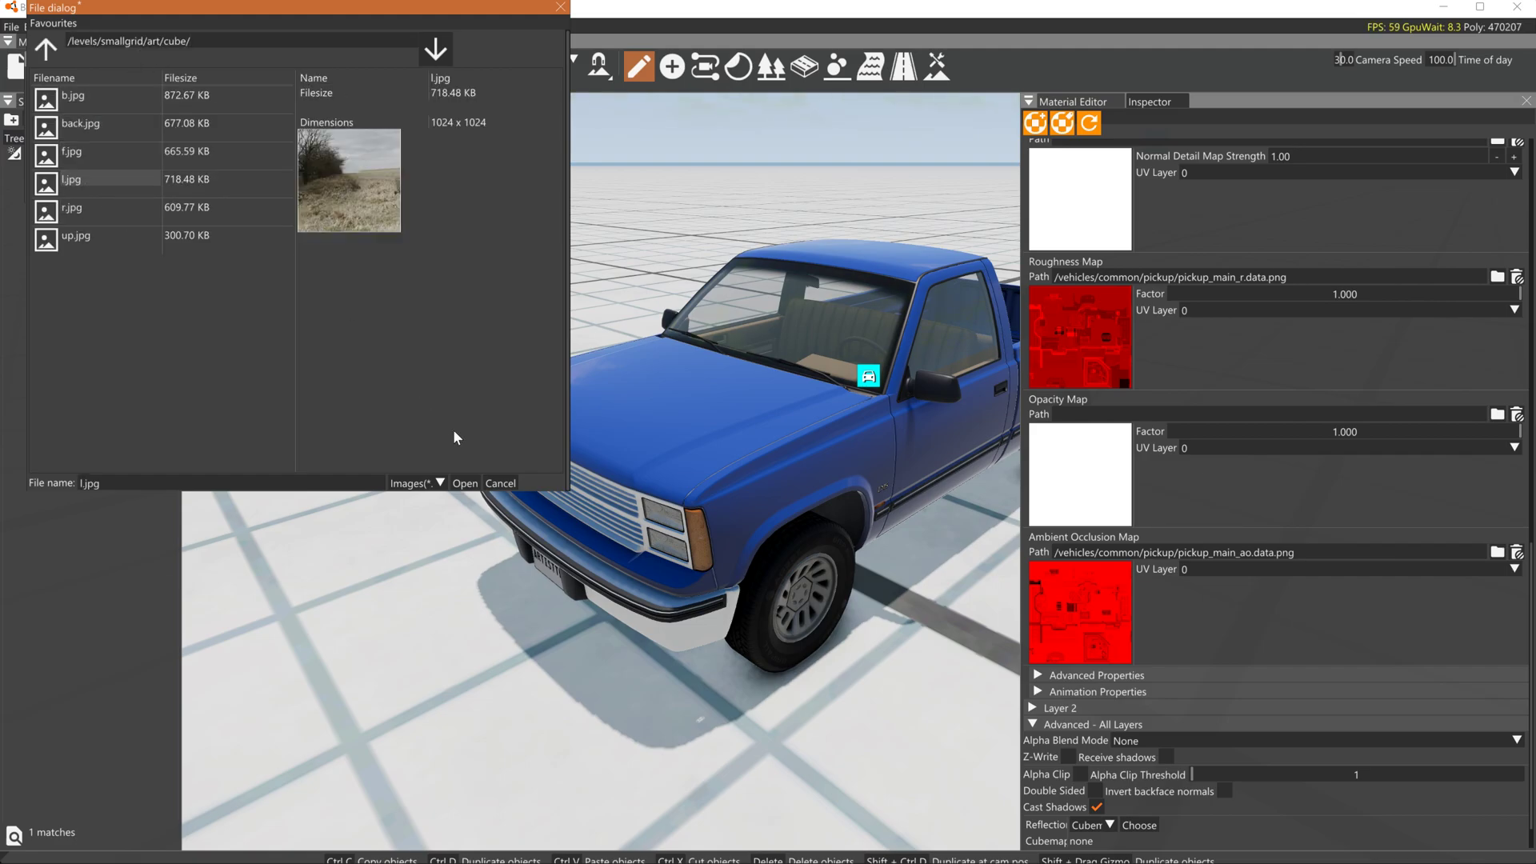
{"action": "left_click", "coordinate": [465, 483]}
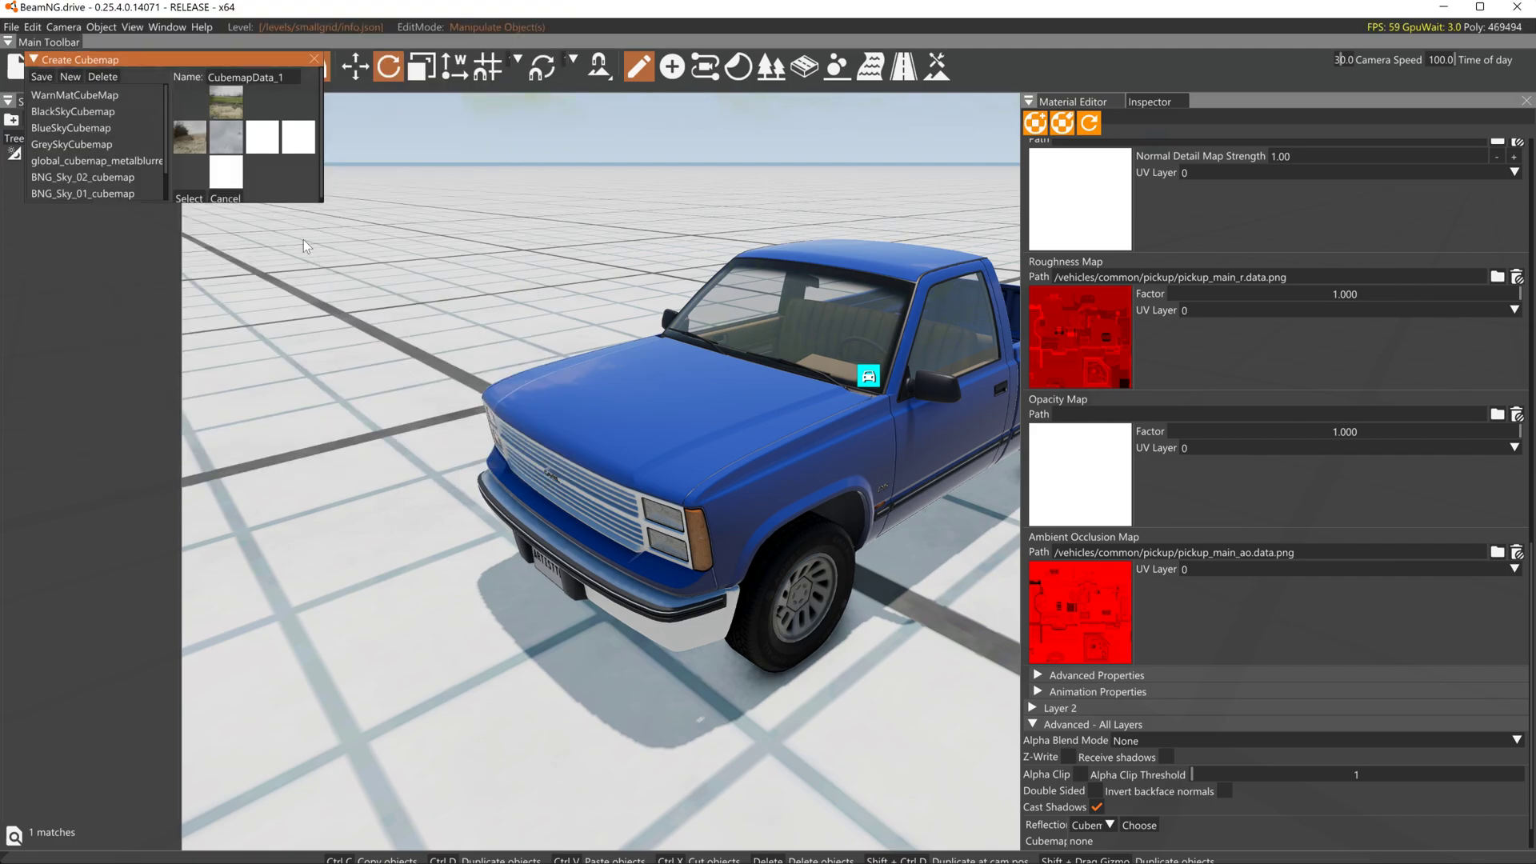
Load r.jpg from /levels/smallgrid/art/cube/ as the cubemap's right face
{"action": "left_click", "coordinate": [261, 138]}
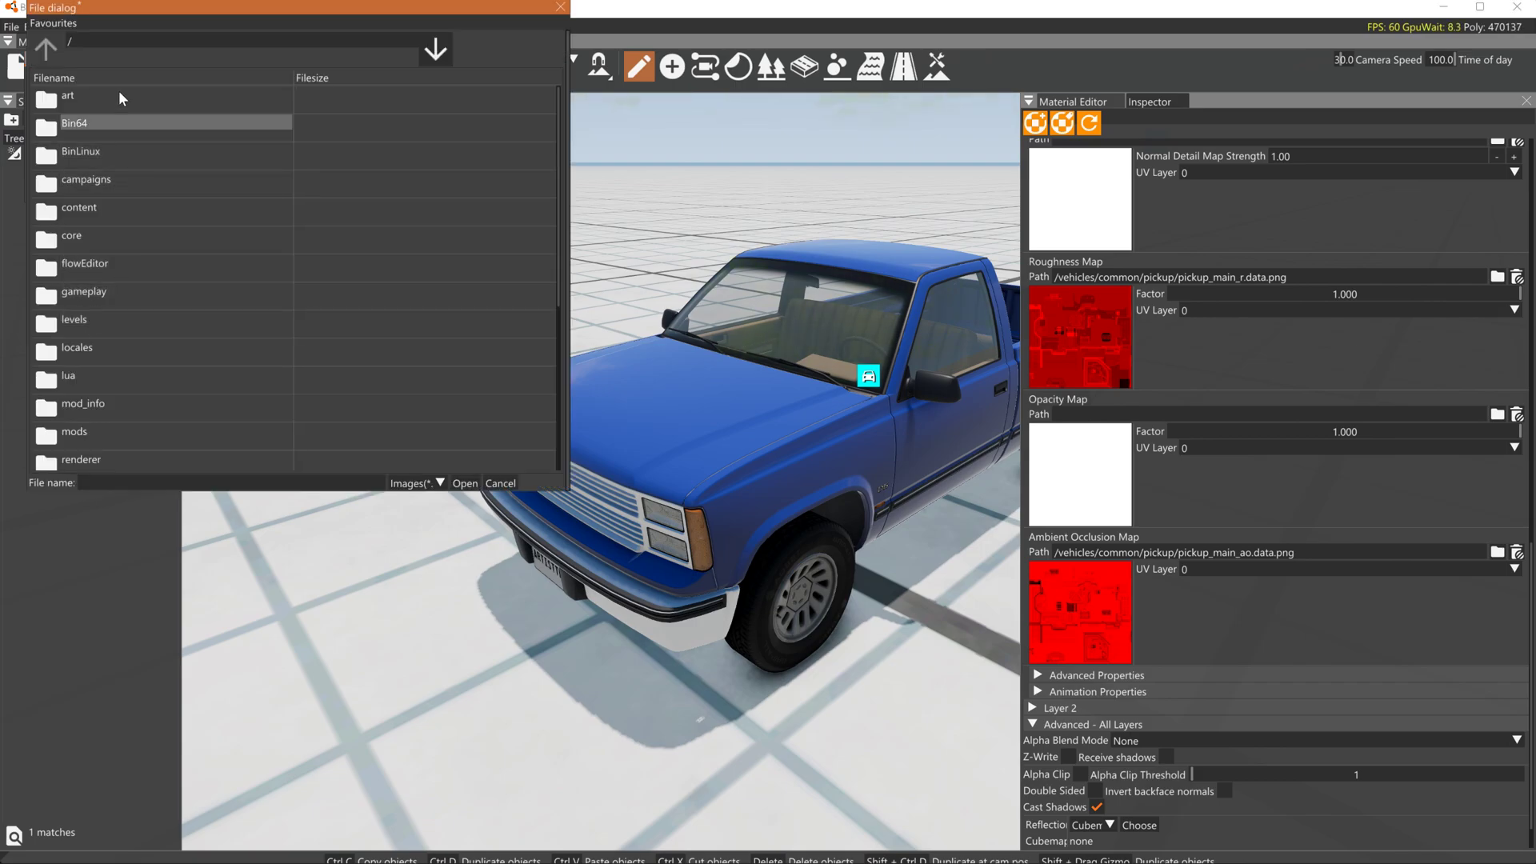
{"action": "key", "text": "ctrl+v"}
{"action": "key", "text": "Return"}
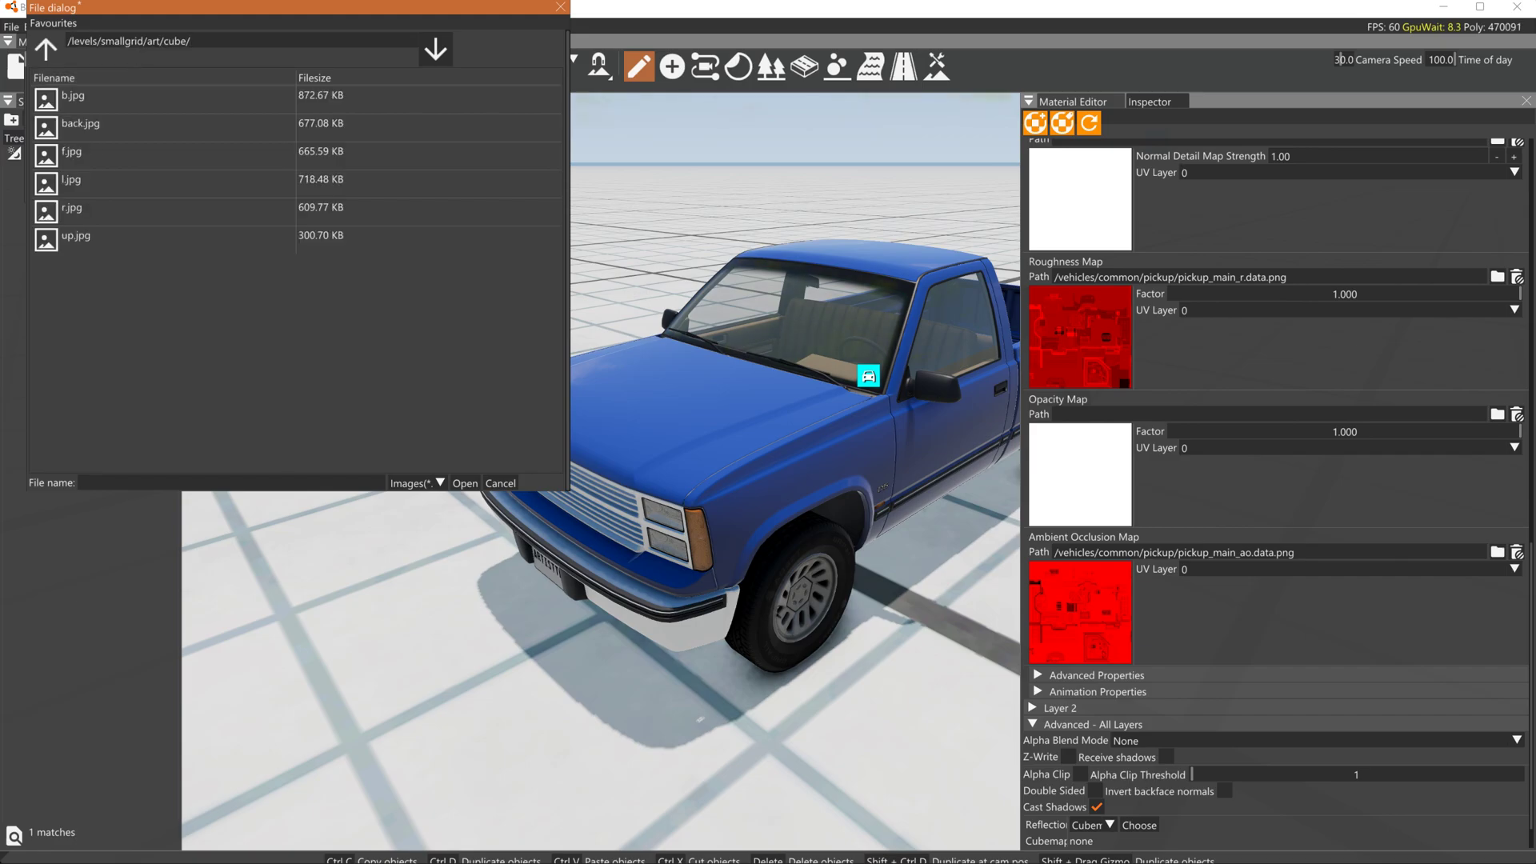
{"action": "left_click", "coordinate": [83, 214]}
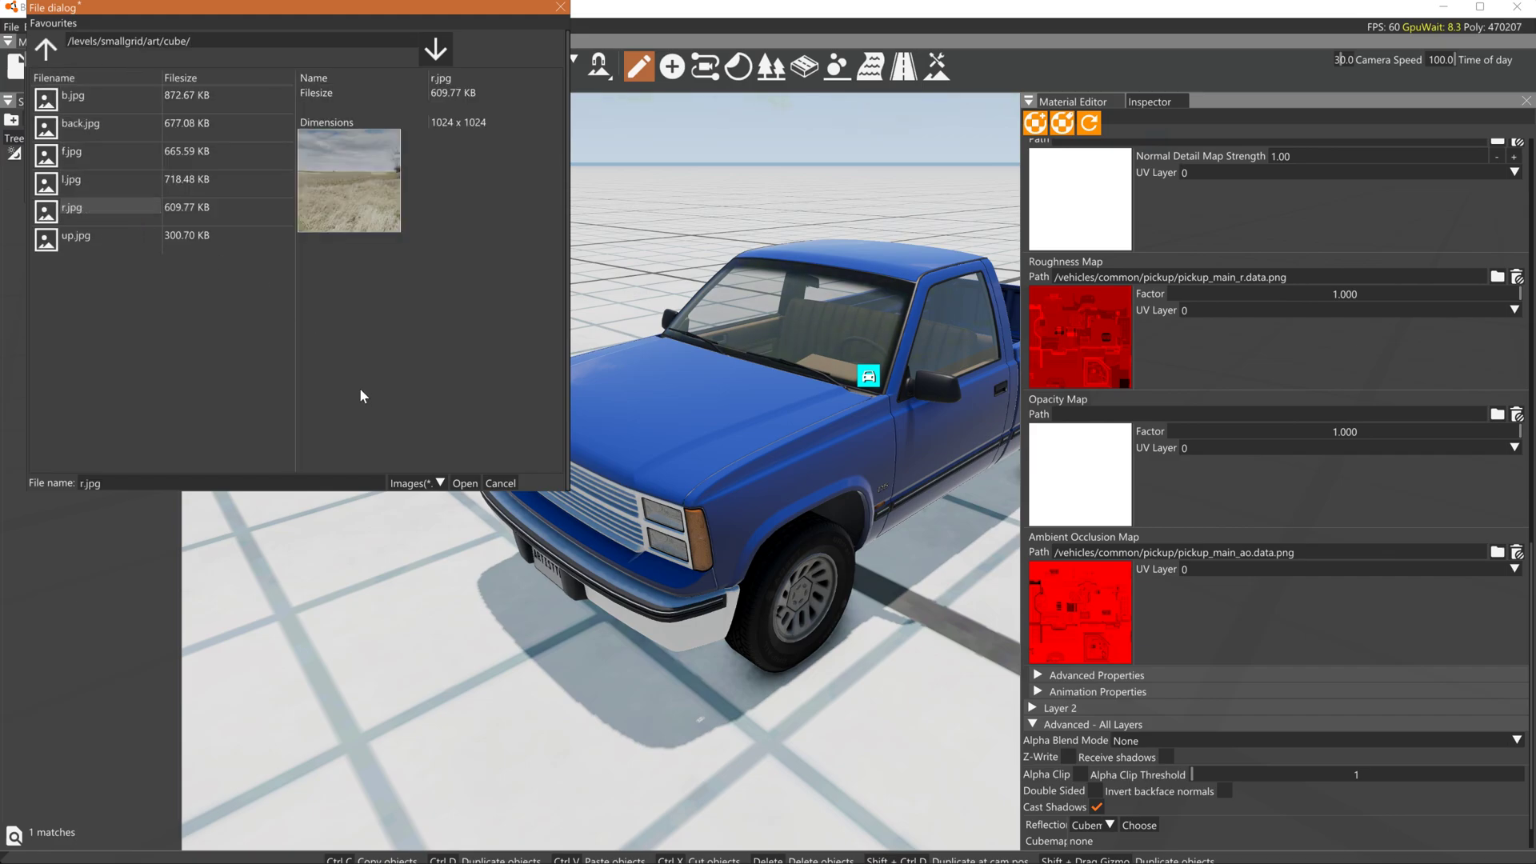
{"action": "left_click", "coordinate": [465, 484]}
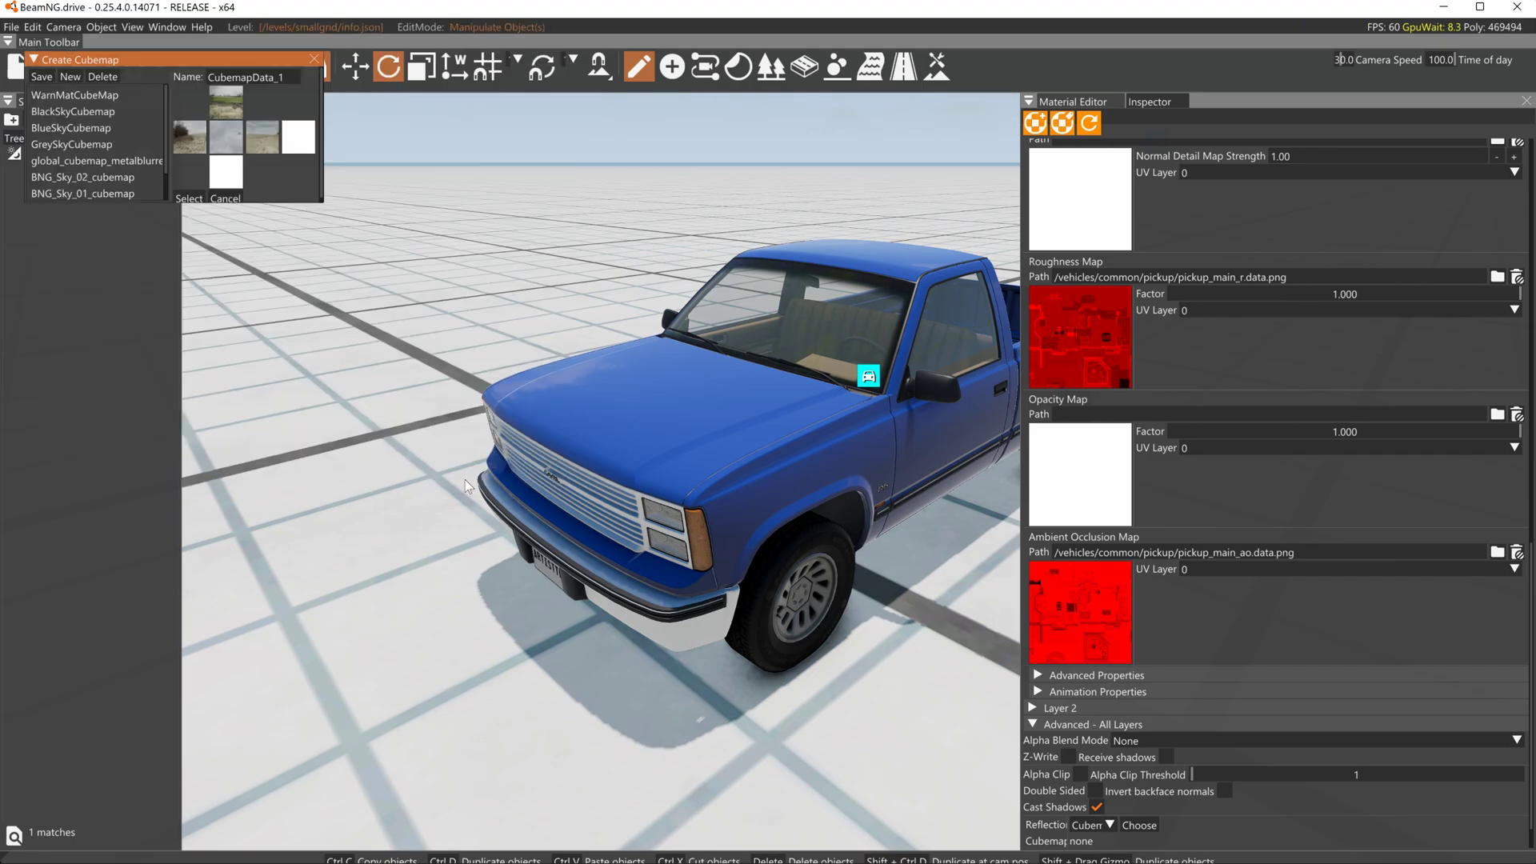
Load b.jpg from /levels/smallgrid/art/cube/ as the cubemap's bottom face
{"action": "left_click", "coordinate": [297, 134]}
{"action": "key", "text": "ctrl+v"}
{"action": "key", "text": "Return"}
{"action": "left_click", "coordinate": [90, 109]}
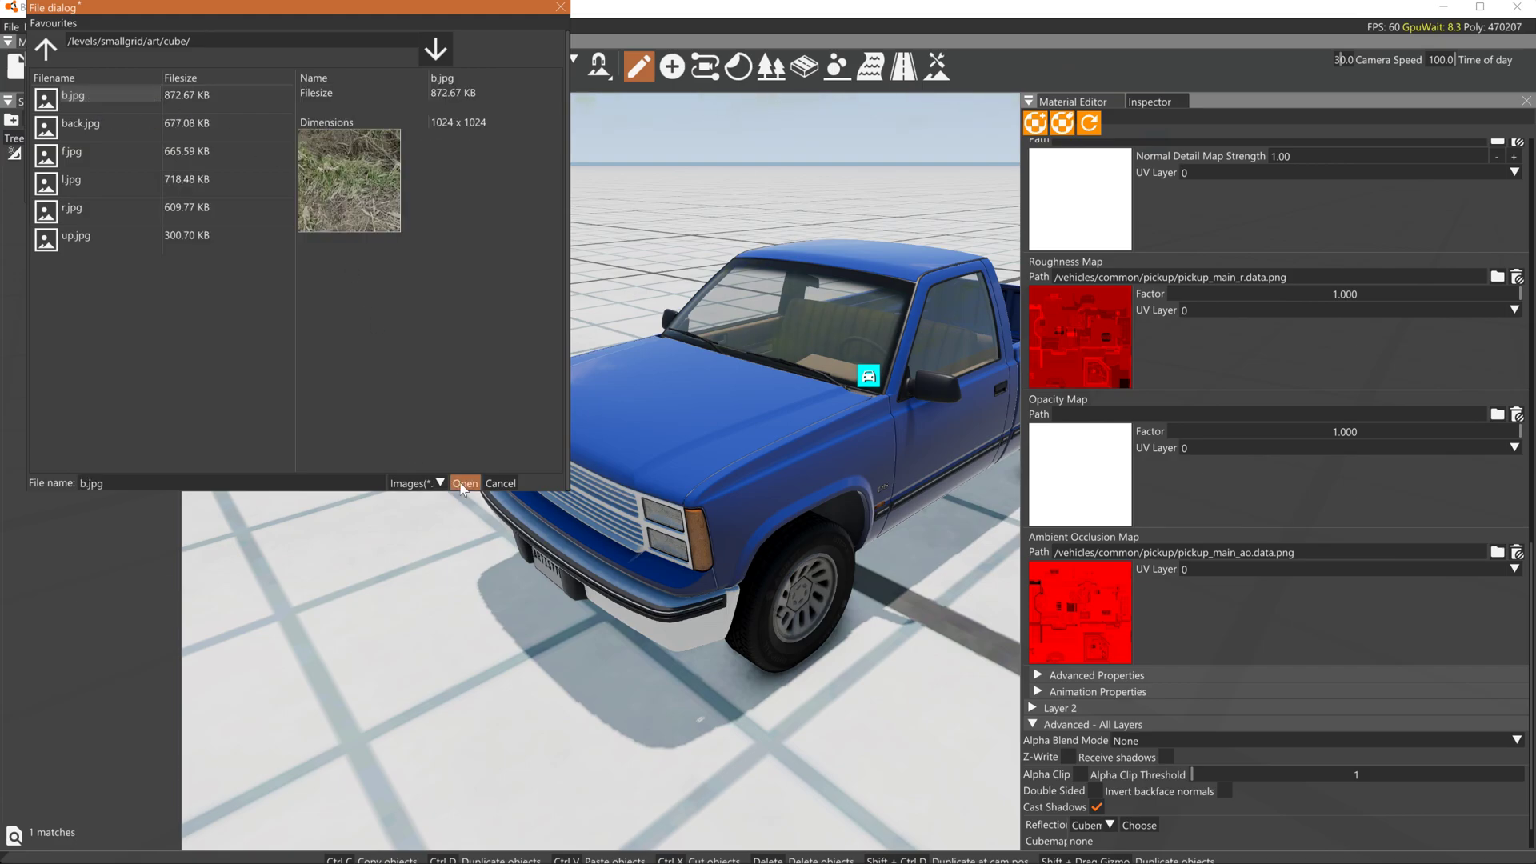
{"action": "left_click", "coordinate": [465, 484]}
Load f.jpg from /levels/smallgrid/art/cube/ as the cubemap's front face and apply the cubemap to the pickup_main material
{"action": "left_click", "coordinate": [225, 171]}
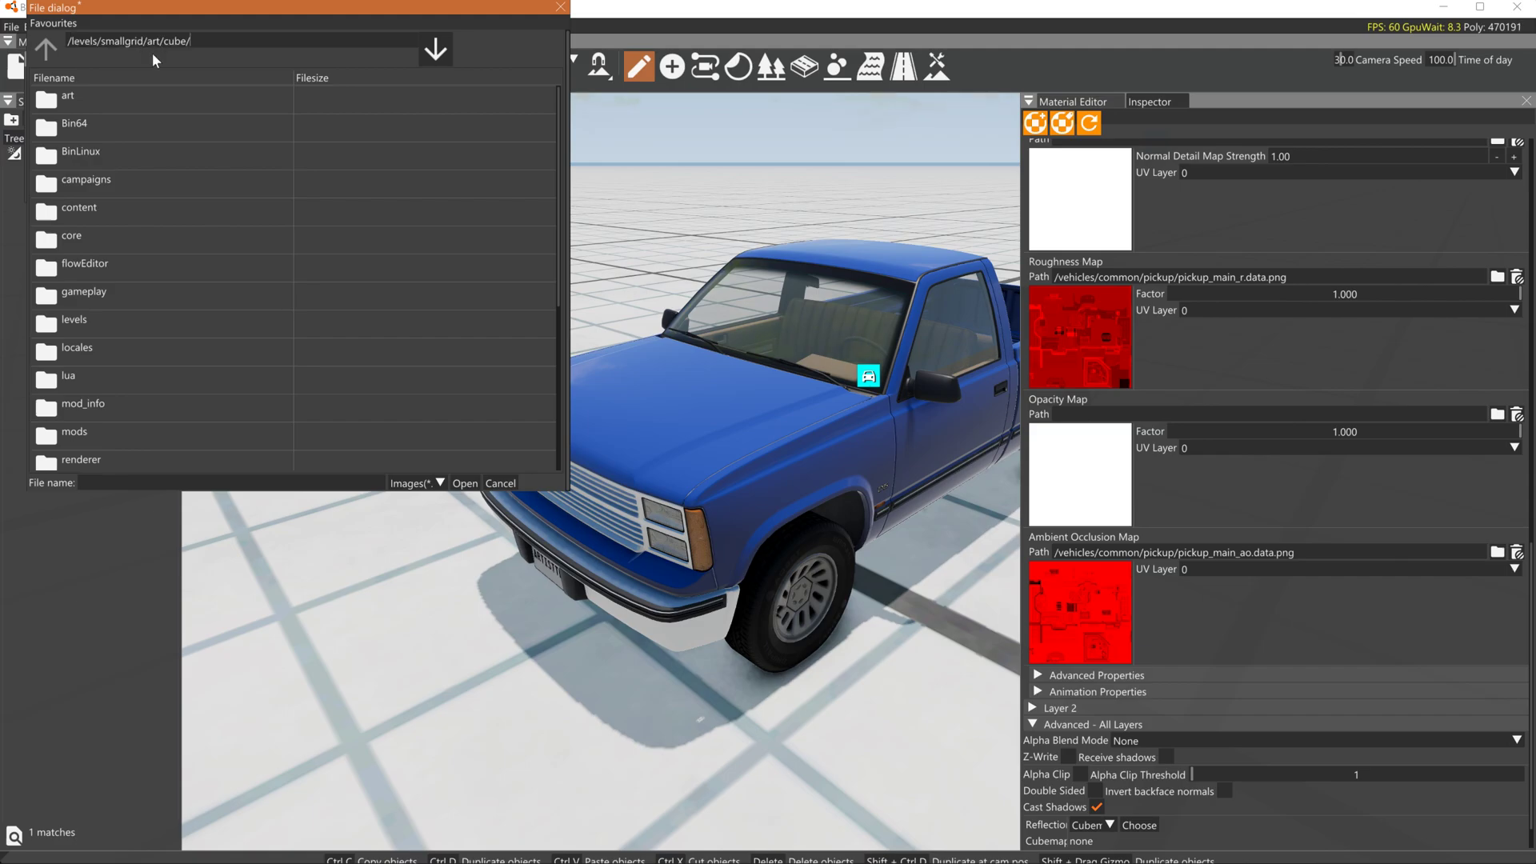
{"action": "left_click", "coordinate": [92, 155]}
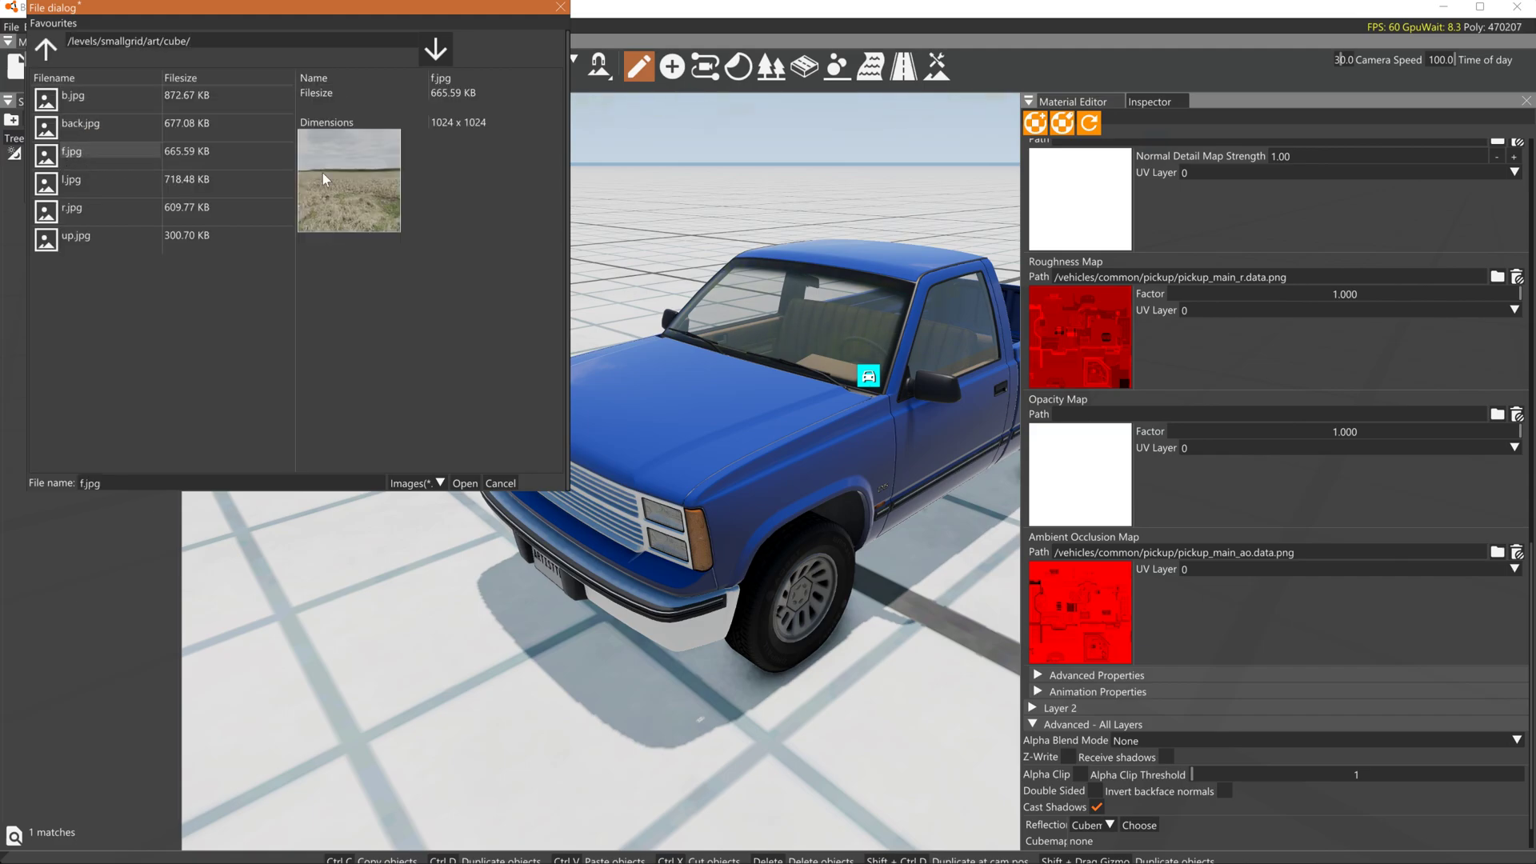
{"action": "left_click", "coordinate": [465, 483]}
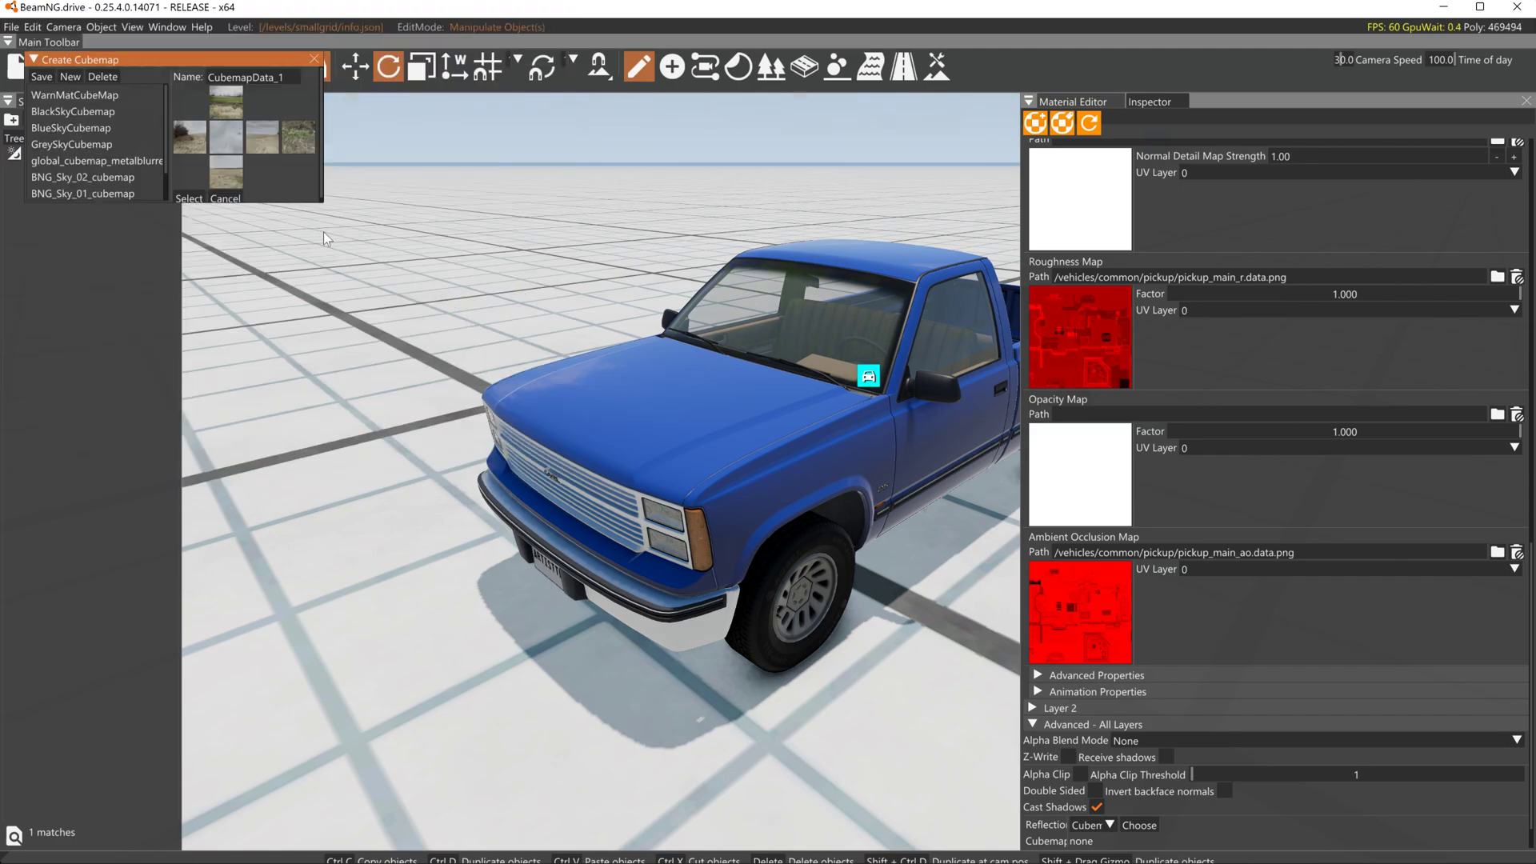
{"action": "left_click", "coordinate": [190, 198]}
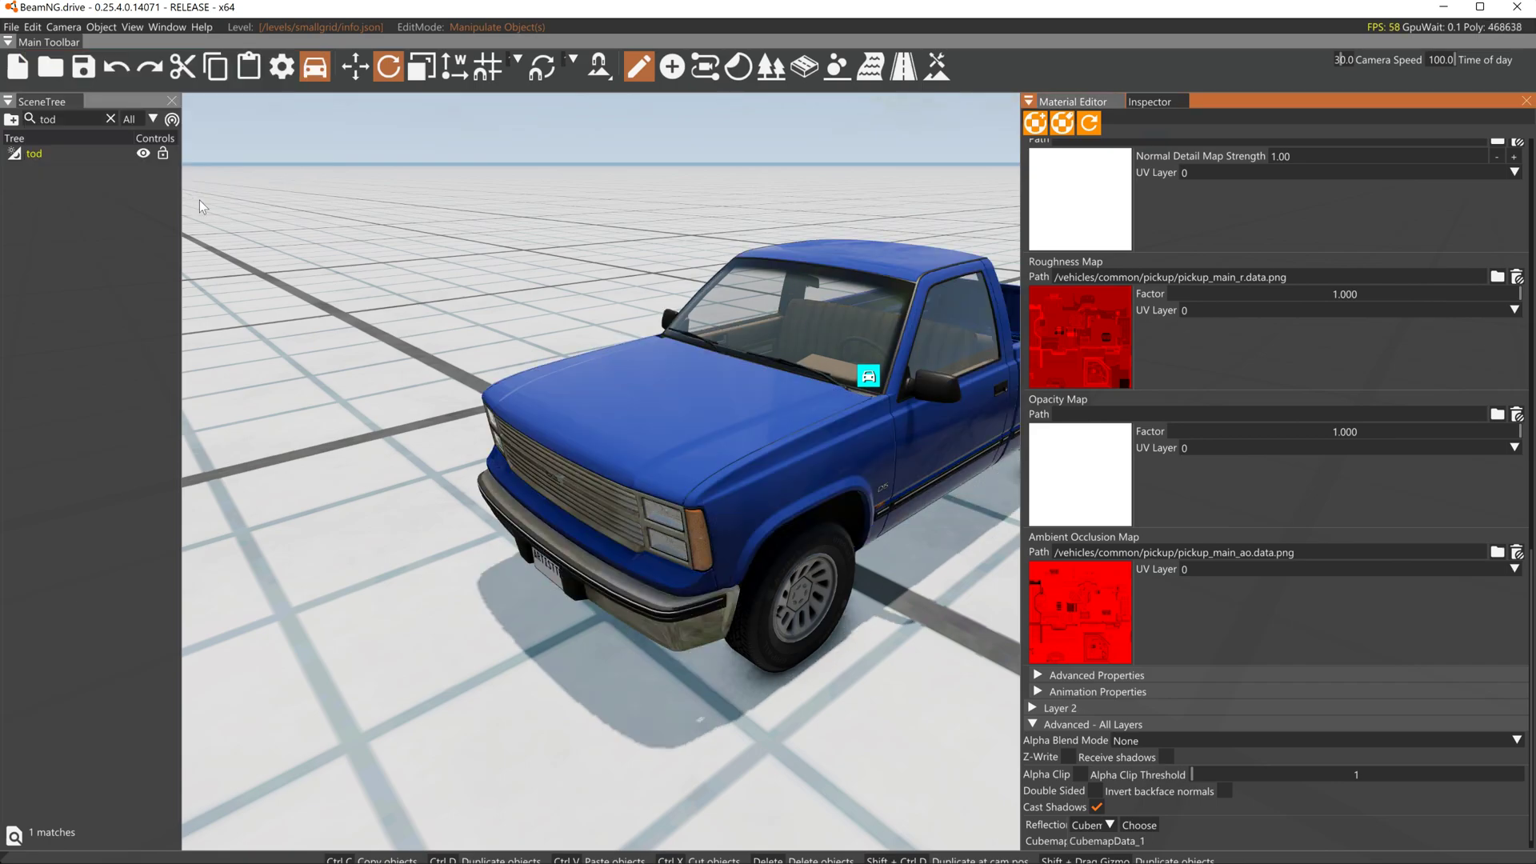
Examine the truck's reflections from a lower angle with the world editor hidden
{"action": "mouse_move", "coordinate": [637, 375]}
{"action": "right_mouse_down"}
{"action": "mouse_move", "coordinate": [712, 416]}
{"action": "mouse_move", "coordinate": [721, 440]}
{"action": "mouse_move", "coordinate": [712, 392]}
{"action": "mouse_move", "coordinate": [640, 375]}
{"action": "right_mouse_up"}
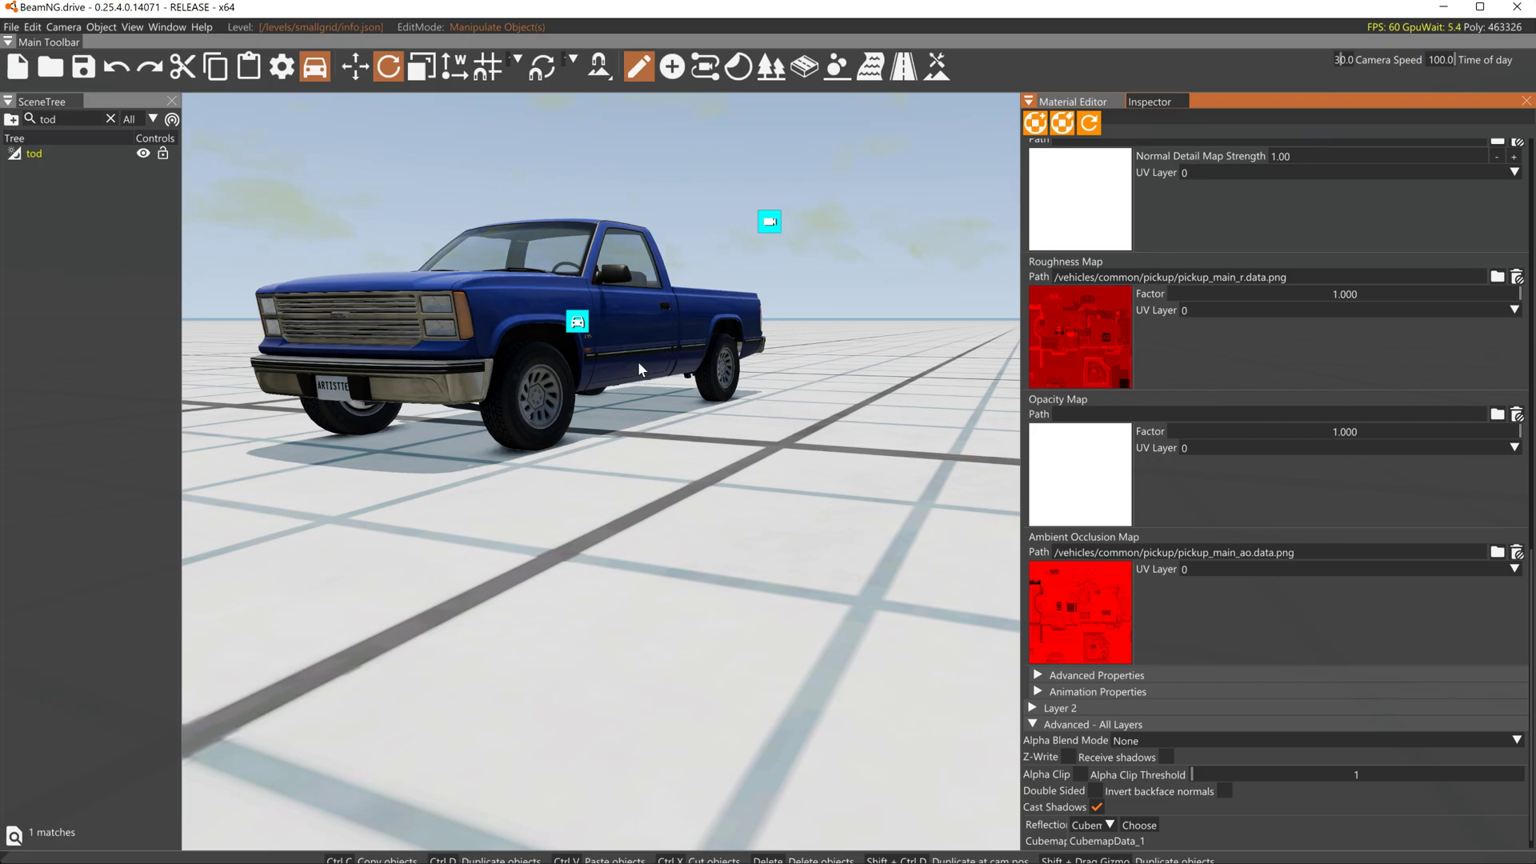
{"action": "key", "text": "F11"}
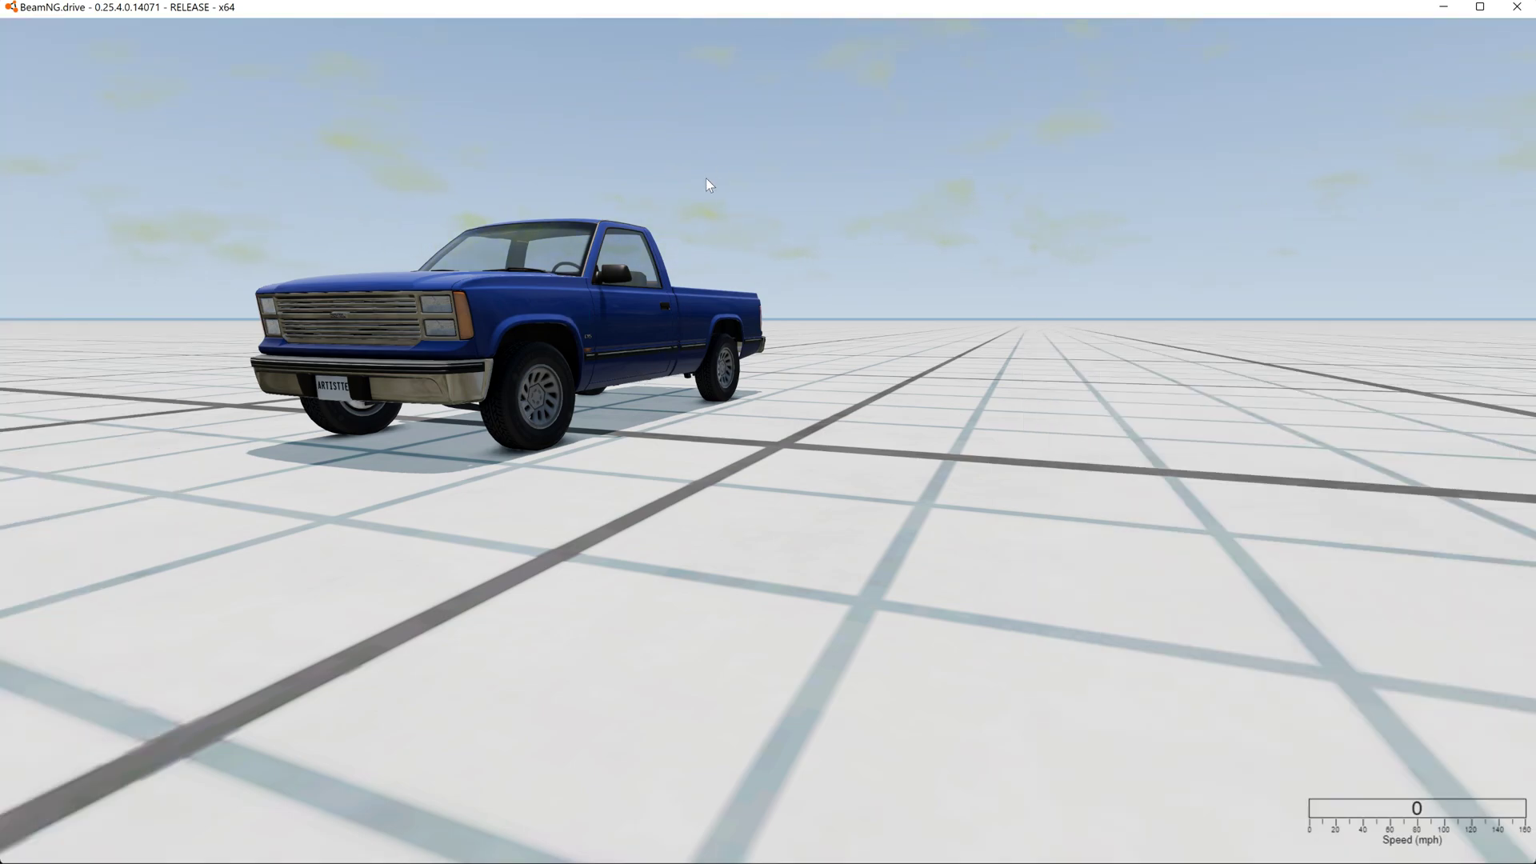
{"action": "key", "text": "F11"}
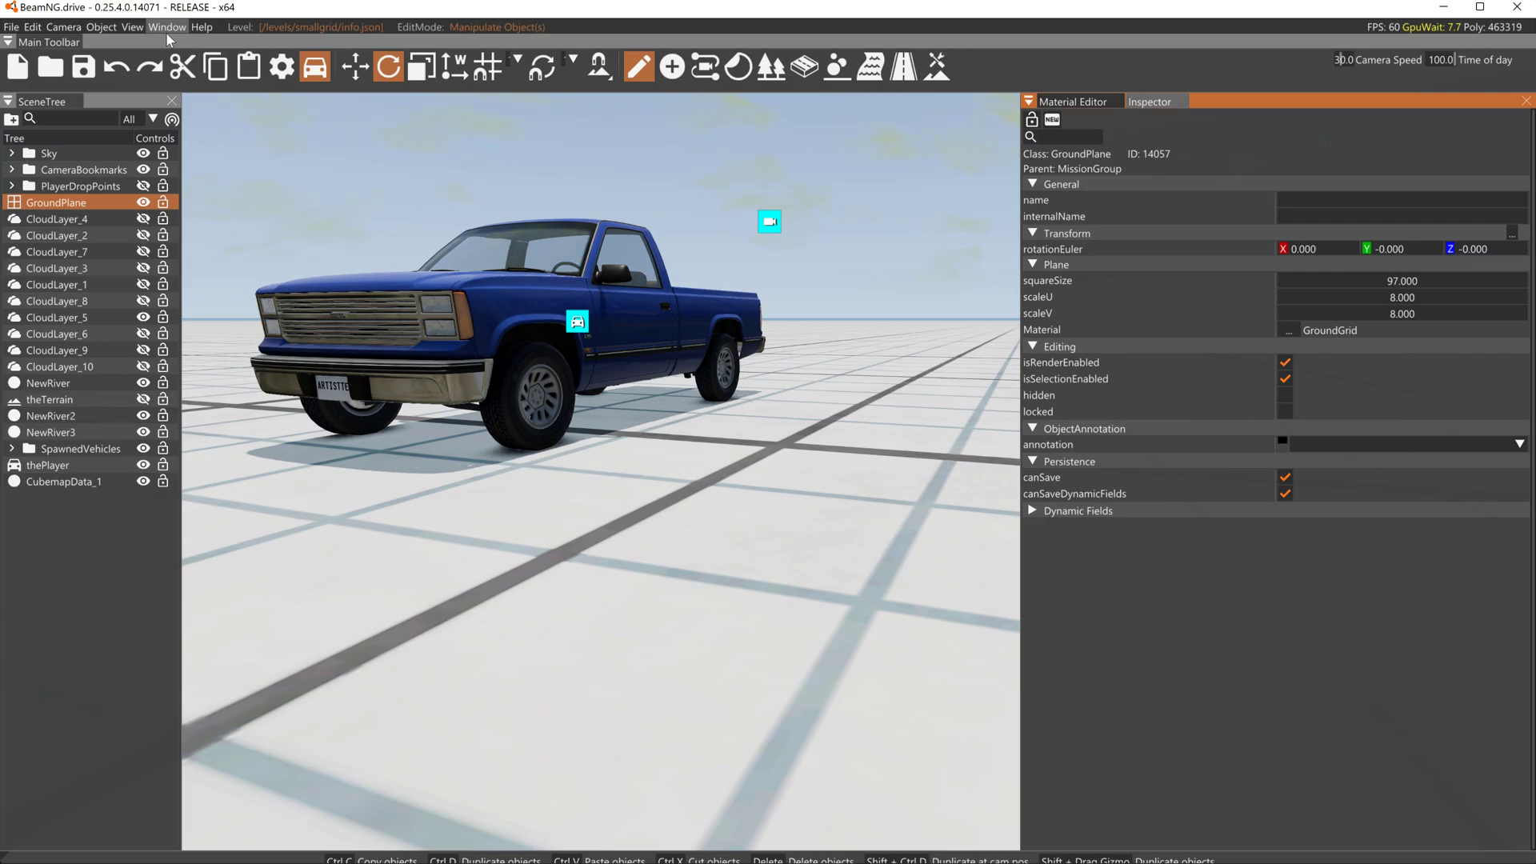
{"action": "key", "text": "F11"}
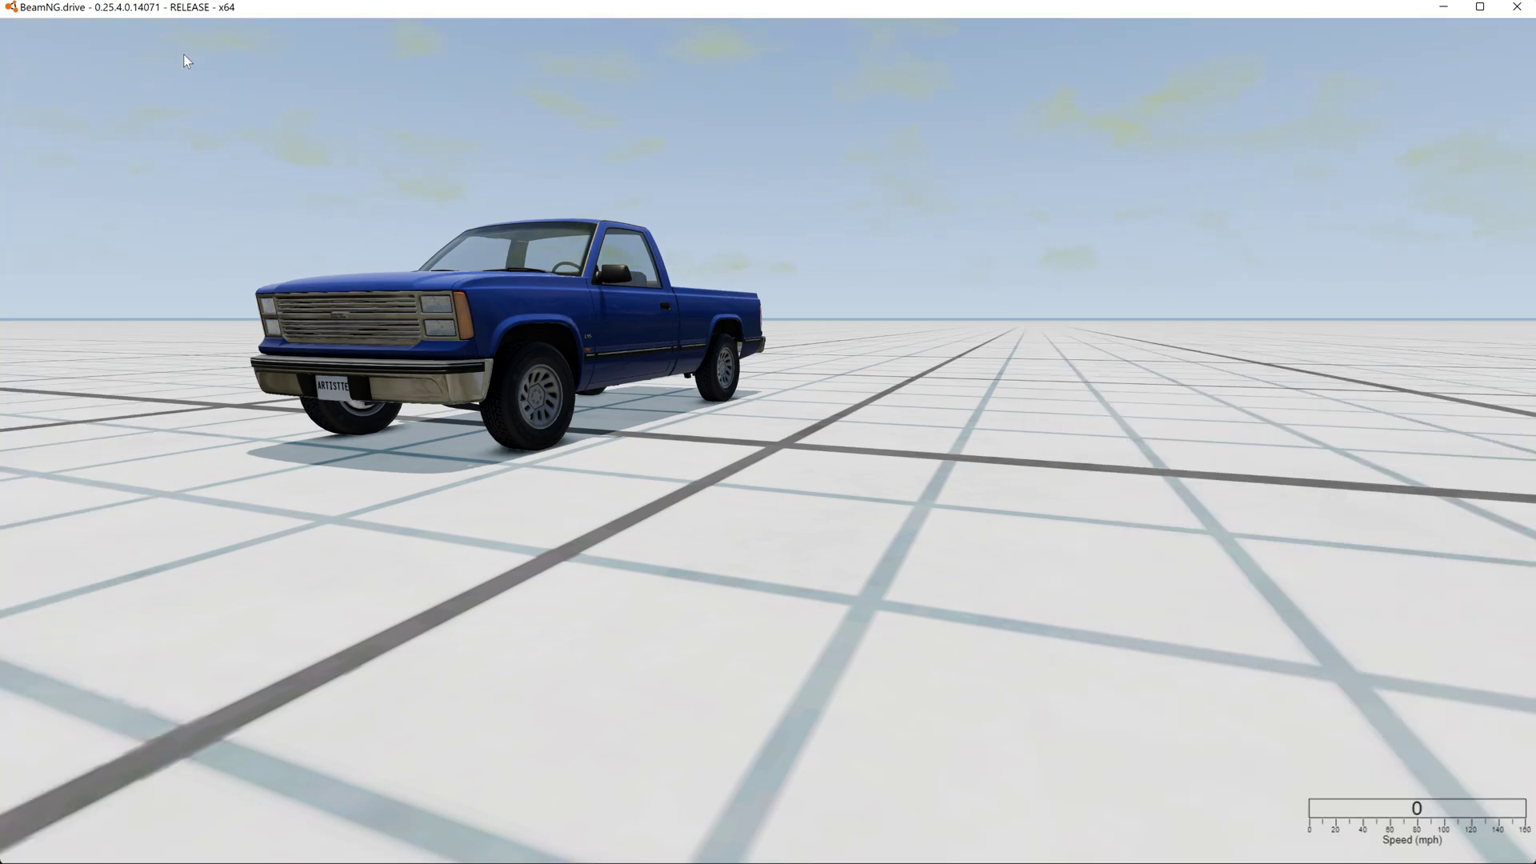
Review the Dynamic Reflection settings in the graphics options and return to the level
{"action": "key", "text": "Escape"}
{"action": "left_click", "coordinate": [1170, 36]}
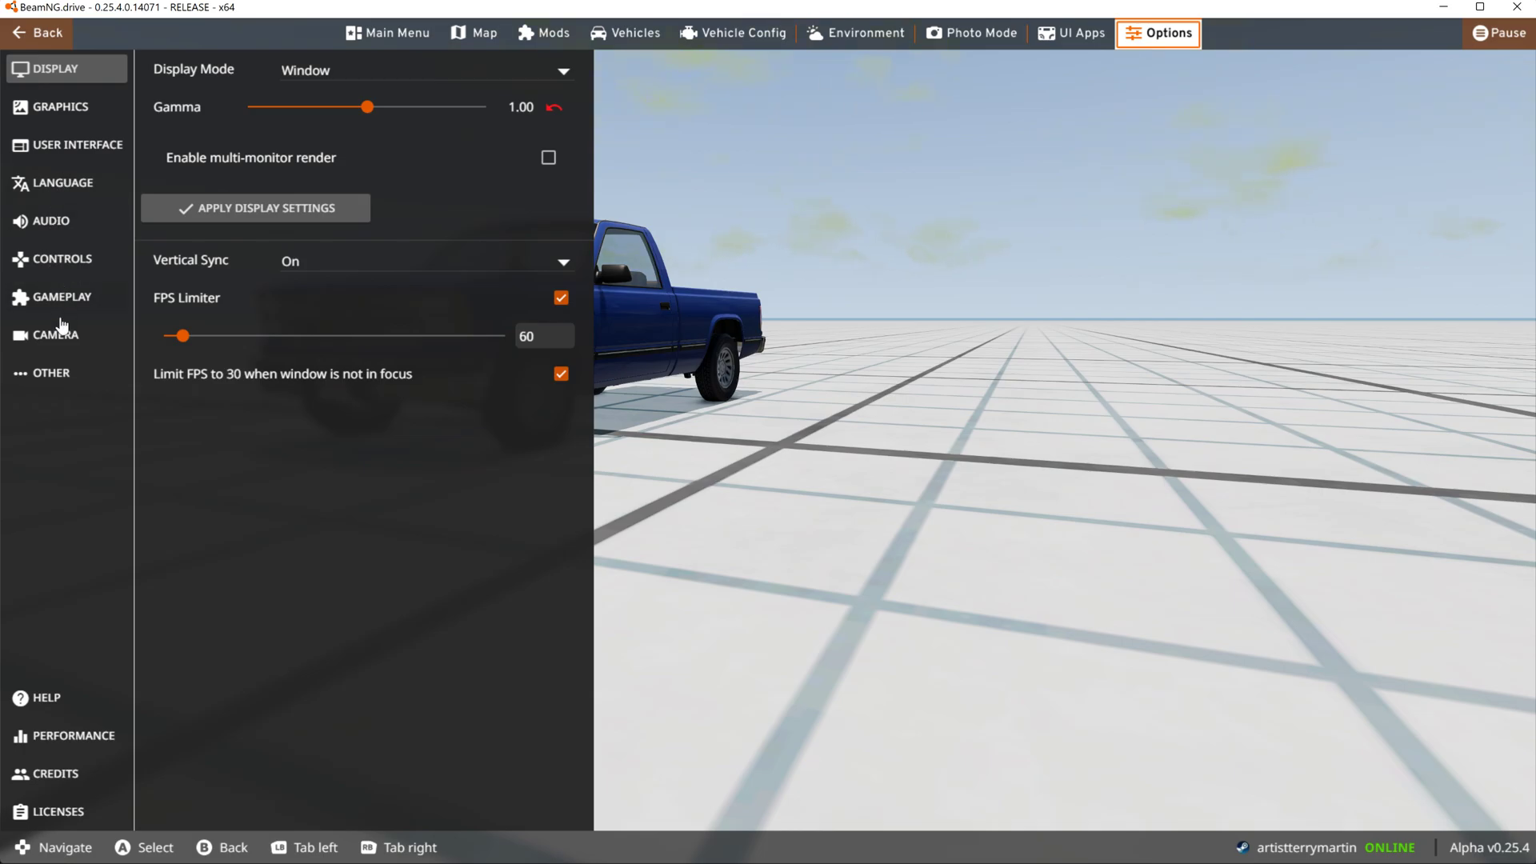
{"action": "left_click", "coordinate": [60, 107]}
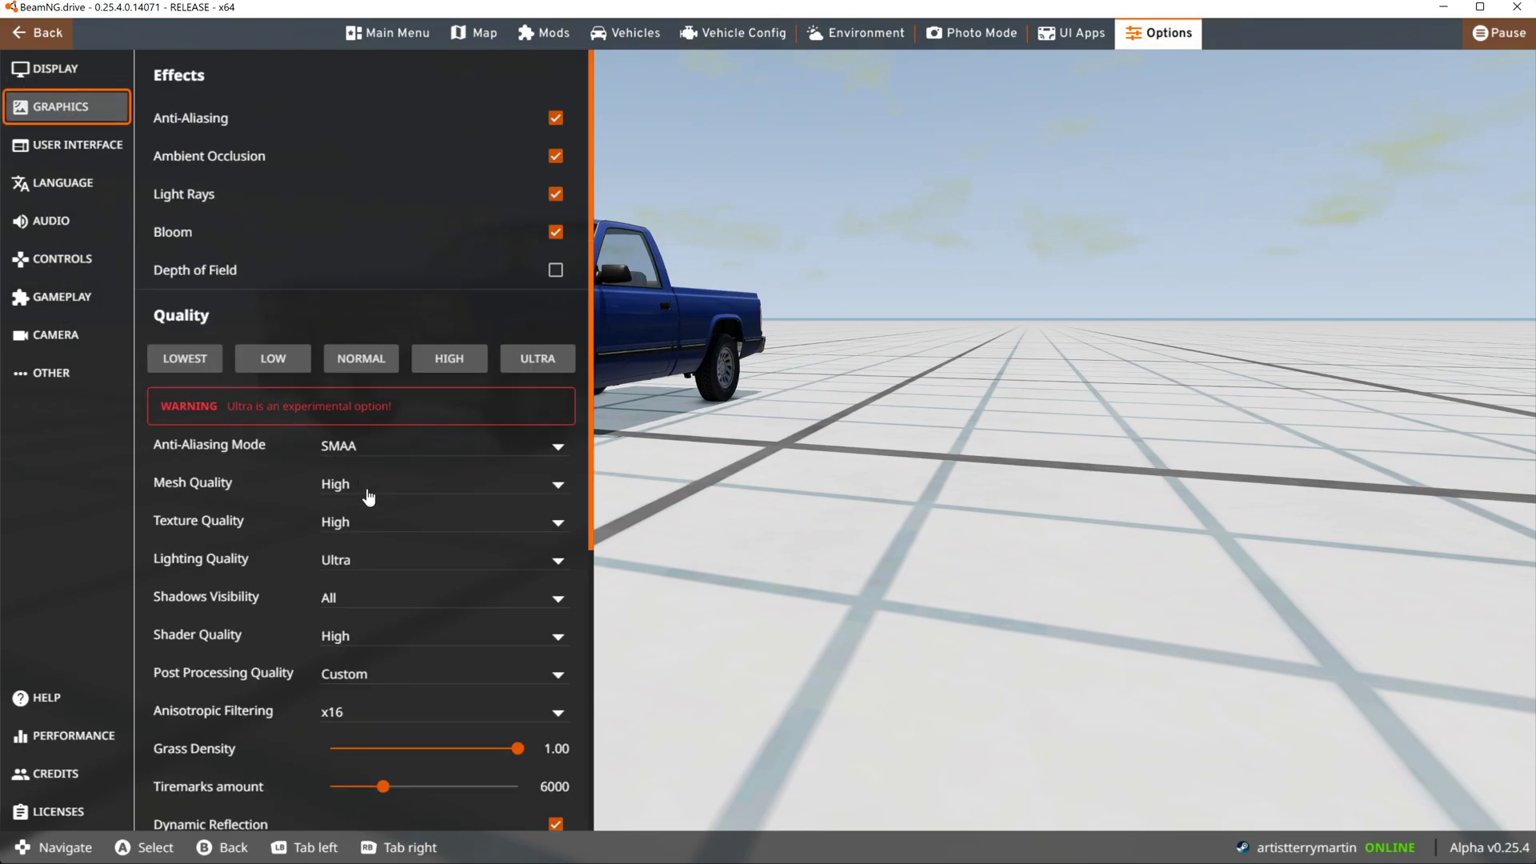
{"action": "scroll", "coordinate": [407, 553], "scroll_direction": "down", "scroll_amount": 5}
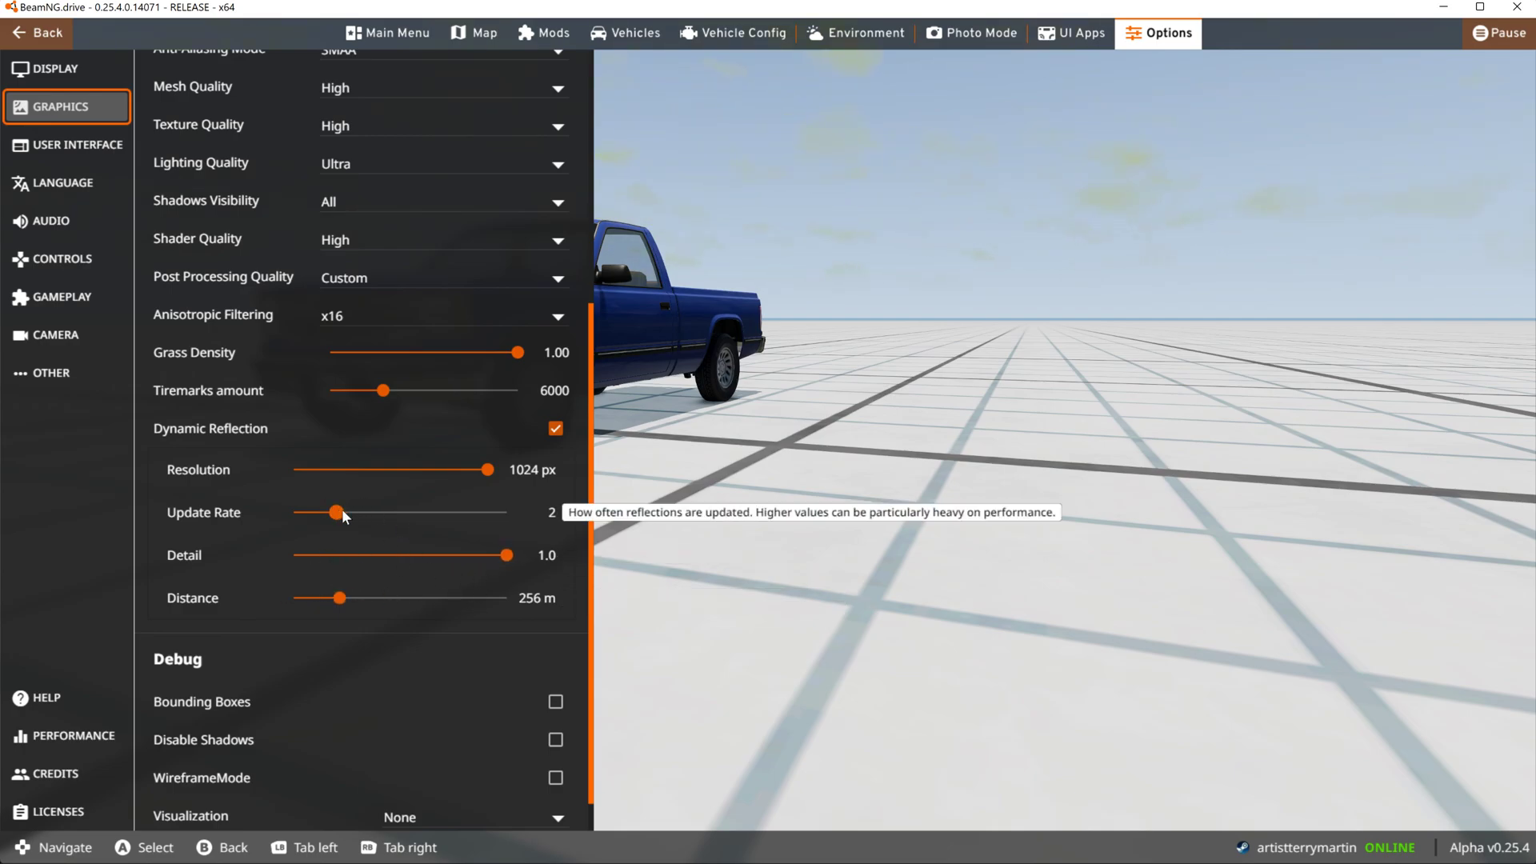
{"action": "key", "text": "Escape"}
{"action": "key", "text": "Escape"}
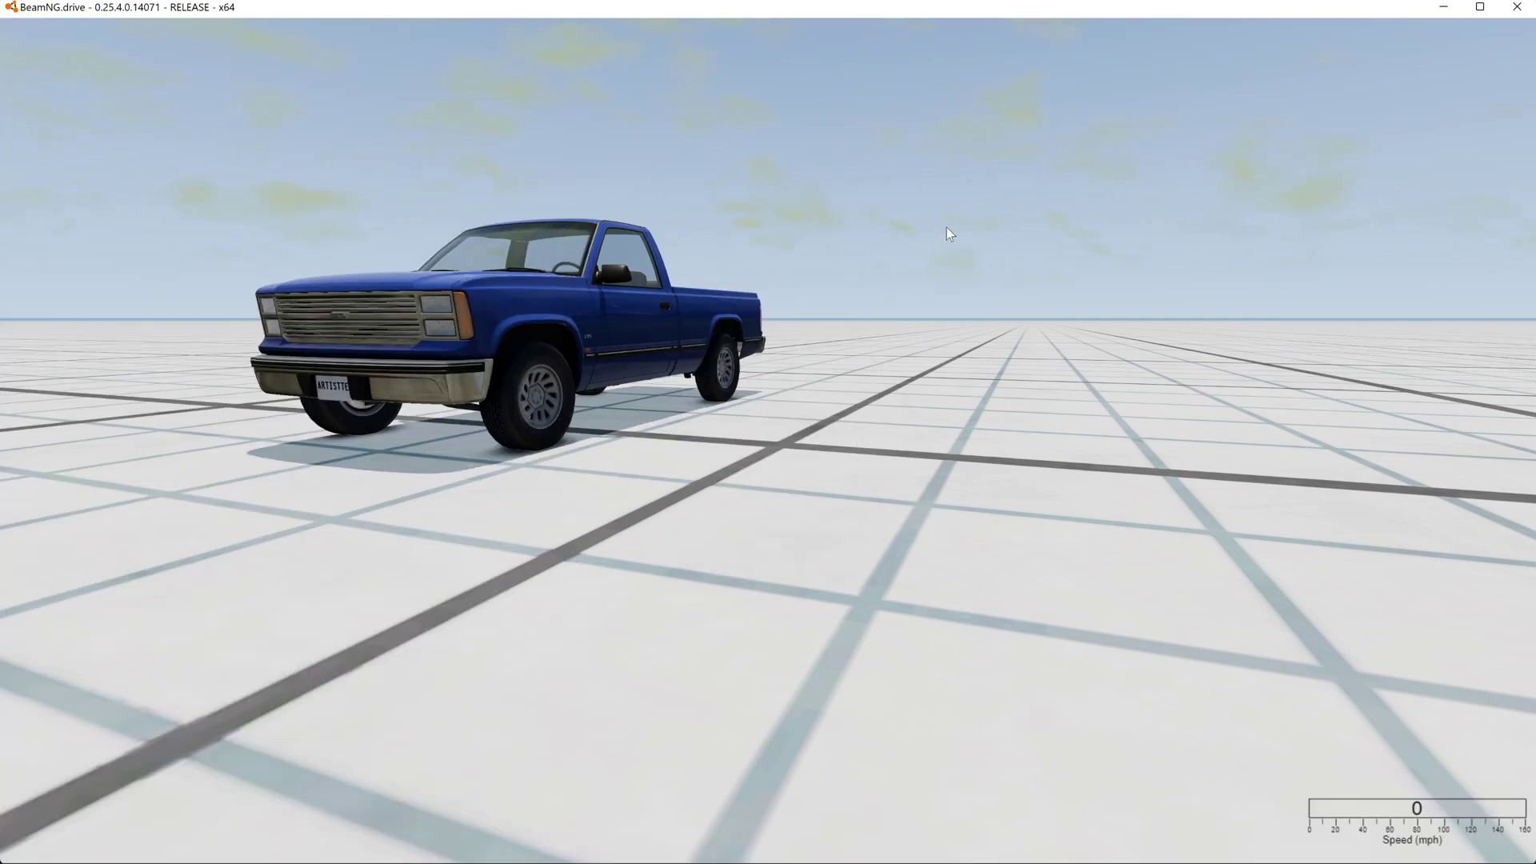
Inspect the reflections on the truck's bumper, grille and side up close outside the world editor
{"action": "key", "text": "F11"}
{"action": "key", "text": "F11"}
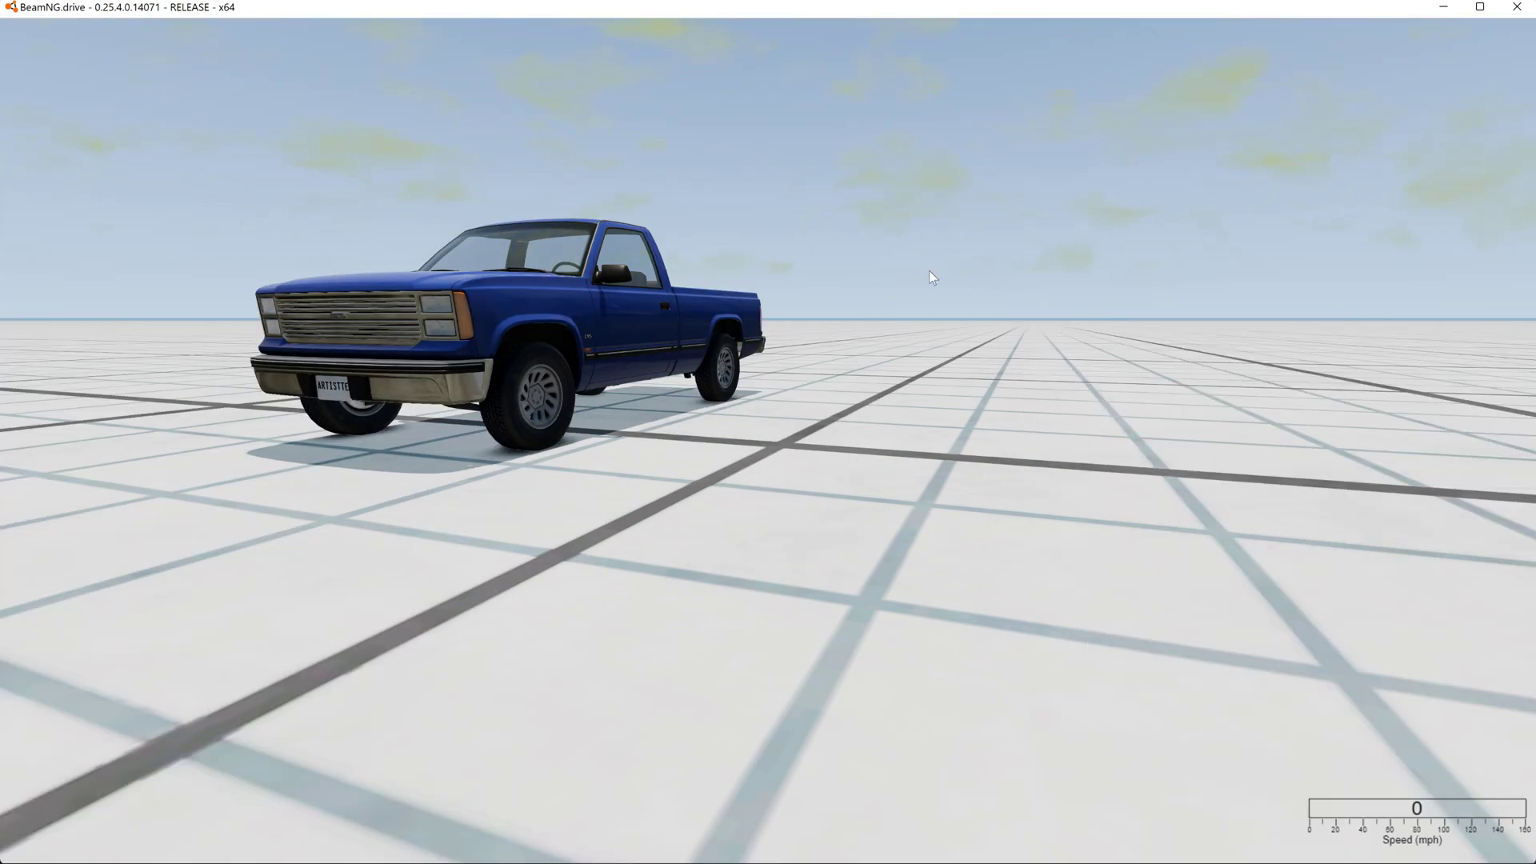
{"action": "right_click_drag", "start_coordinate": [930, 307], "coordinate": [935, 257]}
{"action": "key", "text": "w"}
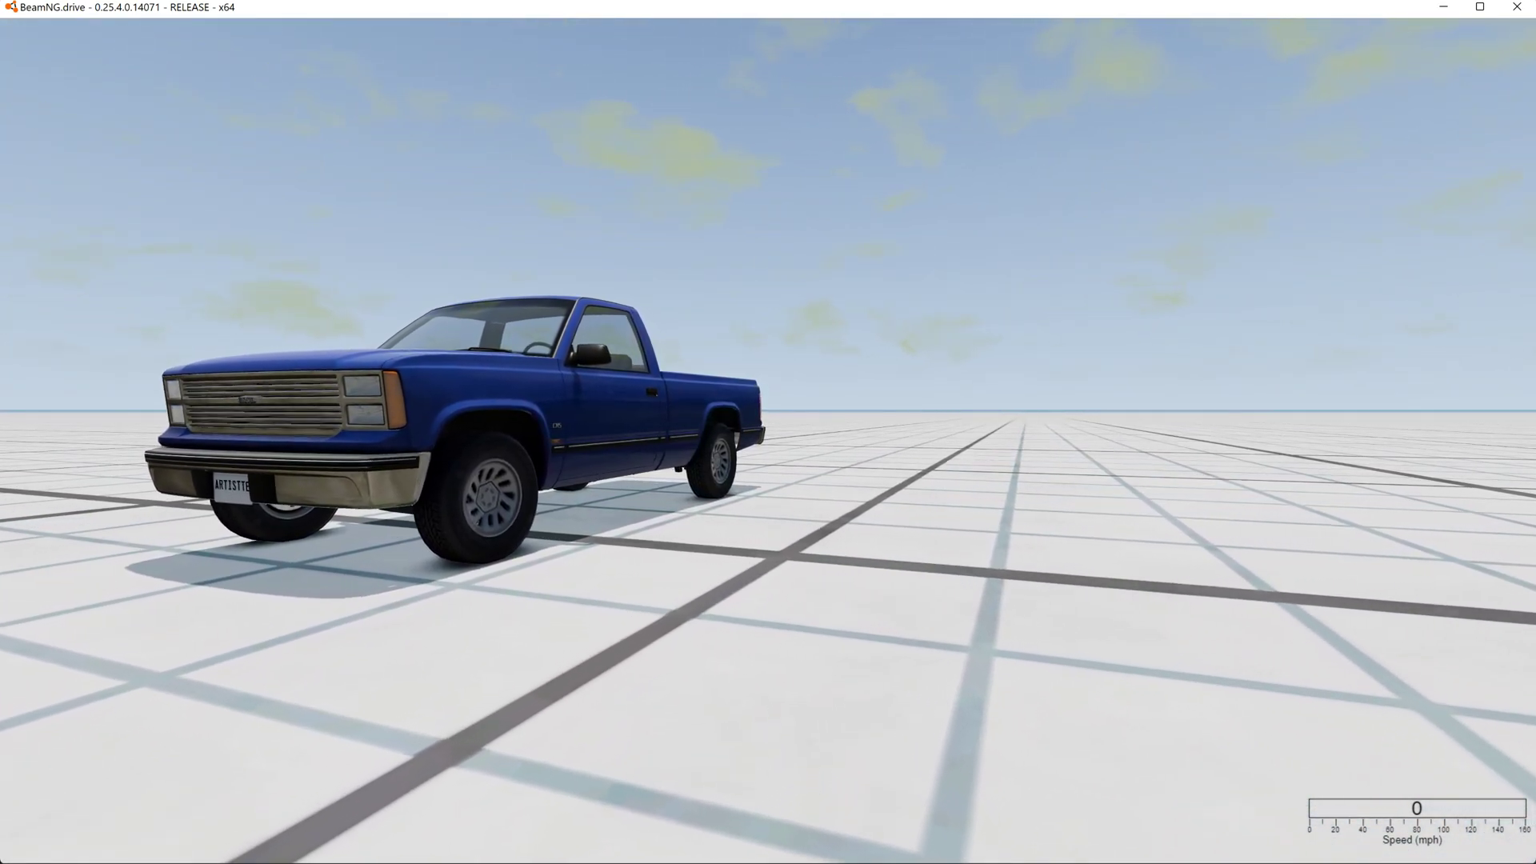
{"action": "key", "text": "w"}
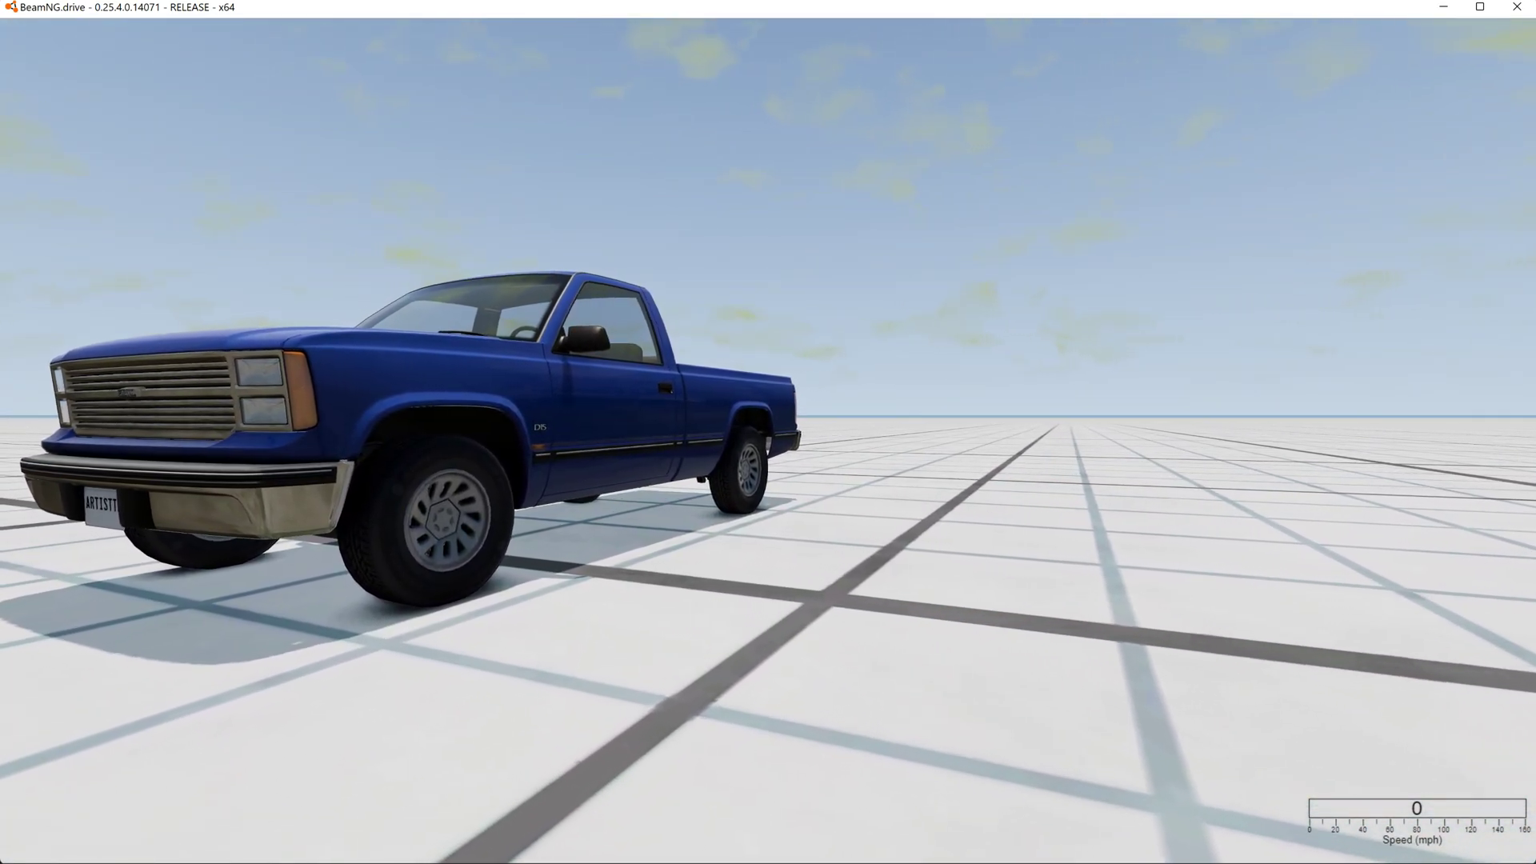
{"action": "key", "text": "w"}
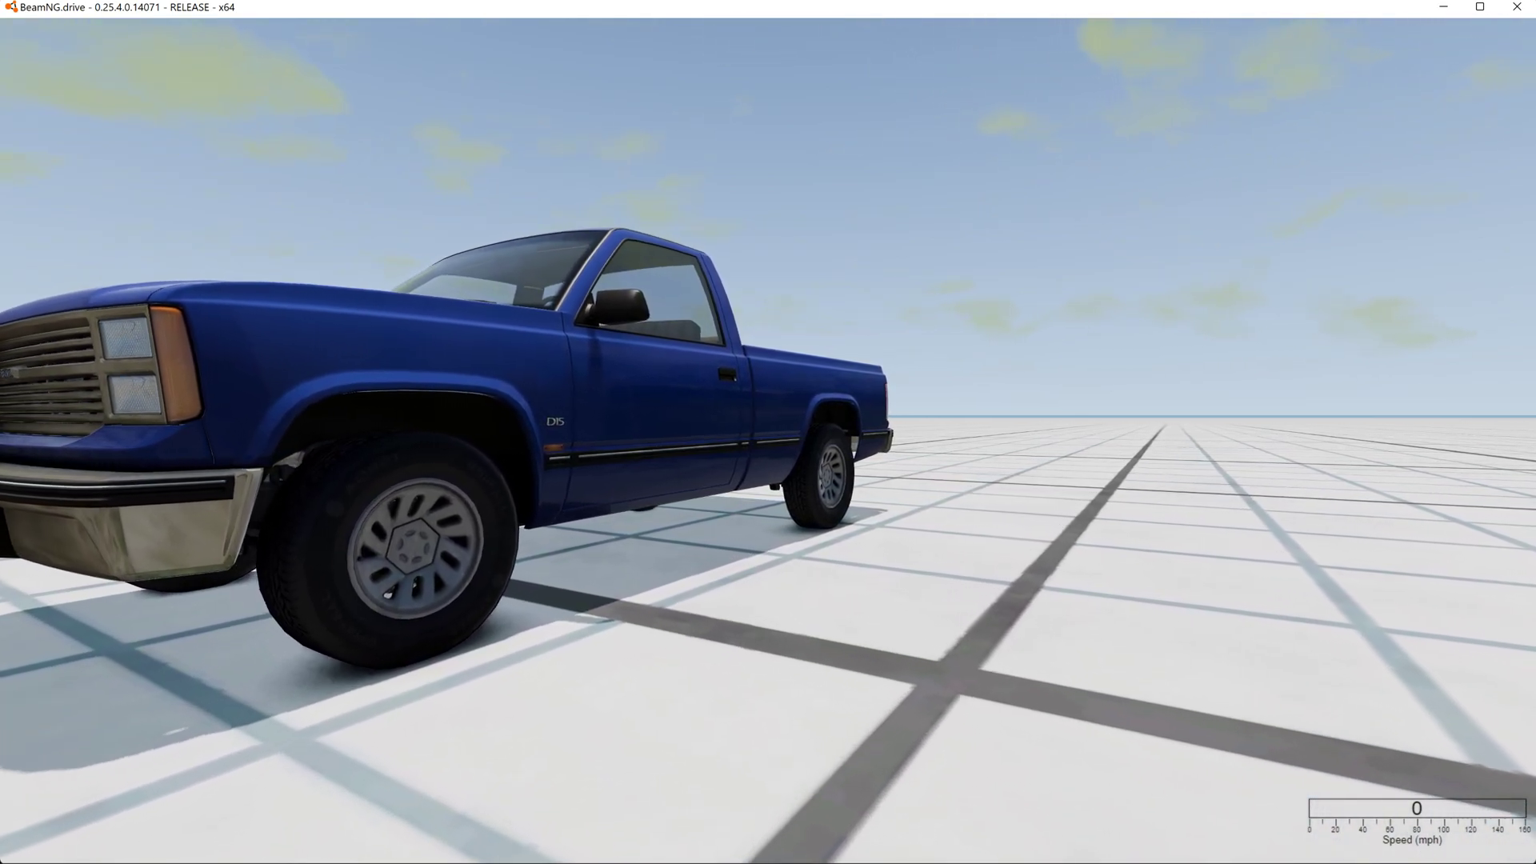
Reopen the world editor, select the truck and load its glass_mirror material in the Material Editor
{"action": "key", "text": "w"}
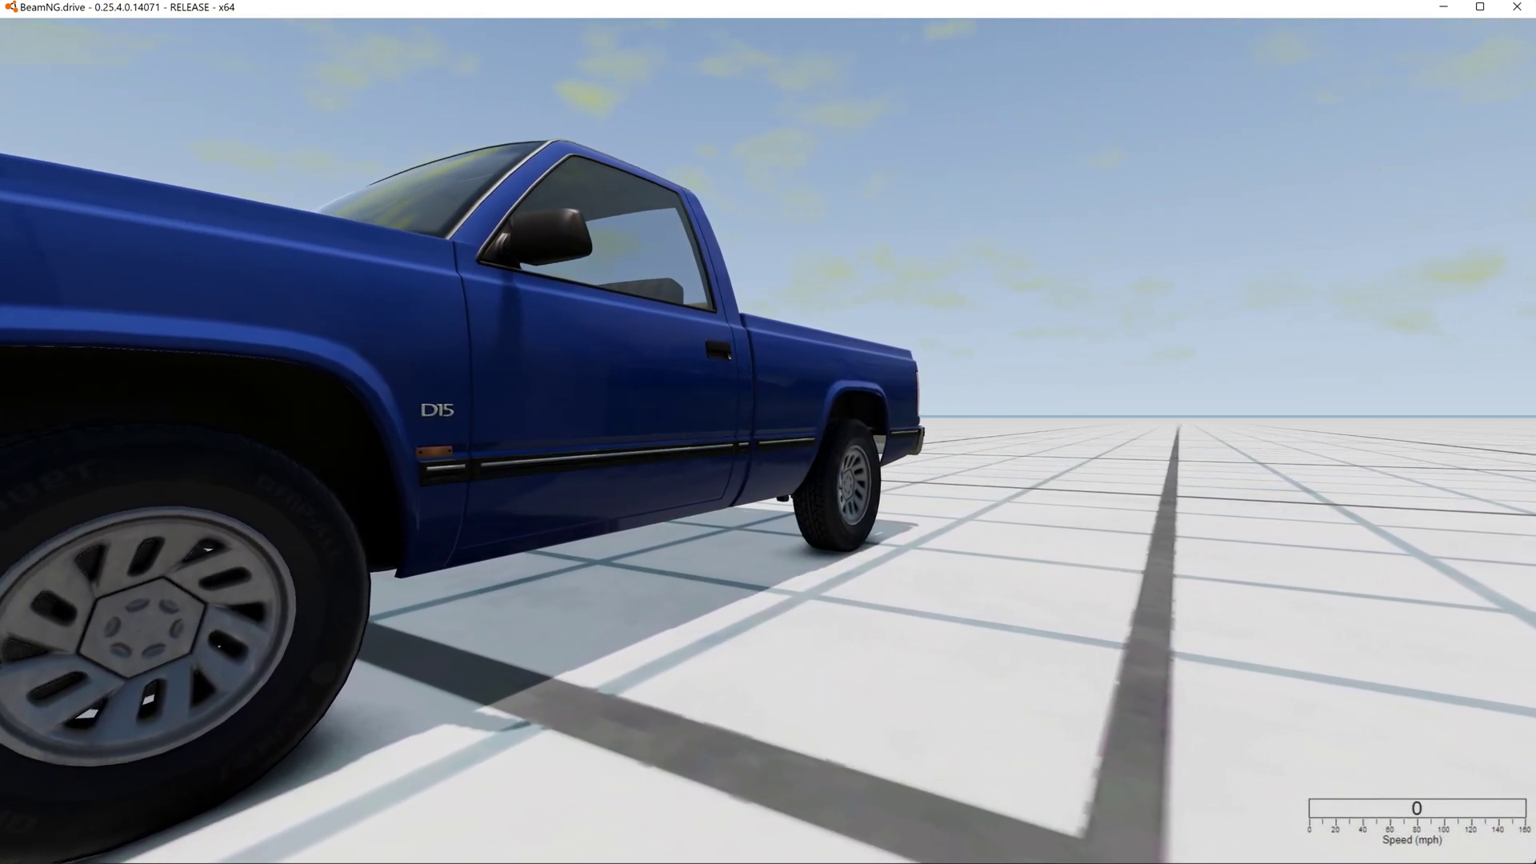
{"action": "key", "text": "w"}
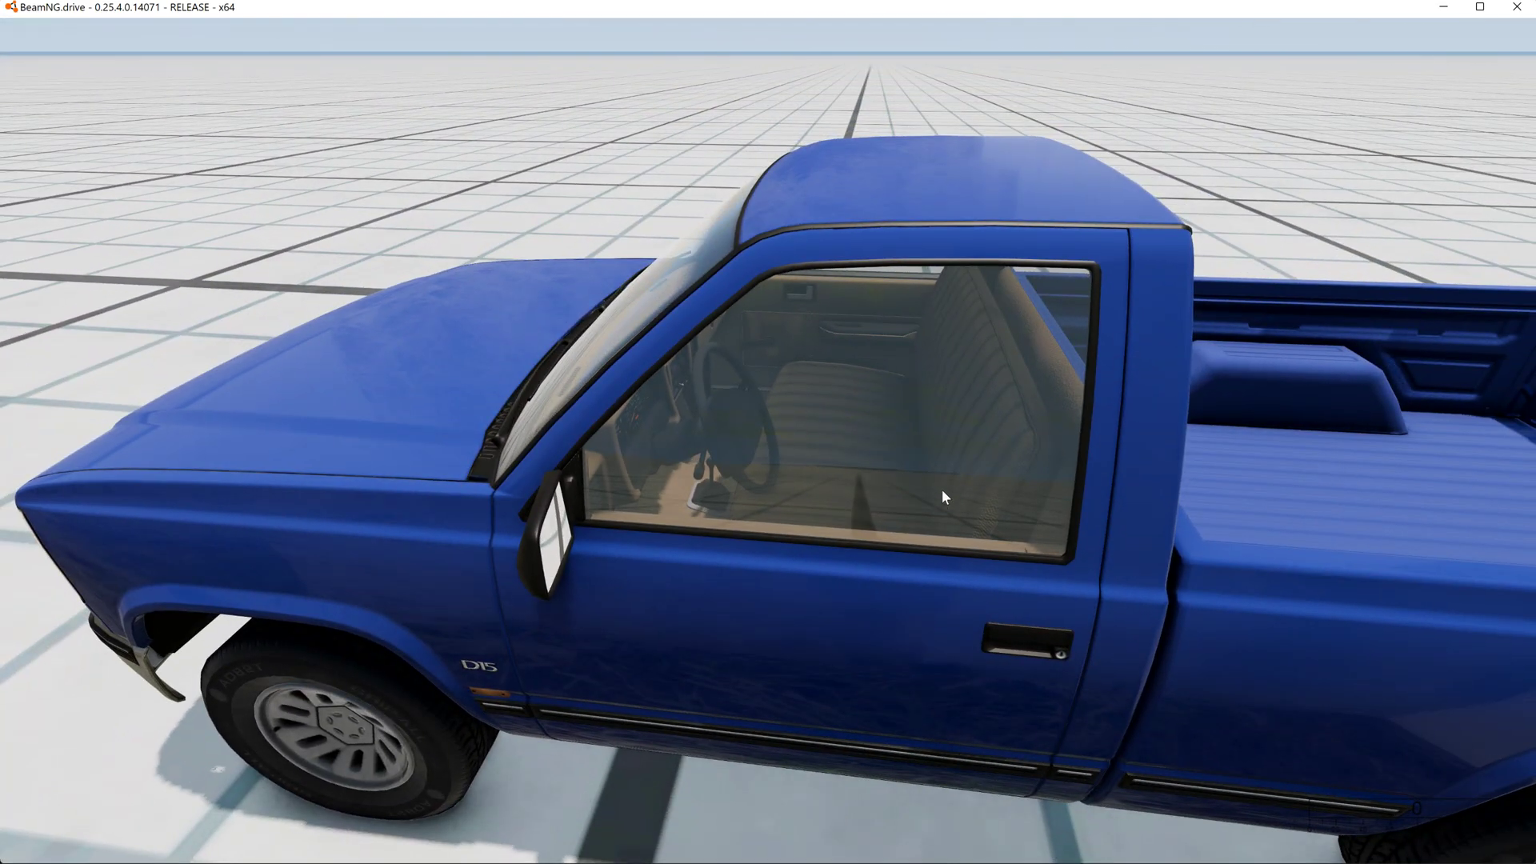
{"action": "key", "text": "F11"}
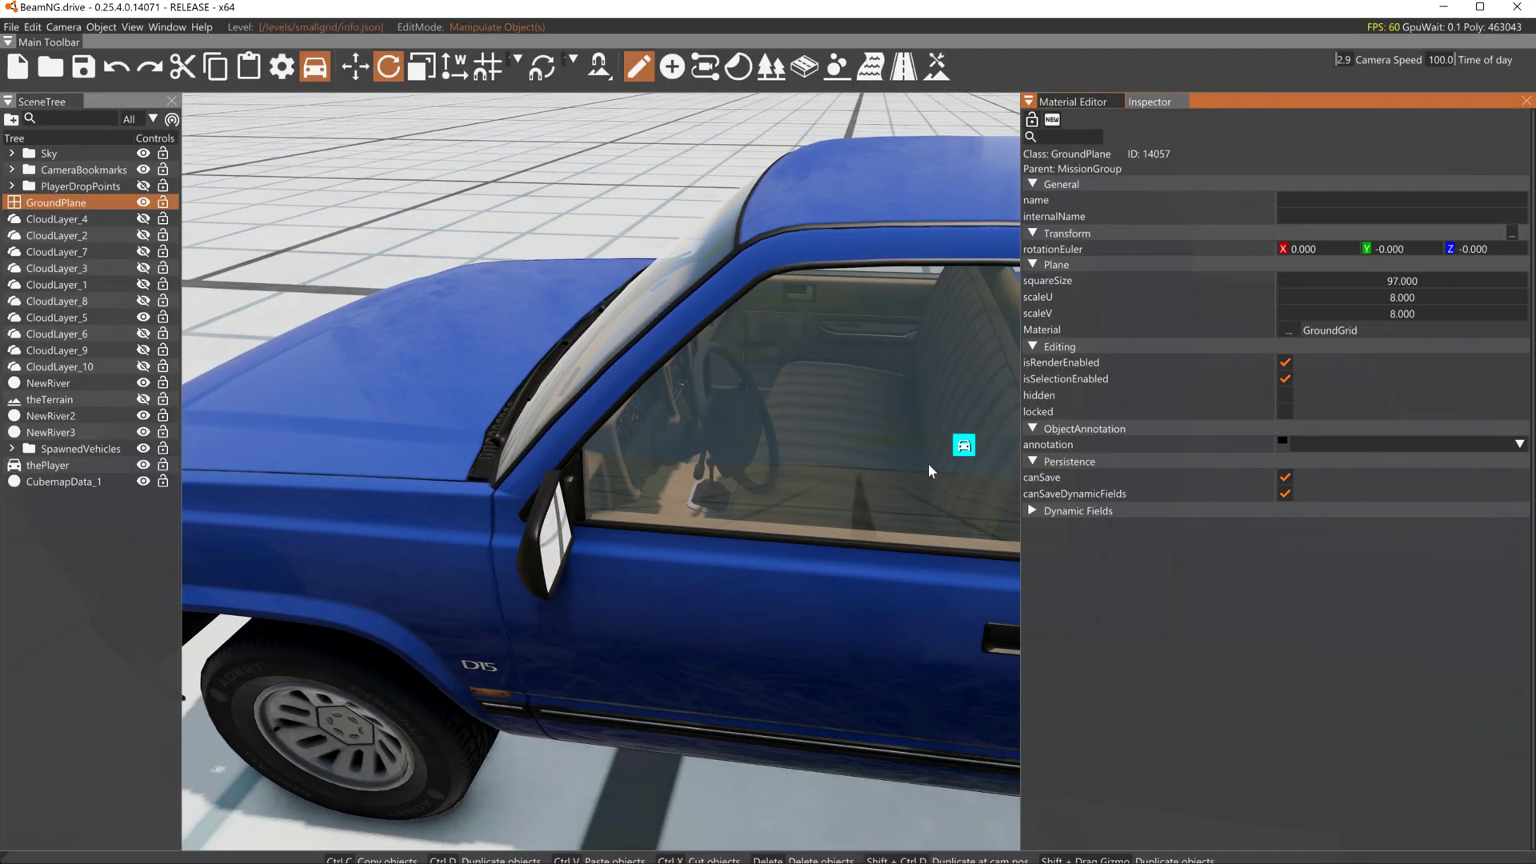
{"action": "left_click", "coordinate": [1073, 102]}
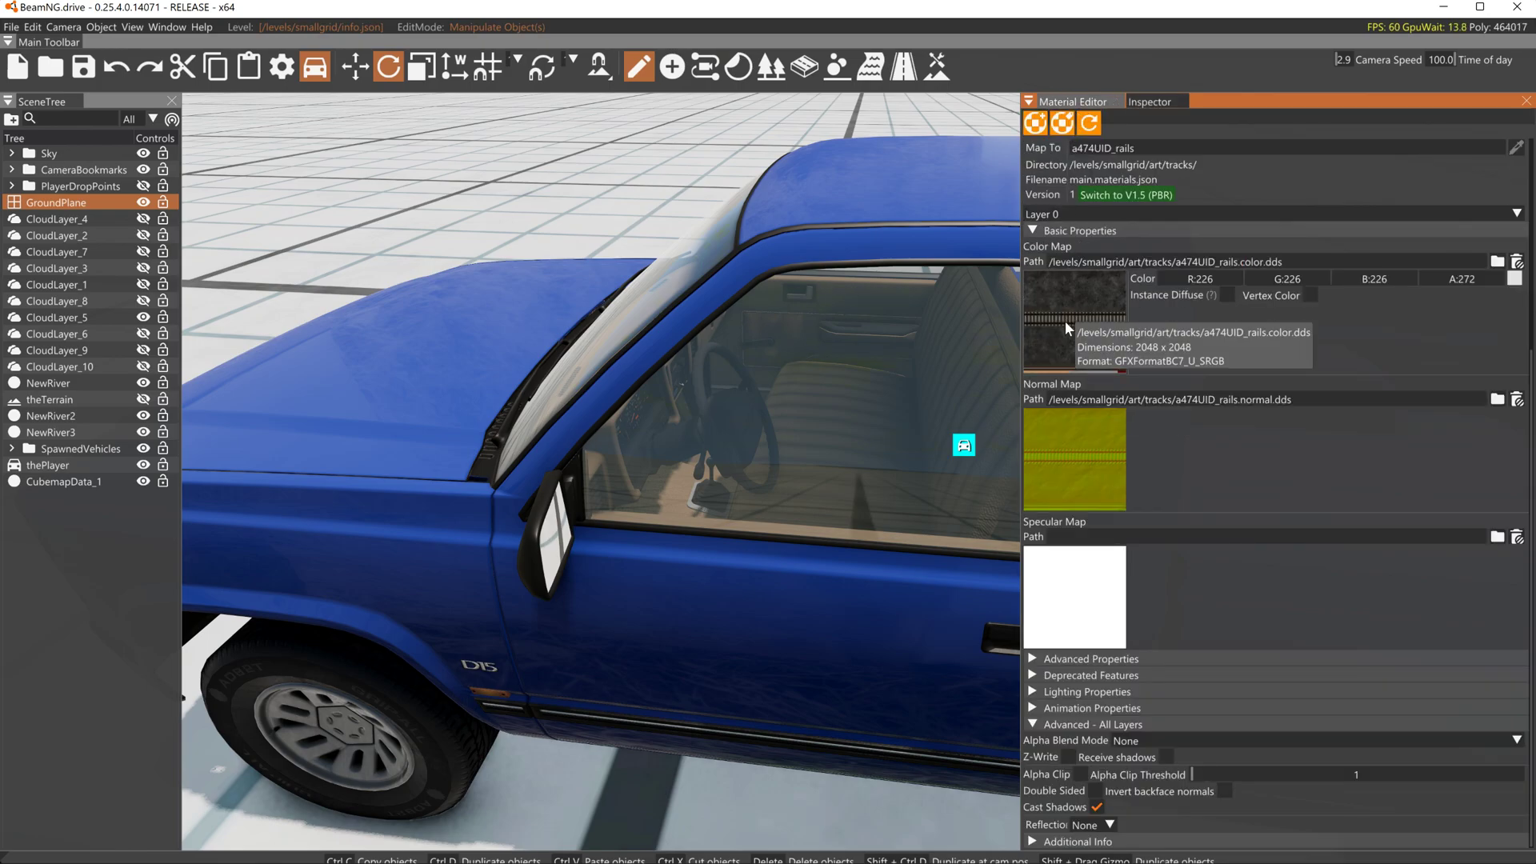
{"action": "left_click", "coordinate": [905, 431]}
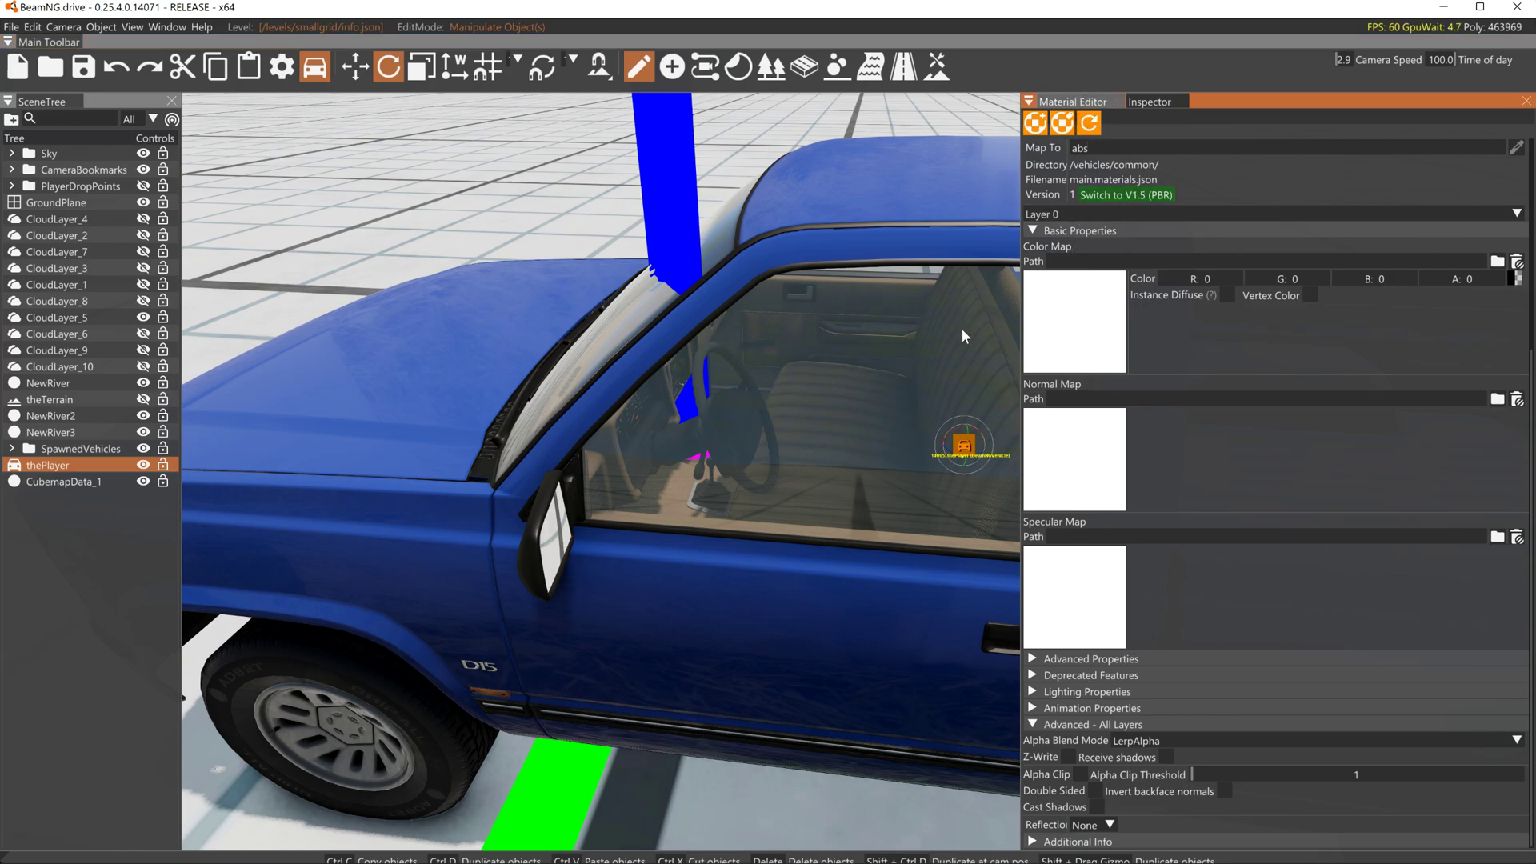
{"action": "left_click", "coordinate": [1138, 151]}
{"action": "scroll", "coordinate": [1138, 167], "scroll_direction": "up", "scroll_amount": 3}
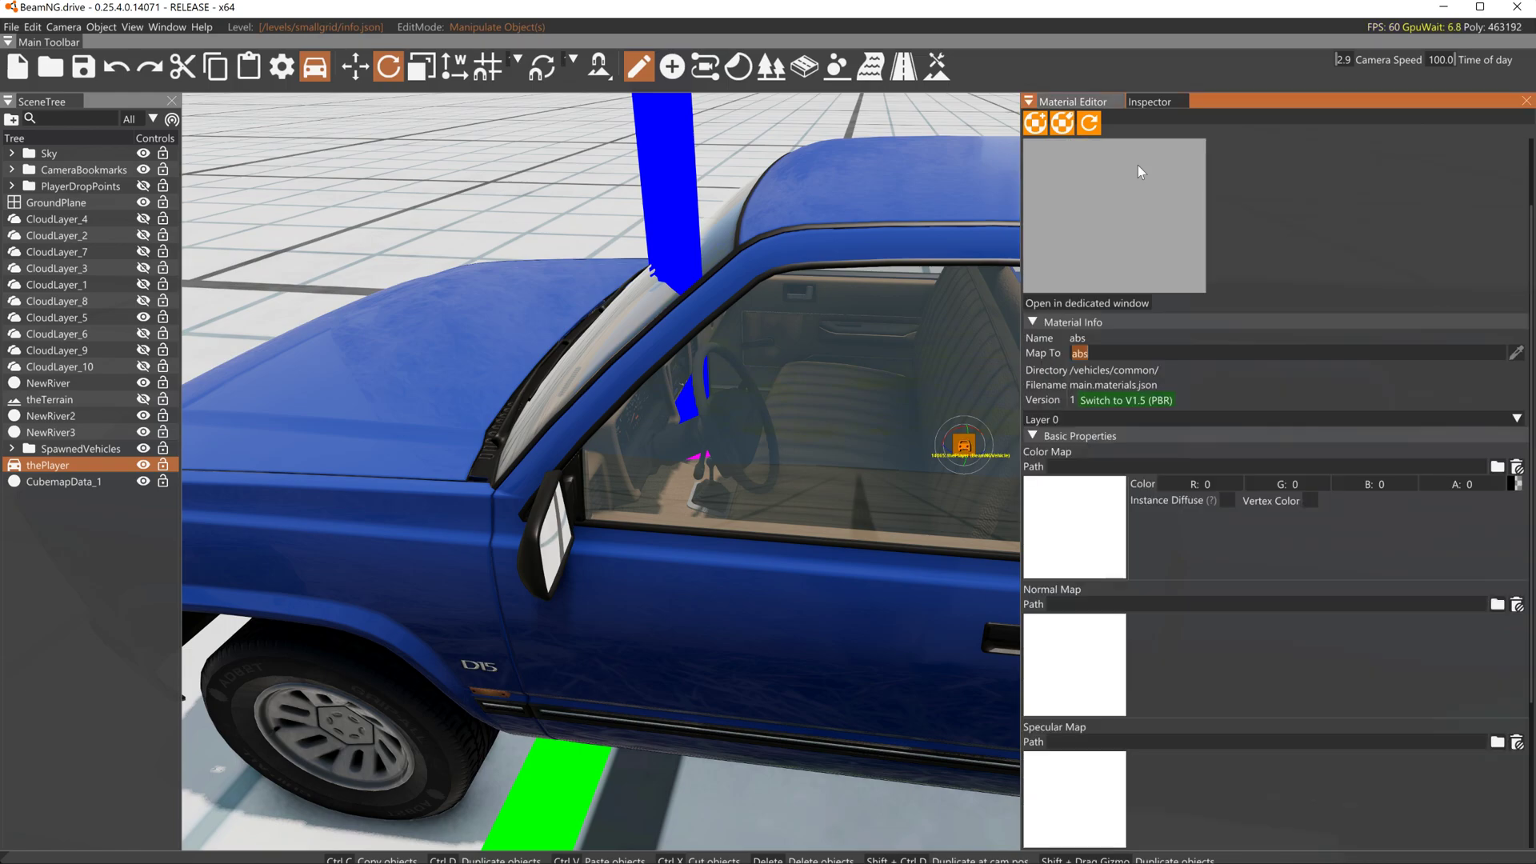
{"action": "scroll", "coordinate": [1149, 240], "scroll_direction": "up", "scroll_amount": 2}
{"action": "left_click", "coordinate": [1154, 176]}
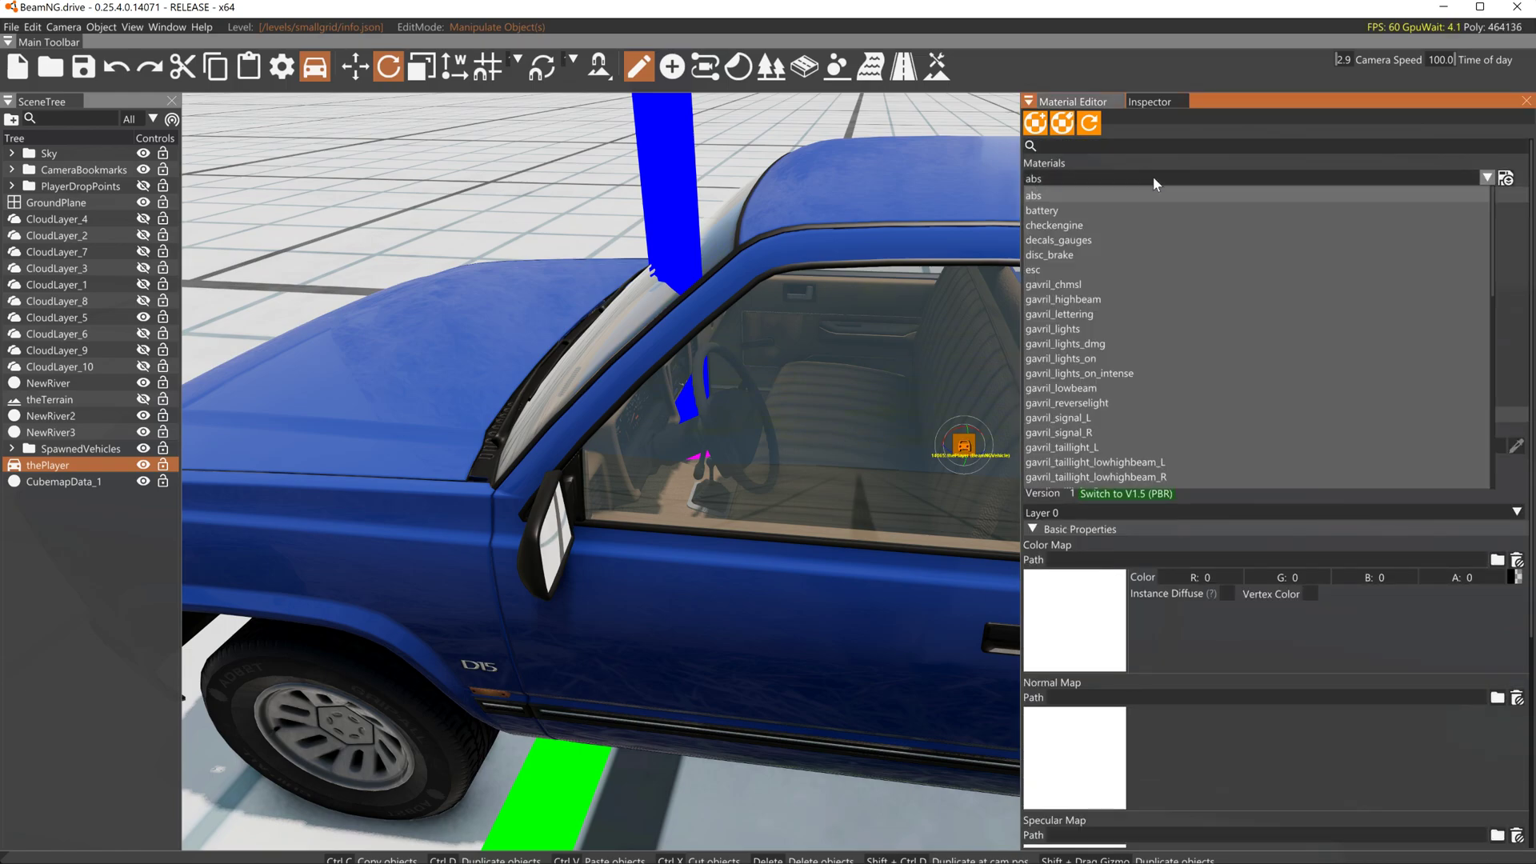
{"action": "scroll", "coordinate": [1121, 352], "scroll_direction": "down", "scroll_amount": 3}
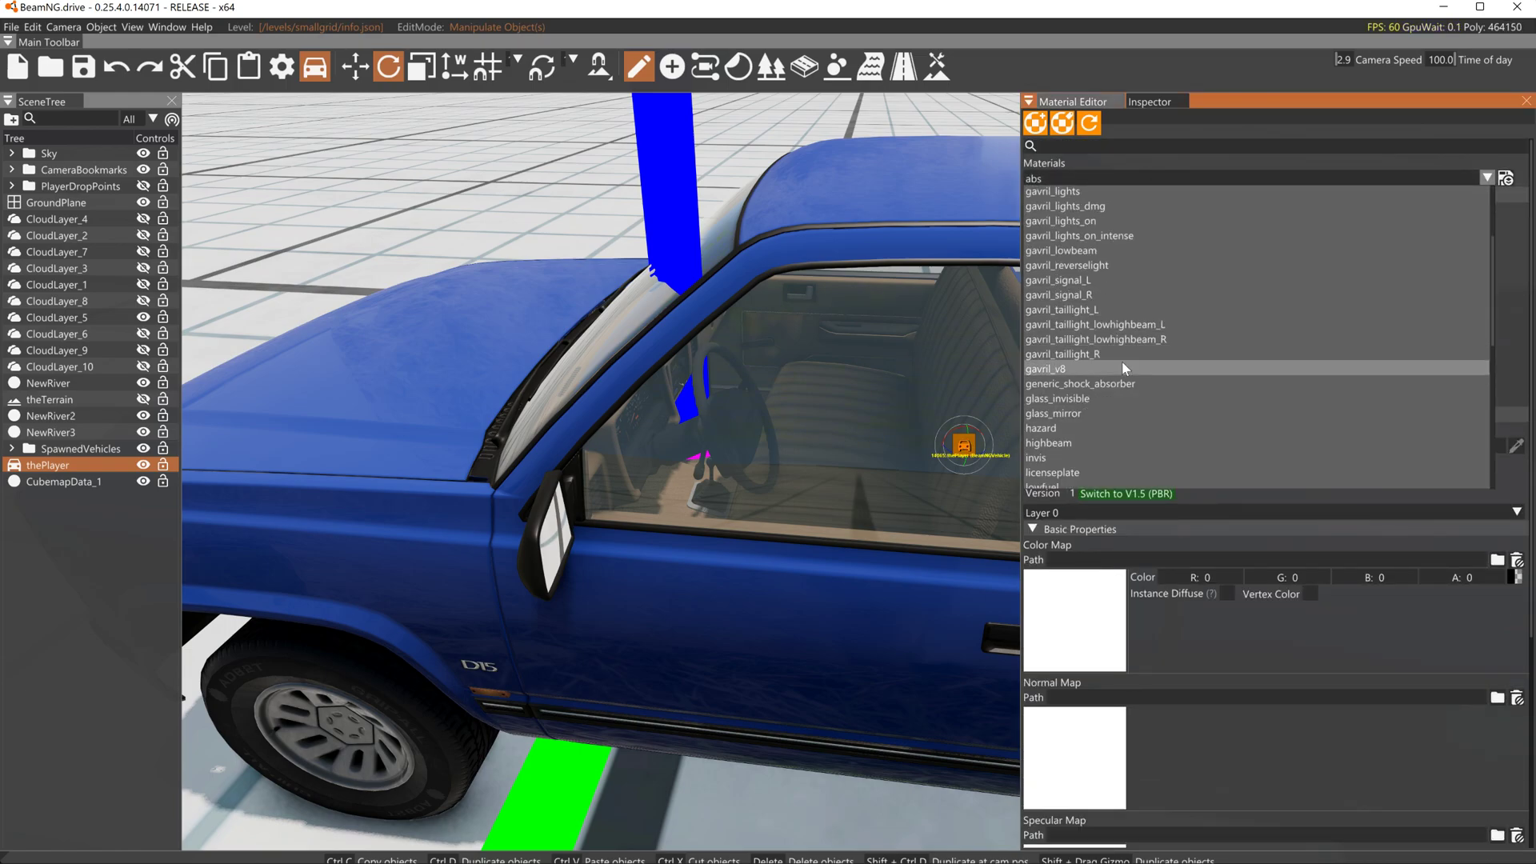
{"action": "left_click", "coordinate": [1068, 414]}
Set the glass_mirror material's reflection mode to Cubemap and assign CubemapData_1 to it
{"action": "scroll", "coordinate": [1128, 624], "scroll_direction": "down", "scroll_amount": 4}
{"action": "left_click", "coordinate": [1111, 824]}
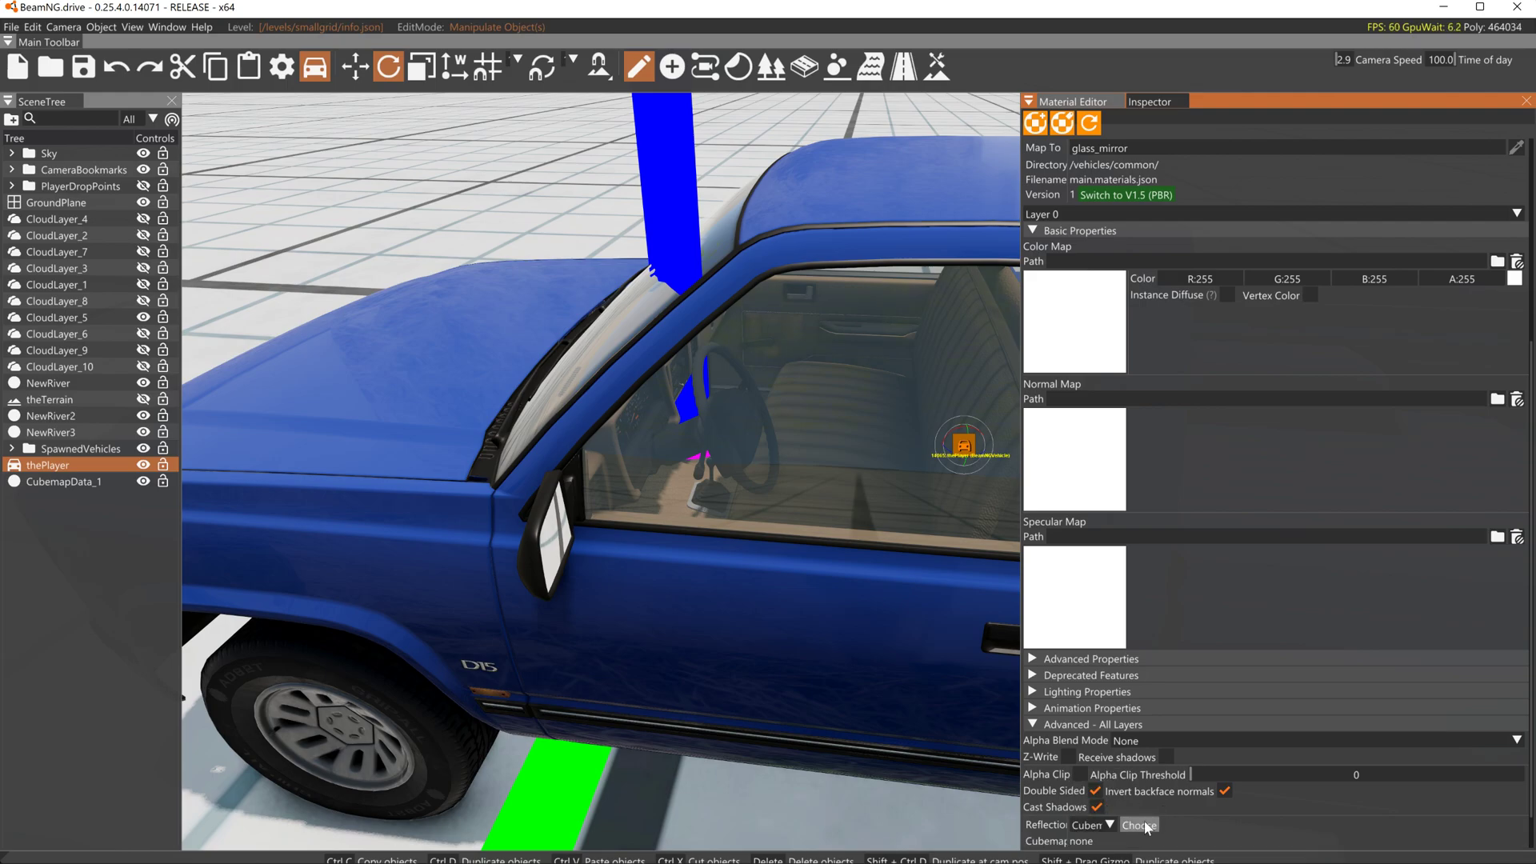
{"action": "left_click", "coordinate": [1142, 826]}
{"action": "scroll", "coordinate": [112, 128], "scroll_direction": "down", "scroll_amount": 2}
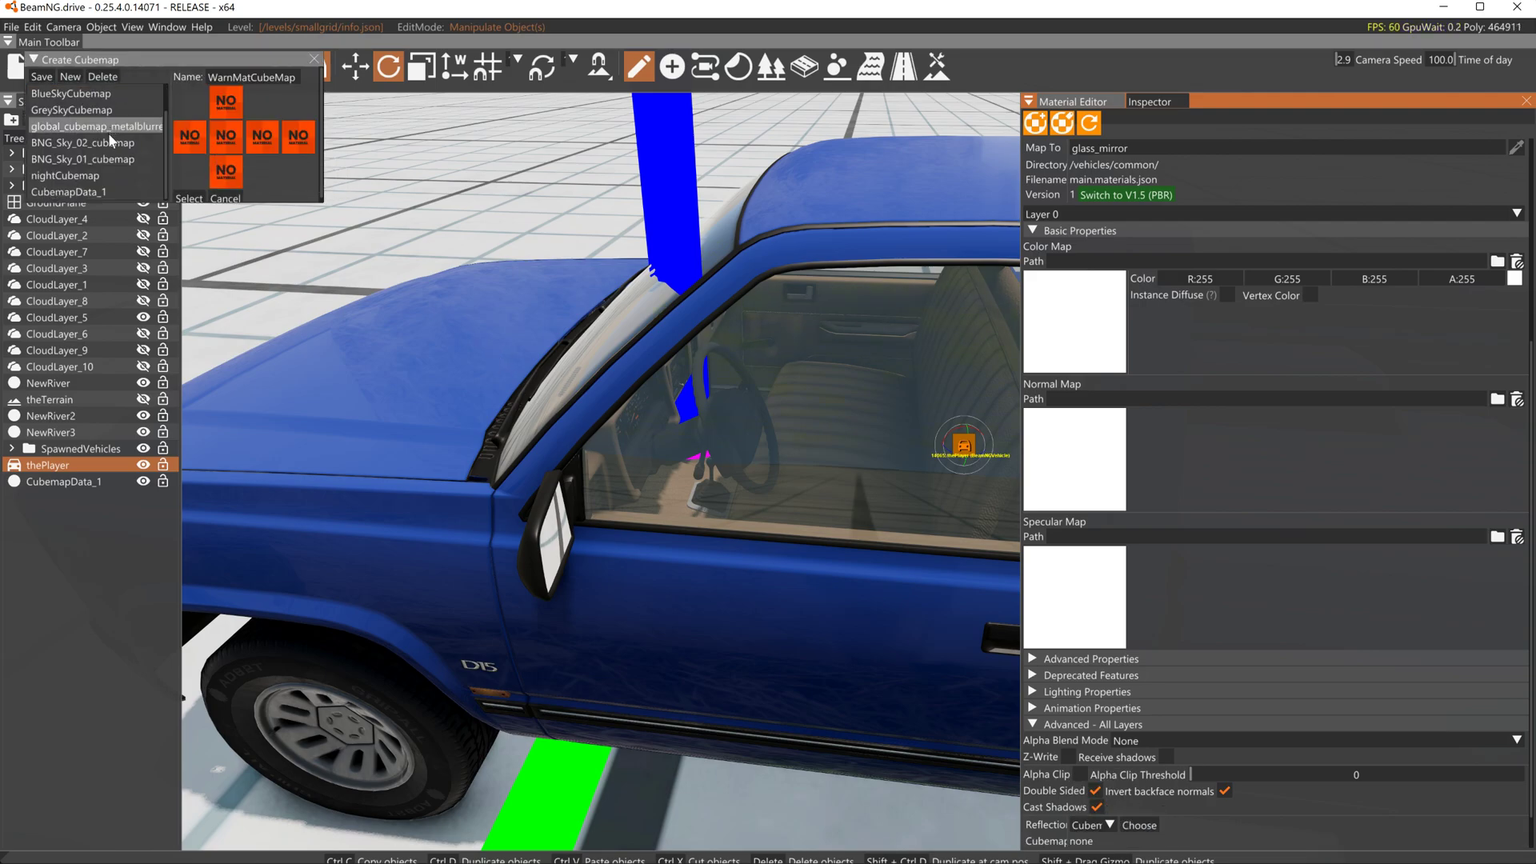
{"action": "left_click", "coordinate": [88, 195]}
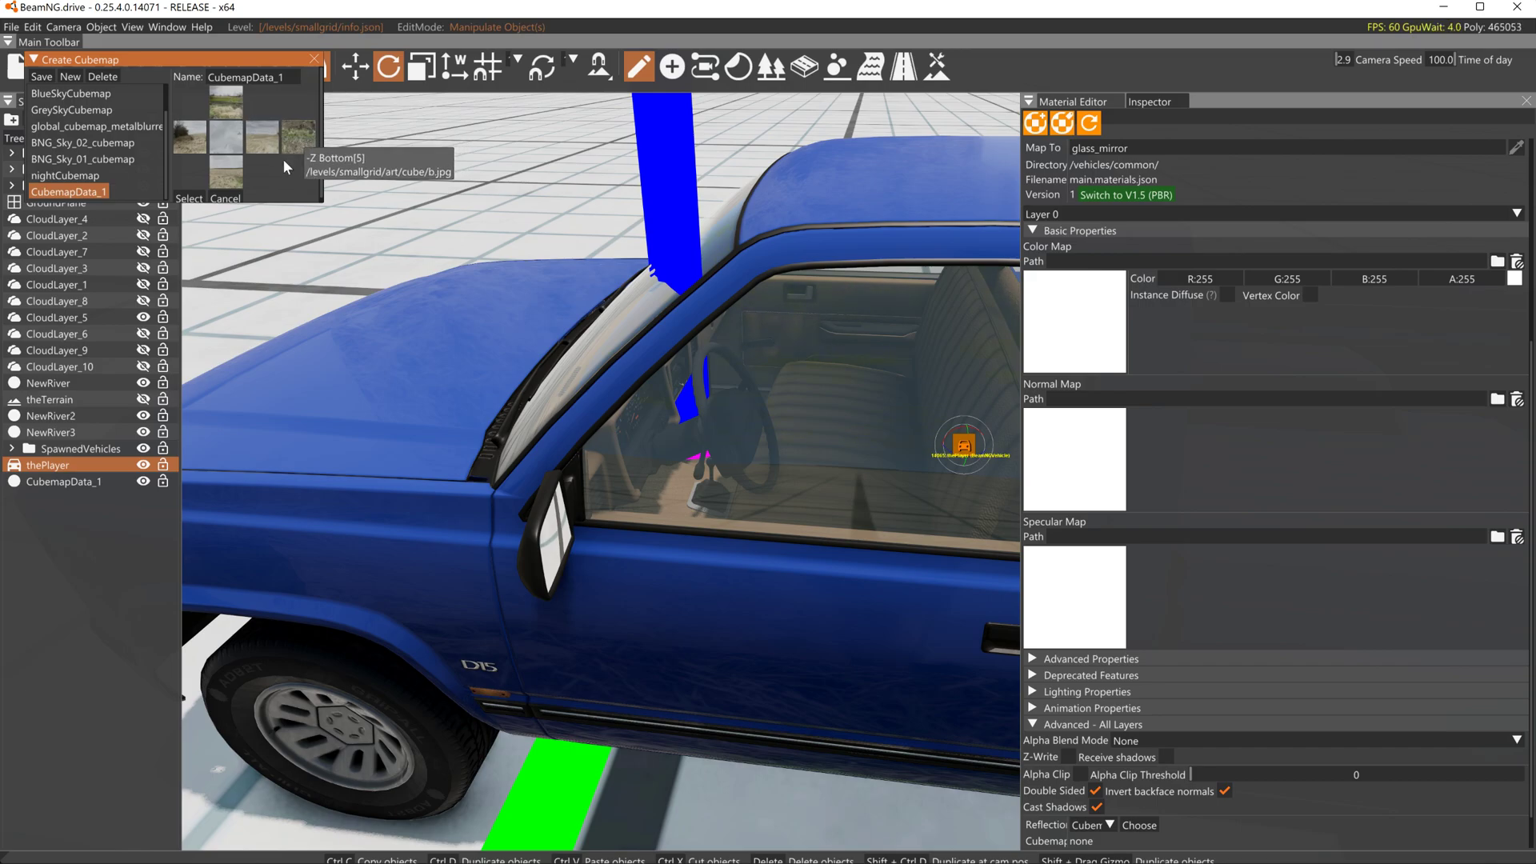
{"action": "left_click", "coordinate": [189, 199]}
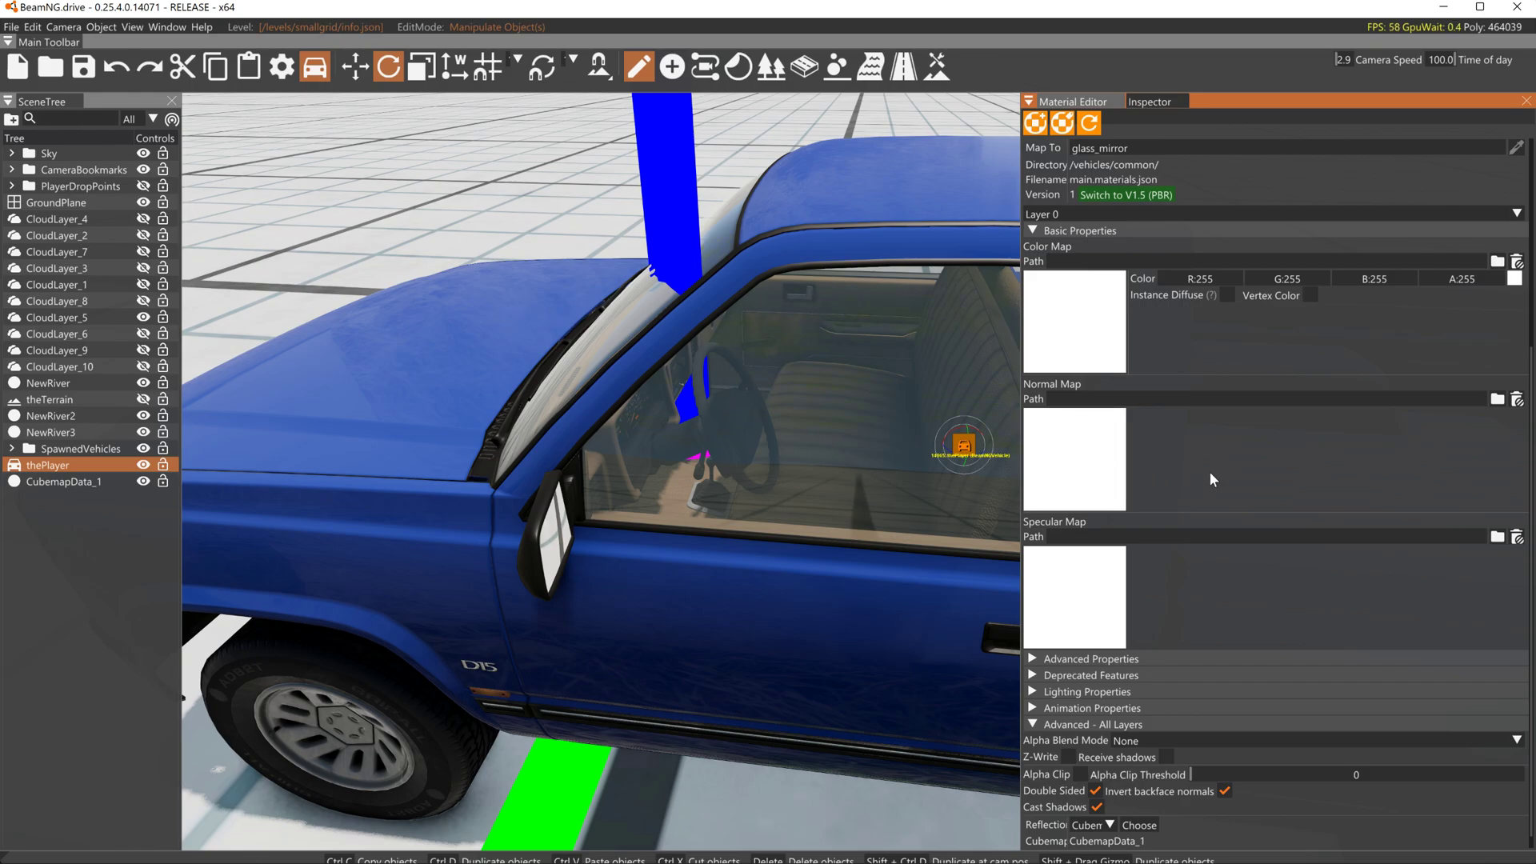
Check the truck's side mirror reflection up close and save all modified materials
{"action": "scroll", "coordinate": [1211, 479], "scroll_direction": "down", "scroll_amount": 1}
{"action": "right_click_drag", "start_coordinate": [906, 404], "coordinate": [1088, 456]}
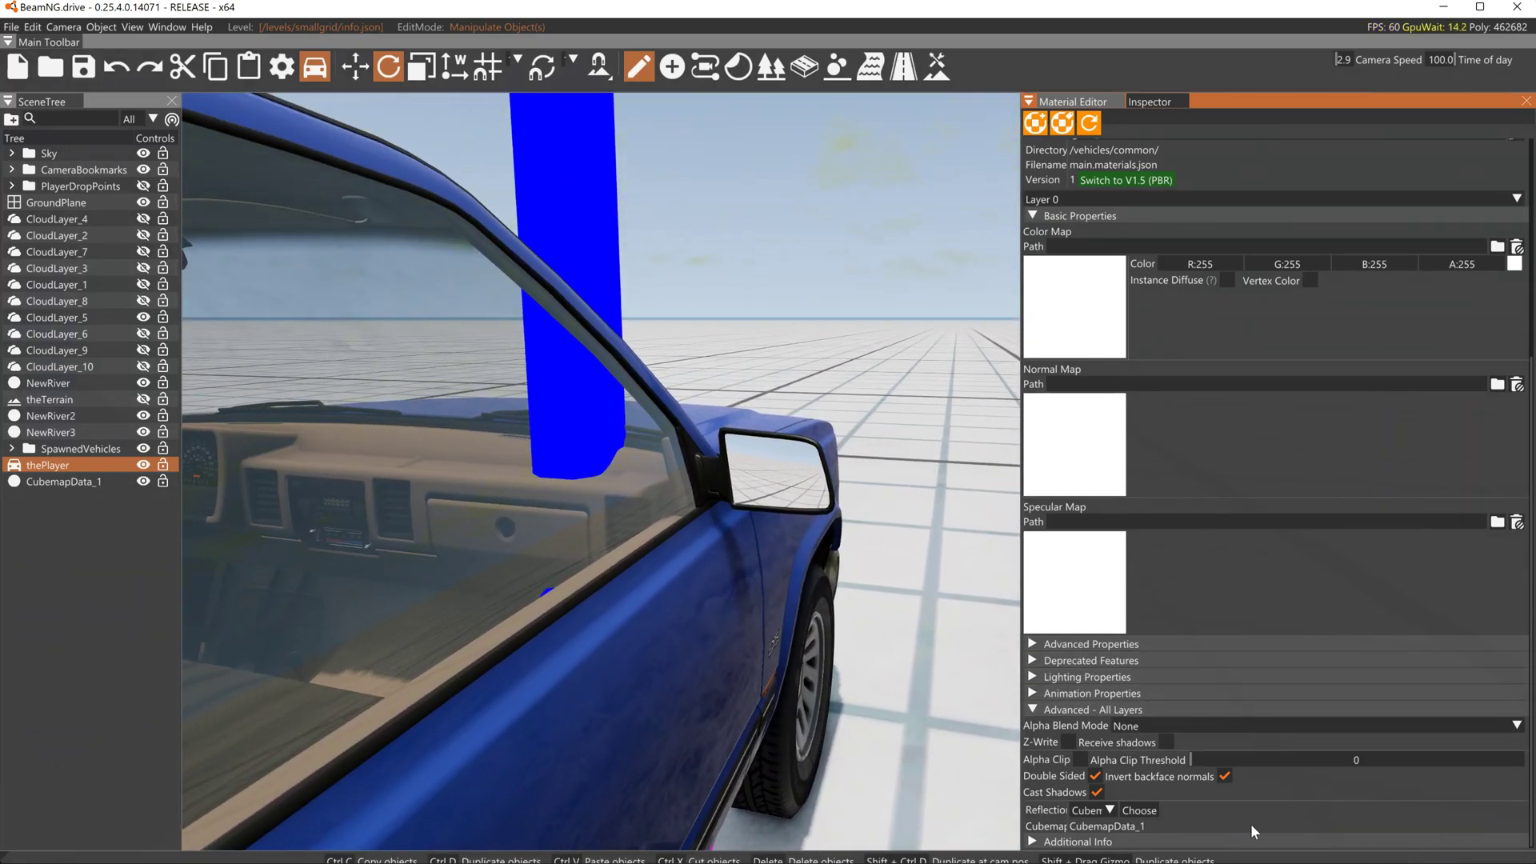
{"action": "scroll", "coordinate": [1321, 576], "scroll_direction": "up", "scroll_amount": 5}
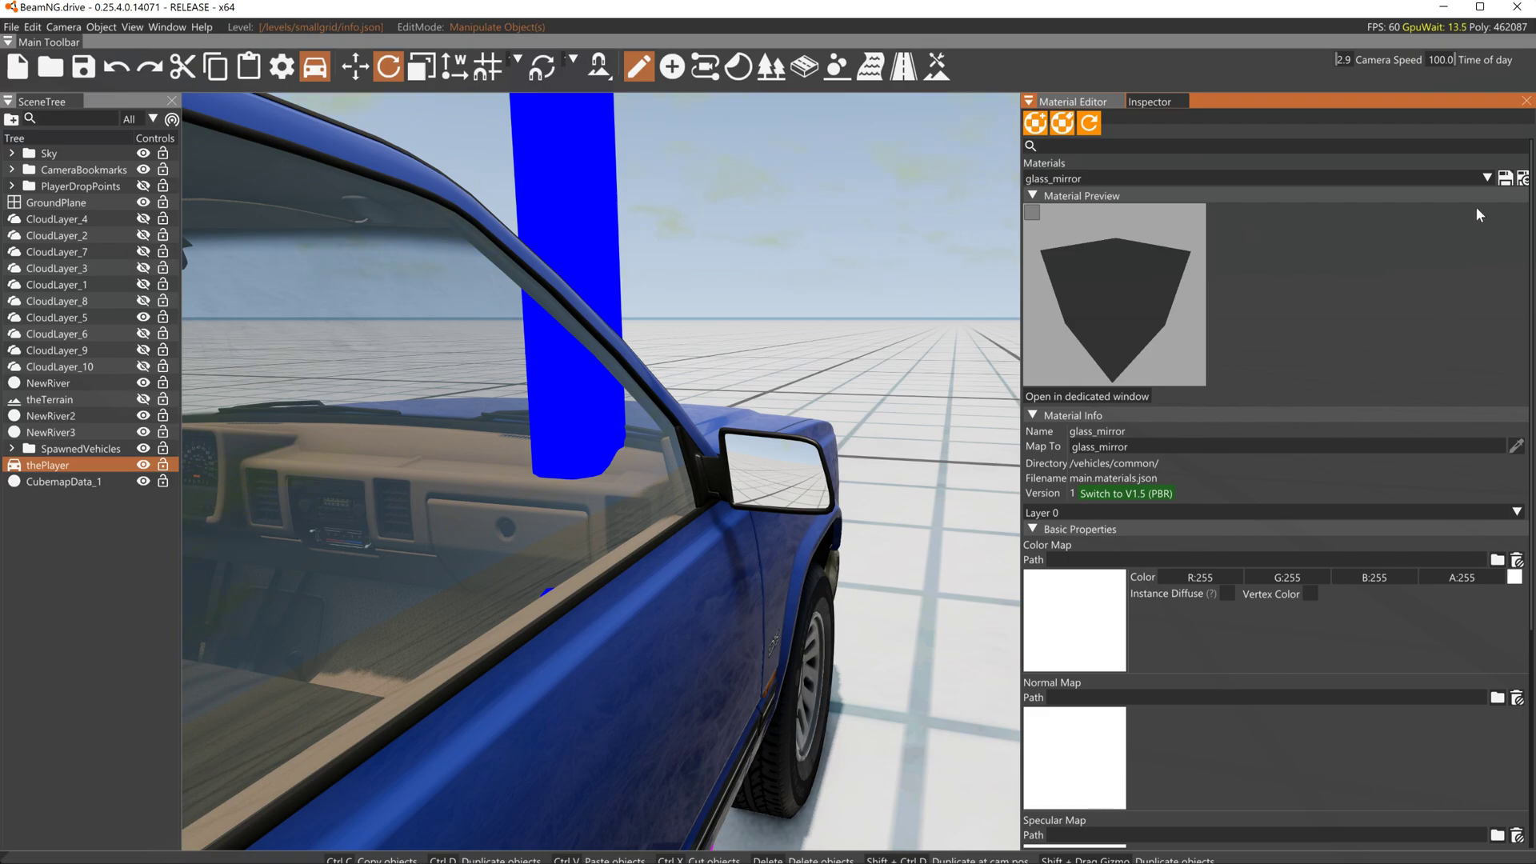
{"action": "left_click", "coordinate": [1522, 179]}
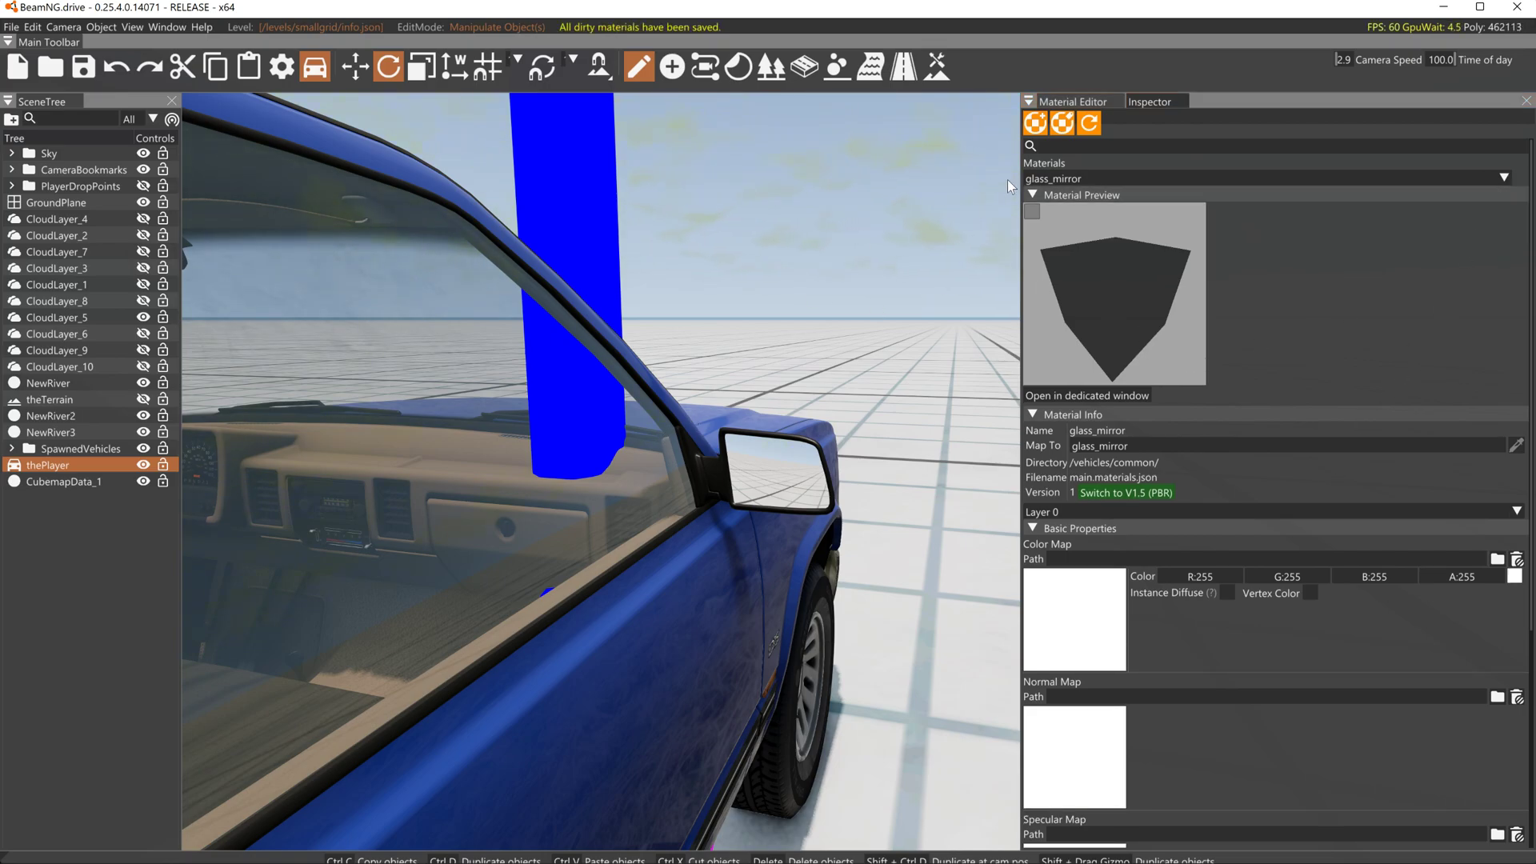
Switch the Material Editor from glass_mirror to the truck's pickup_glass material
{"action": "left_click", "coordinate": [1149, 179]}
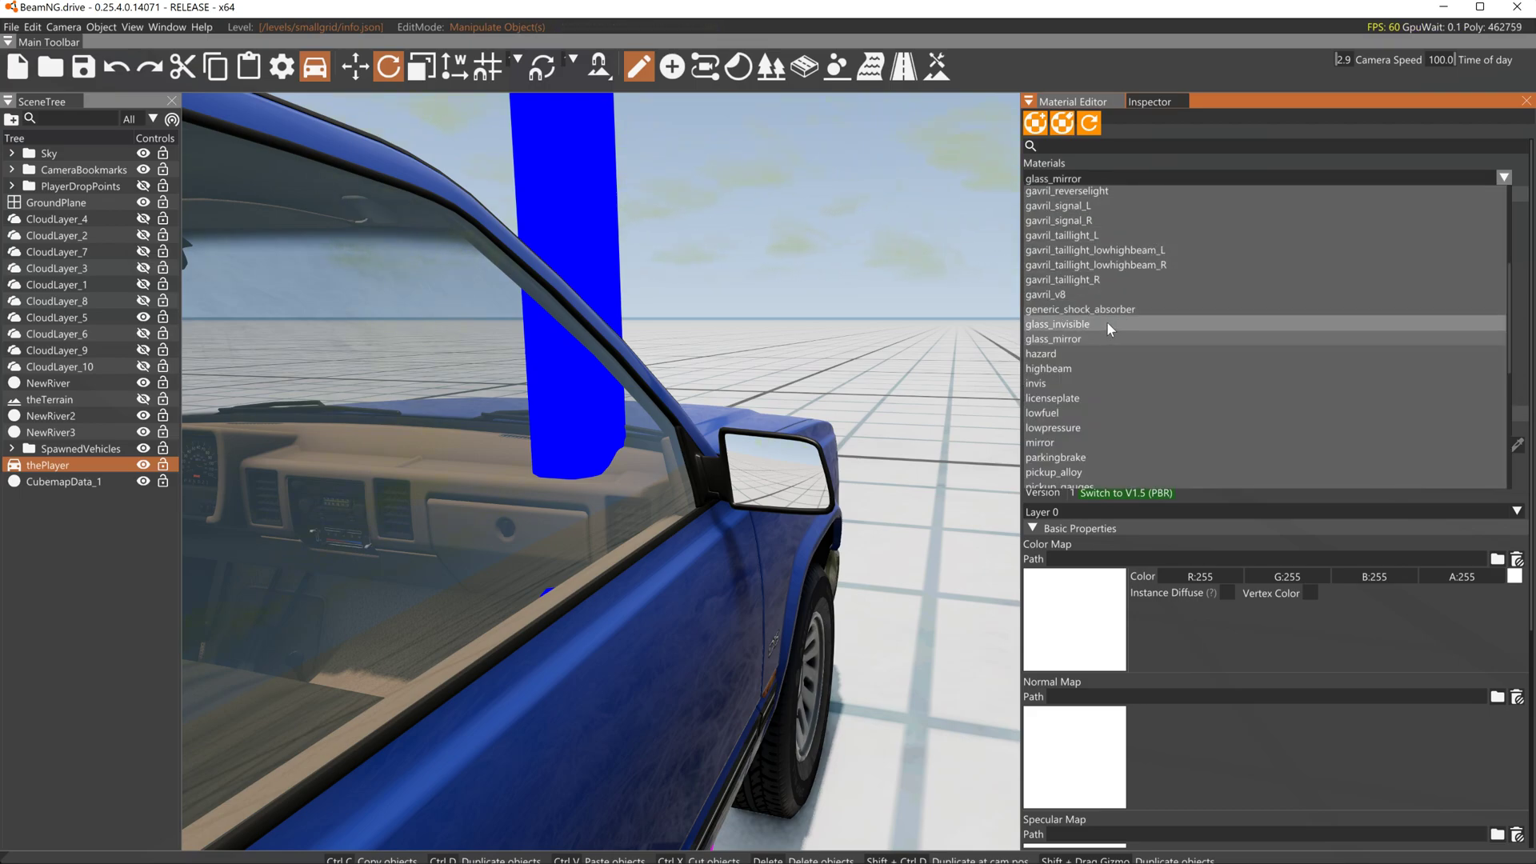
{"action": "scroll", "coordinate": [1088, 278], "scroll_direction": "up", "scroll_amount": 1}
{"action": "scroll", "coordinate": [1088, 279], "scroll_direction": "down", "scroll_amount": 4}
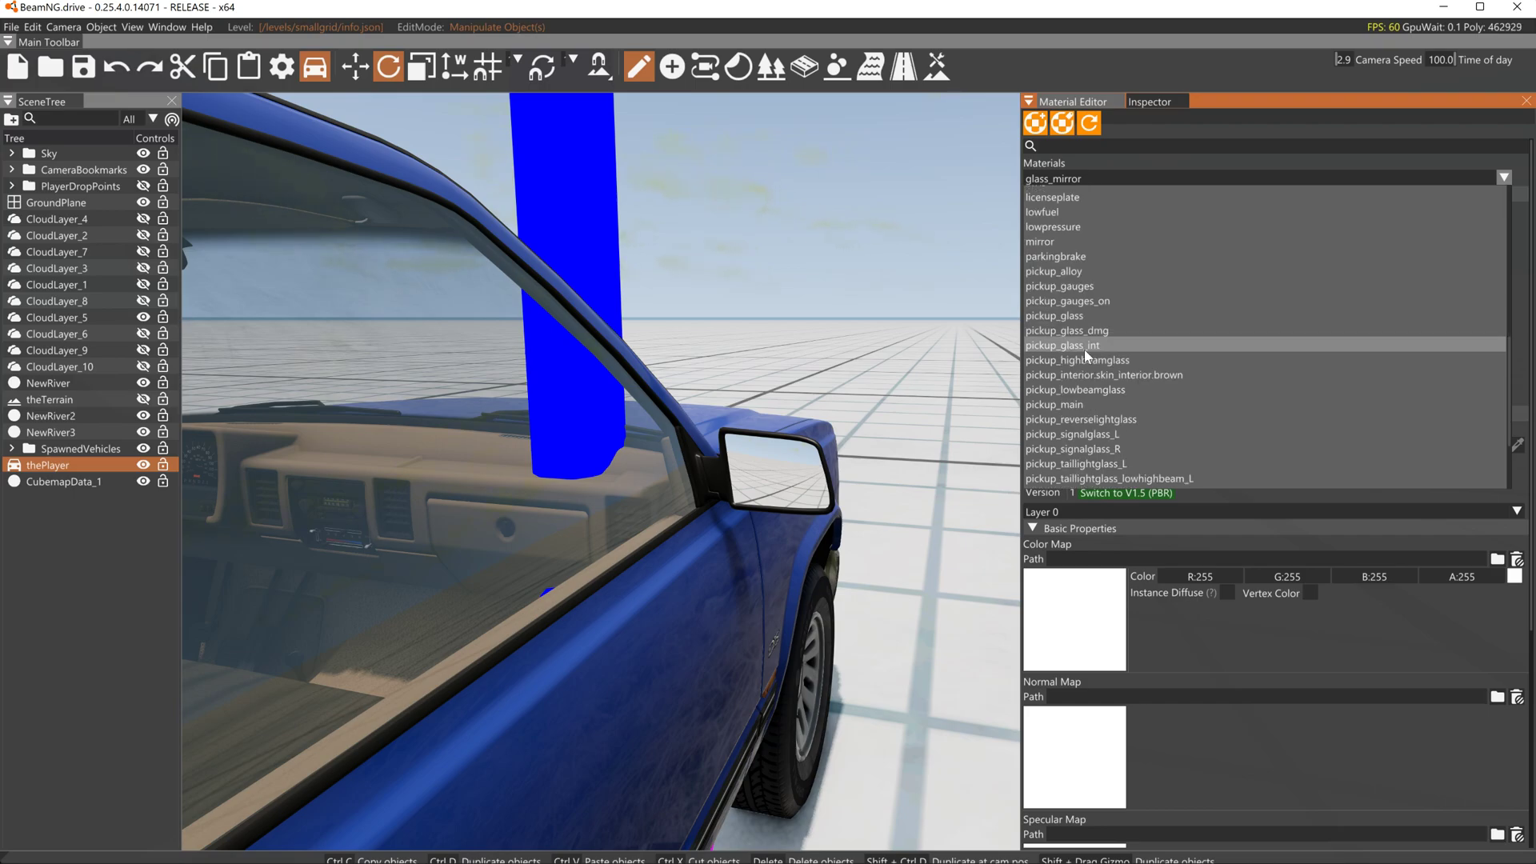
{"action": "scroll", "coordinate": [1118, 396], "scroll_direction": "down", "scroll_amount": 2}
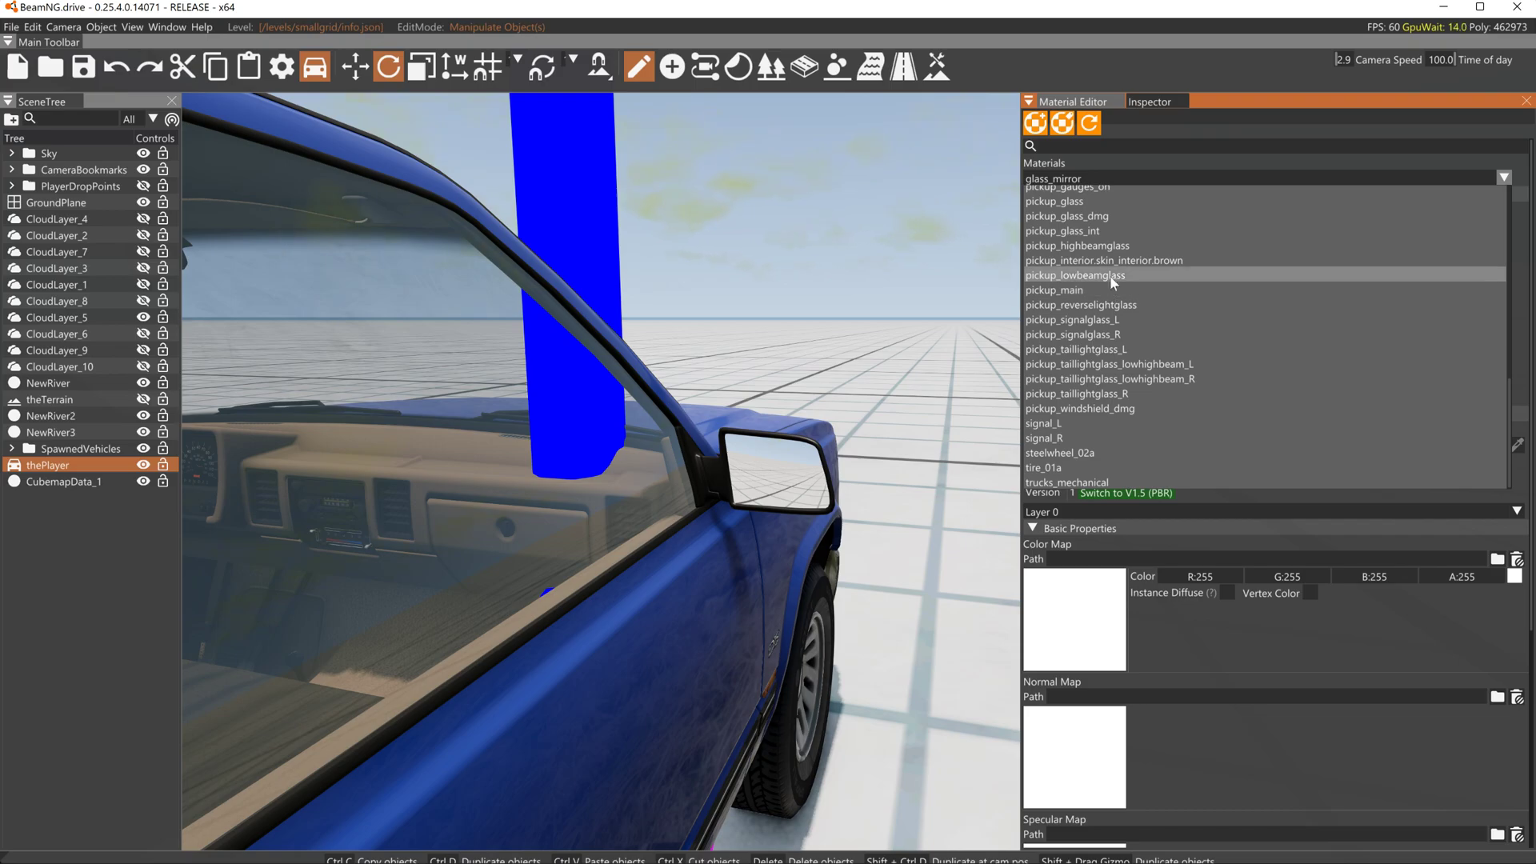
{"action": "left_click", "coordinate": [1095, 201]}
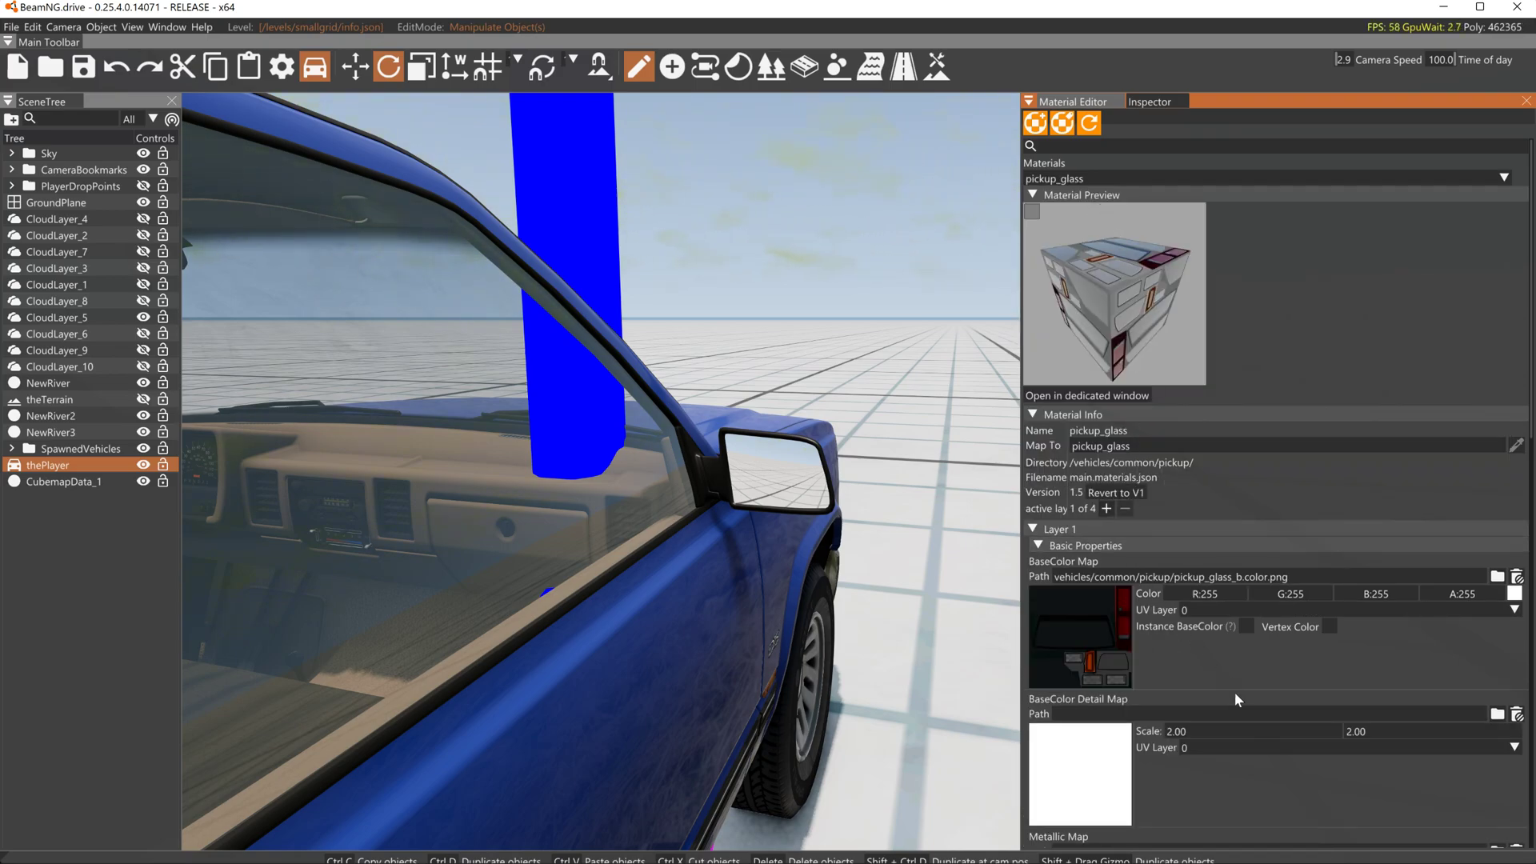
Change the pickup_glass reflection mode from Level to Cubemap and assign CubemapData_1
{"action": "scroll", "coordinate": [1234, 692], "scroll_direction": "down", "scroll_amount": 15}
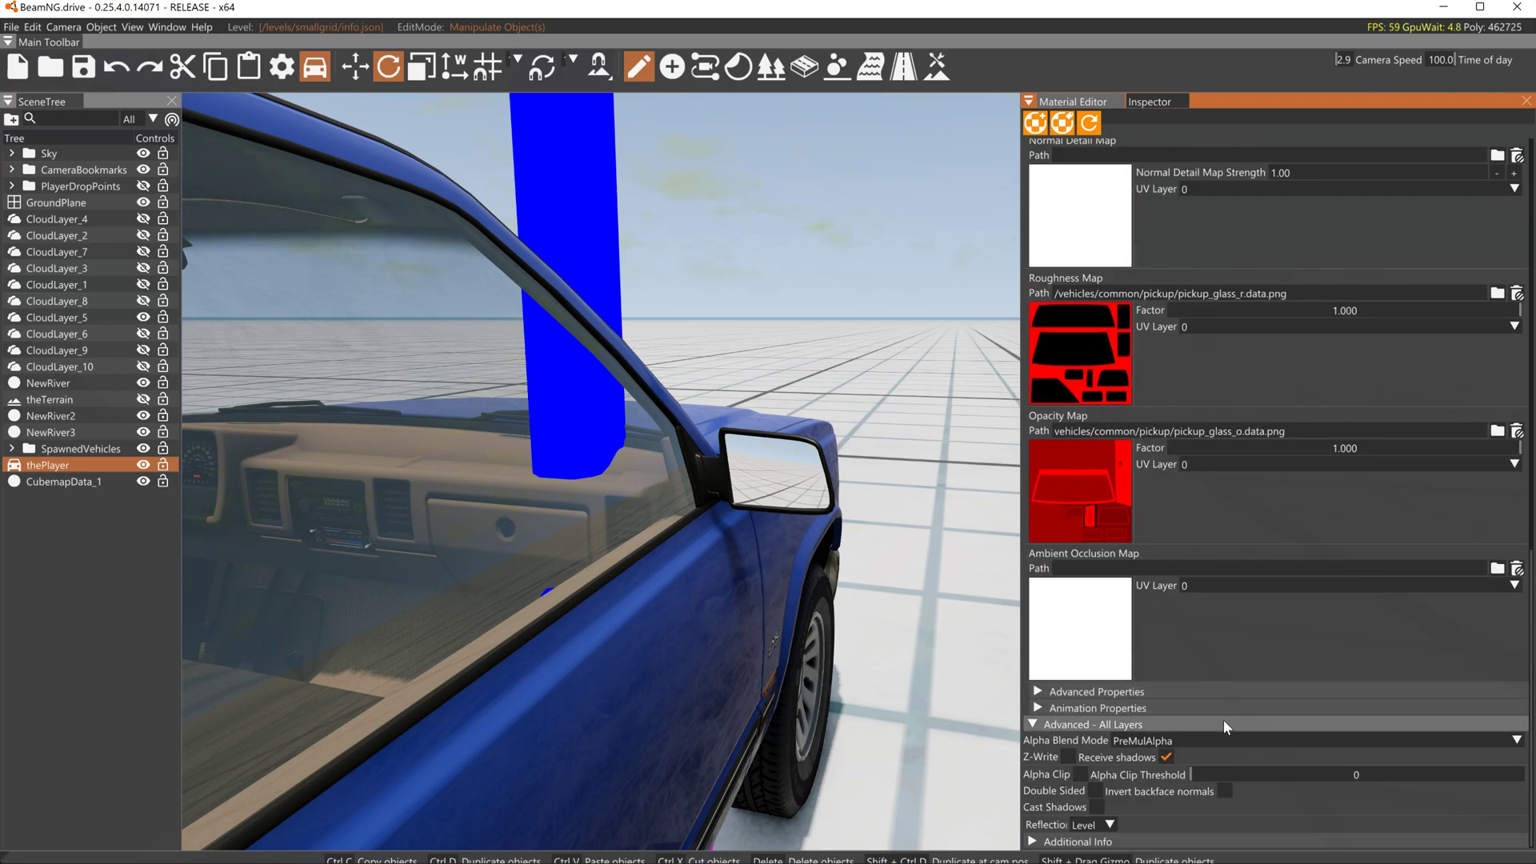
{"action": "left_click", "coordinate": [1109, 824]}
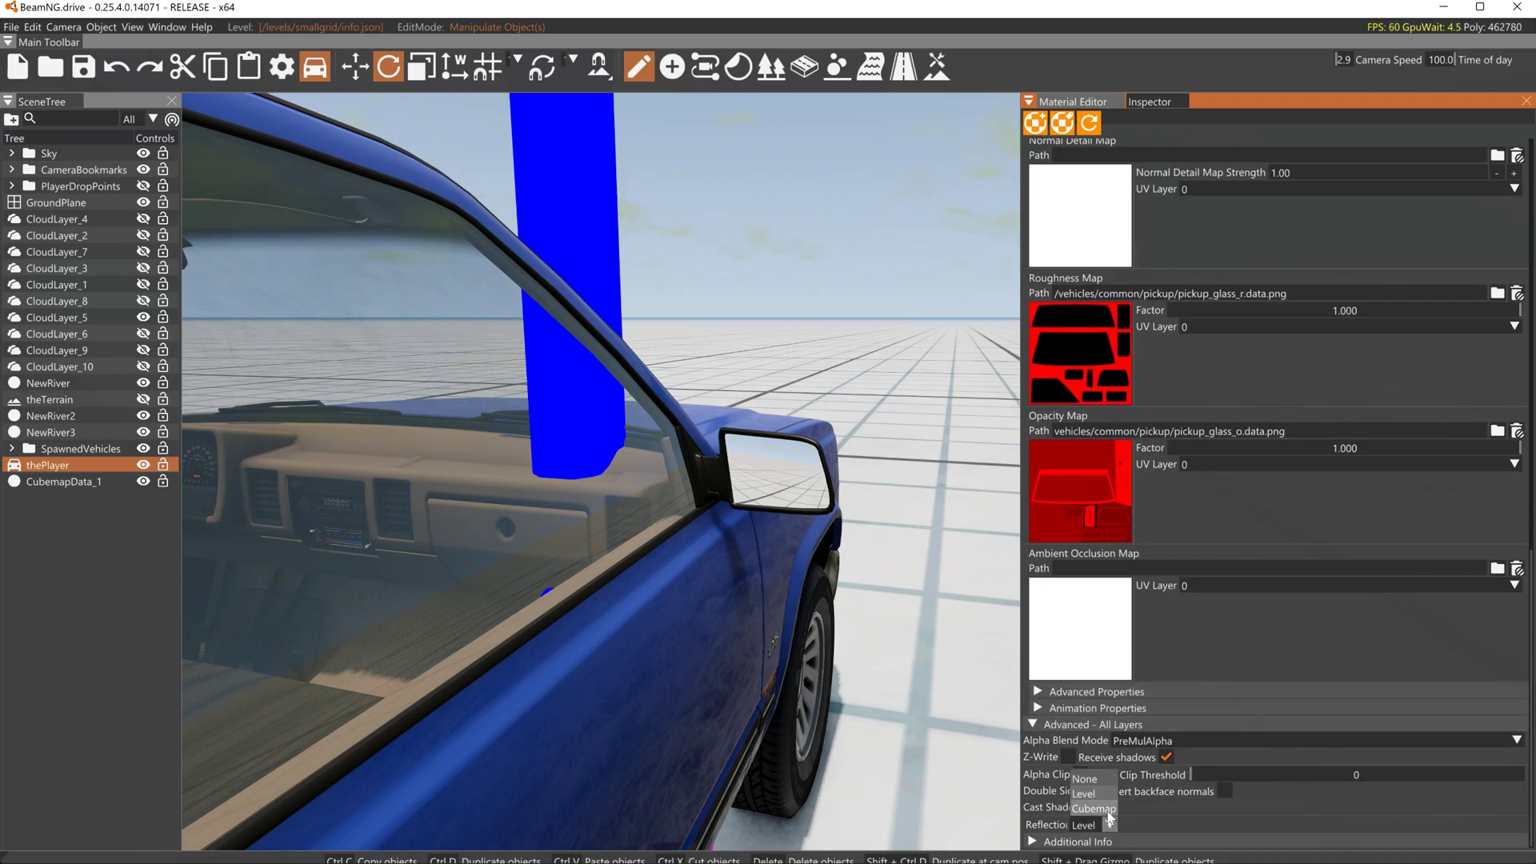
{"action": "left_click", "coordinate": [1107, 810]}
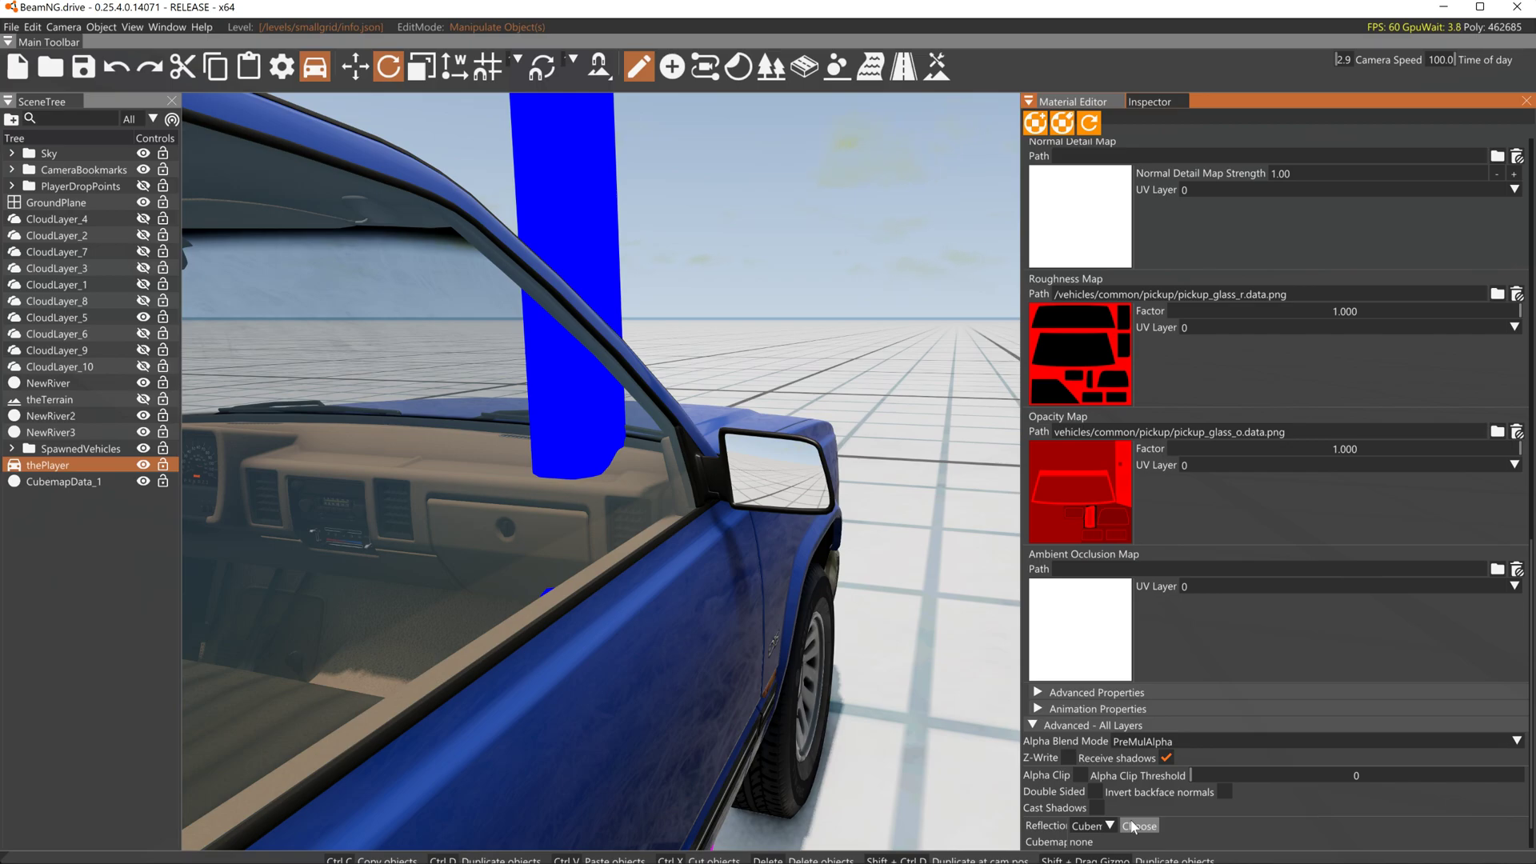
{"action": "left_click", "coordinate": [1136, 826]}
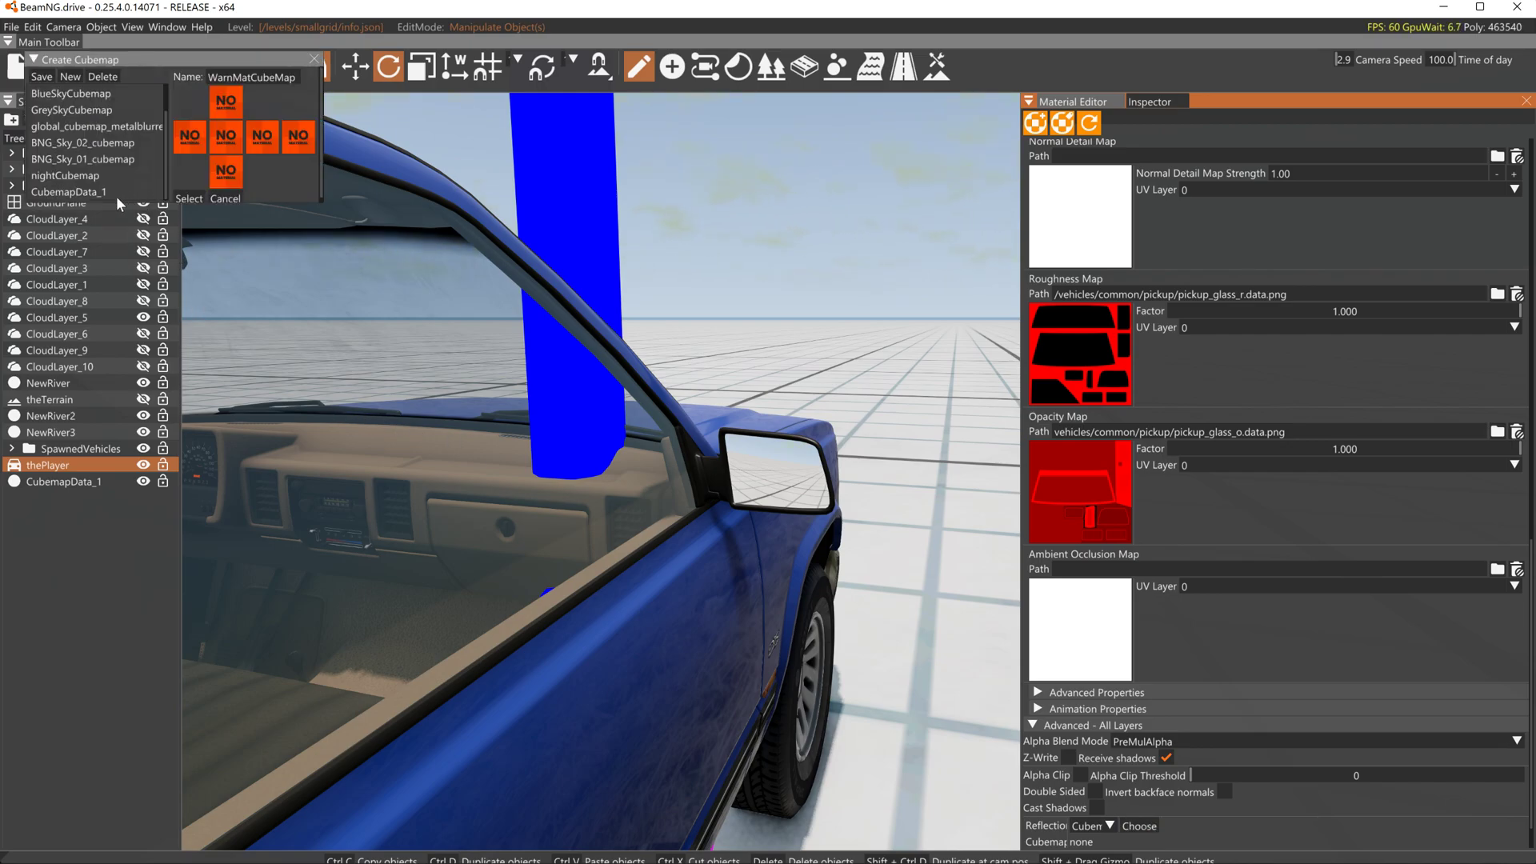
{"action": "left_click", "coordinate": [106, 194]}
{"action": "left_click", "coordinate": [188, 198]}
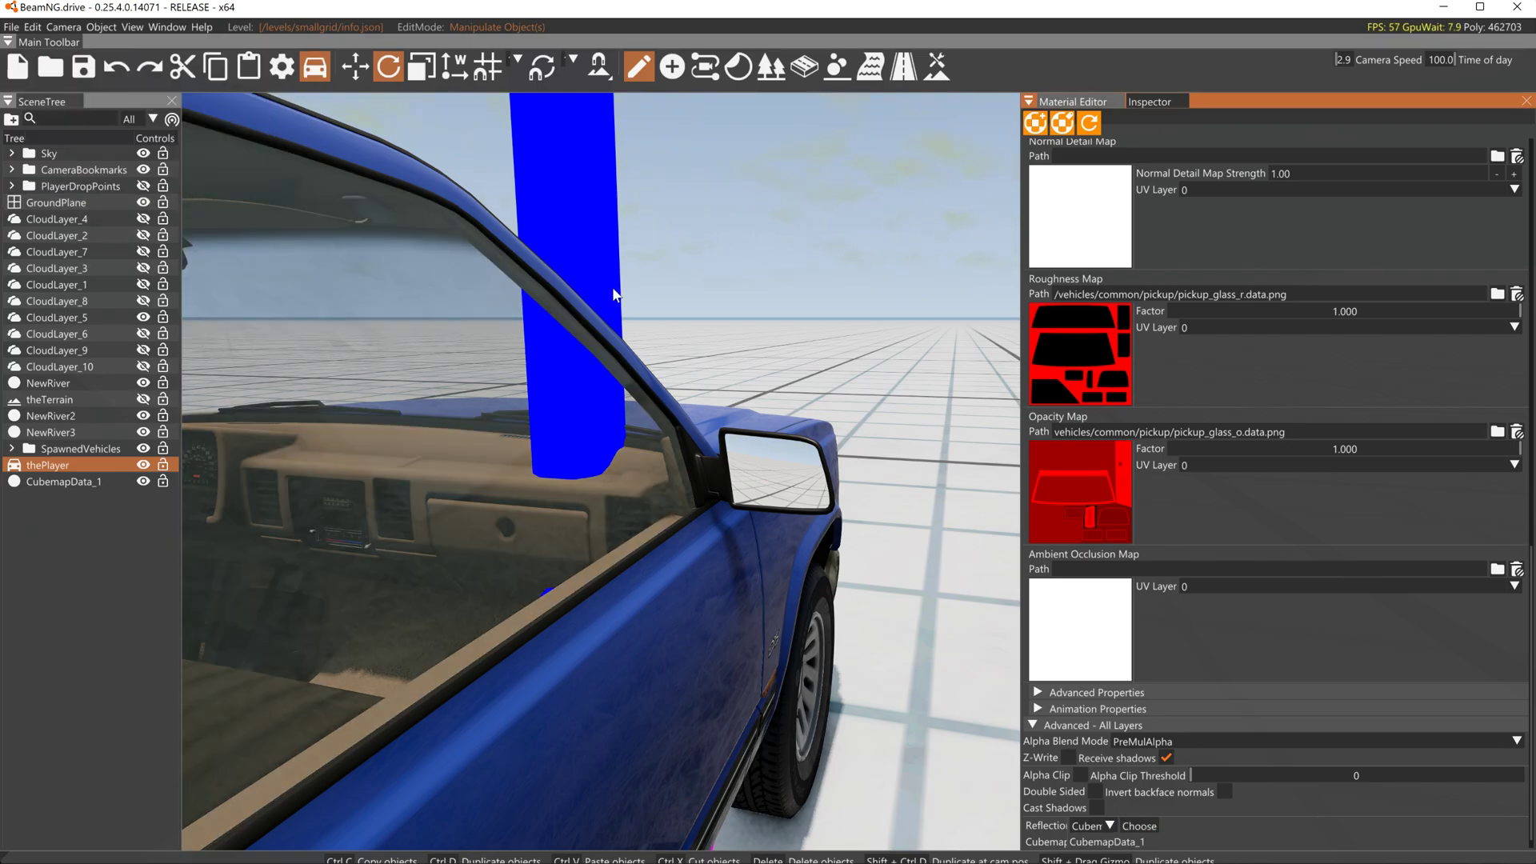
Examine the glass reflections on the truck's passenger-side window and windshield from several angles
{"action": "key", "text": "d"}
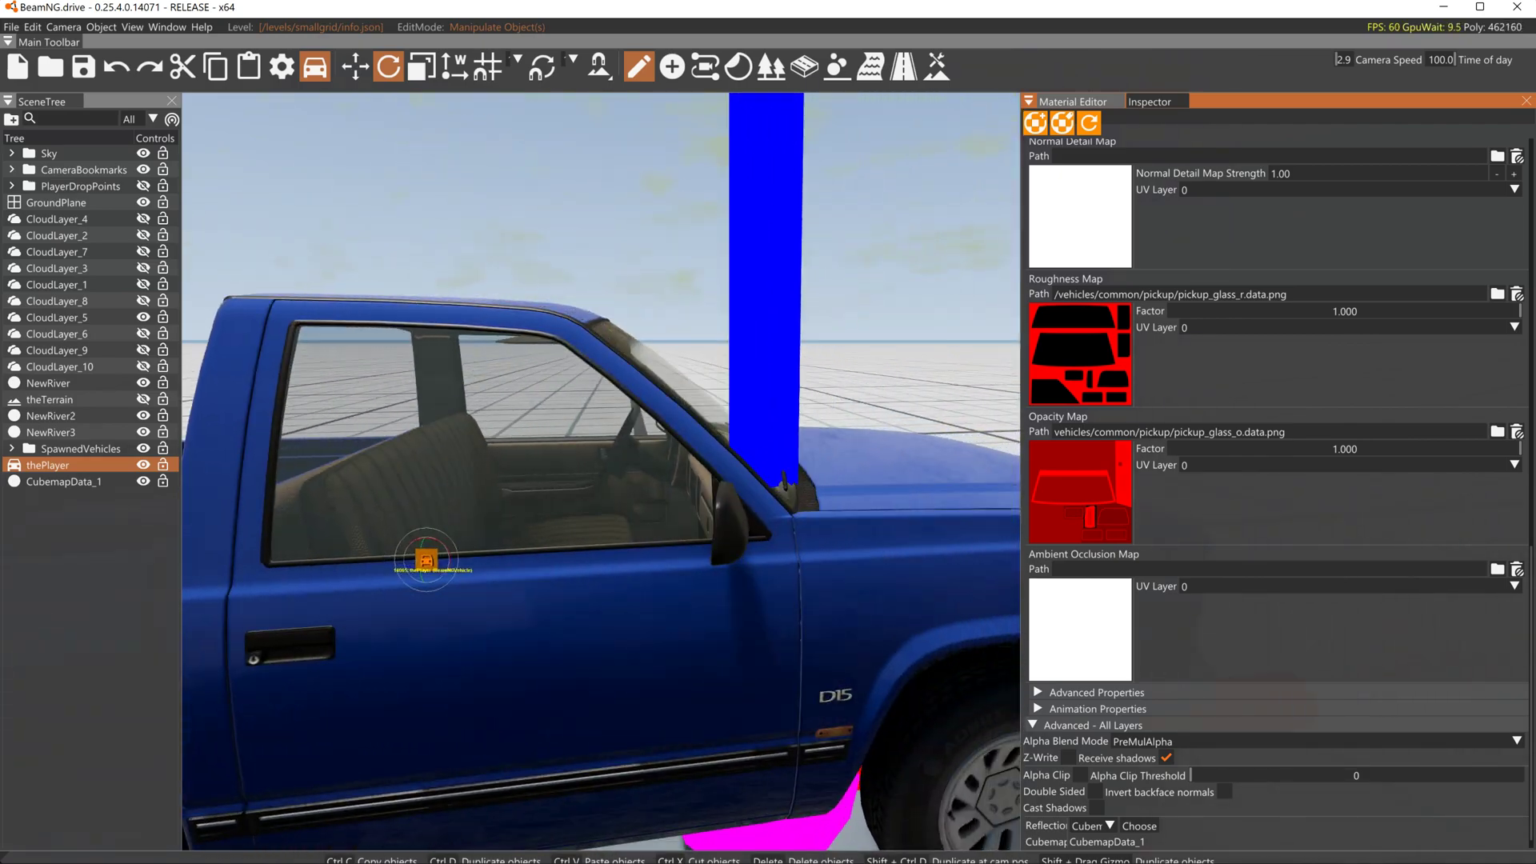
{"action": "key", "text": "w"}
{"action": "key", "text": "s"}
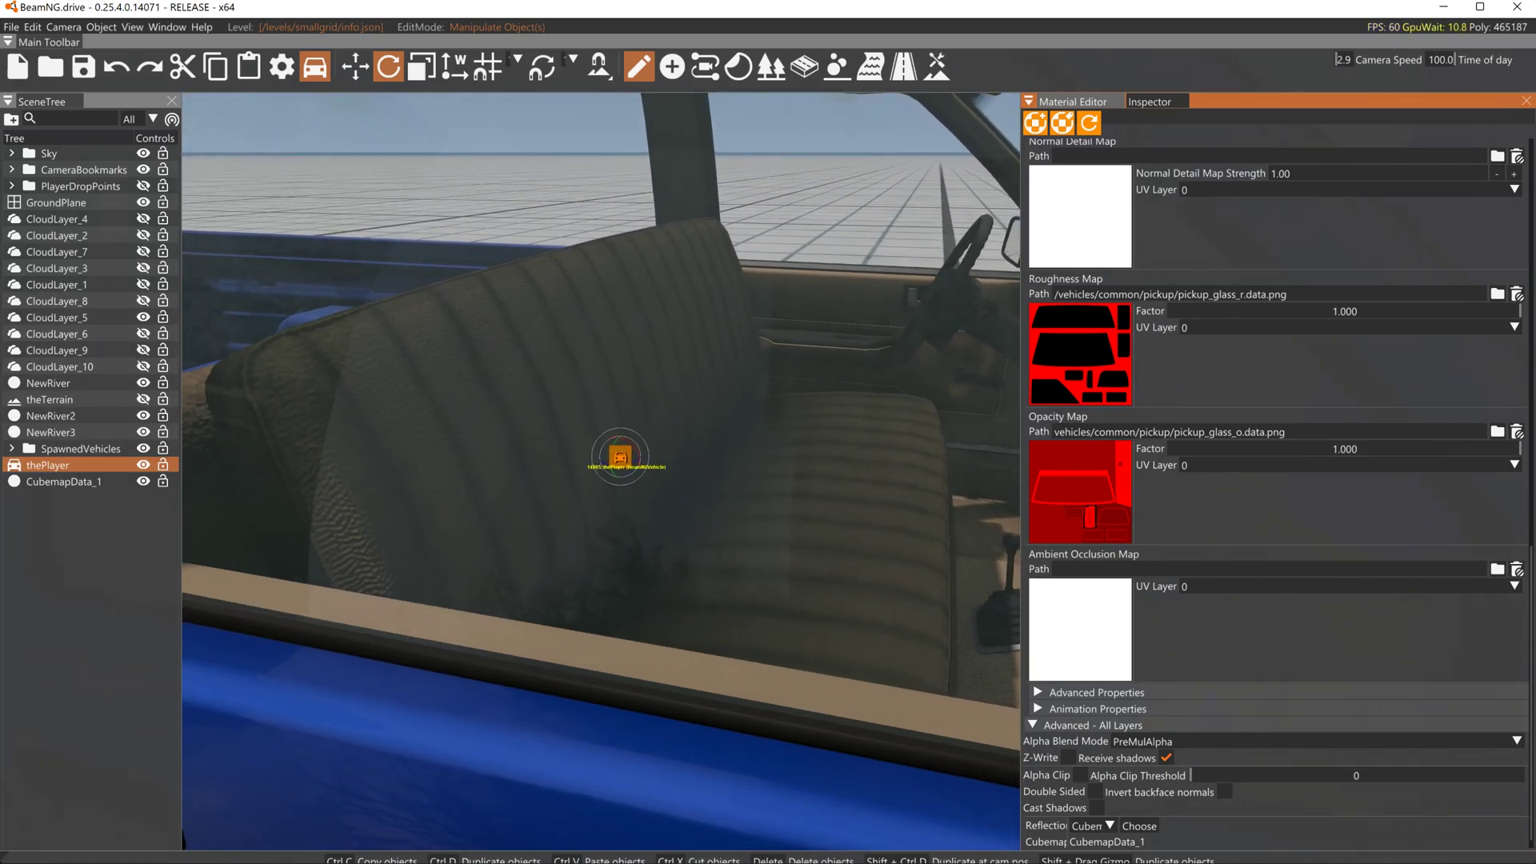
{"action": "key", "text": "w"}
{"action": "key", "text": "s"}
{"action": "key", "text": "d"}
{"action": "key", "text": "s"}
{"action": "key", "text": "d"}
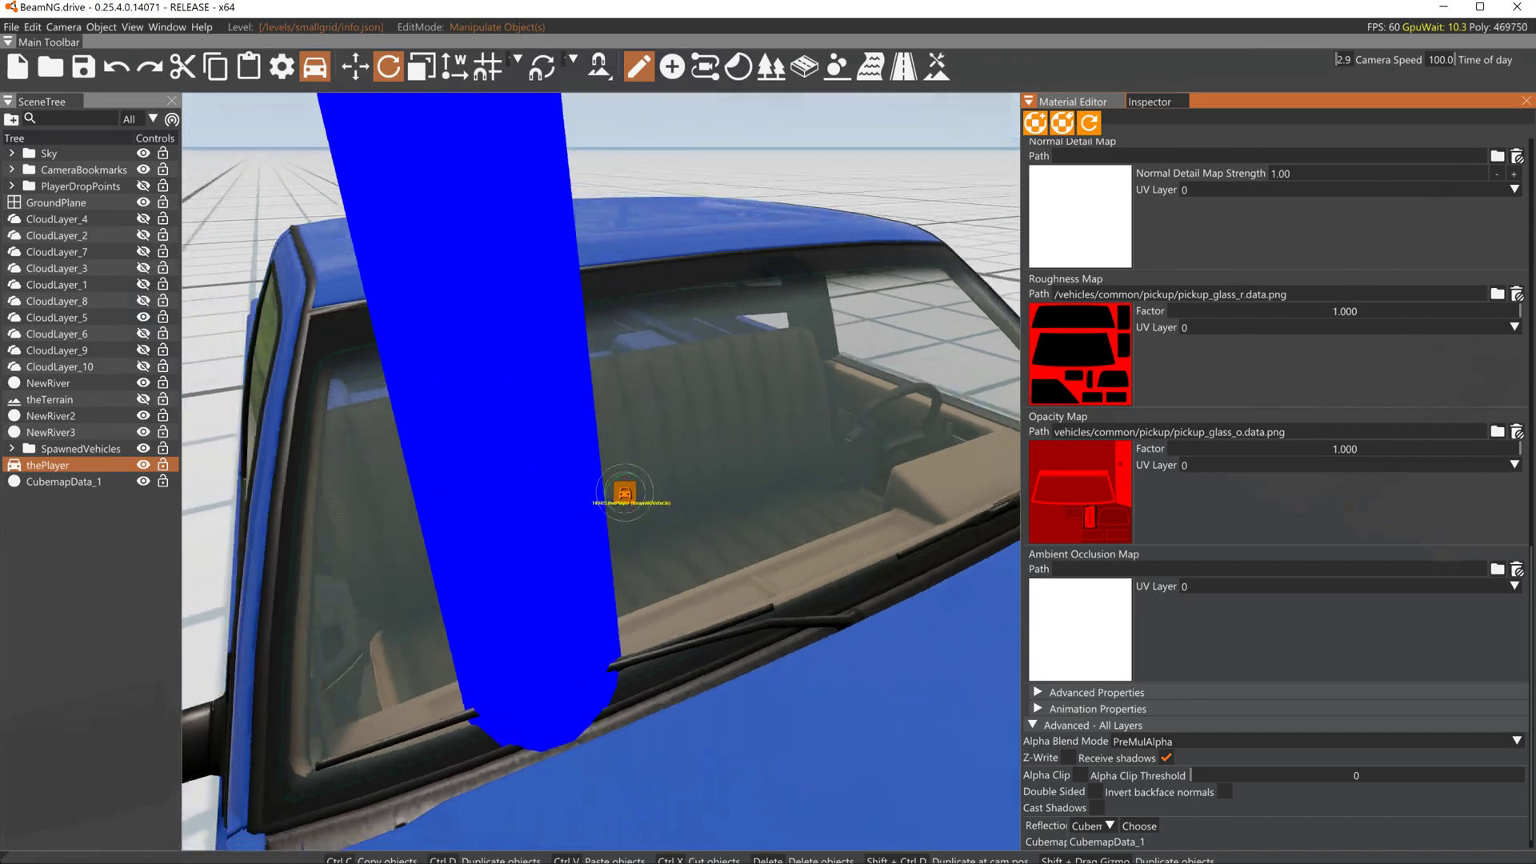
{"action": "key", "text": "w"}
{"action": "key", "text": "s"}
{"action": "key", "text": "s"}
{"action": "key", "text": "d"}
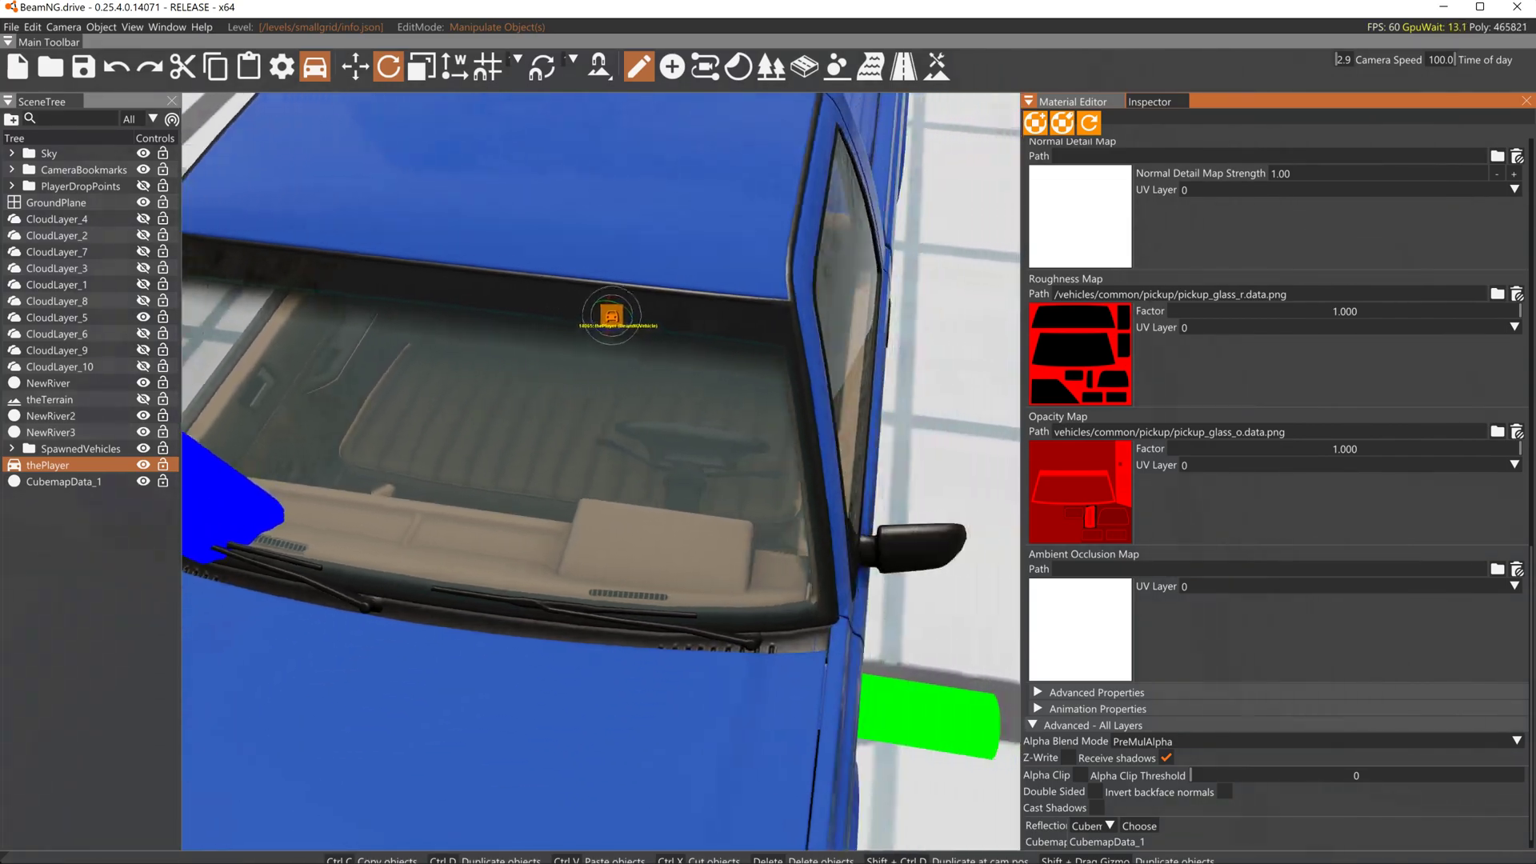
Examine the reflections on the driver-side window, mirror and door up close and from a distance
{"action": "key", "text": "w"}
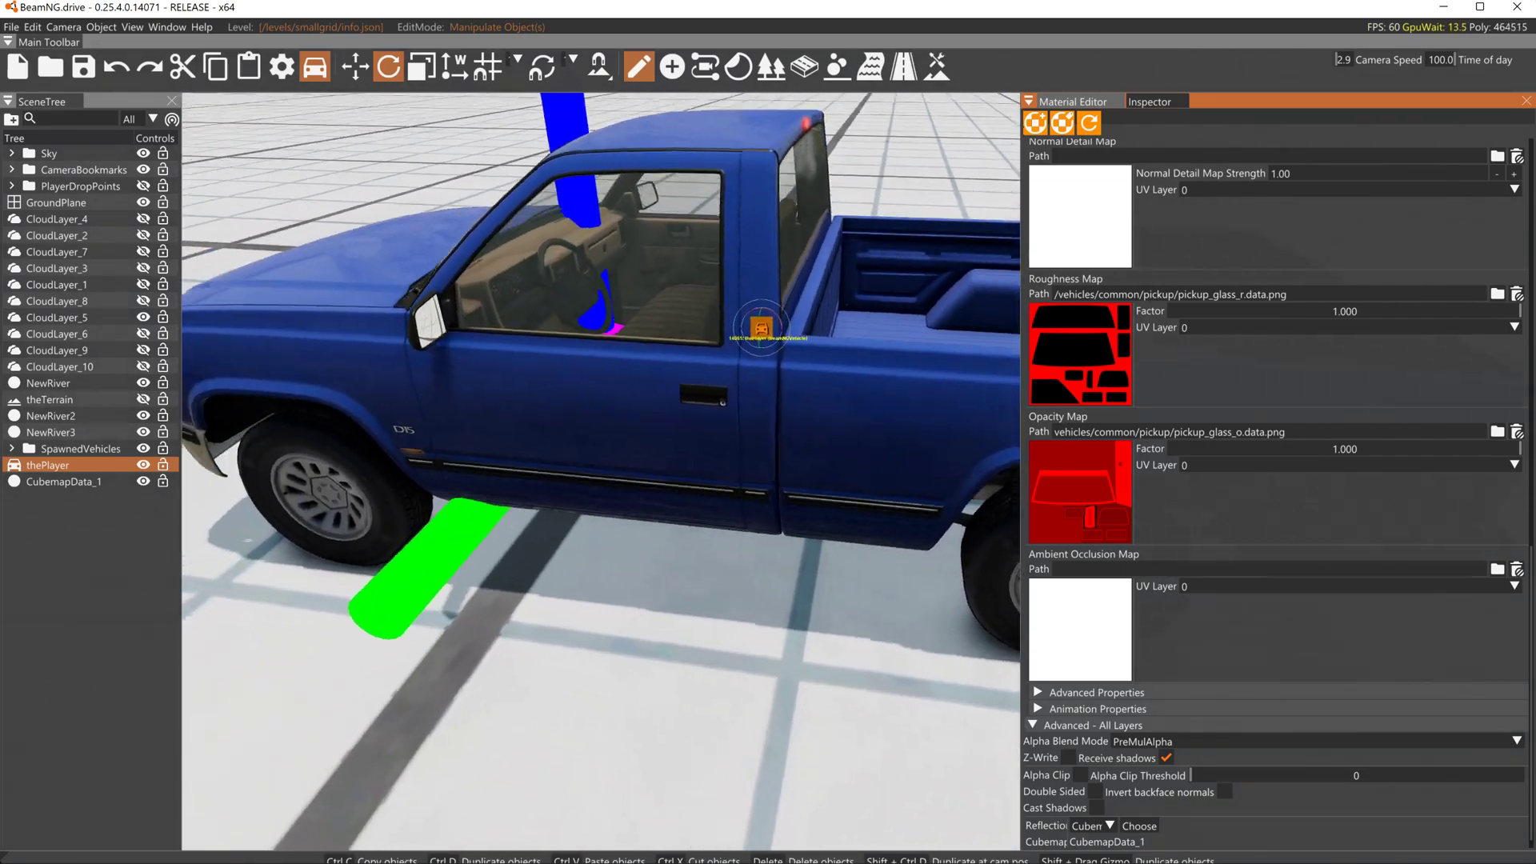
{"action": "key", "text": "s"}
{"action": "key", "text": "s"}
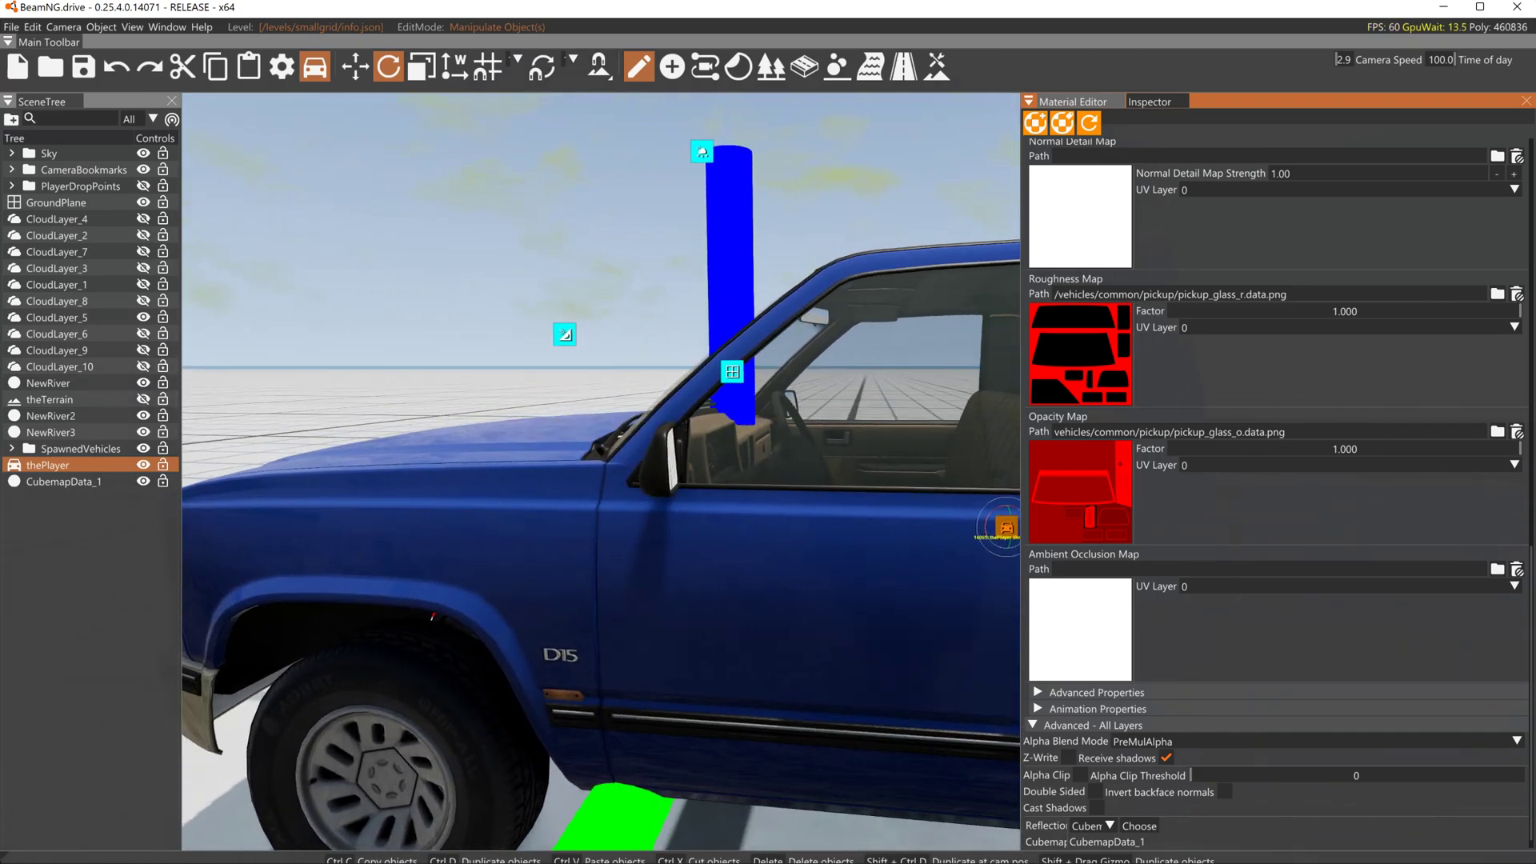
{"action": "key", "text": "w"}
{"action": "key", "text": "s"}
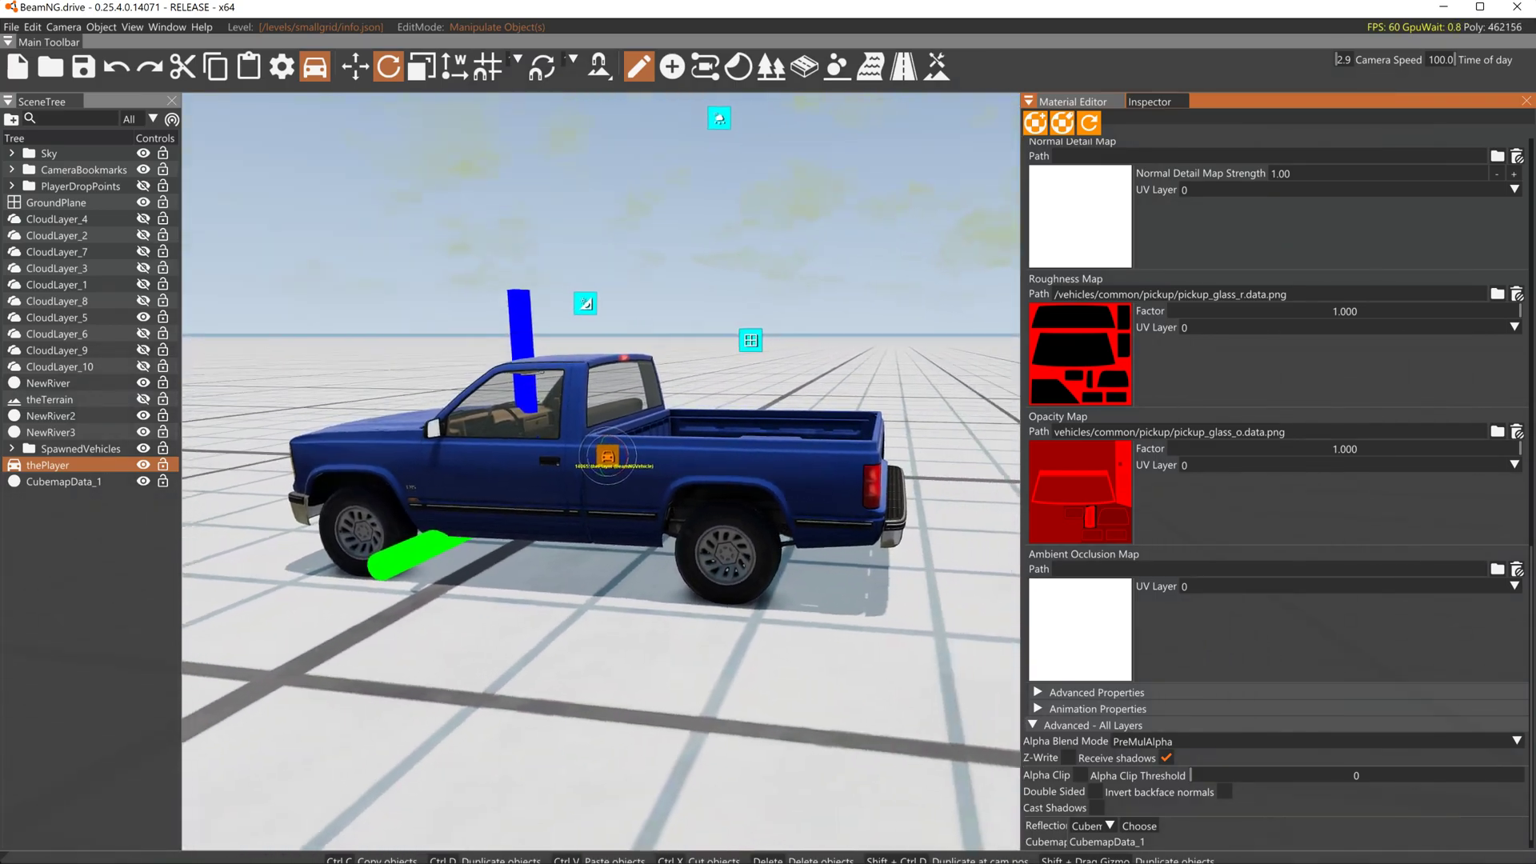
{"action": "key", "text": "a"}
{"action": "key", "text": "w"}
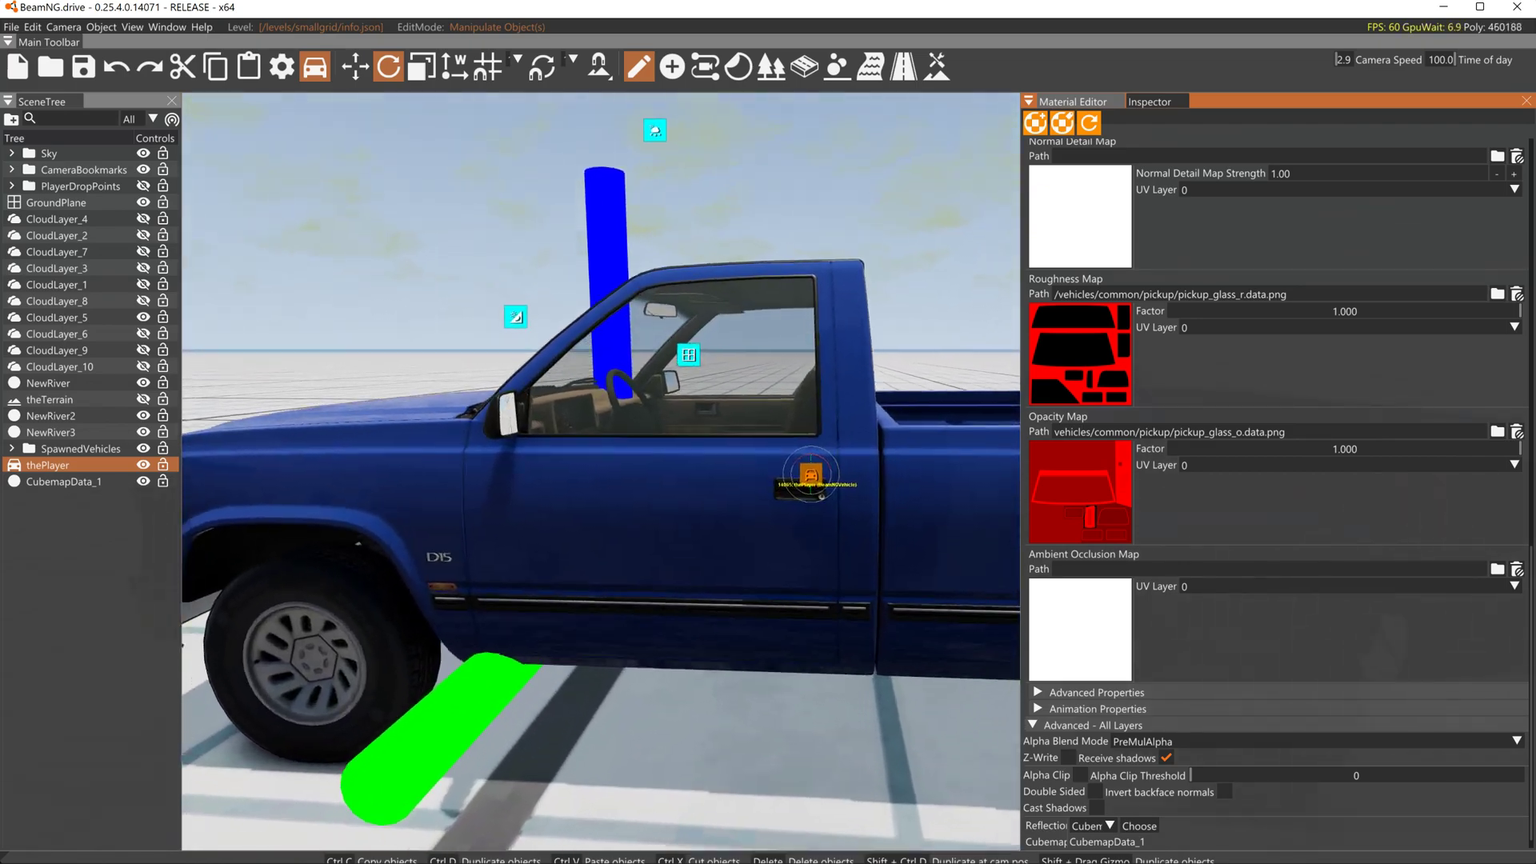
{"action": "key", "text": "w"}
{"action": "key", "text": "s"}
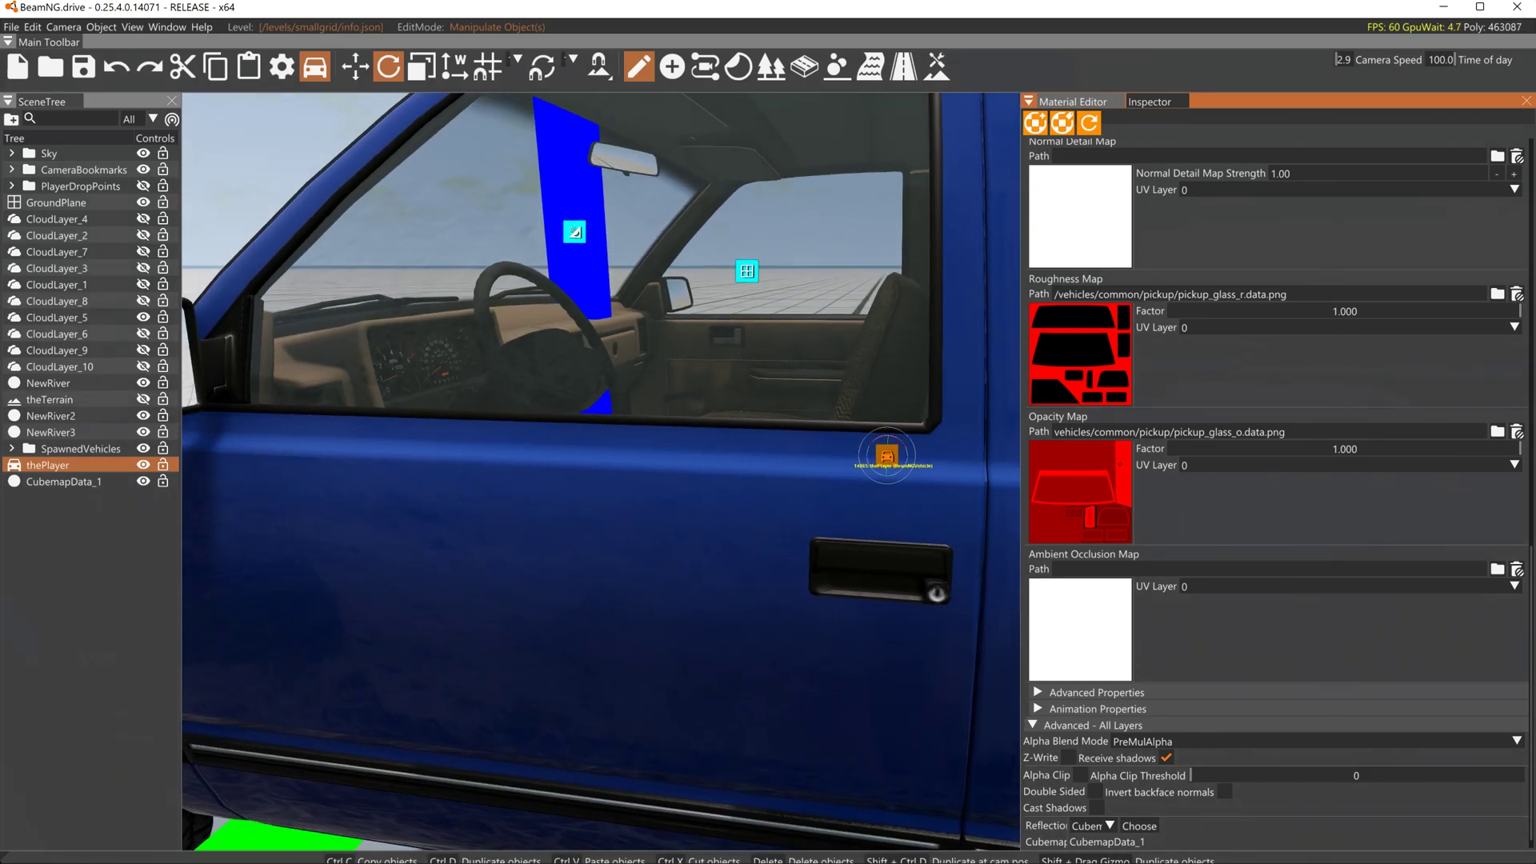
{"action": "key", "text": "s"}
{"action": "key", "text": "w"}
{"action": "key", "text": "s"}
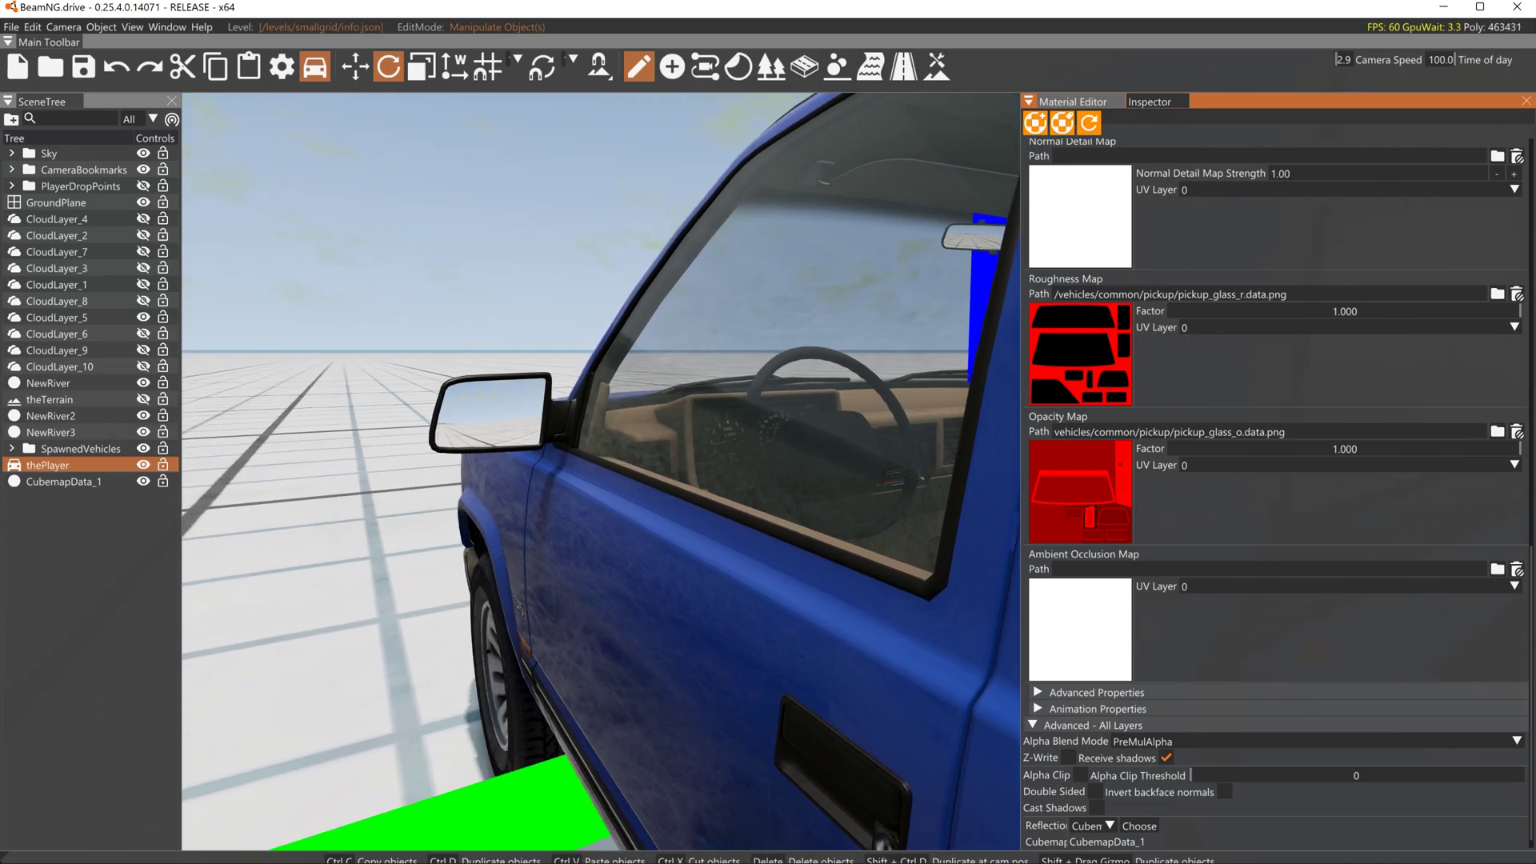
{"action": "key", "text": "s"}
{"action": "key", "text": "a"}
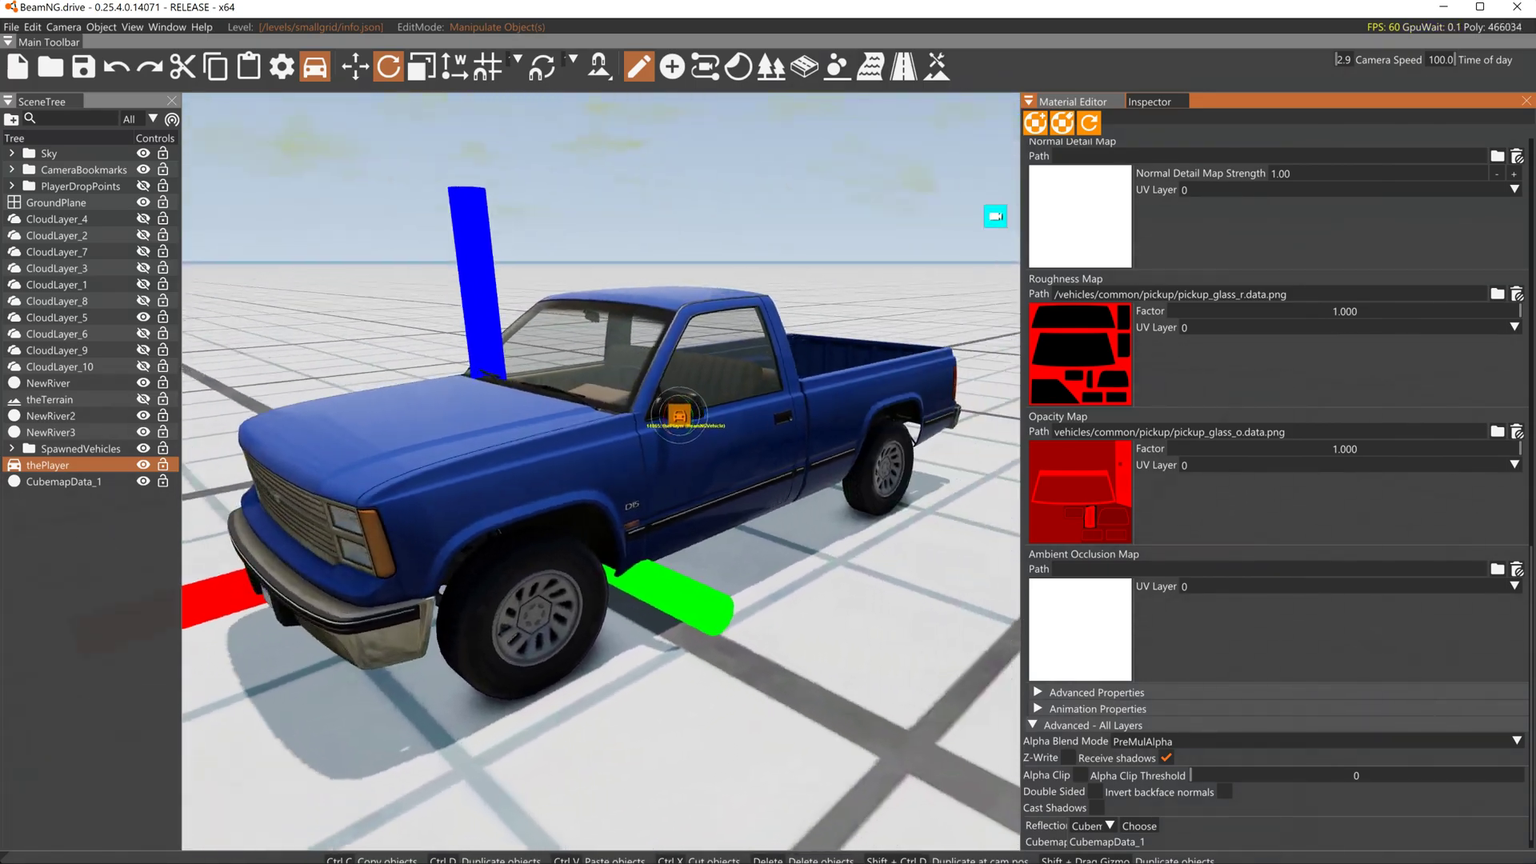
{"action": "key", "text": "s"}
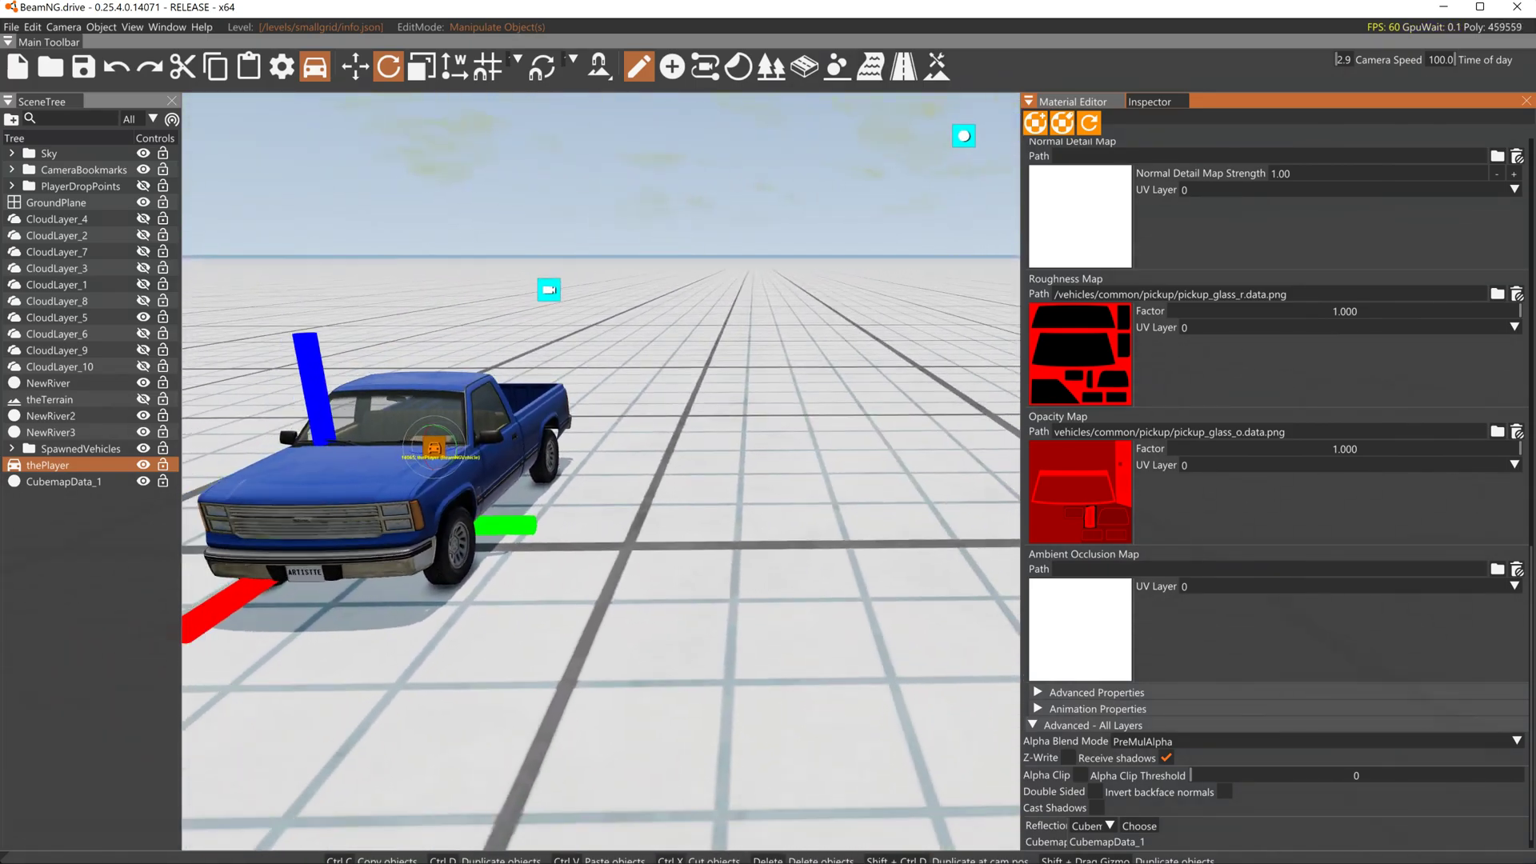